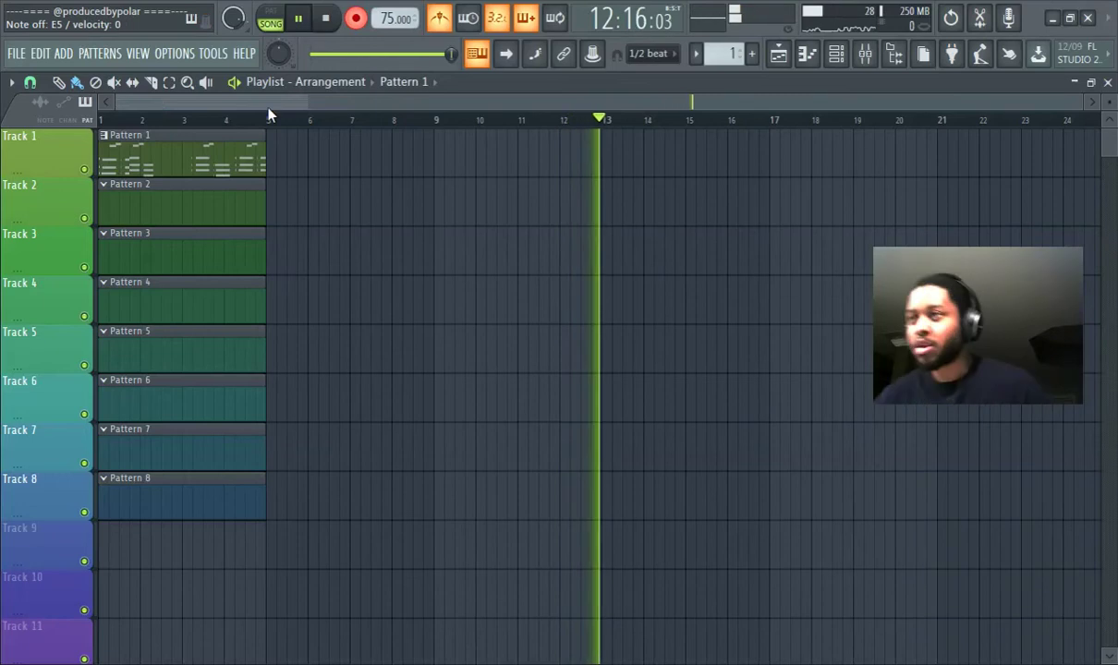
Extend the Pattern 1 clip to bar 13 and play it from just after bar 10.
drag(266, 152, 601, 178)
click(481, 121)
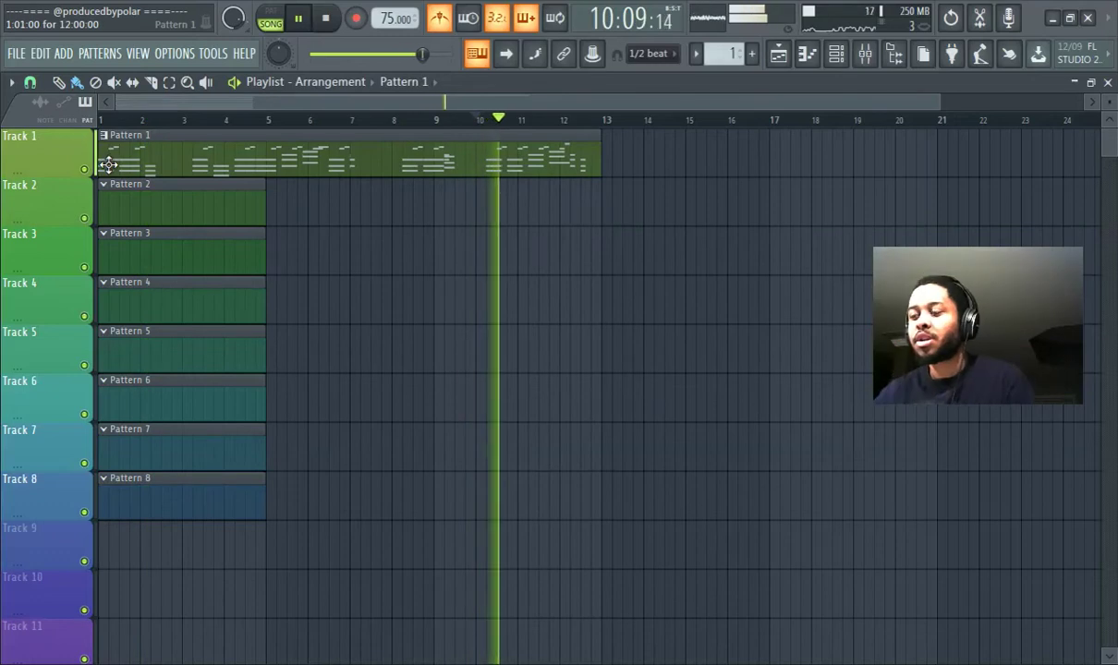
Open Pattern 1's notes in the piano roll and delete every note before the final phrase starting at bar 10.
double_click(179, 157)
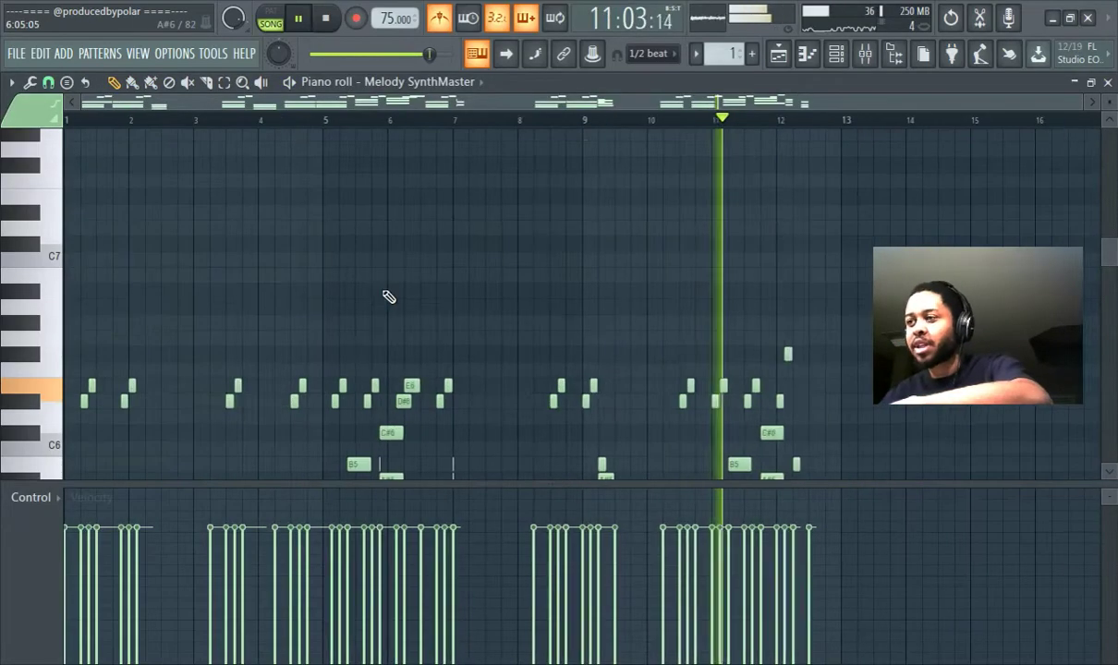
scroll(443, 287, down, 3)
scroll(554, 203, up, 1)
drag(629, 189, 69, 439)
key(Delete)
scroll(738, 346, up, 4)
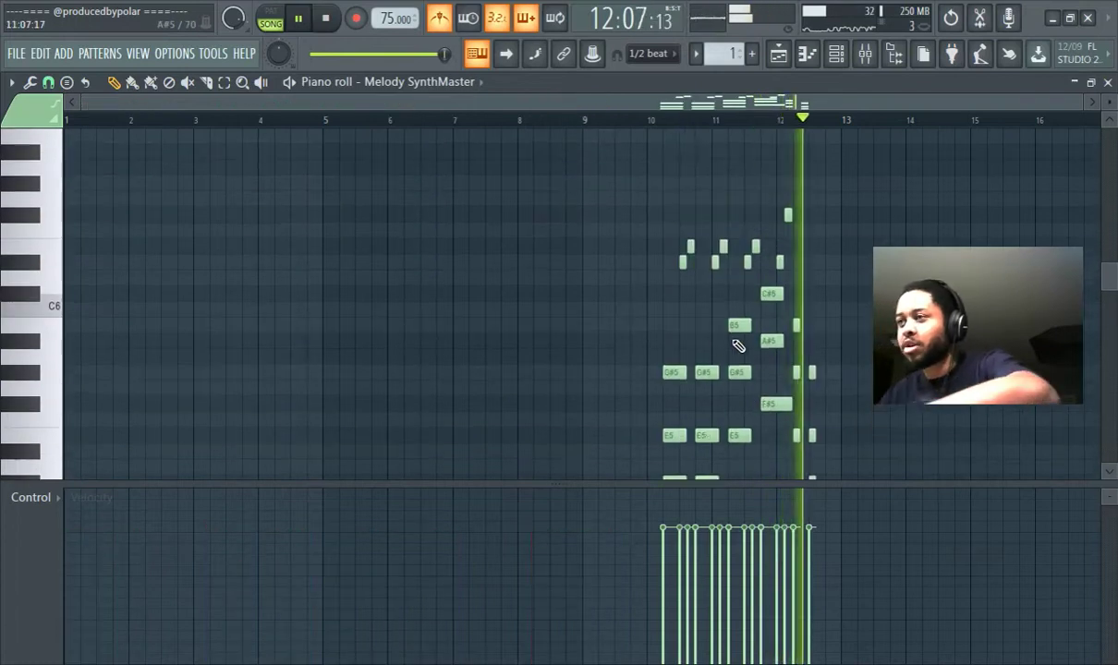
Move all the remaining melody notes to start at bar 1 and play them from there.
key(ctrl+a)
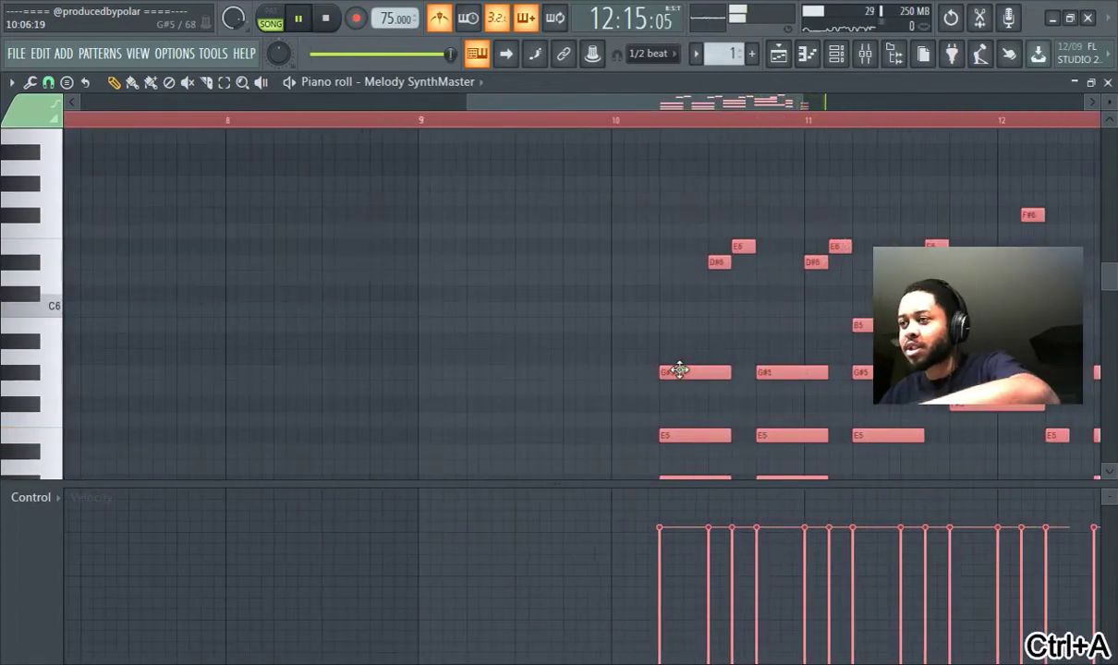
drag(679, 370, 12, 379)
click(74, 120)
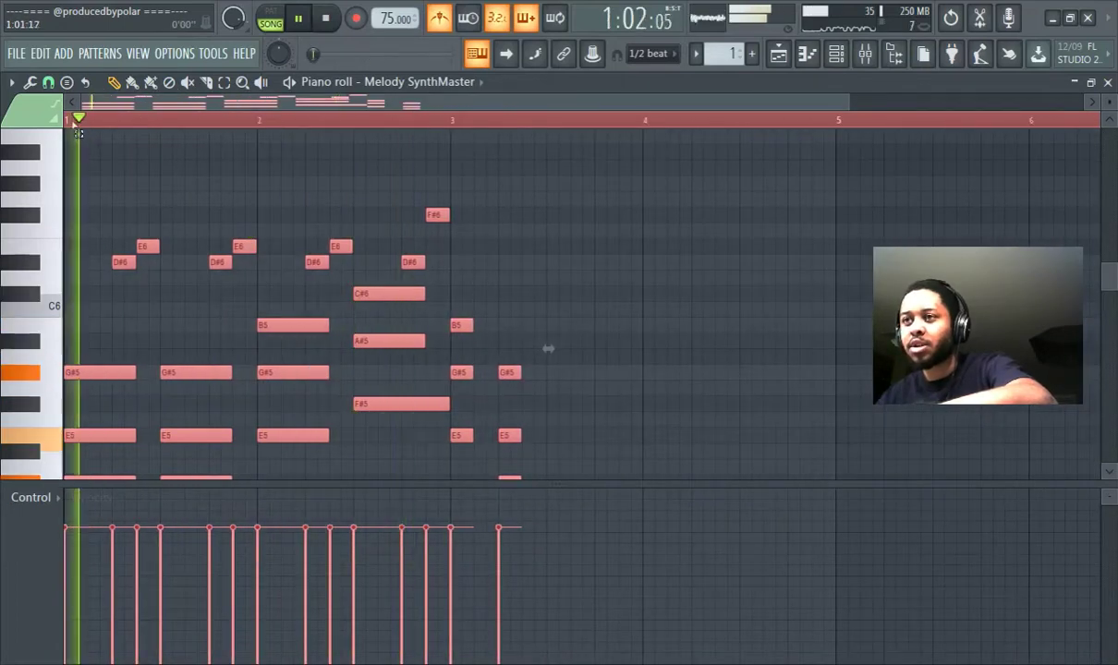
Delete the stray notes from bar 3 onward and shorten the last F#5 to match its chord.
key(ctrl+d)
scroll(118, 147, down, 2)
scroll(347, 263, down, 1)
scroll(363, 268, up, 2)
scroll(357, 279, down, 1)
scroll(349, 284, up, 1)
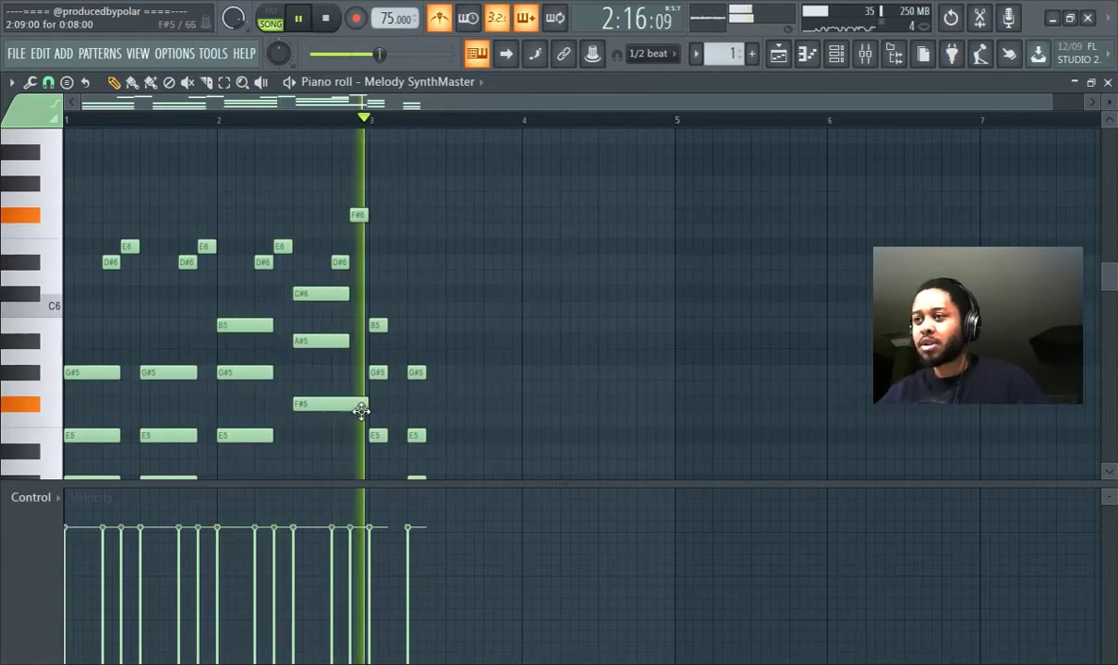
right_click(371, 321)
right_click(375, 372)
right_click(380, 435)
right_click(416, 473)
right_click(419, 425)
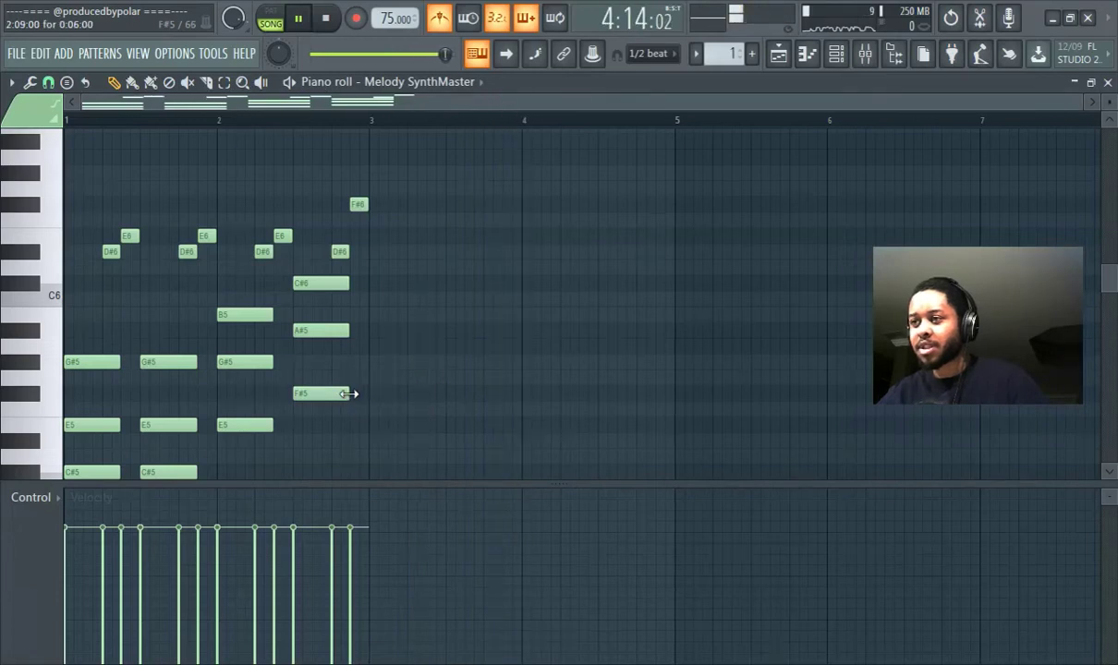
Duplicate the two-bar phrase so that it repeats across bars 3 and 4.
key(ctrl+a)
key(ctrl+b)
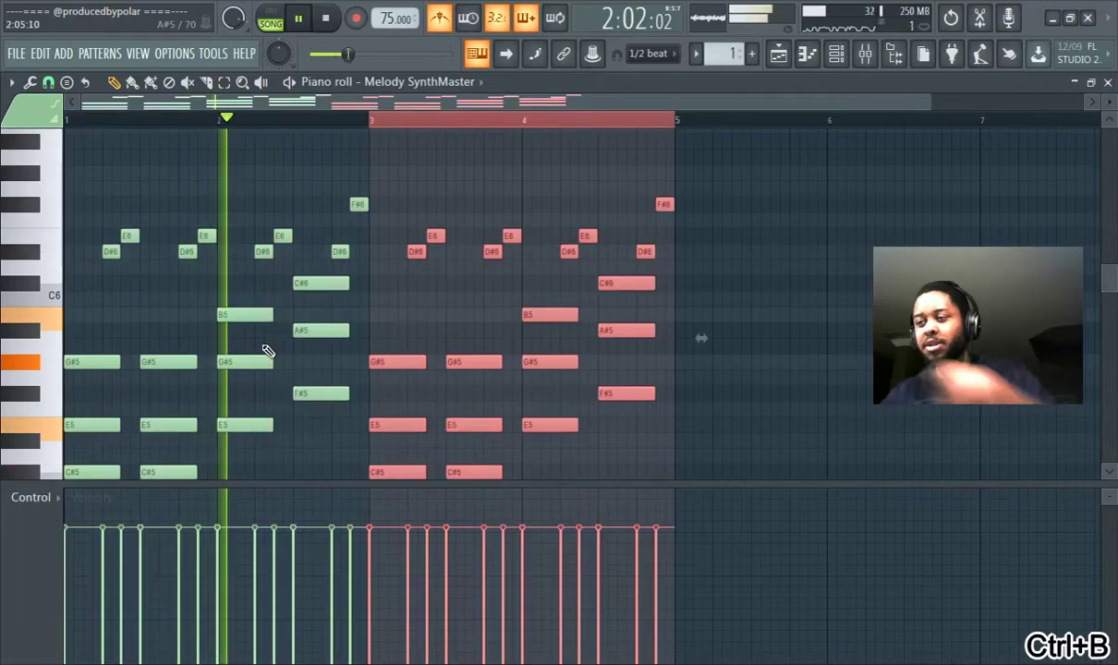
scroll(272, 355, down, 2)
scroll(275, 365, up, 2)
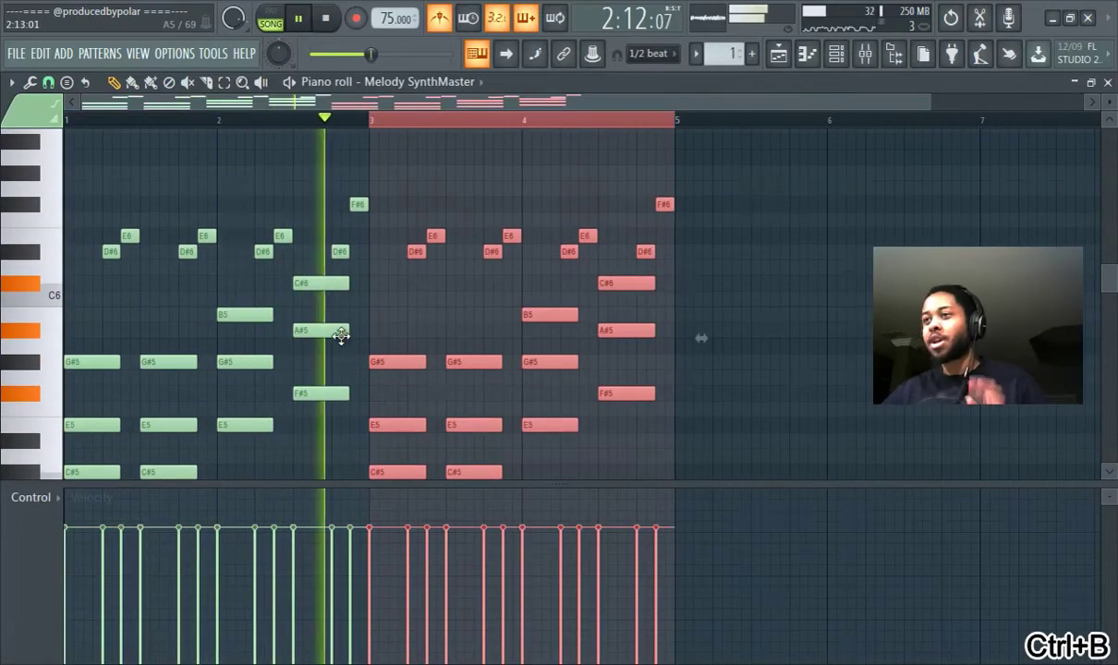
scroll(499, 247, down, 1)
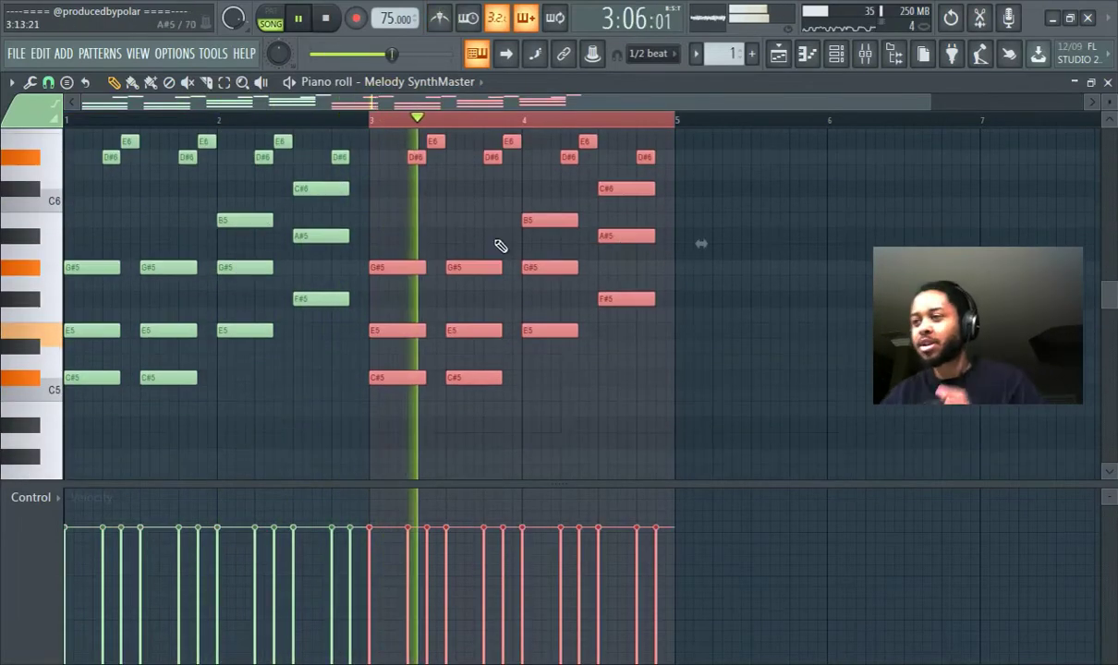
Lower the final F#6 note of bar 4 to C#6 and play the ending from bar 4.
click(479, 126)
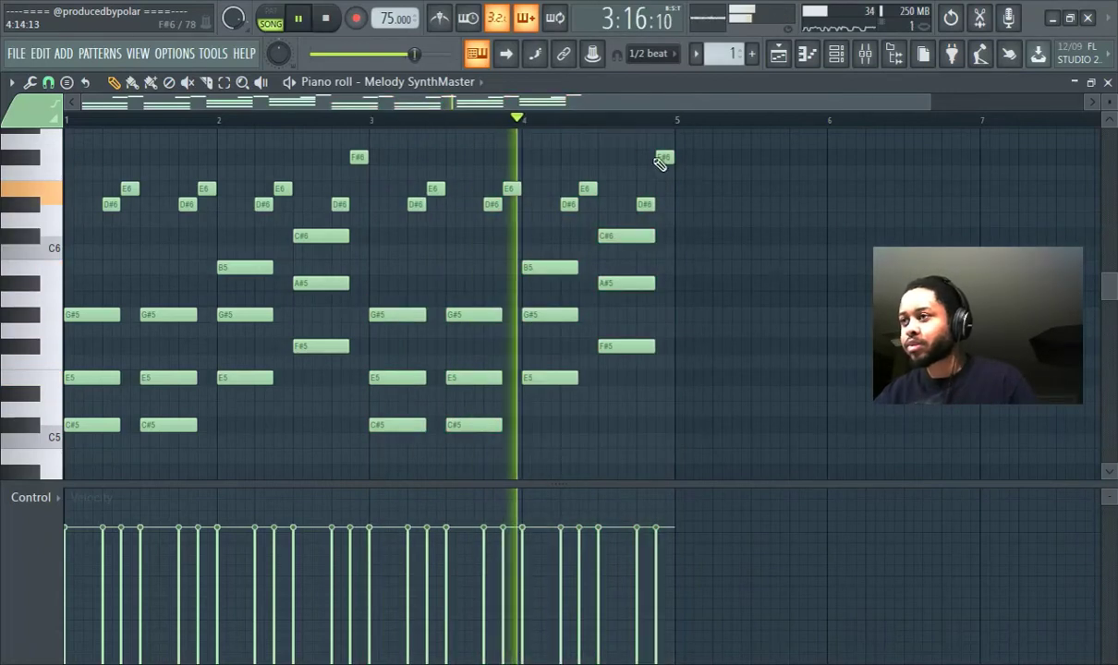
drag(662, 159, 662, 234)
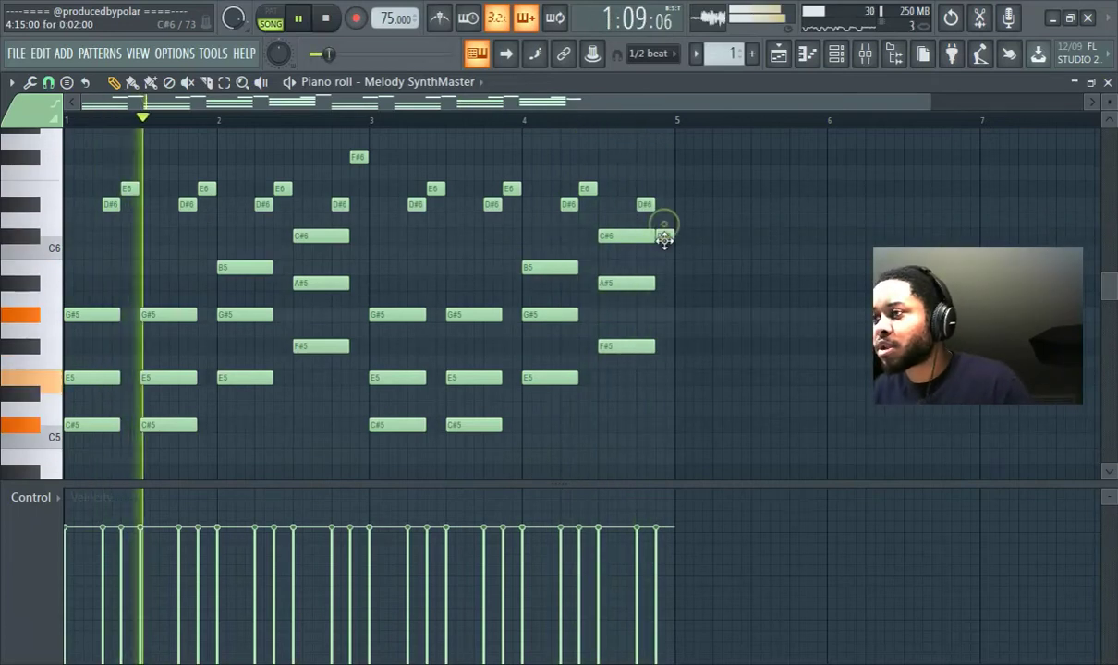
click(525, 117)
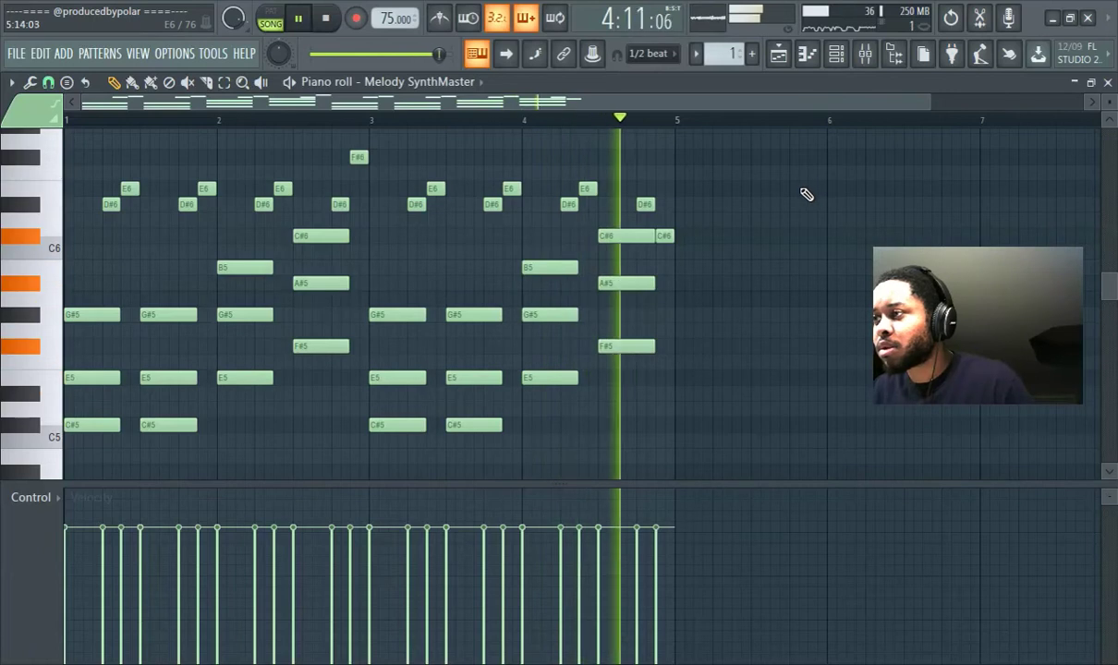
Select the upper D#6, E6 and F#6 notes across all four bars and randomize their velocities.
click(777, 58)
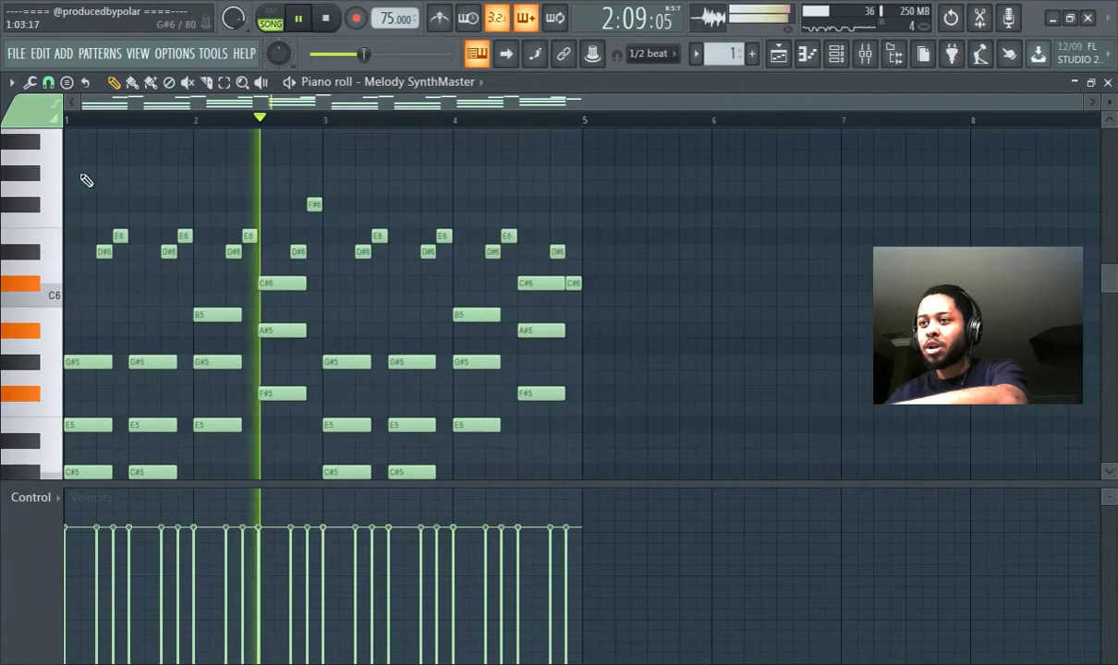
drag(82, 174, 580, 259)
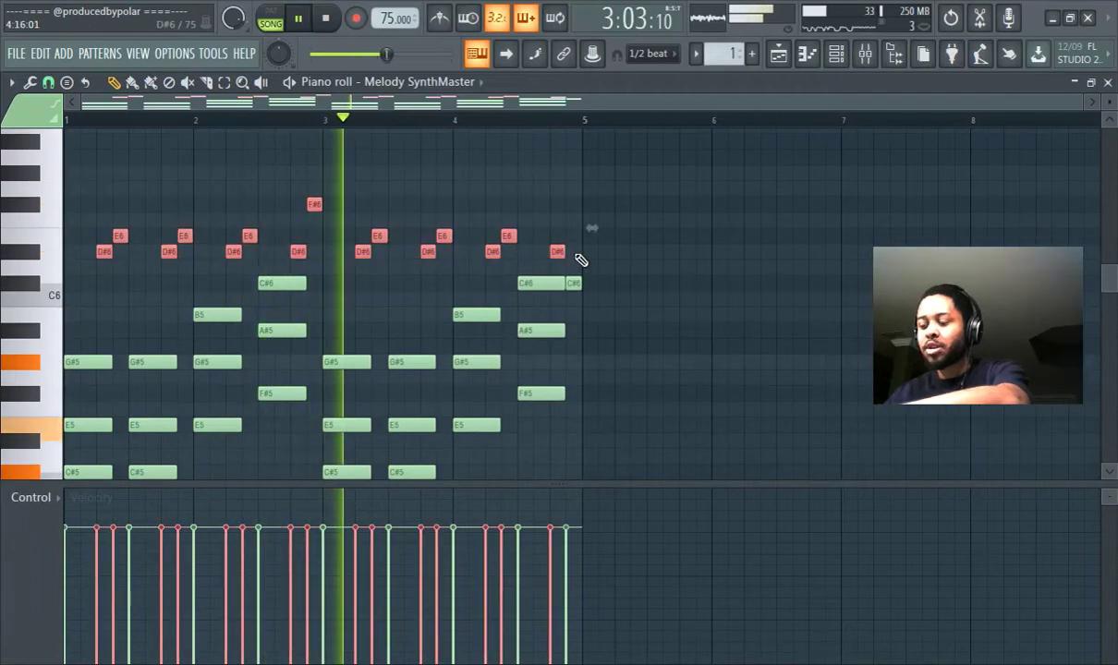
key(alt+r)
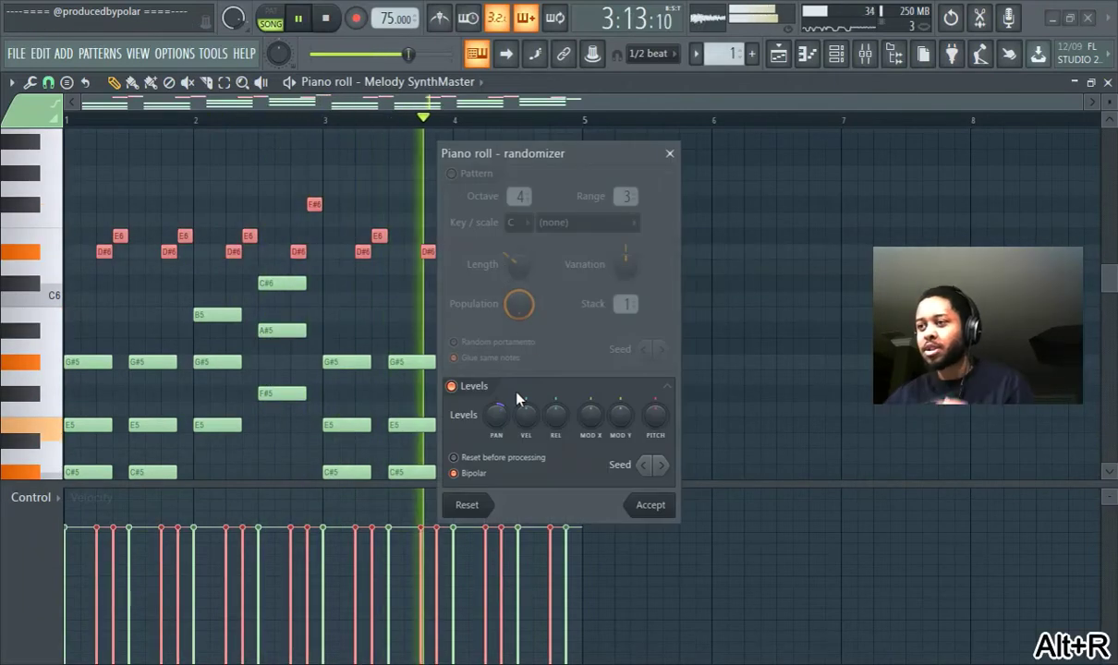
drag(495, 415, 532, 423)
click(648, 504)
Select the lower chord notes and strum them slightly by start time, with zero velocity strength.
scroll(256, 379, down, 3)
drag(81, 183, 591, 450)
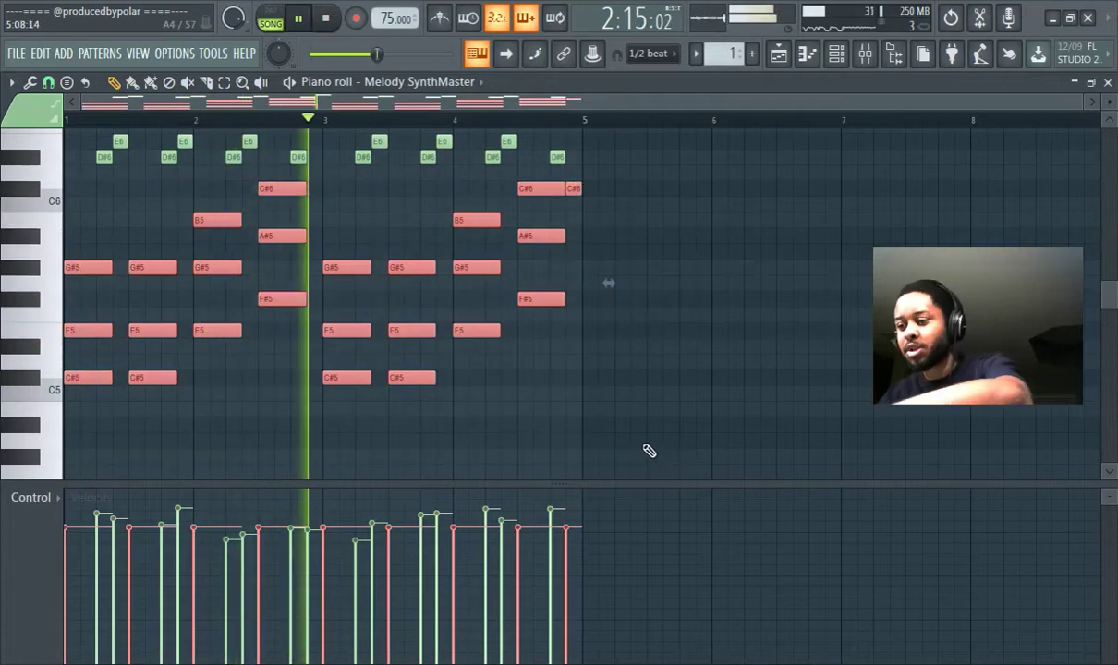
key(alt+s)
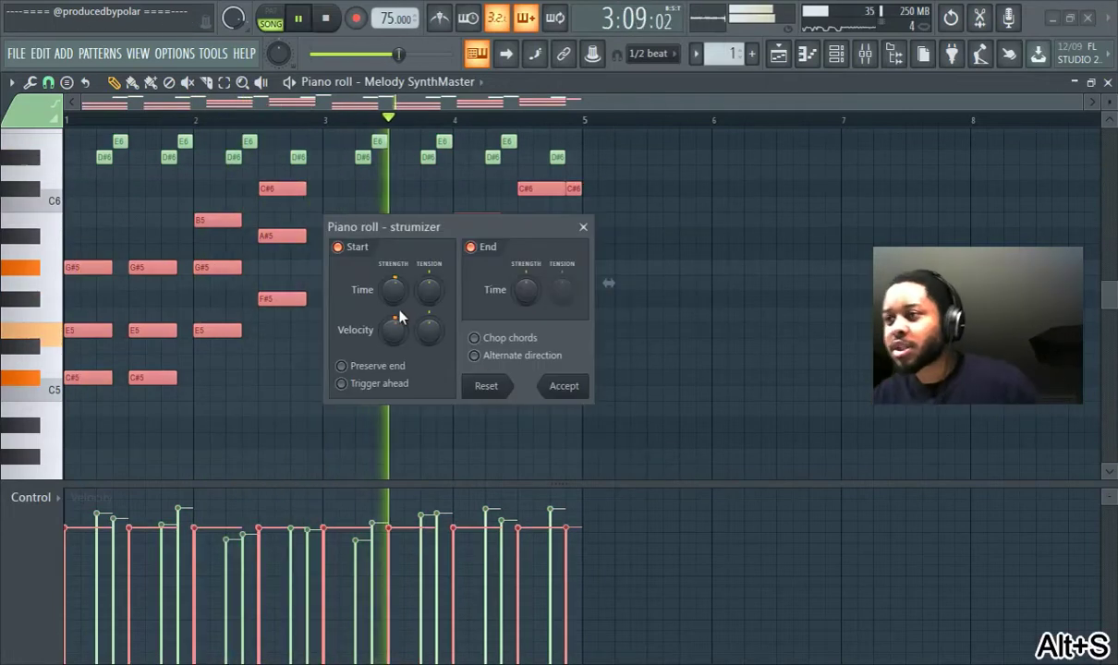
drag(396, 297, 394, 347)
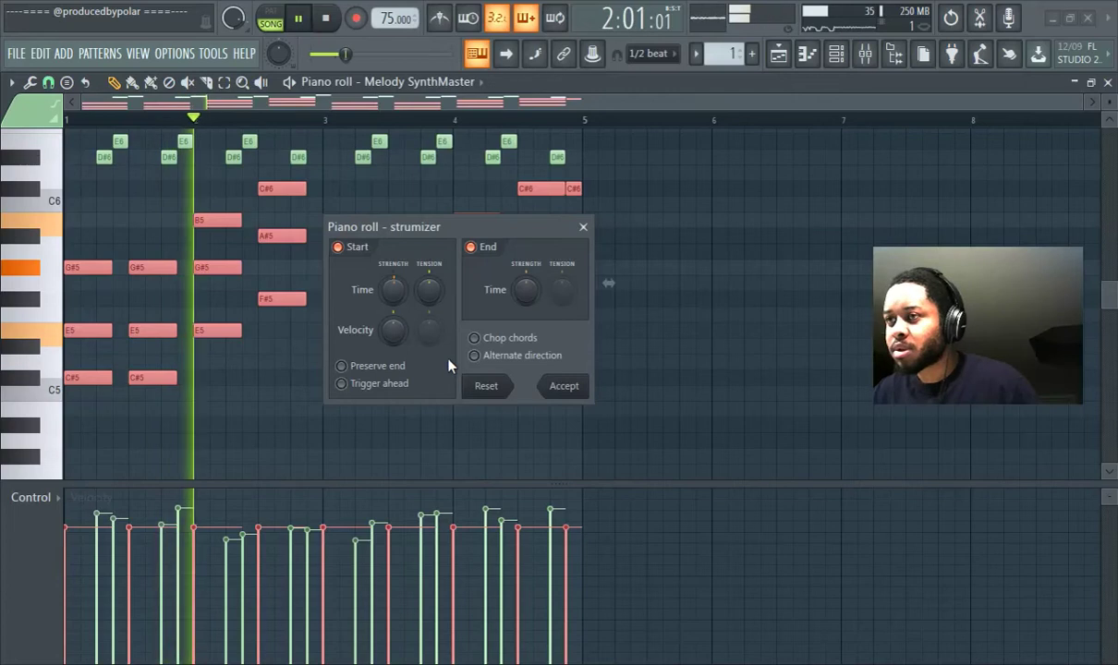
click(564, 386)
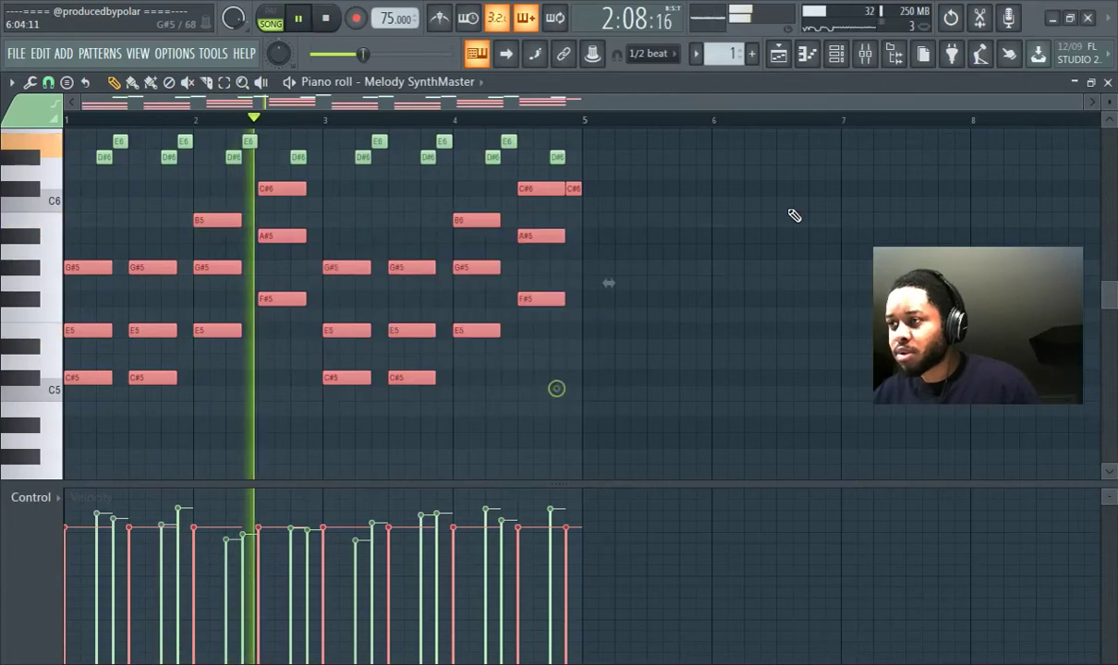
Duplicate the Pattern 1 clip in the playlist so it repeats from bar 5.
click(778, 55)
click(264, 161)
key(ctrl+b)
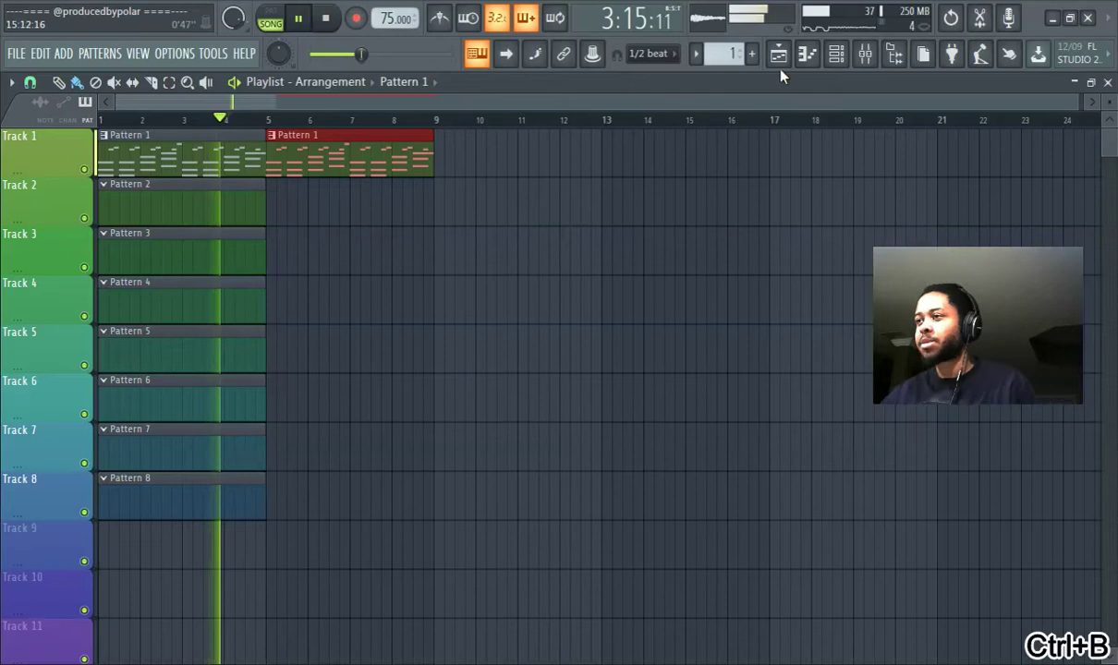
Check the mixer briefly, and clone the Melody SynthMaster channel in the channel rack.
click(838, 53)
click(869, 54)
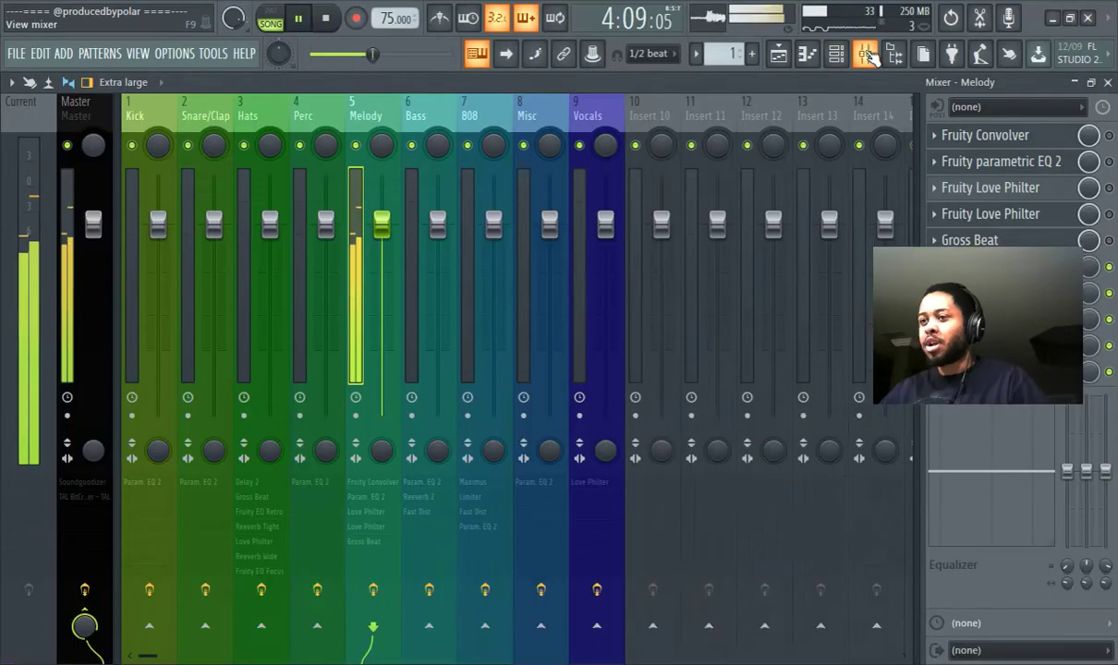
click(837, 56)
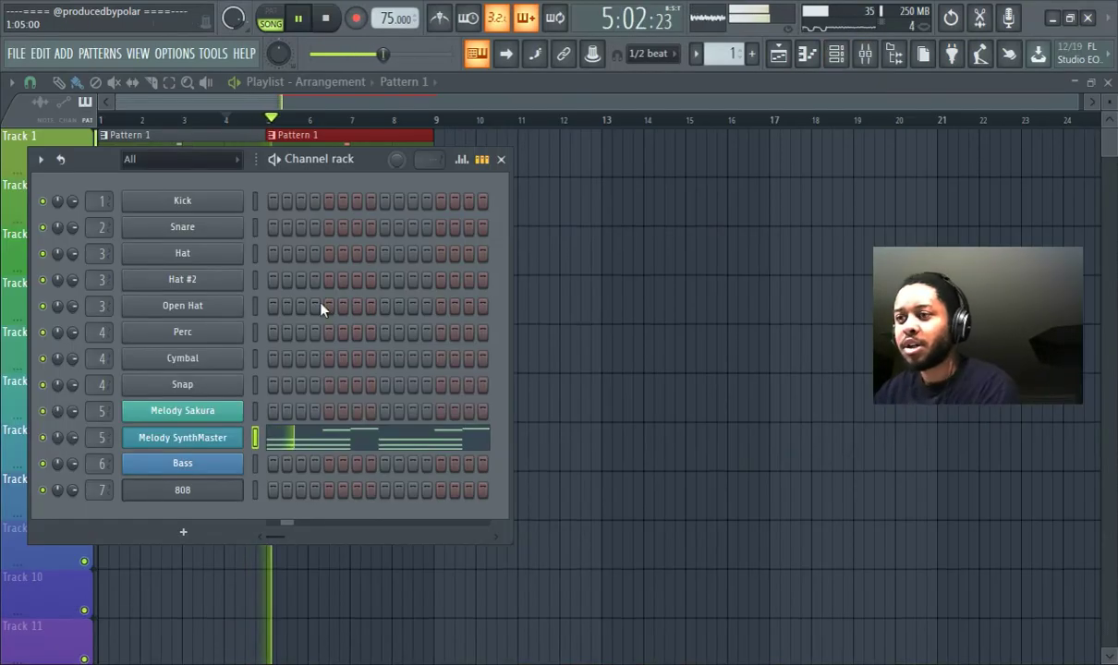
right_click(205, 447)
click(353, 596)
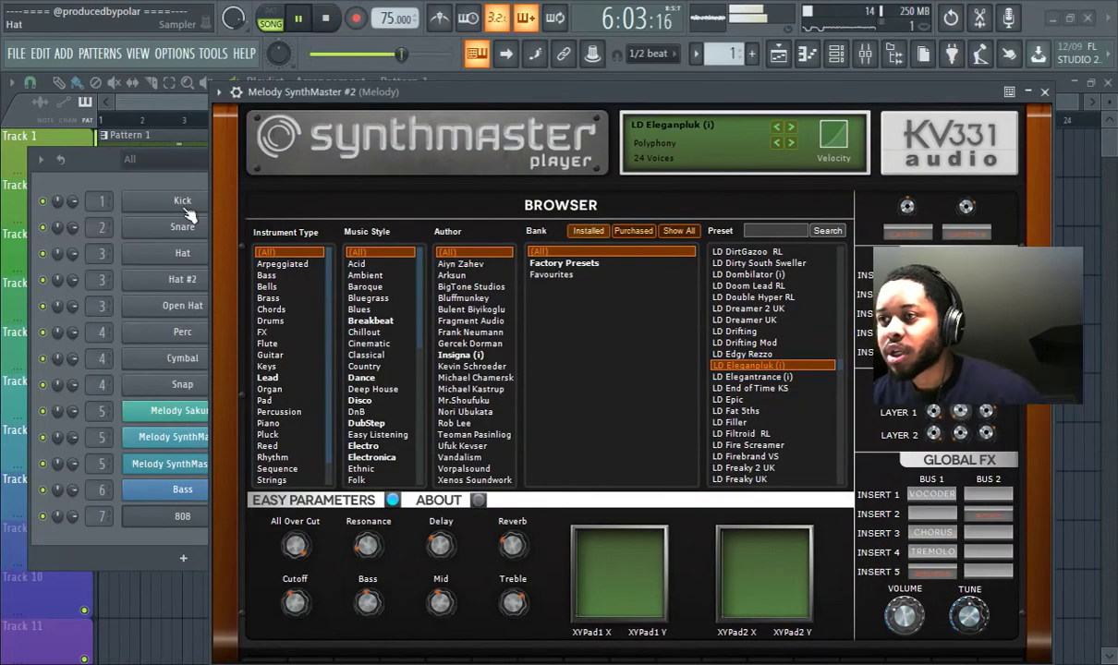
Copy the notes of the Melody SynthMaster channel into the Melody SynthMaster #2 channel.
click(100, 180)
right_click(240, 432)
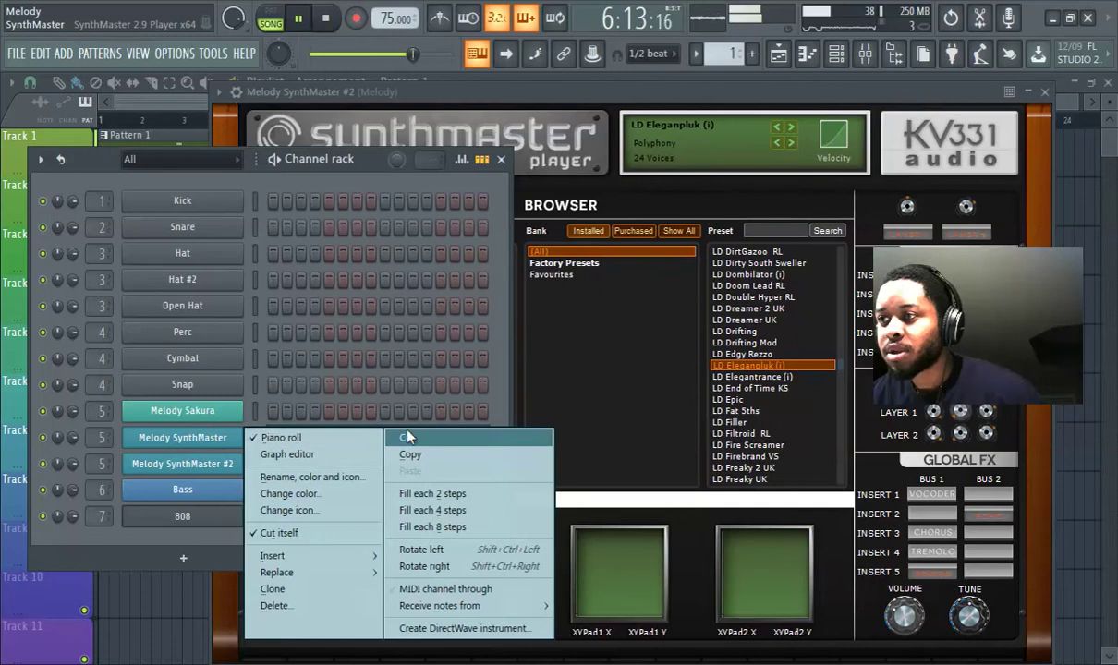
click(409, 454)
right_click(224, 464)
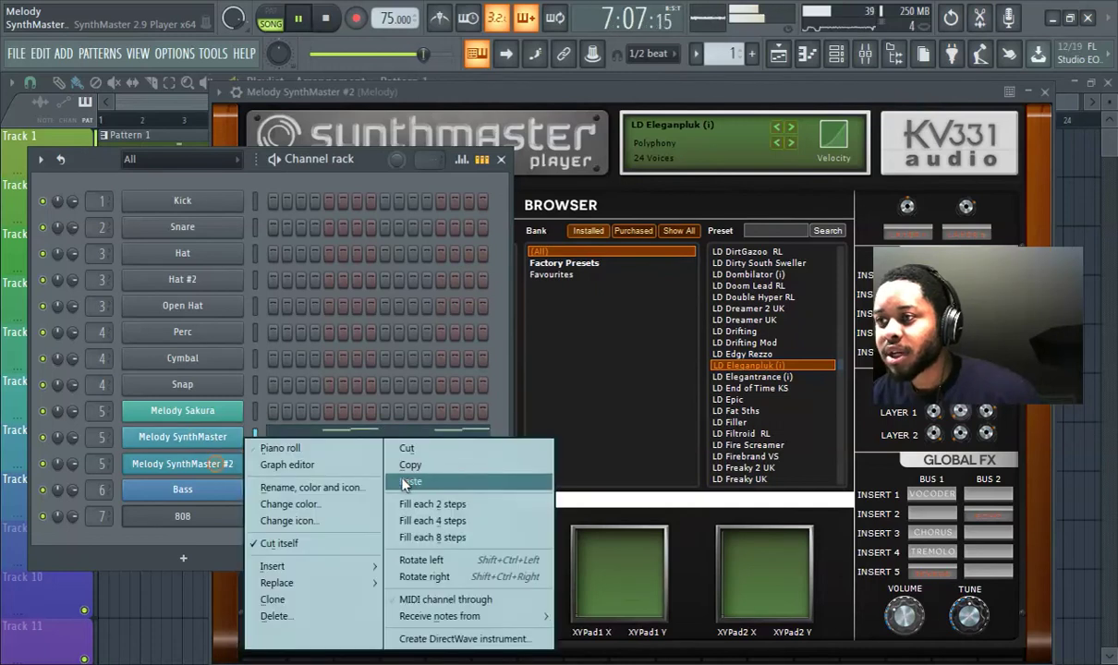
click(410, 480)
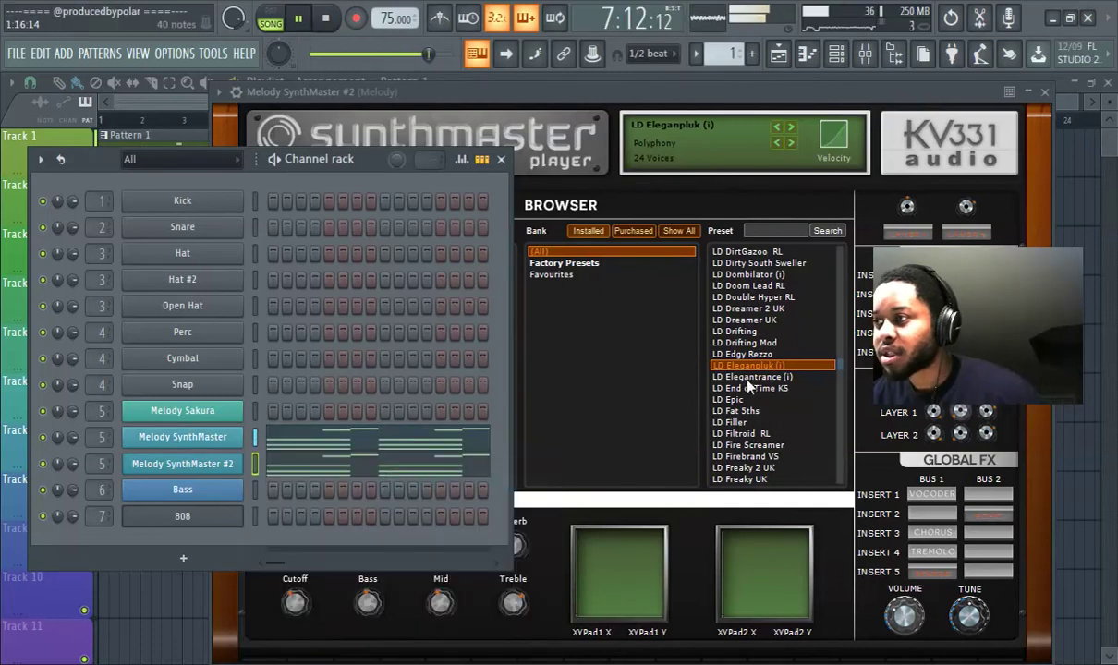
Try the LD Epic preset on Melody SynthMaster #2, filter presets by Pad and load Choir Oberheim MK.
click(745, 399)
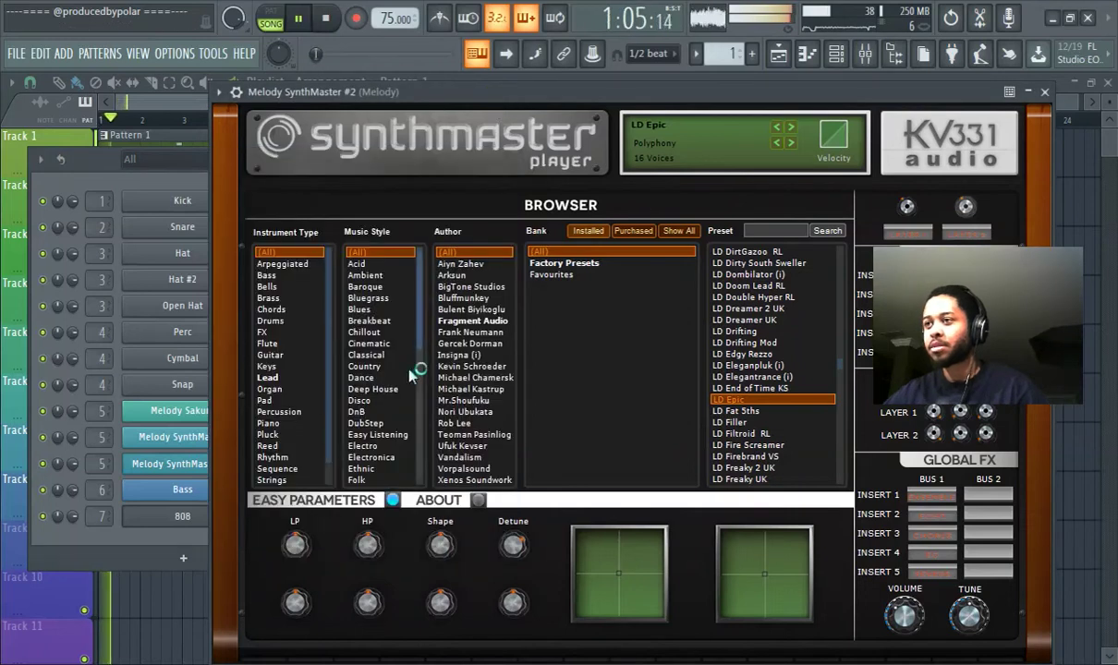
click(316, 400)
click(767, 412)
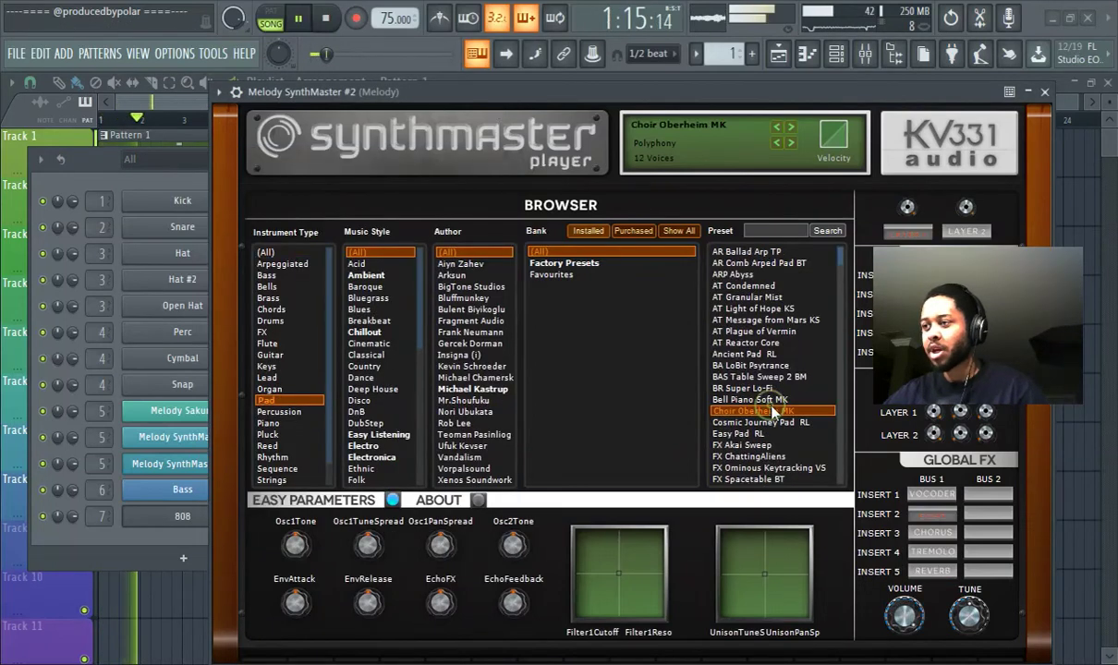
scroll(770, 412, down, 10)
scroll(774, 412, up, 7)
scroll(773, 412, up, 3)
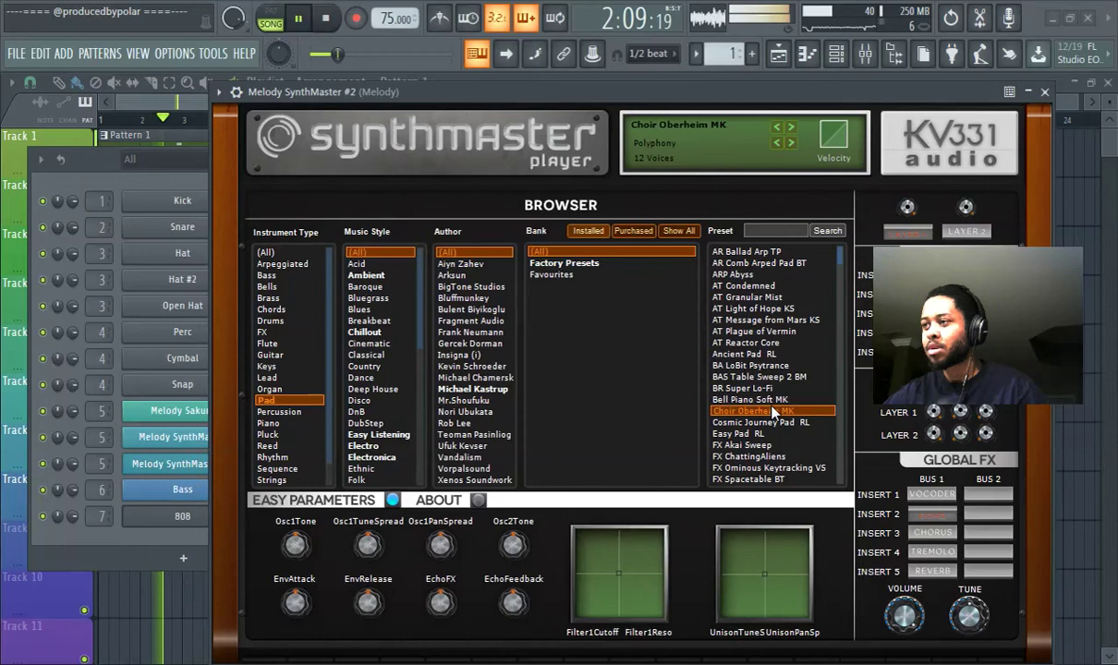
Audition pad presets such as Cosmic Journey Pad RL and GAT Airtight I, and load PAD - Dreaming.
scroll(772, 412, down, 3)
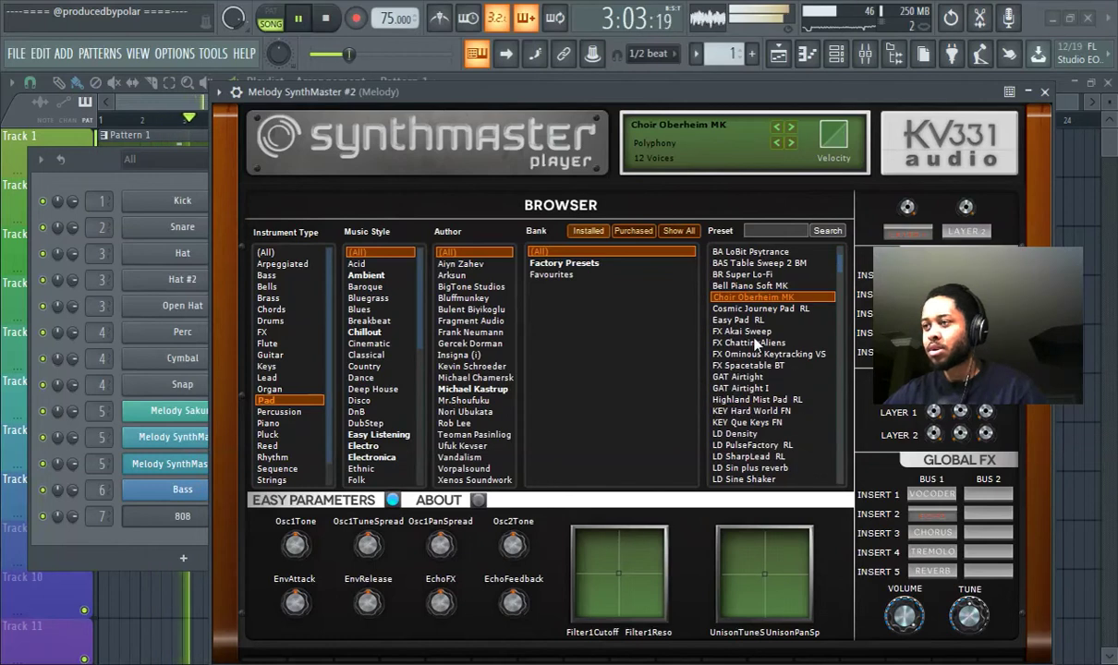
click(754, 309)
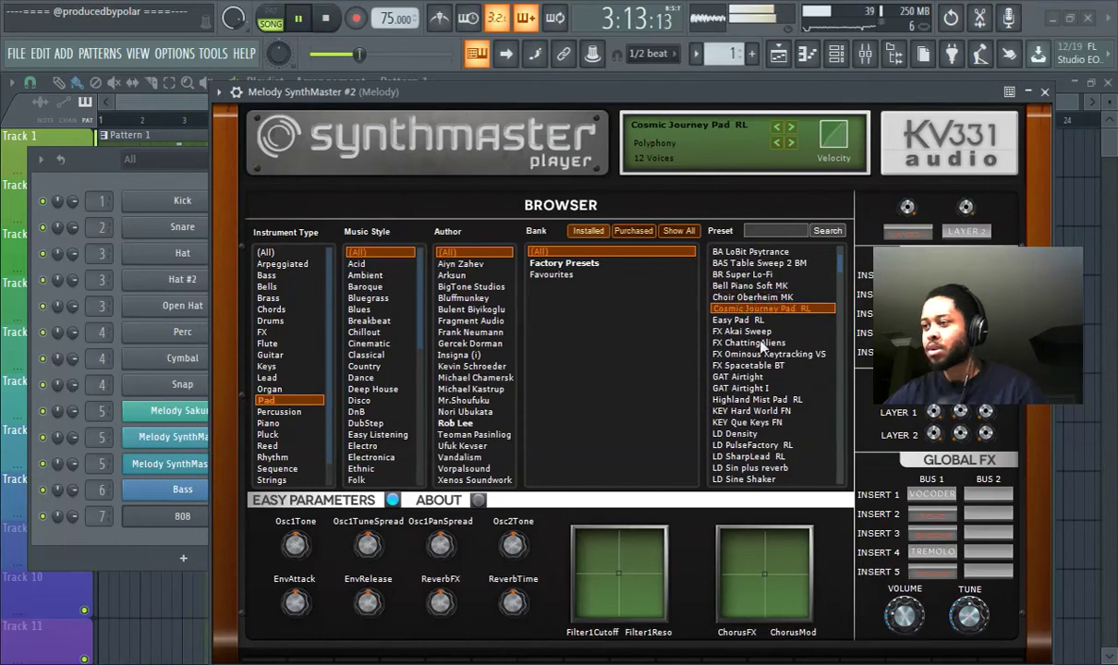
click(761, 389)
scroll(749, 356, up, 3)
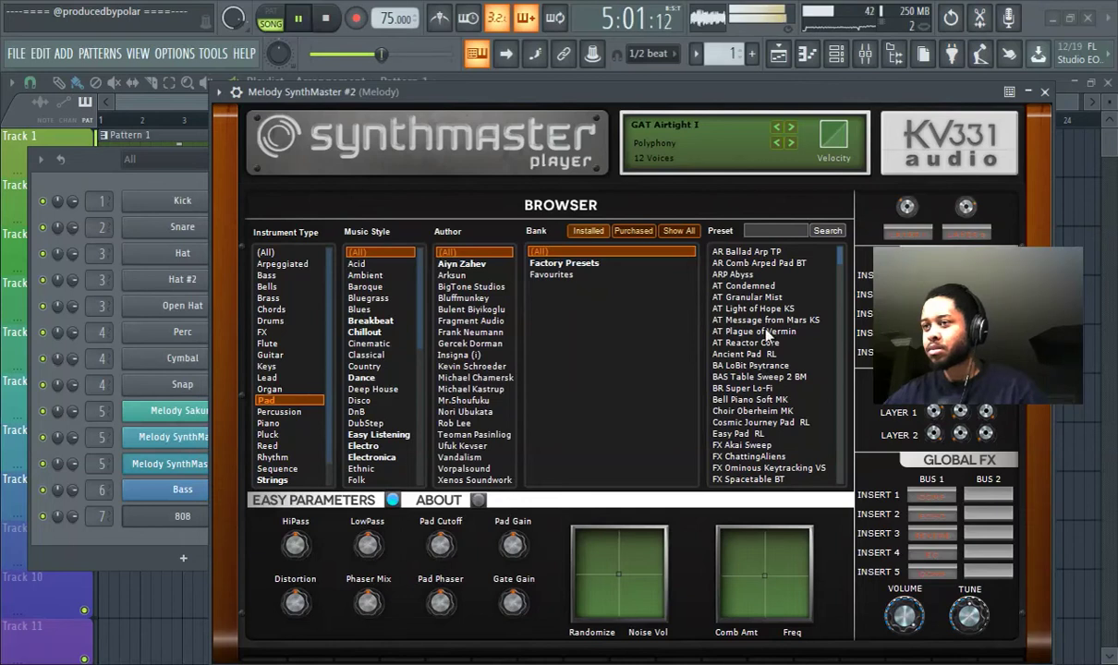
click(765, 330)
click(758, 365)
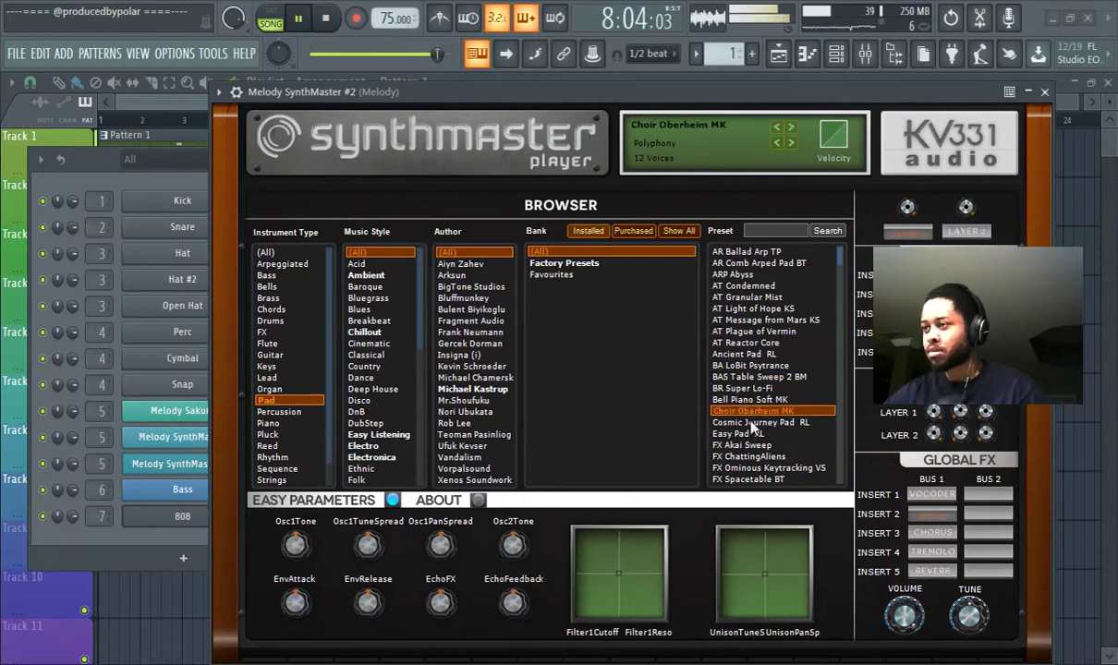
click(751, 422)
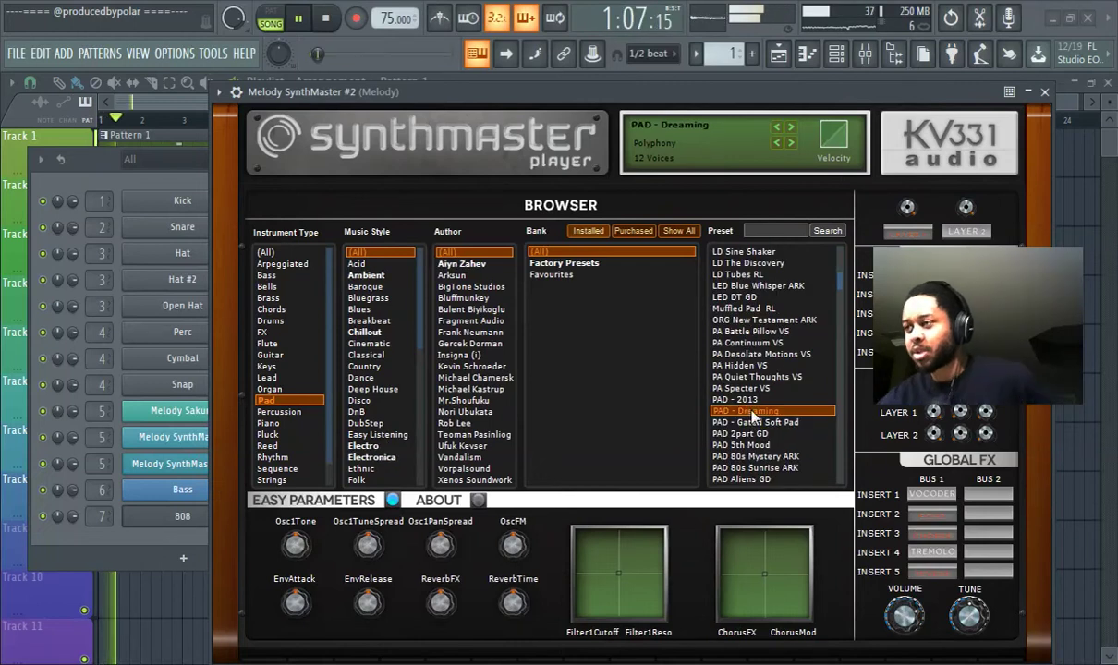
Audition further pad presets such as PAD 2part GD, PAD Chordy UK and PAD Dark Pad I, and load PAD Delicate Sounds II.
click(754, 423)
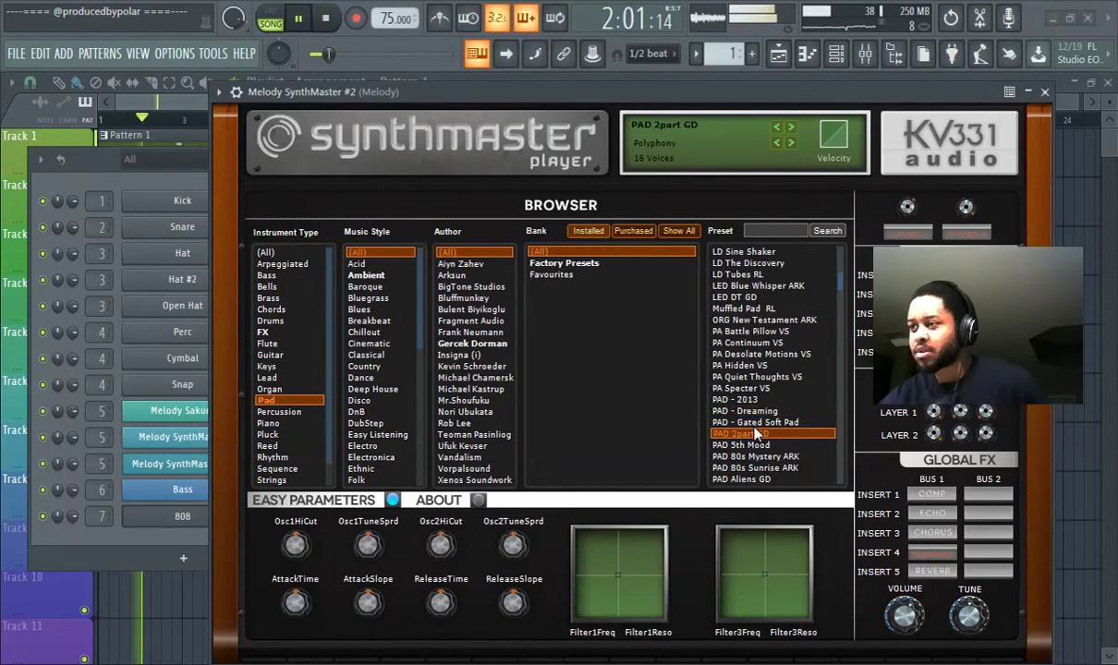
scroll(751, 388, down, 6)
click(748, 331)
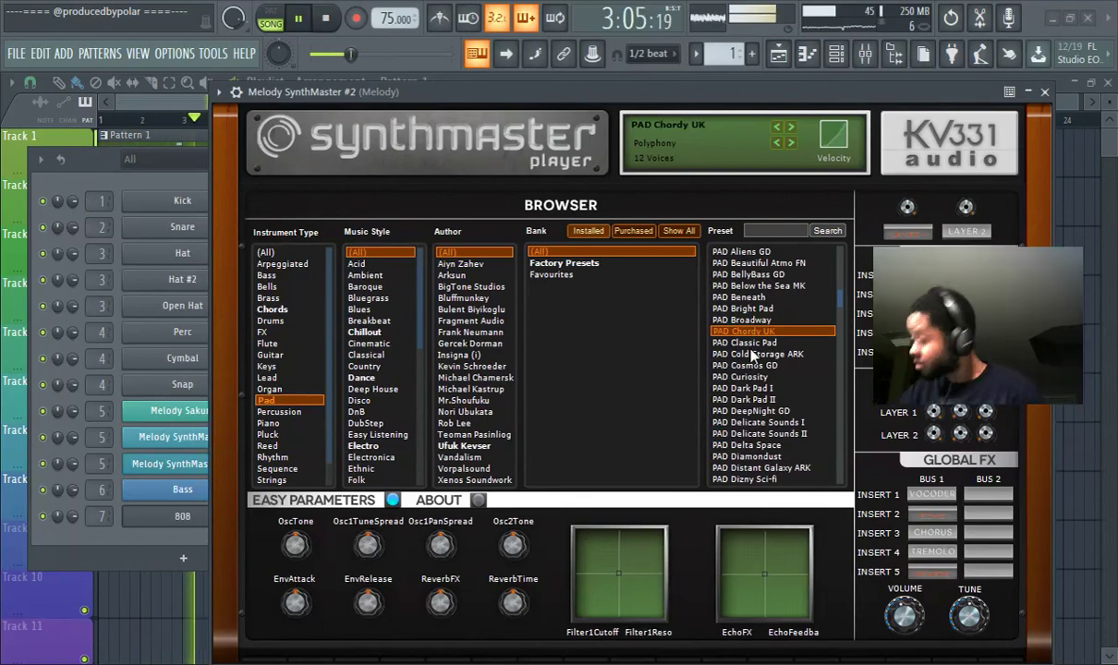
click(749, 388)
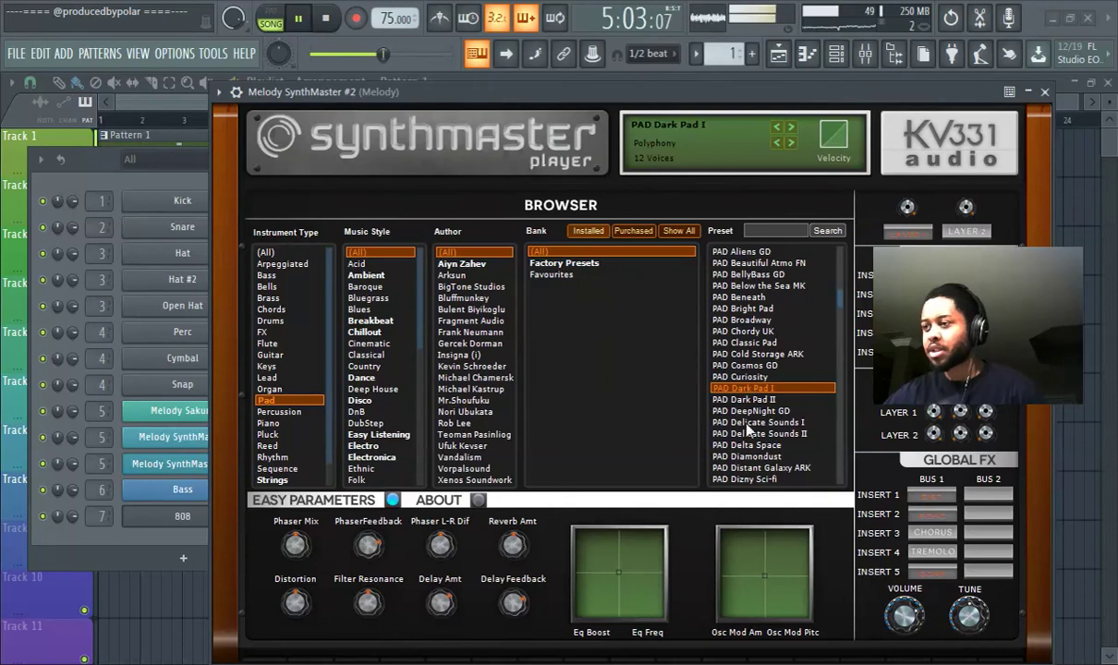
click(742, 421)
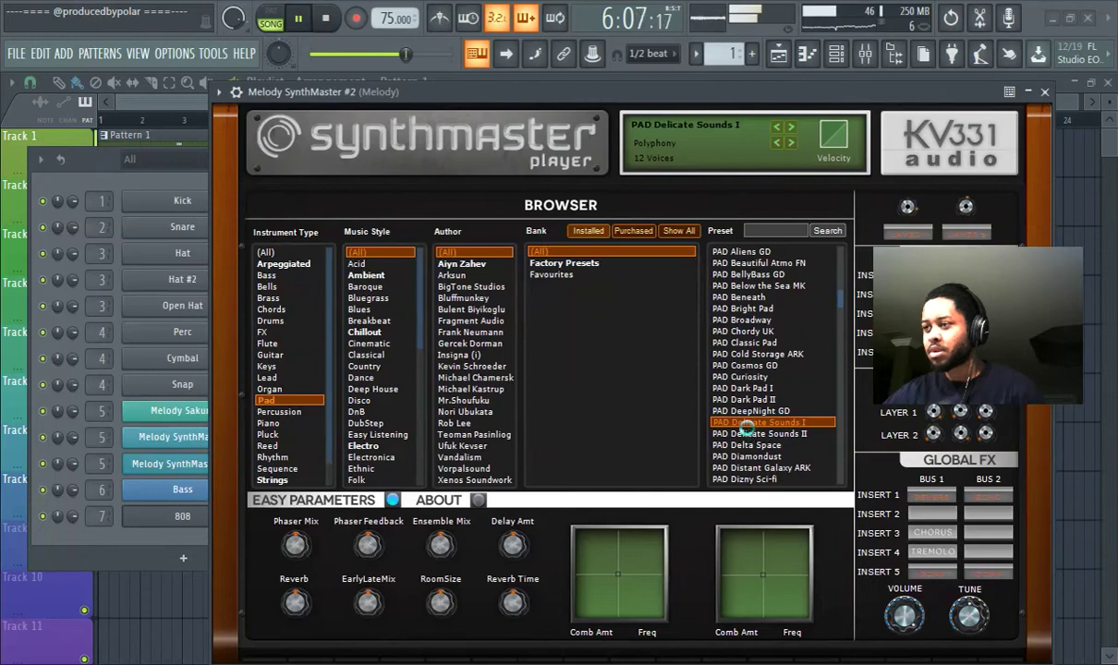
click(749, 434)
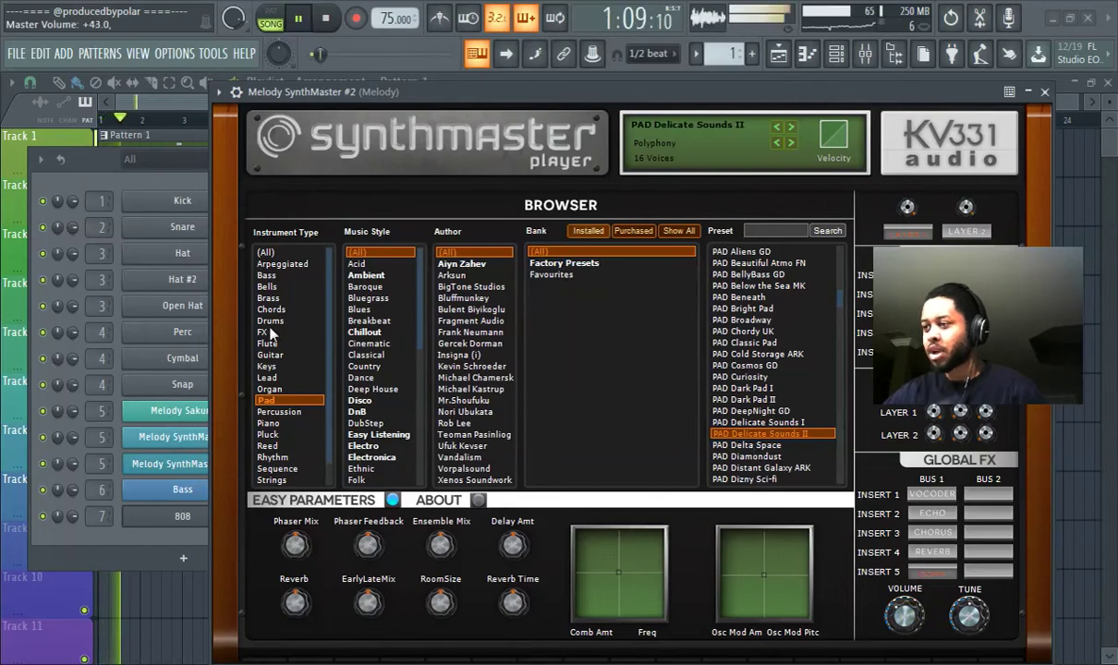
Enable Fruity Convolver, Fruity parametric EQ 2 and the second Fruity Love Philter on the Melody mixer track, leaving the first Love Philter off.
click(106, 163)
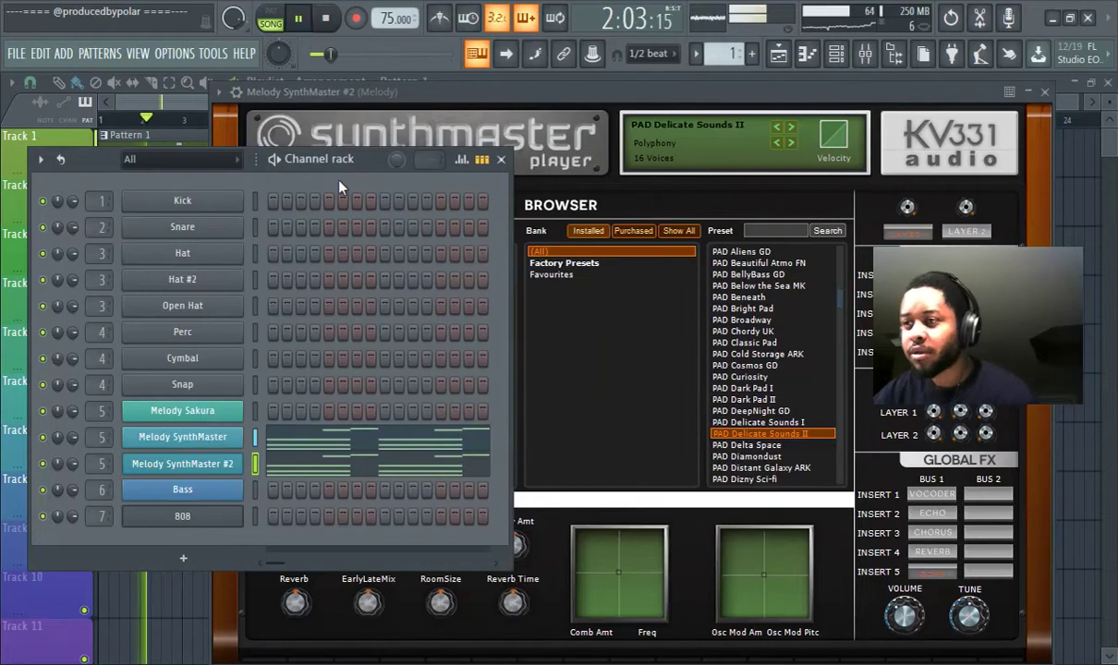
click(184, 96)
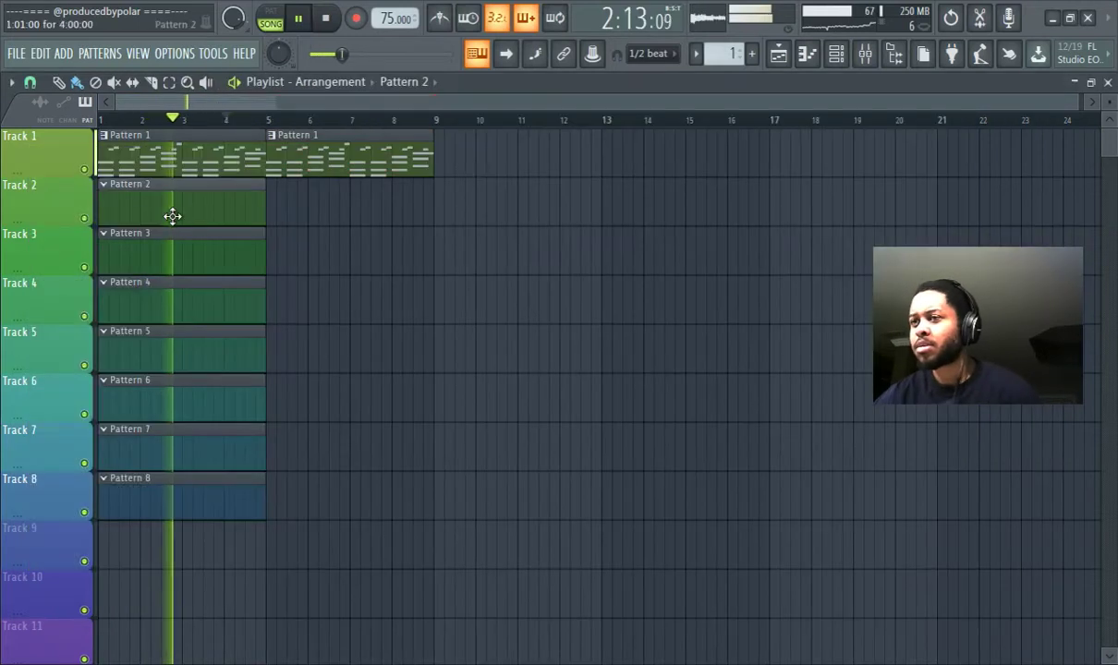
click(864, 53)
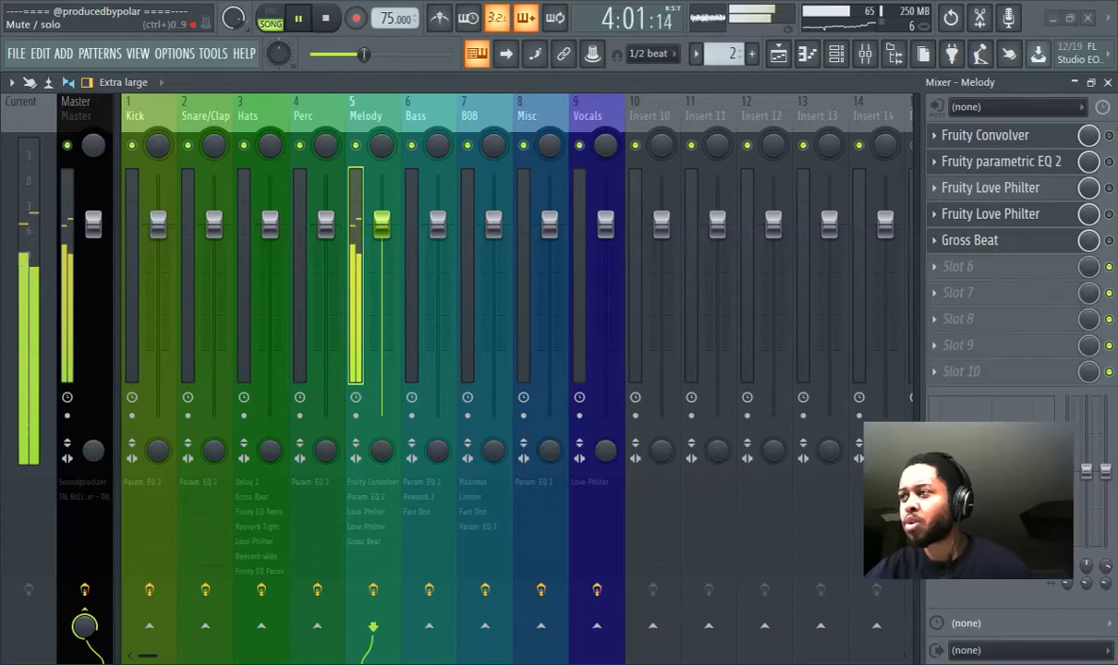
click(1110, 189)
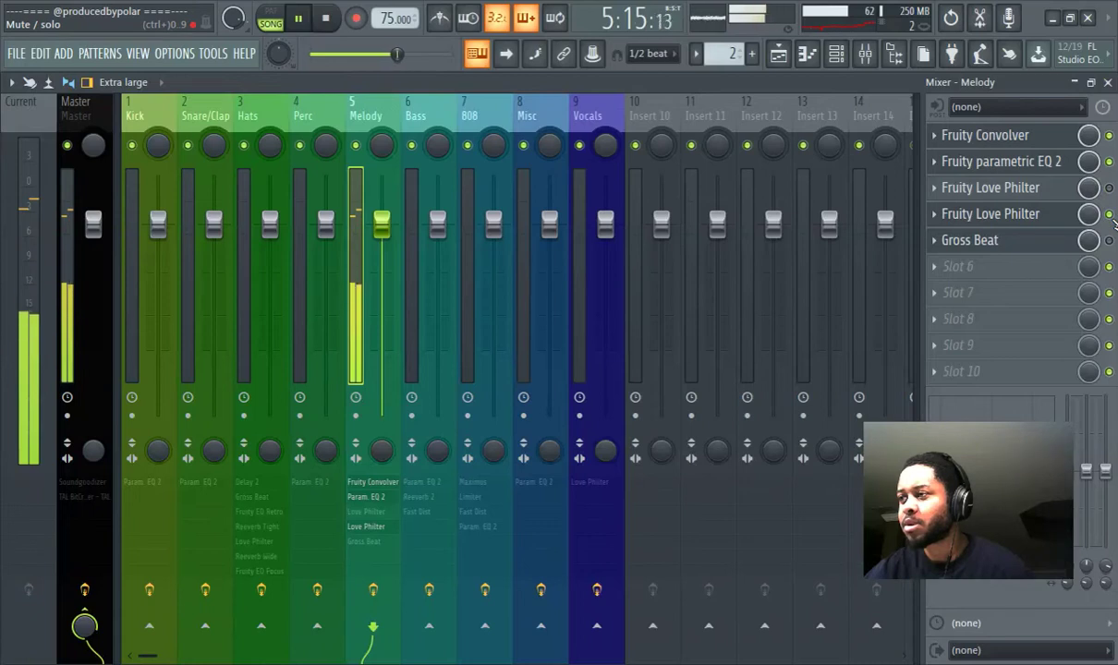
Automate the second Fruity Love Philter's mix level with a clip extended to bar 17, flat at minimum with a rise over the last bar.
right_click(1086, 215)
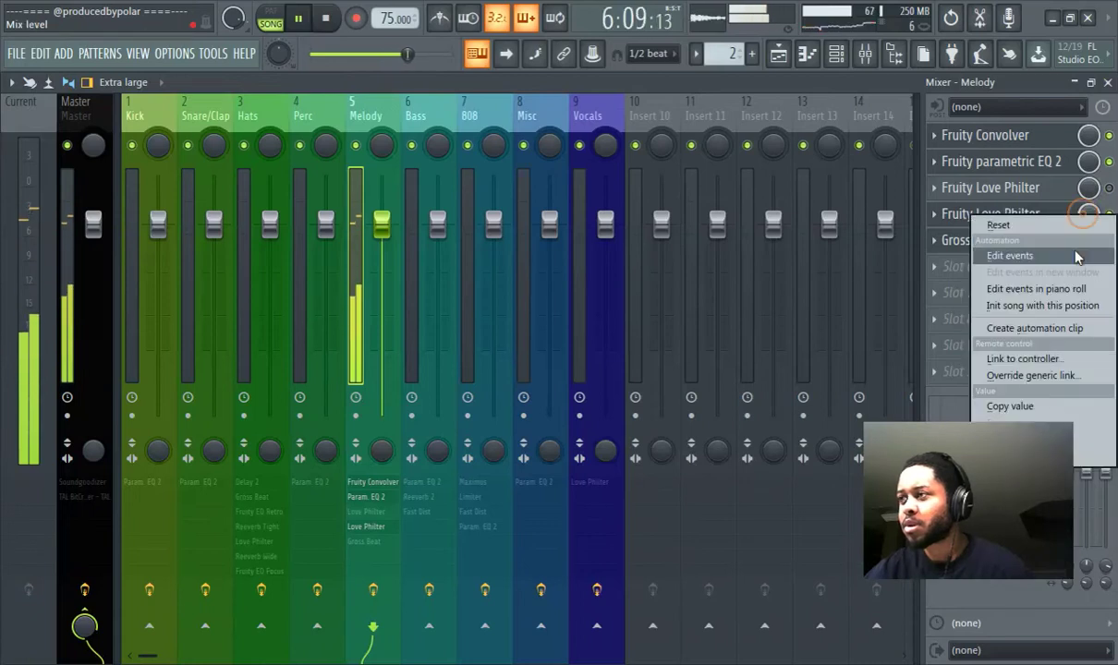
click(1043, 322)
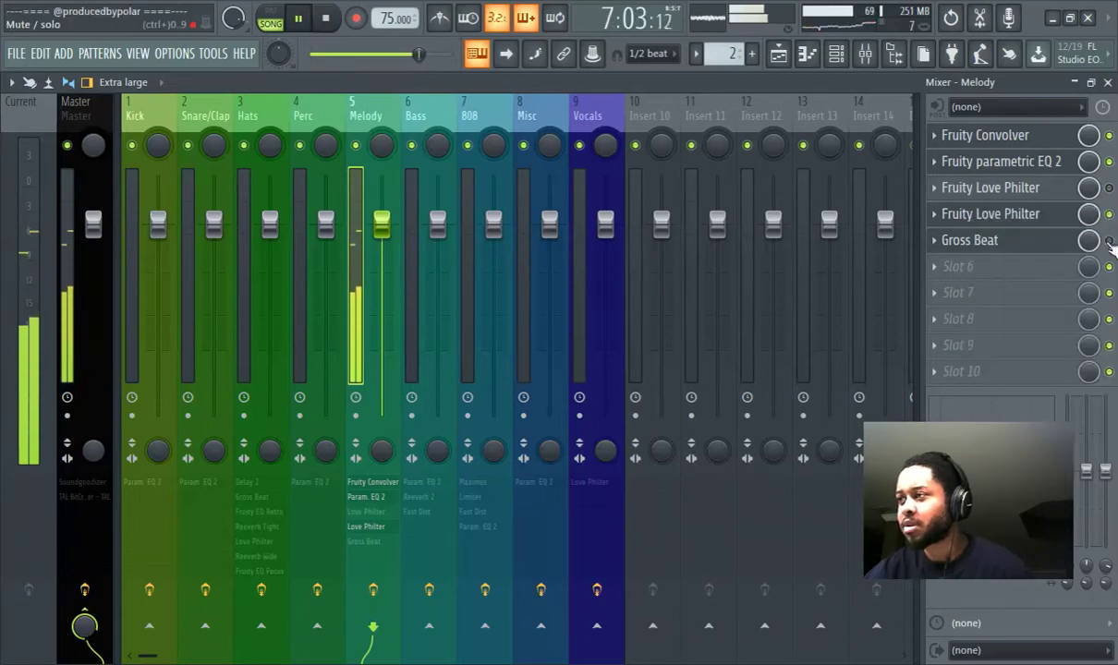
click(776, 54)
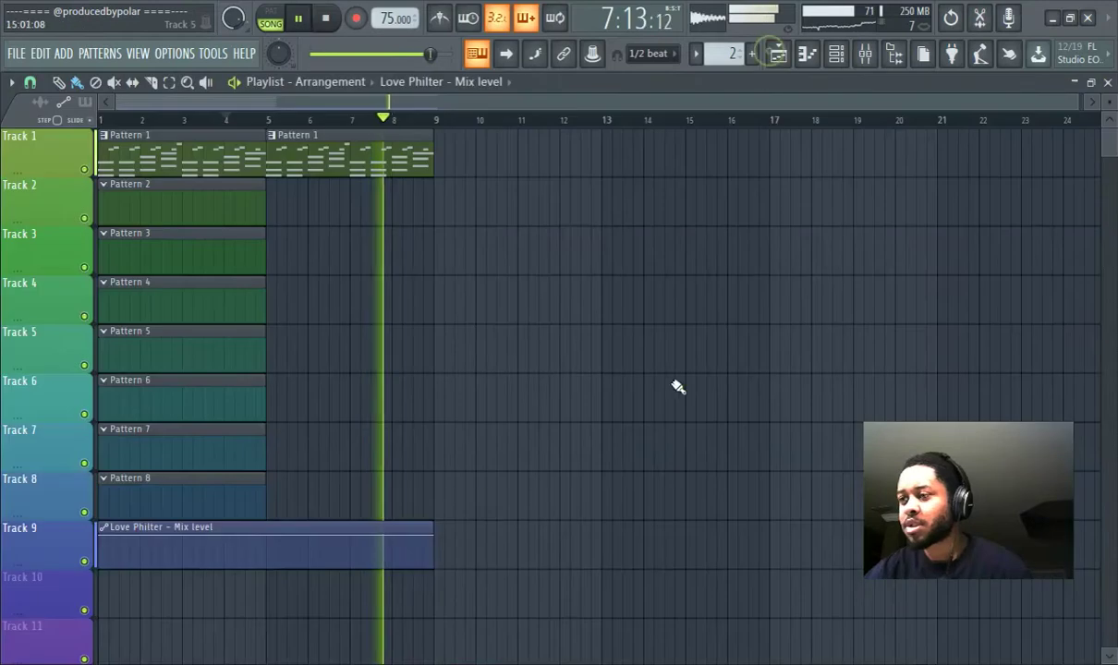
drag(434, 528, 736, 568)
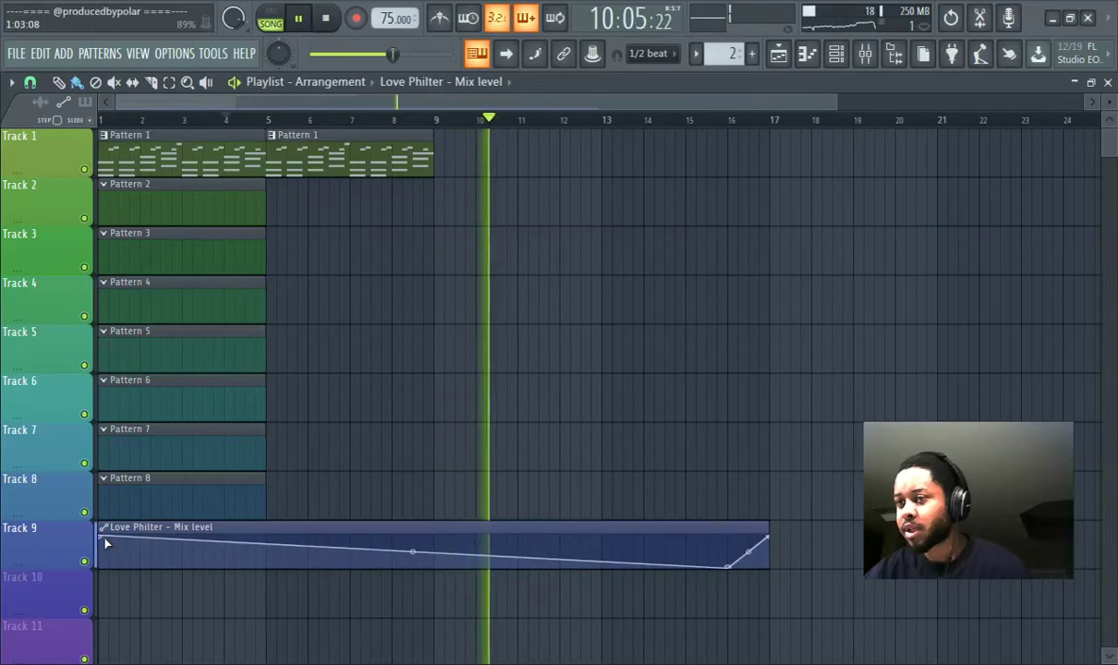
drag(104, 539, 82, 565)
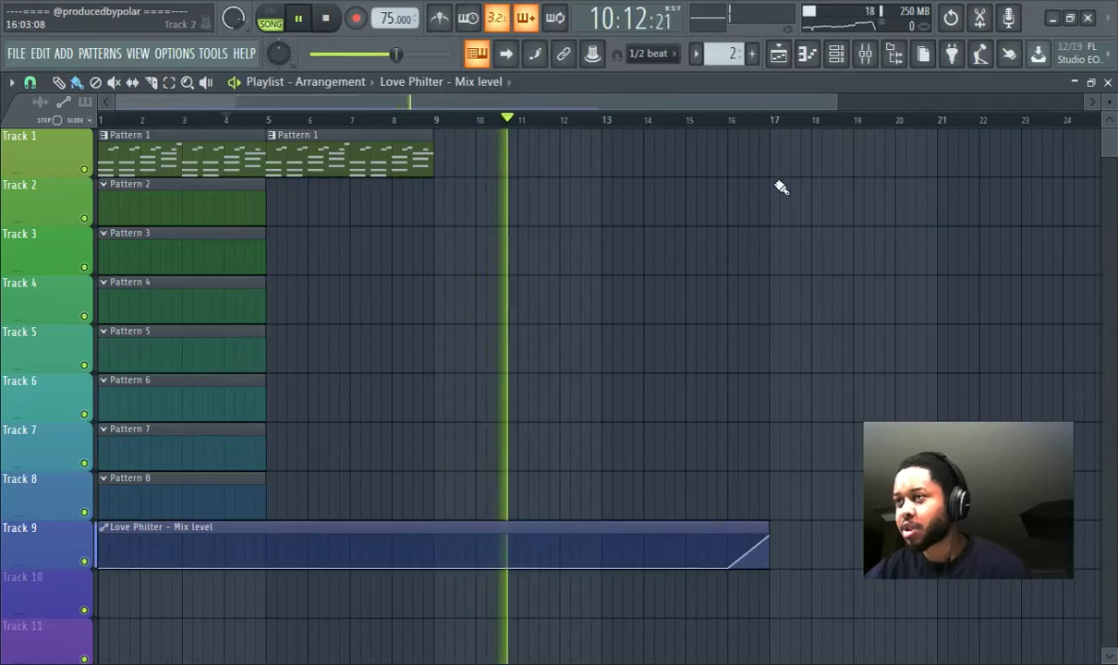
Duplicate the Pattern 1 clip on Track 1 of the playlist to fill bars 9 through 16.
click(834, 56)
click(834, 55)
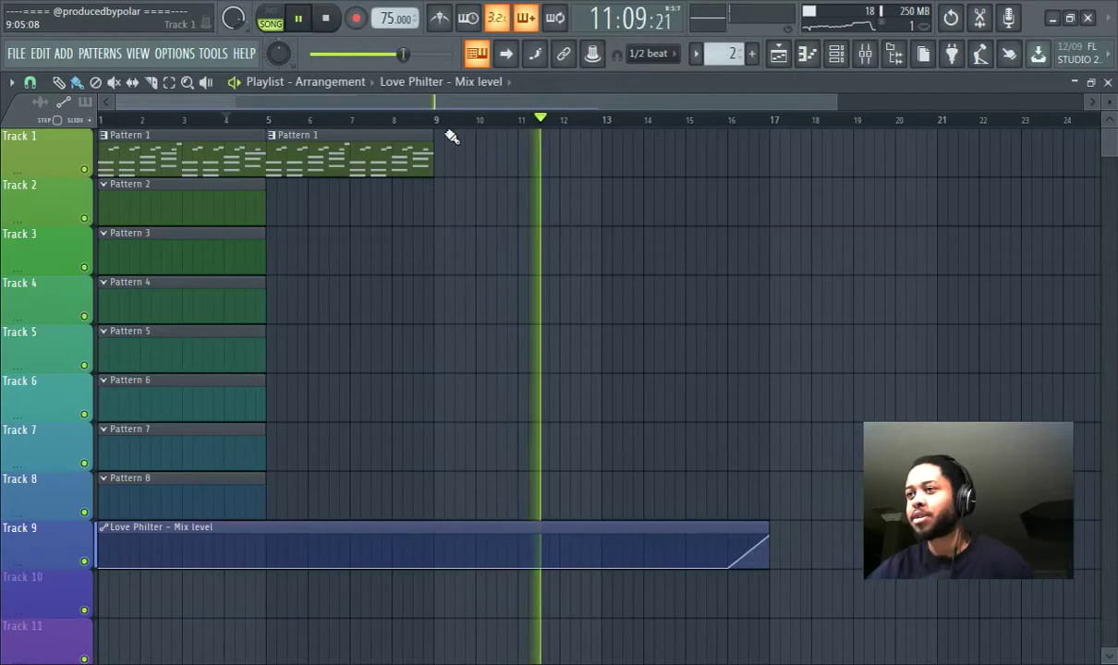
key(ctrl+b)
key(ctrl+b)
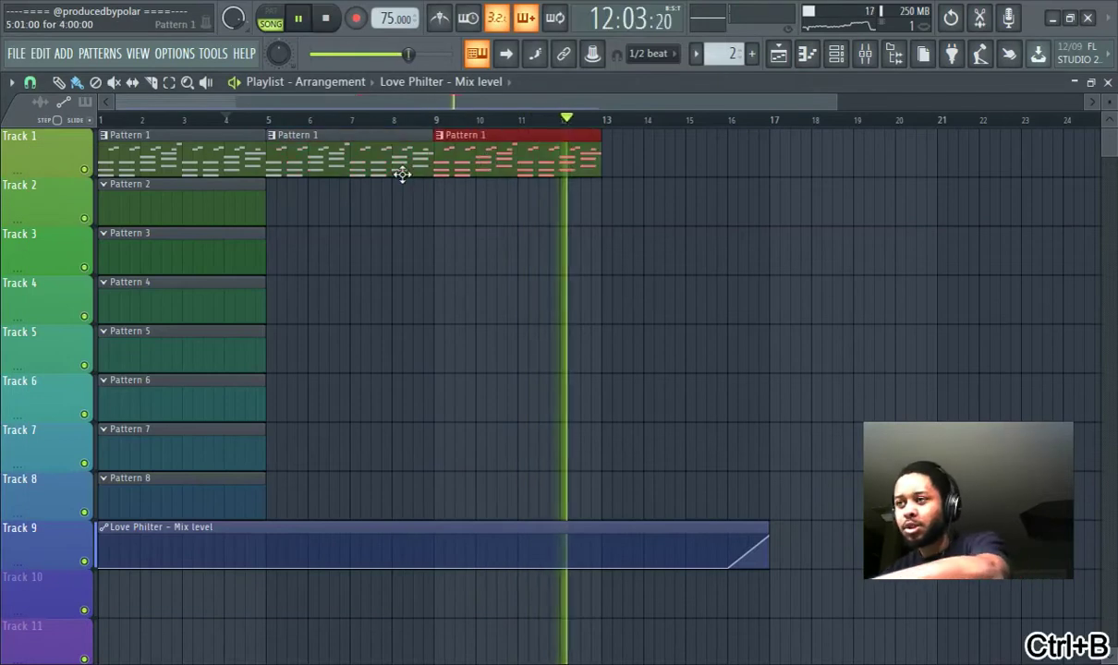
Enable Gross Beat on the Melody mixer track and choose its Complex 2 time preset.
click(864, 56)
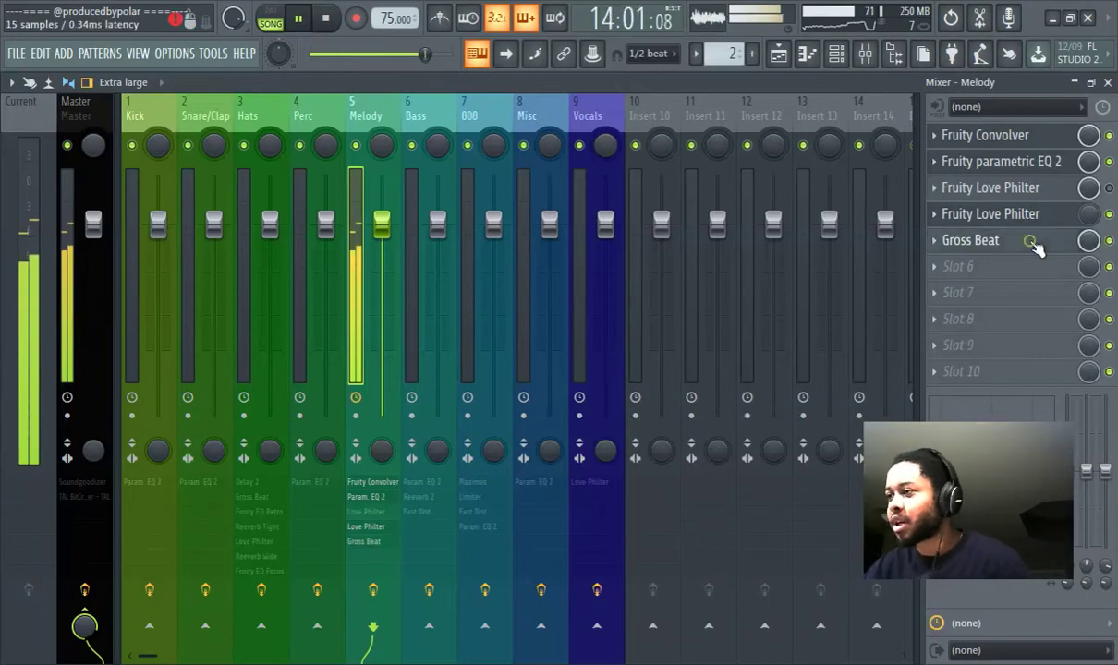
click(1035, 242)
drag(349, 171, 467, 115)
click(218, 263)
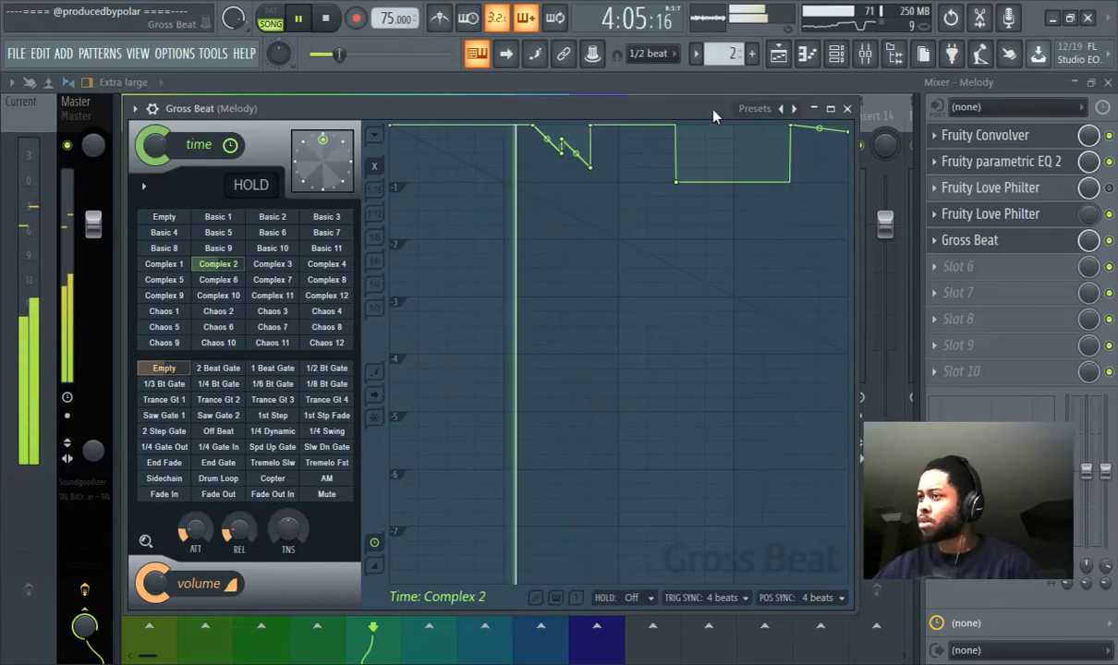
click(781, 65)
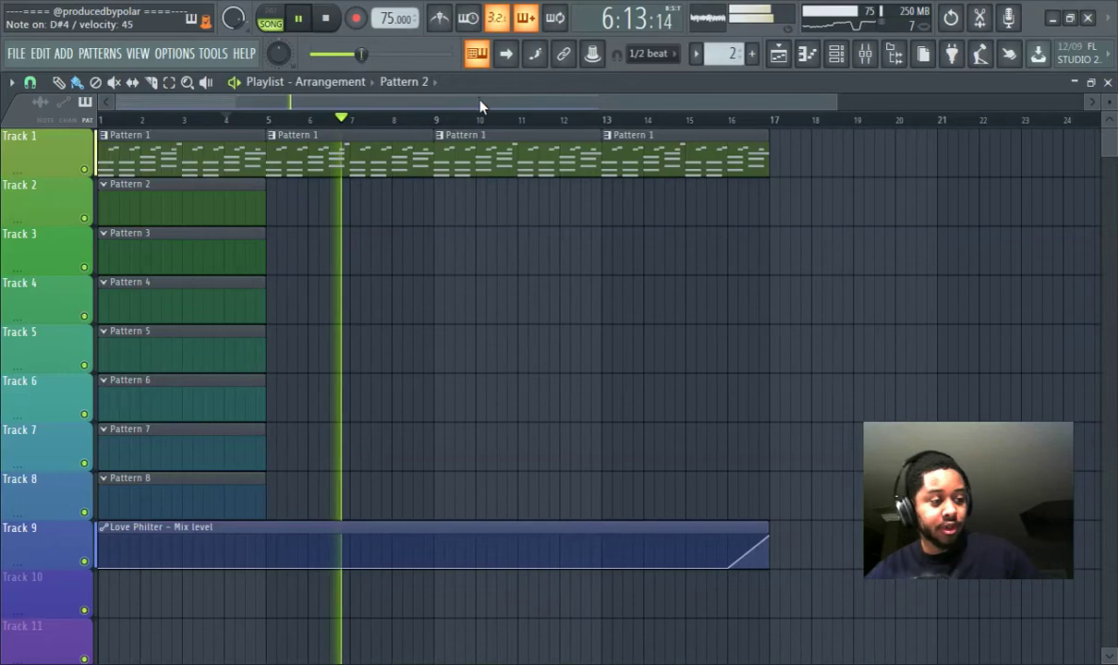
Clone the Melody SynthMaster channel and route the clone to mixer track 6, Bass.
click(835, 58)
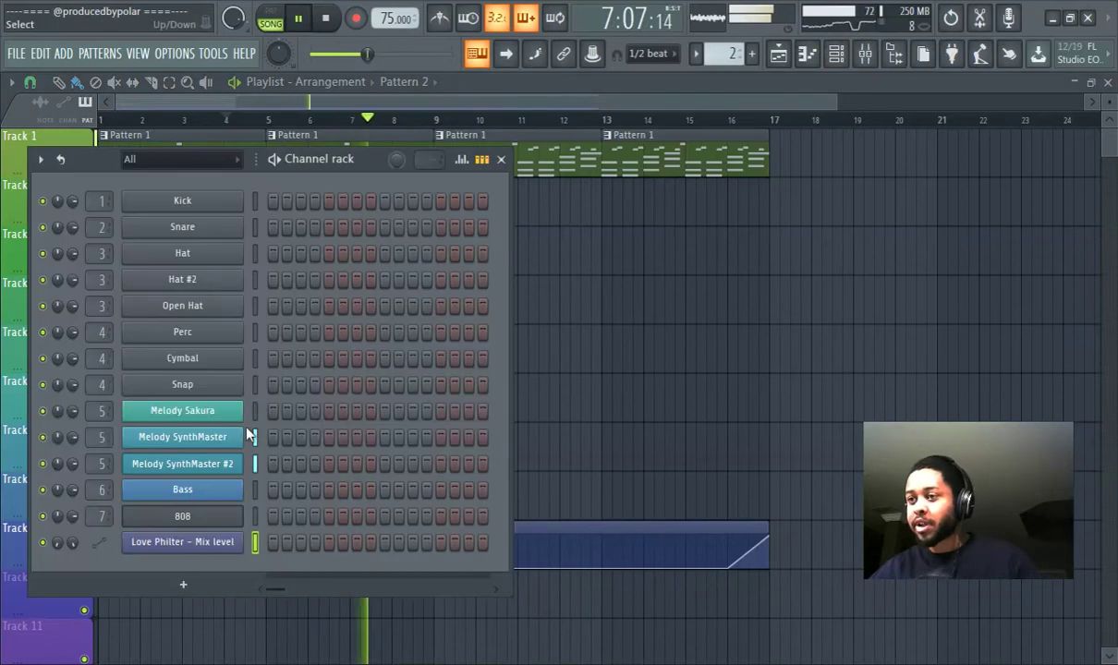
click(185, 463)
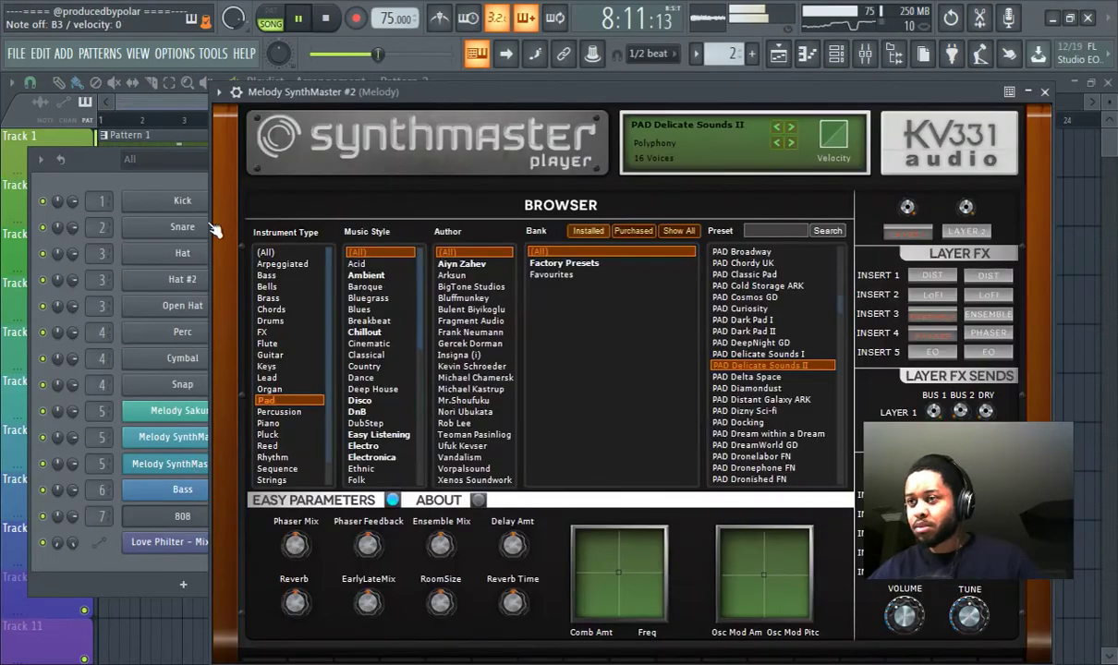
click(81, 176)
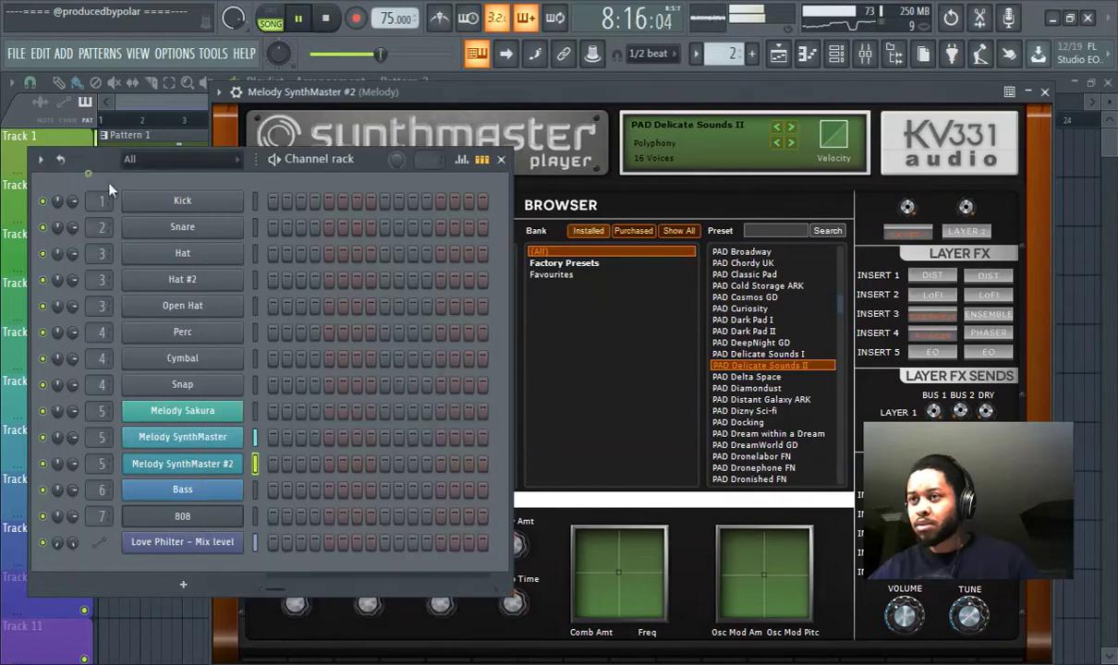
click(207, 437)
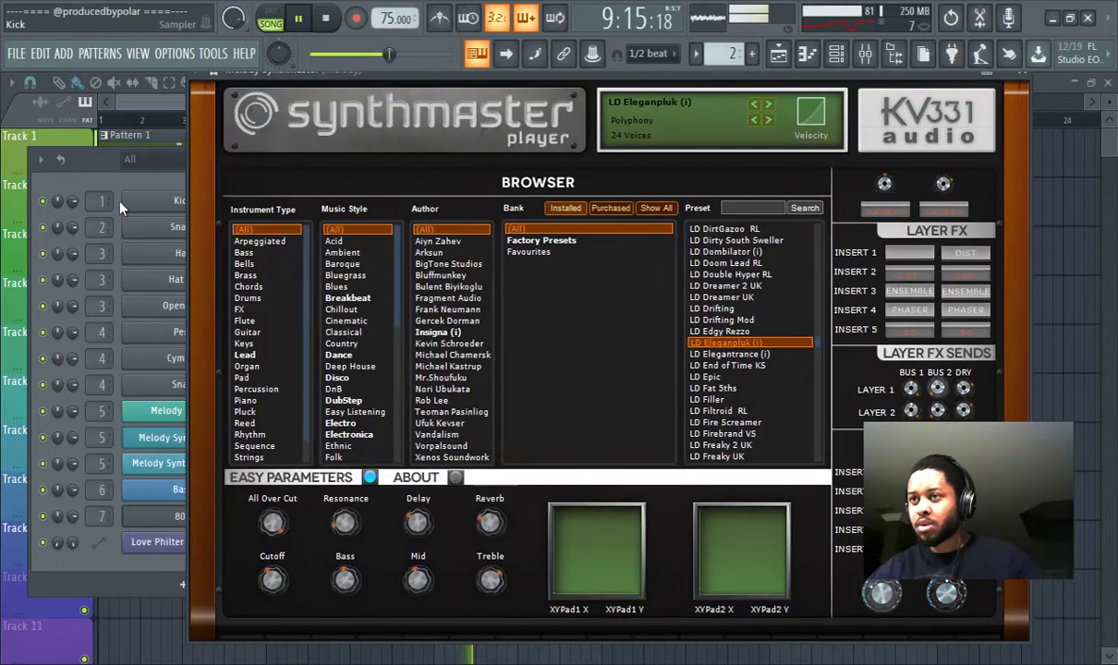
click(110, 173)
right_click(242, 434)
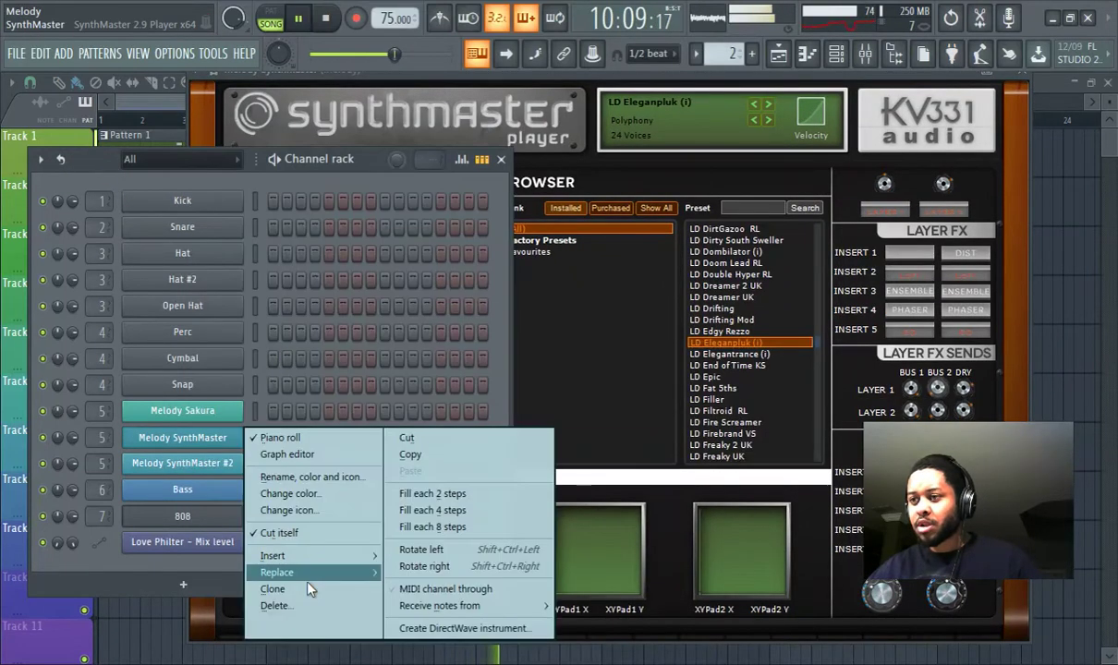
click(305, 589)
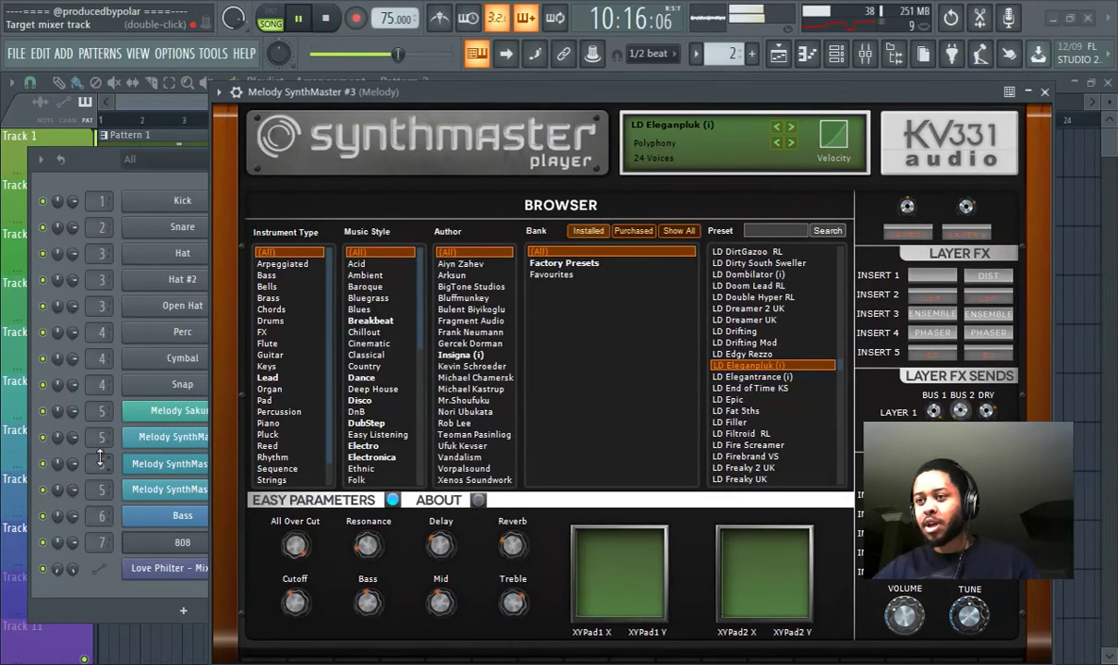
click(99, 196)
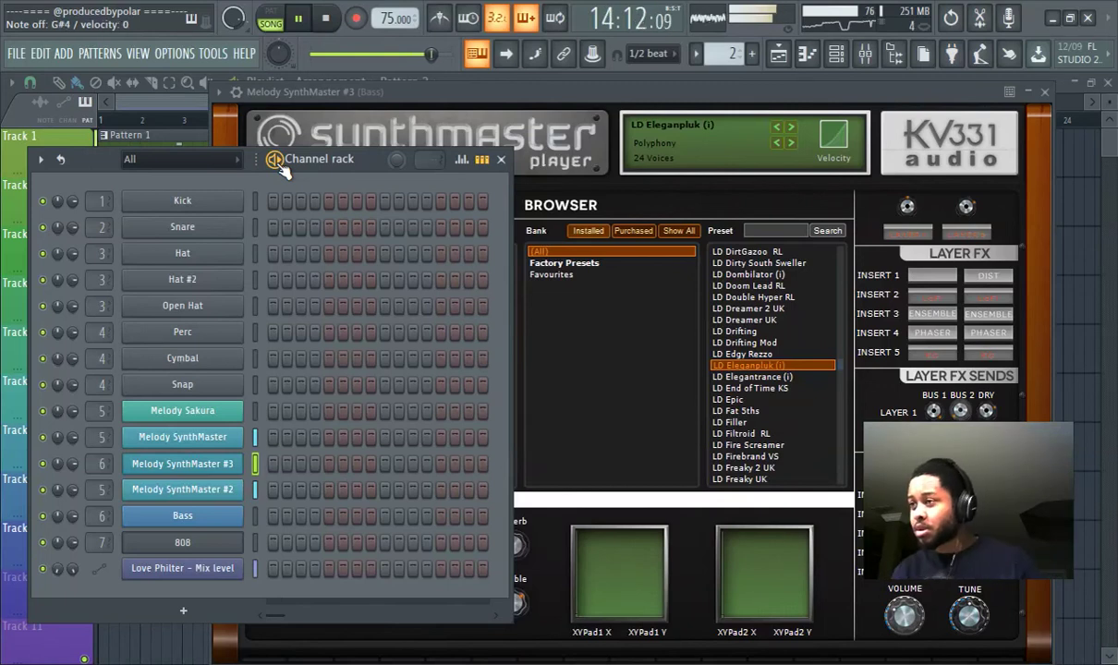
Duplicate the Pattern 2 bass line clip on Track 2 of the playlist to fill bars 5 through 16.
click(137, 103)
click(289, 21)
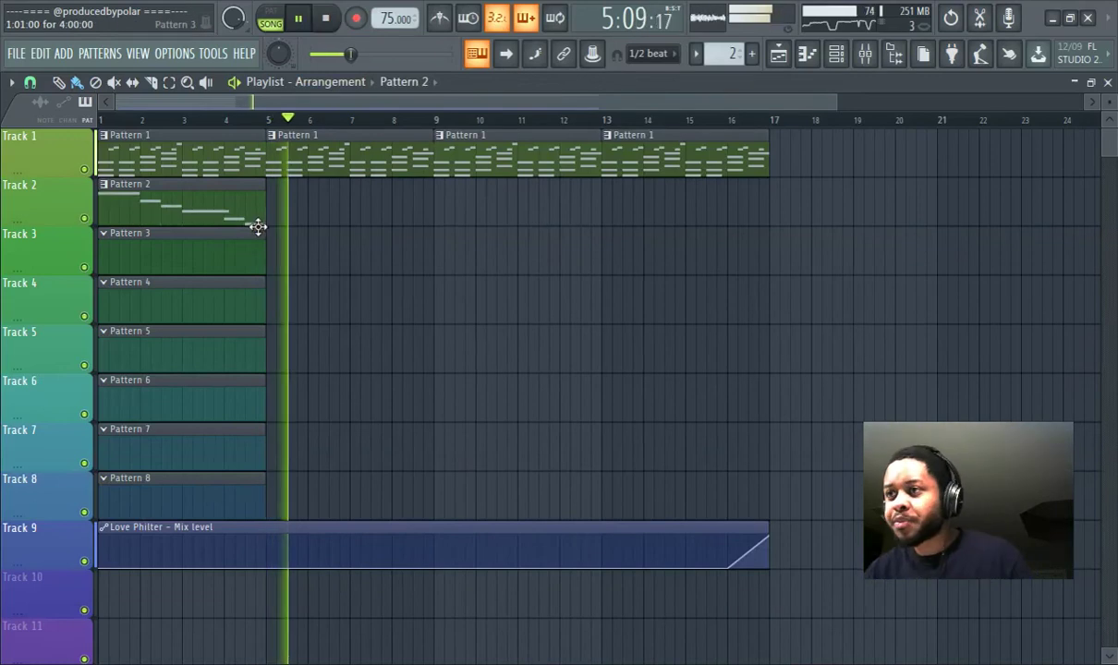
mouse_move(265, 213)
mouse_down()
mouse_move(437, 201)
mouse_move(284, 237)
mouse_move(252, 232)
mouse_move(261, 206)
mouse_up()
key(ctrl+b)
key(ctrl+b)
key(ctrl+b)
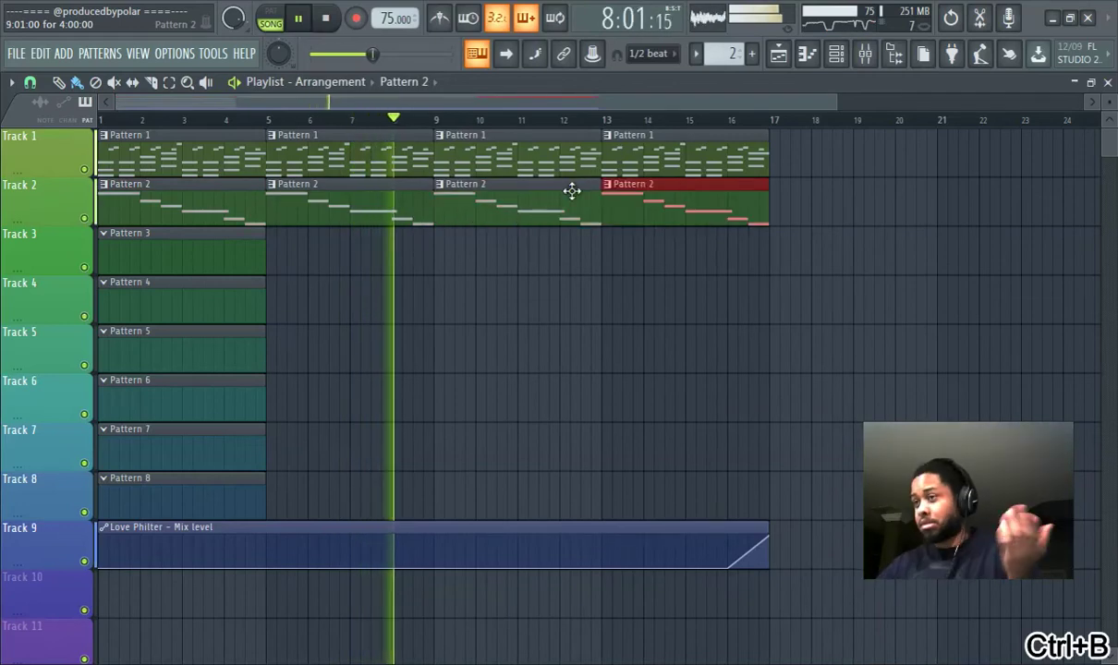
On the Bass mixer track, lower Fruity Fast Dist's threshold, set its mix to 73%, and bring the track's fader down to -3.8 dB.
click(862, 54)
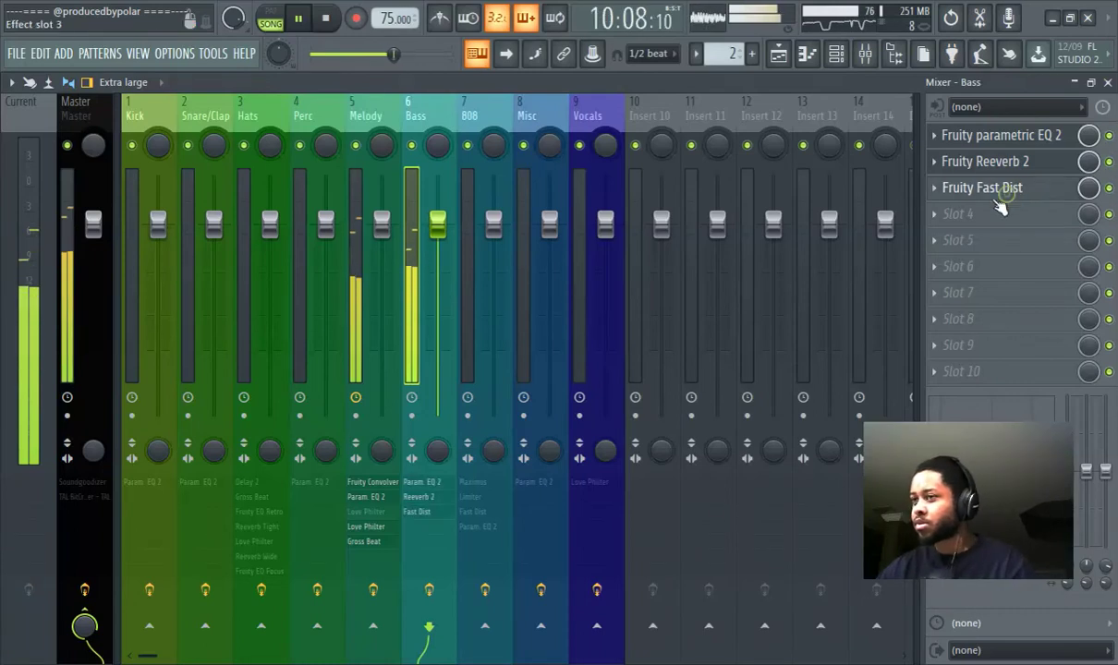
click(1010, 196)
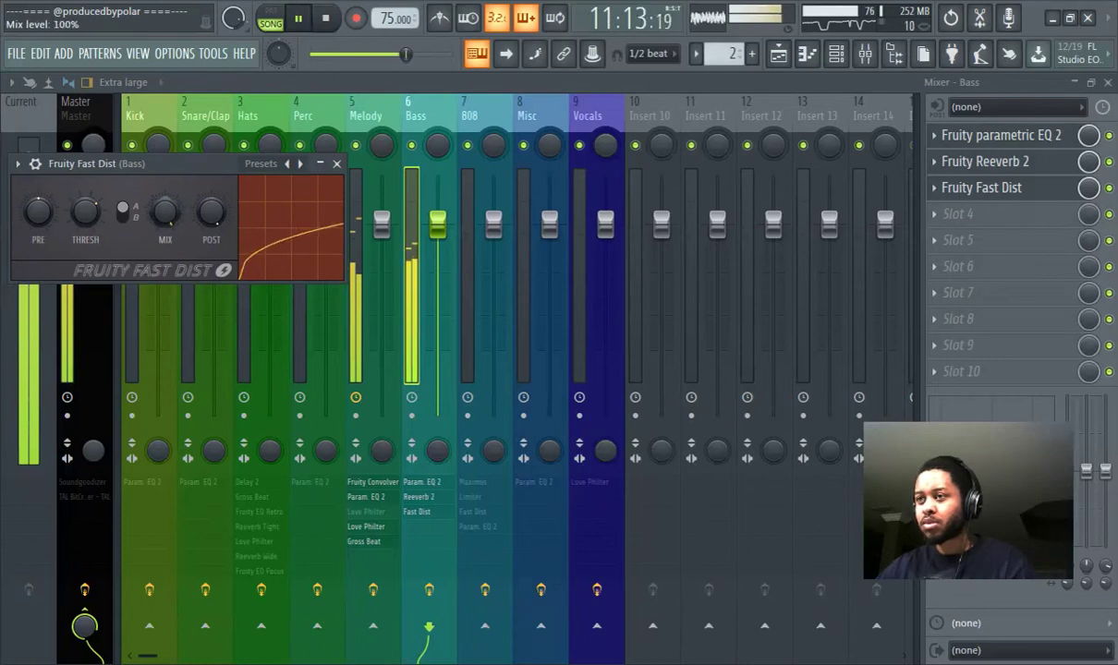
scroll(160, 221, down, 3)
scroll(78, 221, down, 12)
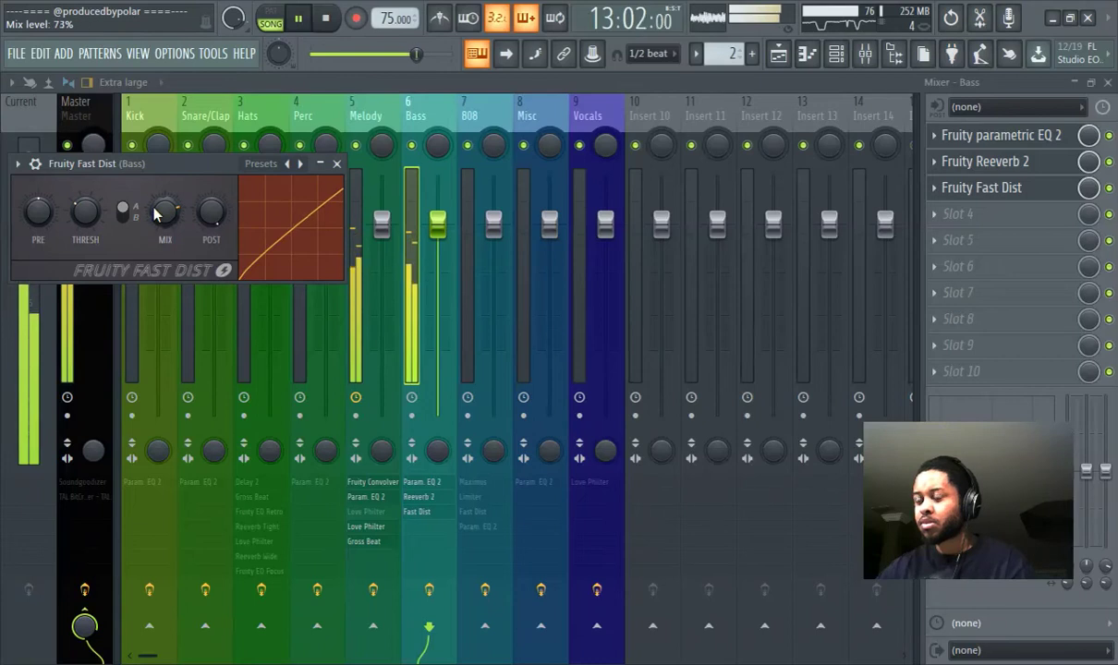
click(395, 82)
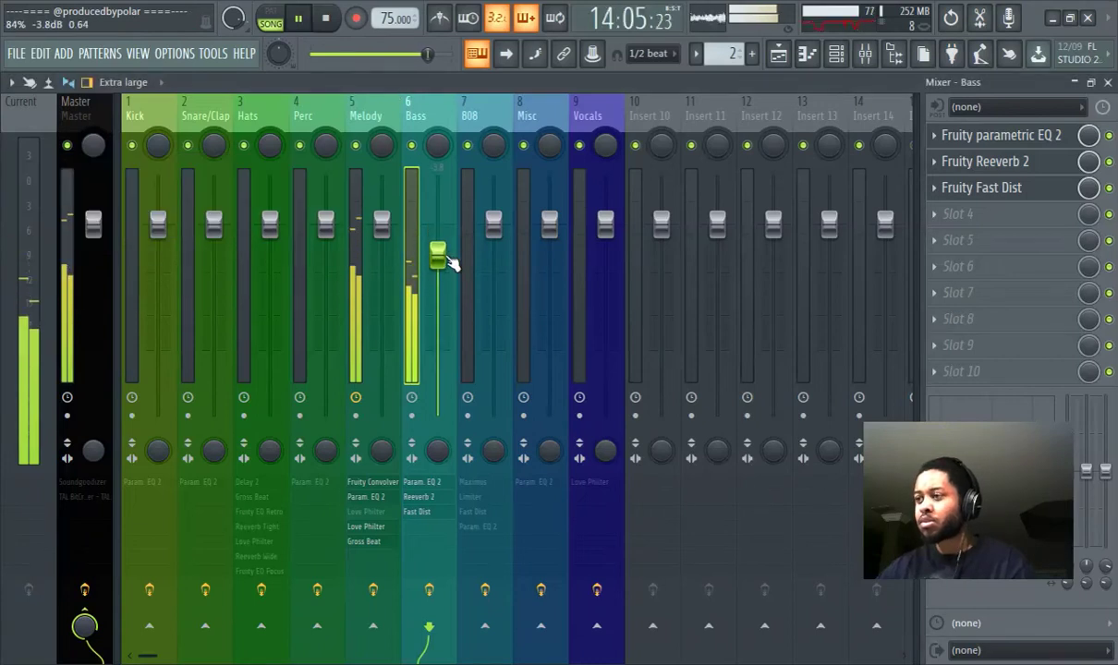
click(779, 53)
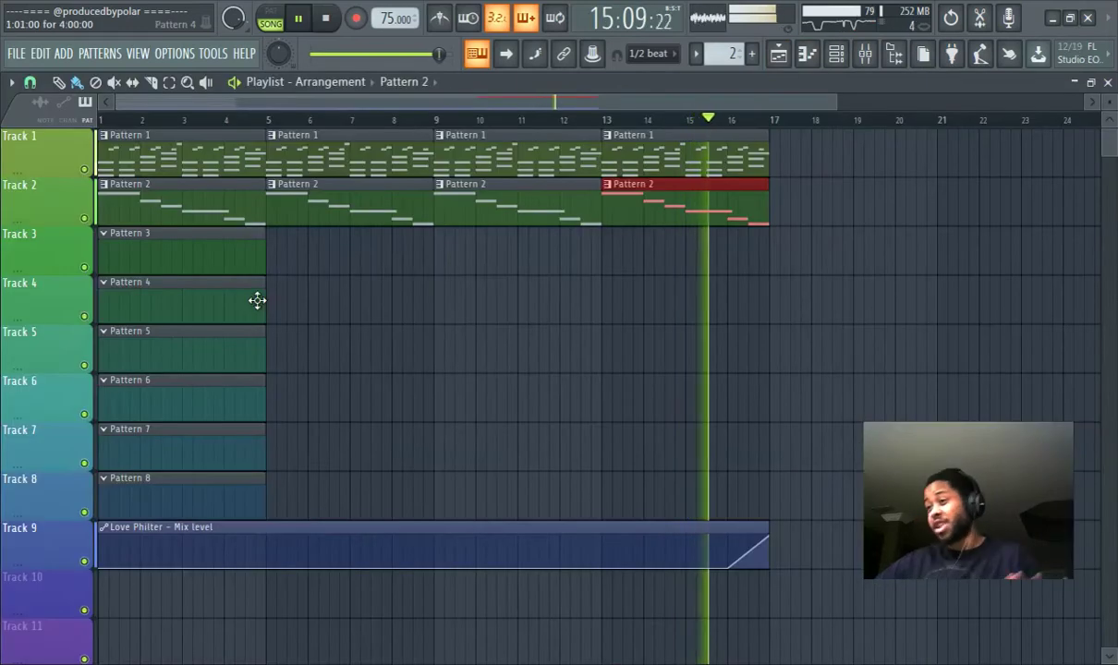
Show the sample browser and collapse its Hats and LoFi Magic folders.
click(893, 55)
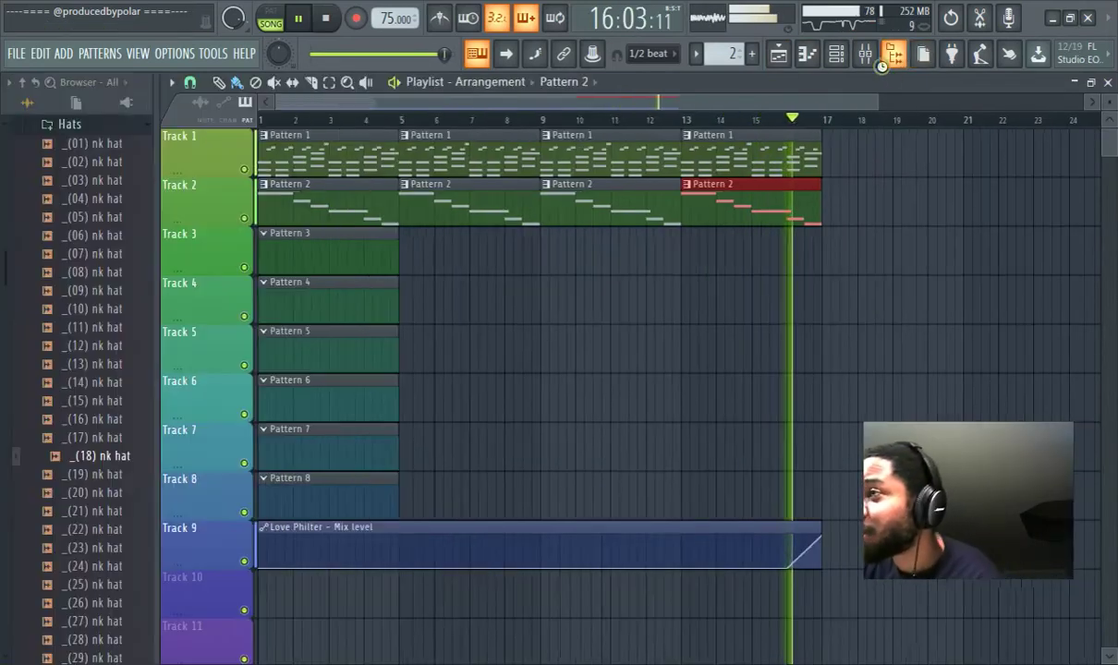
click(78, 399)
scroll(78, 399, up, 5)
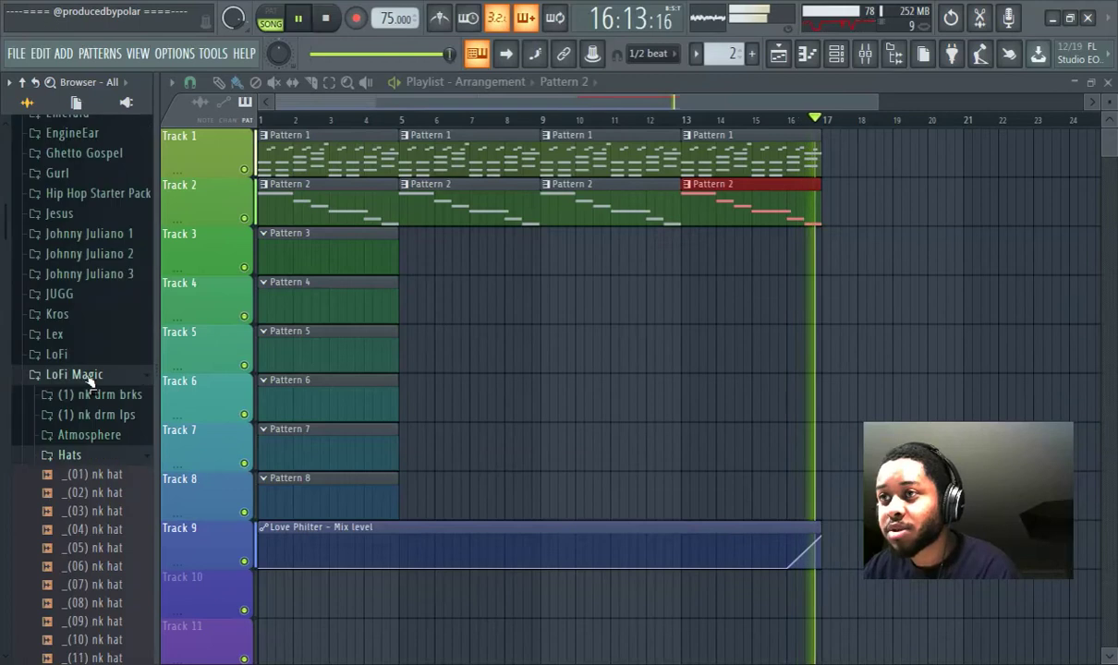
click(83, 453)
click(81, 377)
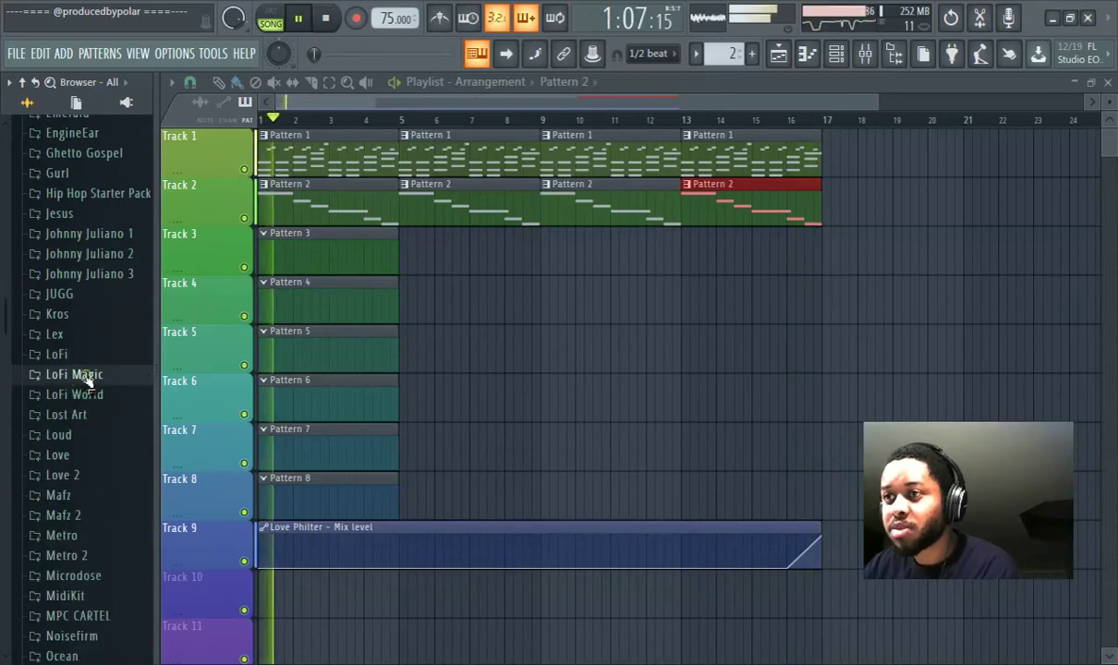
Bend the closing ramp of the Love Philter mix level automation on Track 9 into a steep late curve and hide the sample browser.
drag(805, 551, 805, 567)
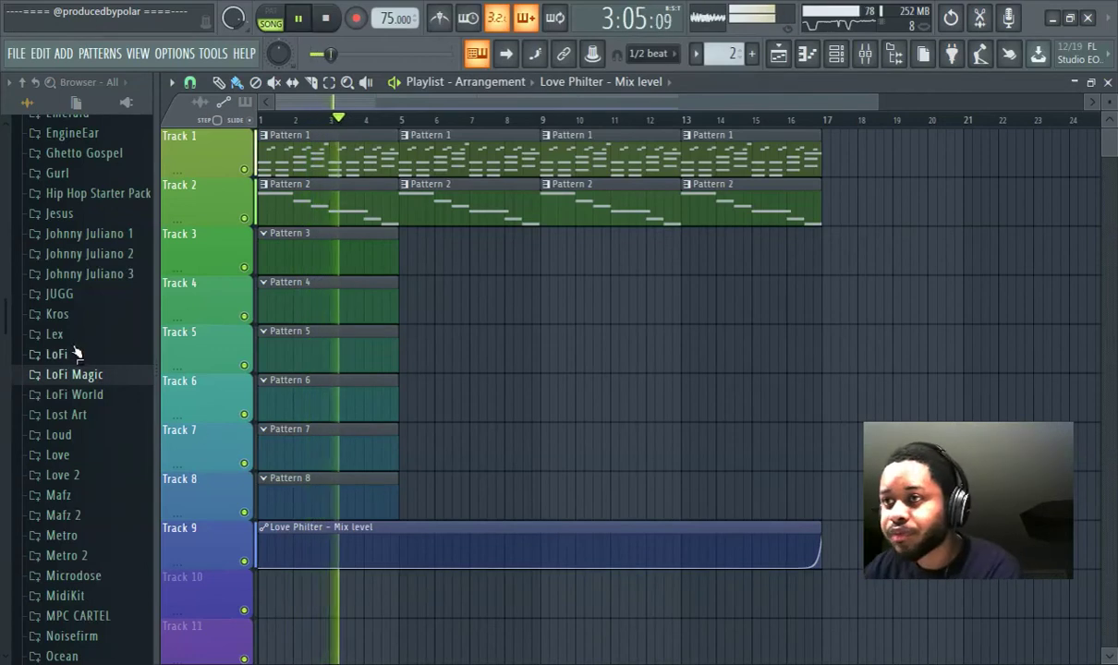
scroll(75, 354, up, 4)
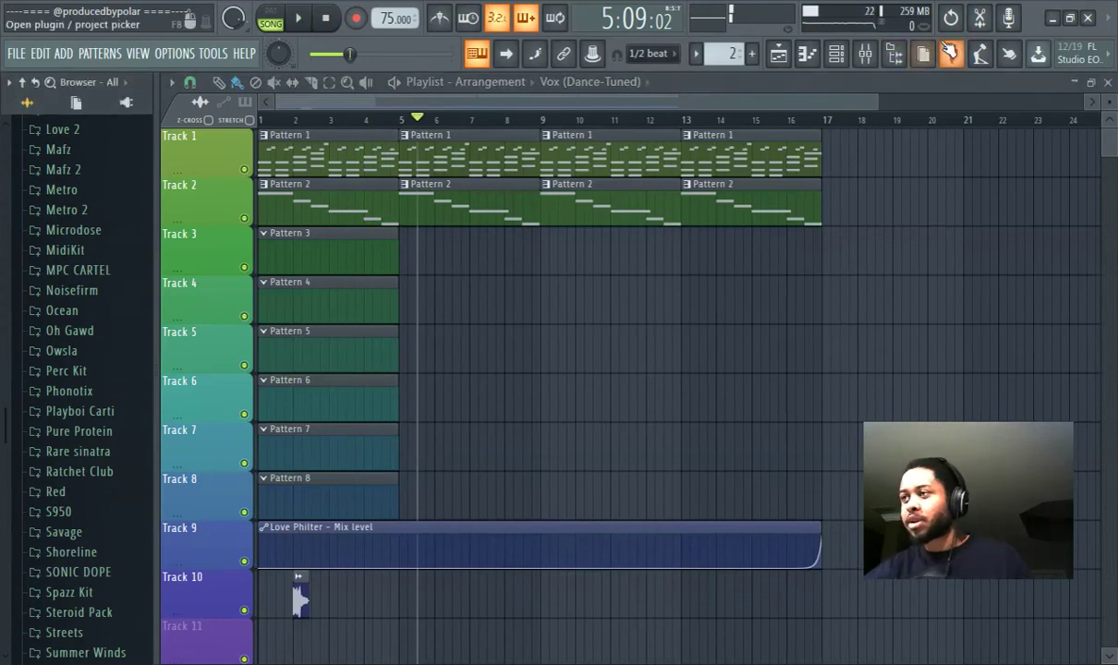
click(896, 54)
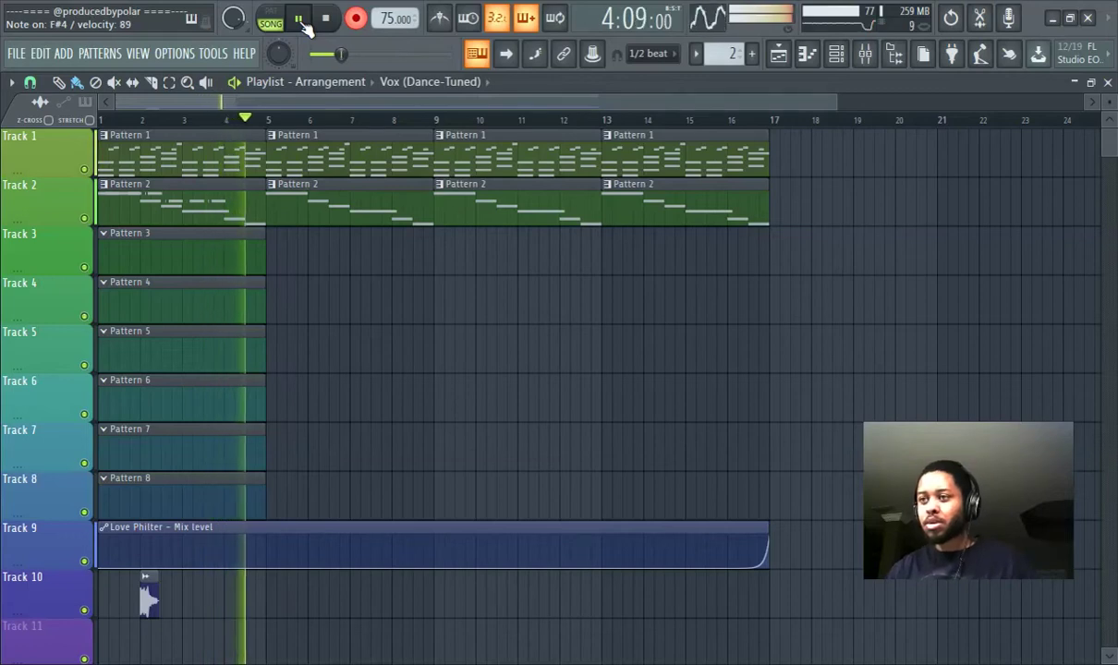
Stop the recording and move the Dj Spinz x Loud Lord 808 notes from Pattern 2 into Pattern 3.
click(325, 19)
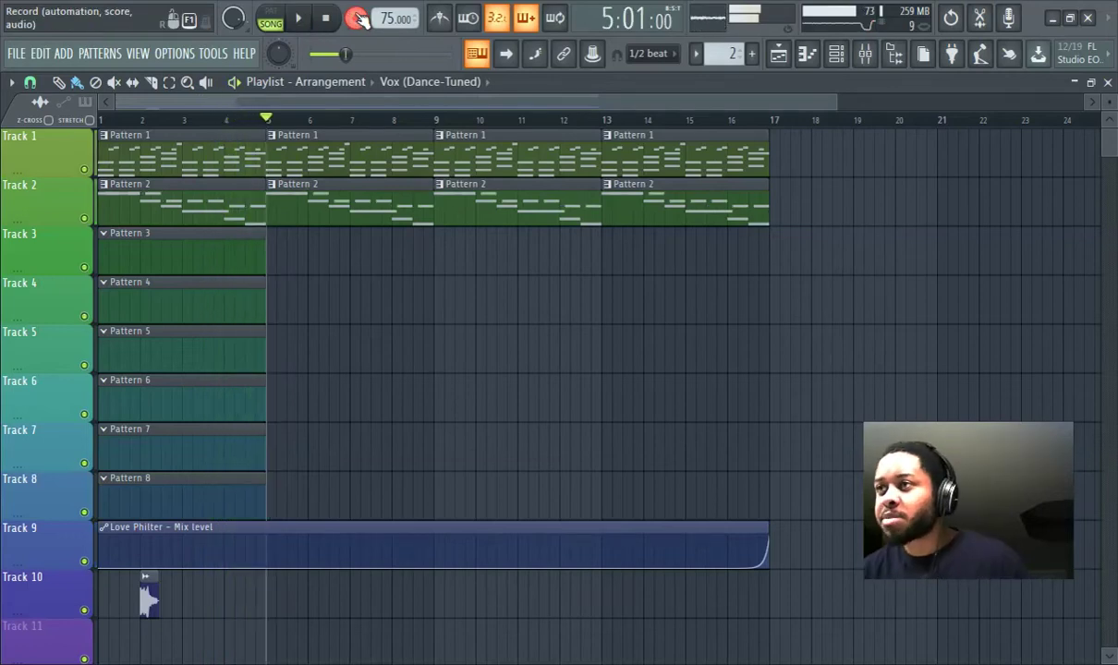
click(835, 55)
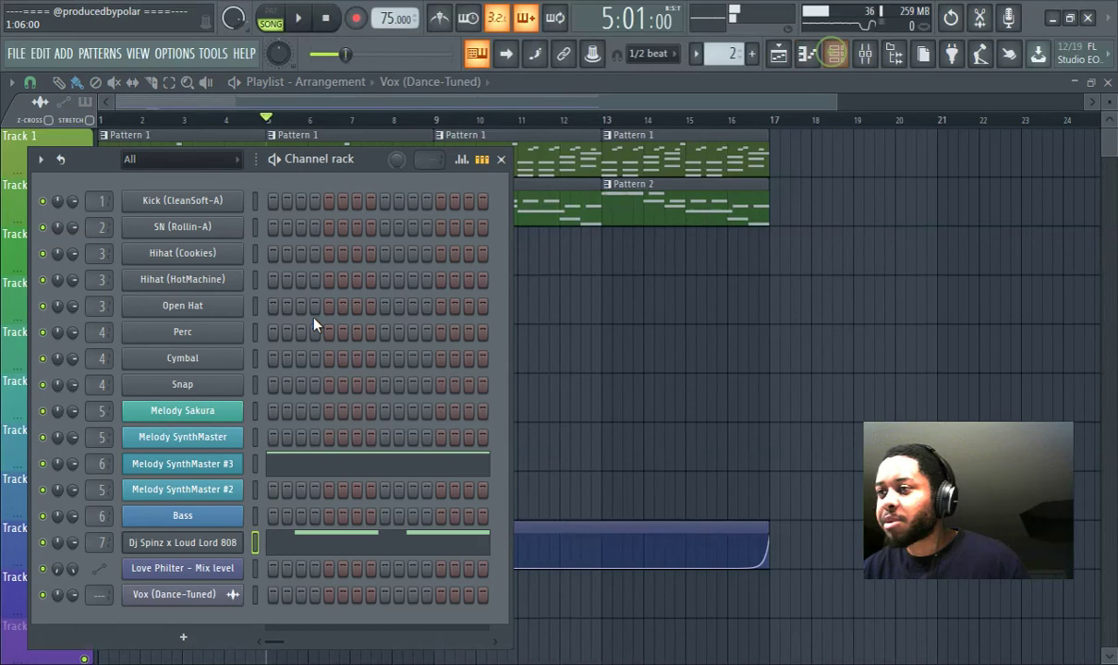
right_click(178, 552)
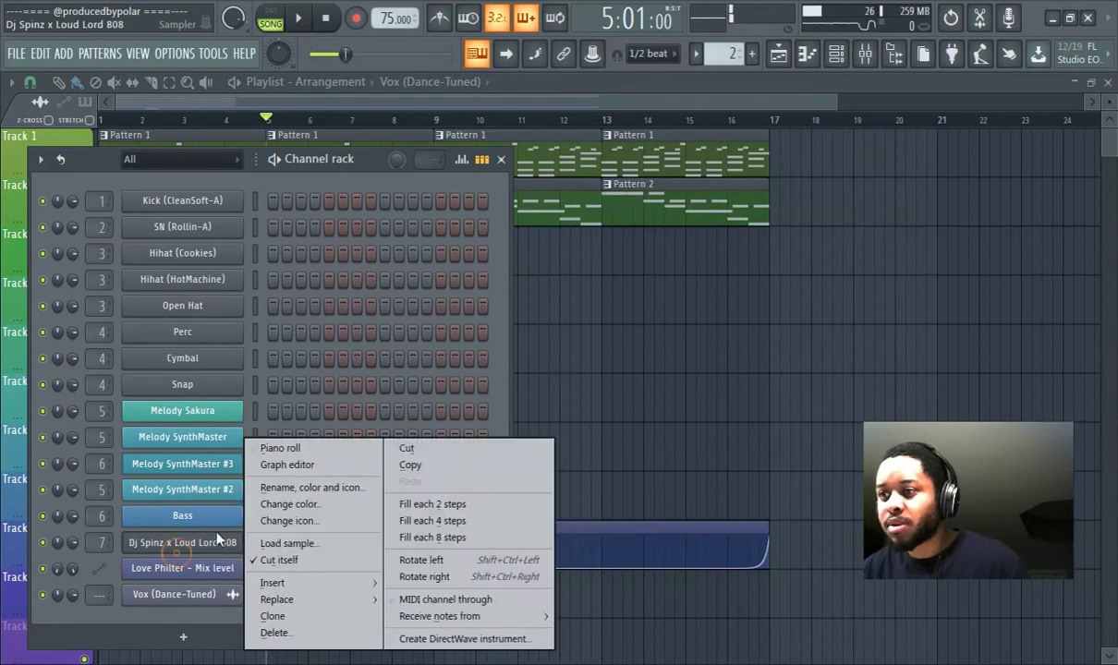
click(413, 450)
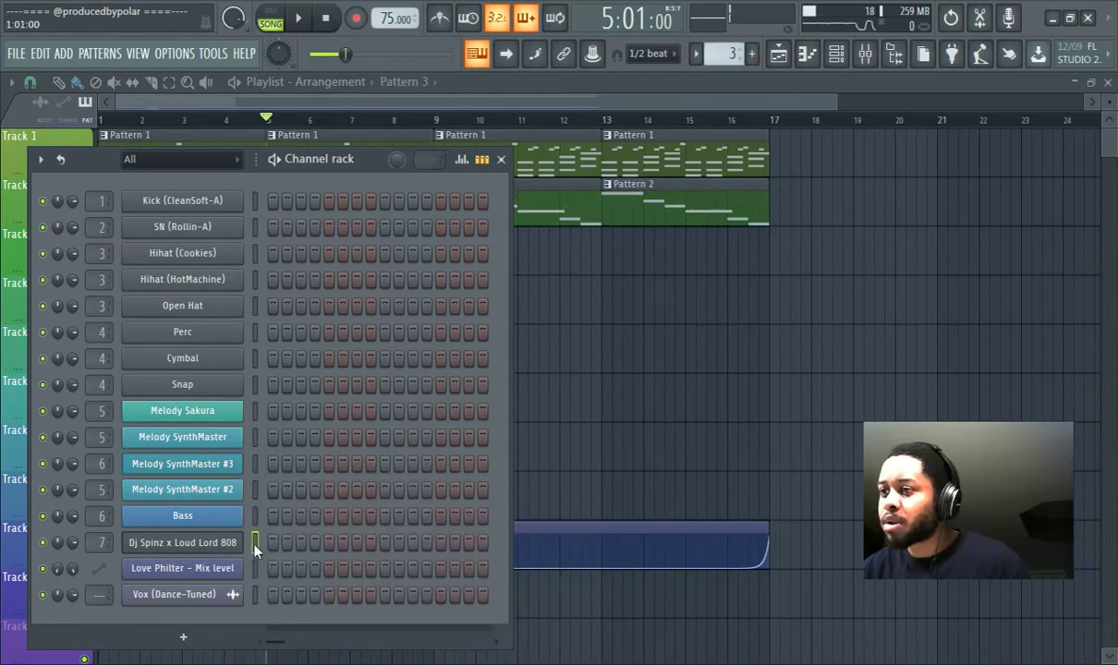
right_click(209, 545)
click(427, 482)
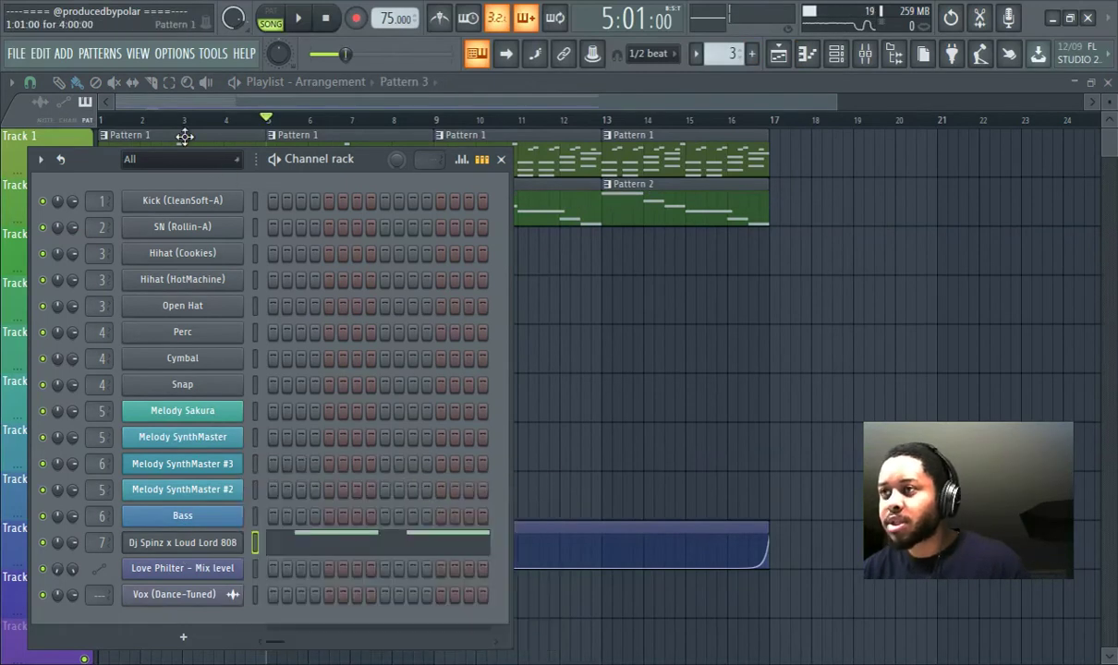
key(F6)
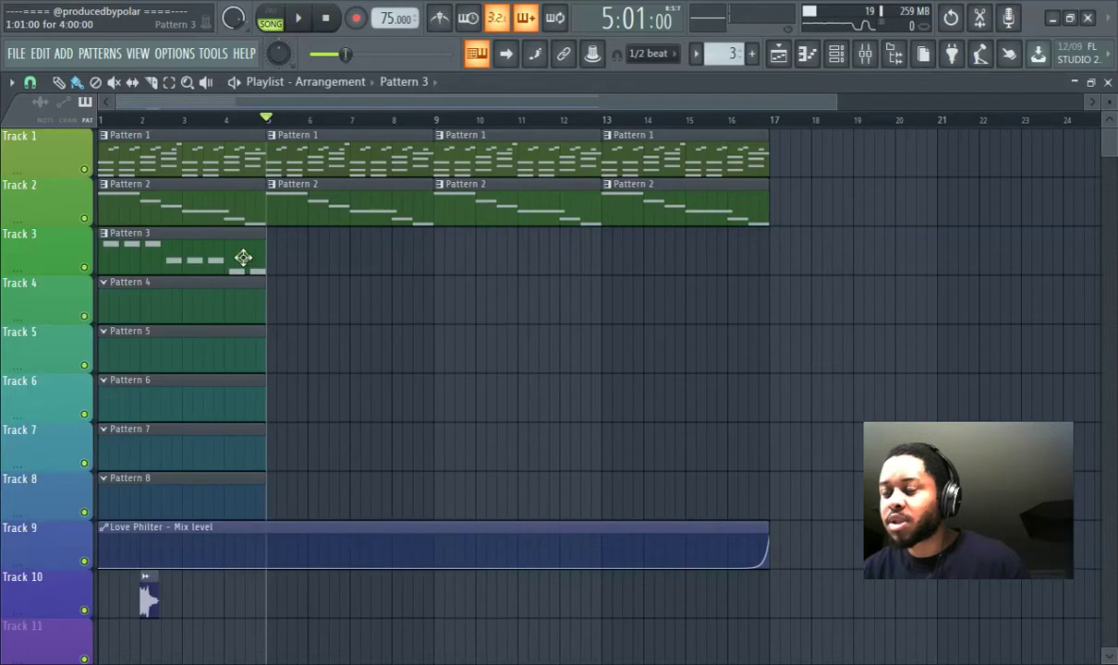
Duplicate the Pattern 3 clip on Track 3 to fill bars 5 through 16 and play the arrangement.
drag(260, 261, 262, 270)
key(ctrl+b)
key(ctrl+b)
key(ctrl+b)
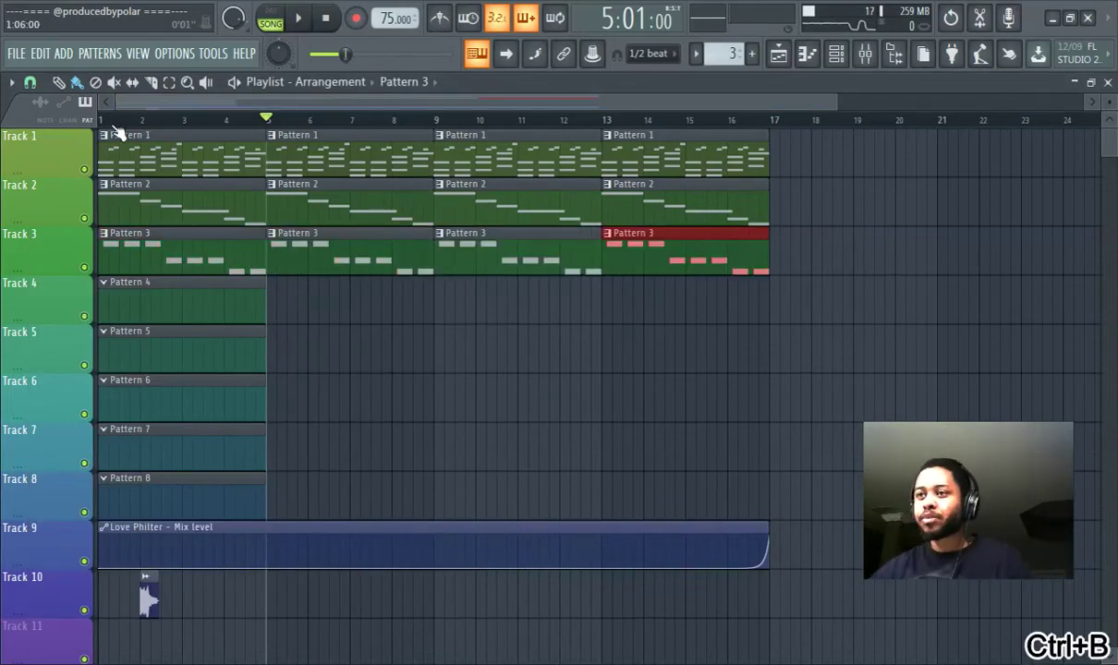
key(space)
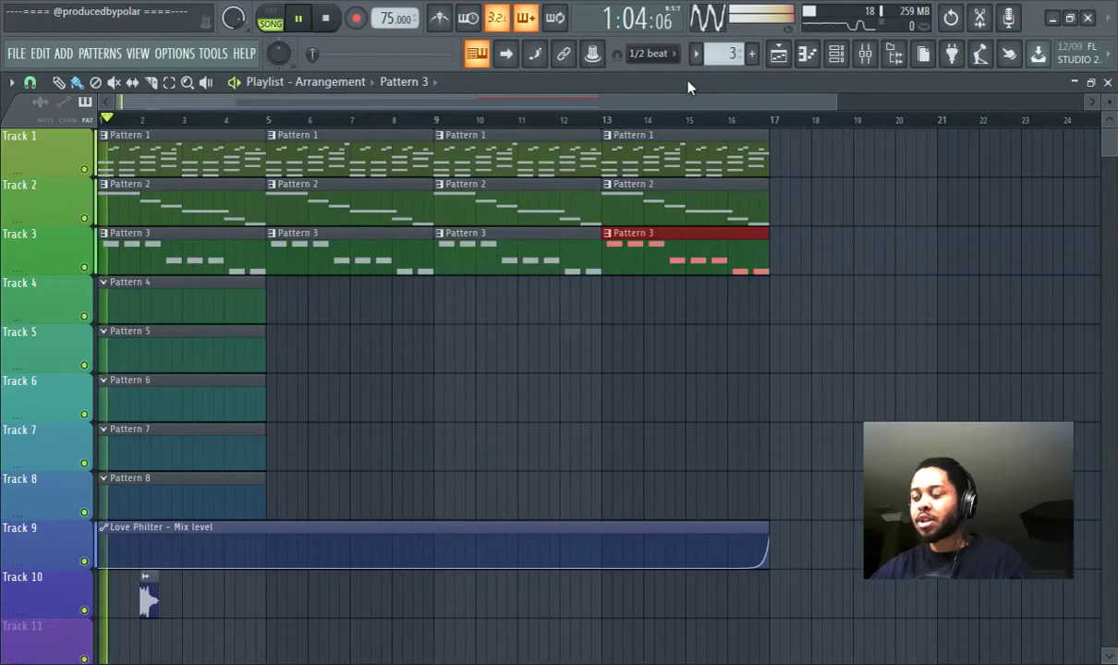
Widen the channel rack to show more steps and lower the 808 mixer track's fader to -6.1 dB.
click(838, 53)
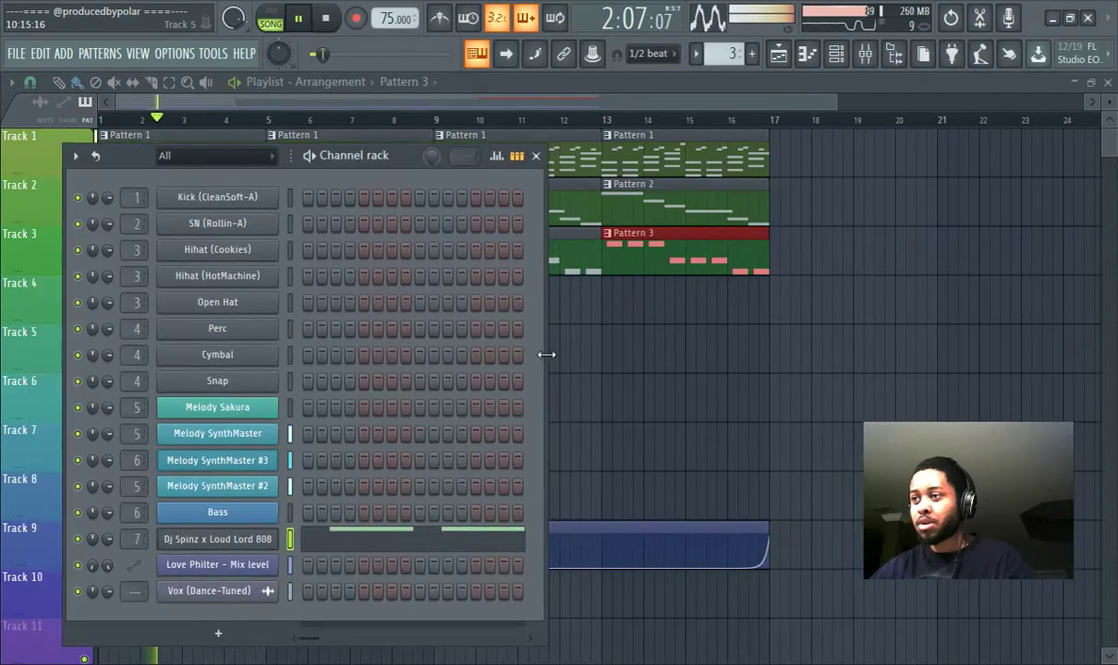
drag(544, 356, 864, 363)
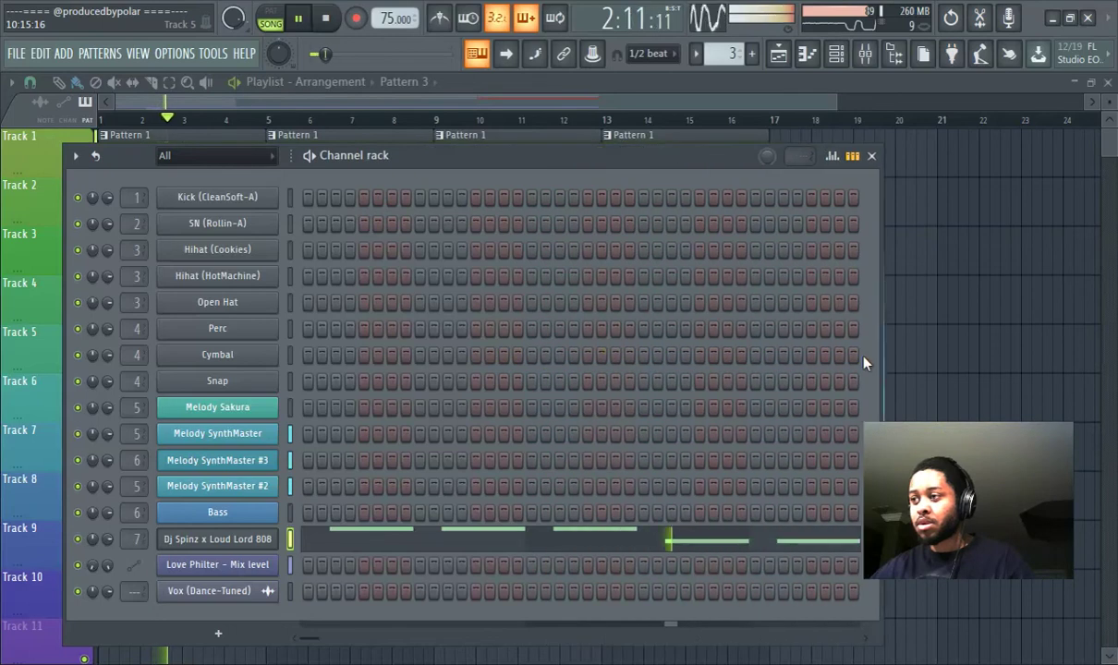
click(865, 53)
drag(494, 226, 496, 275)
Turn down the Dj Spinz x Loud Lord 808 channel's own volume and reset the 808 mixer track's fader to its default.
click(842, 50)
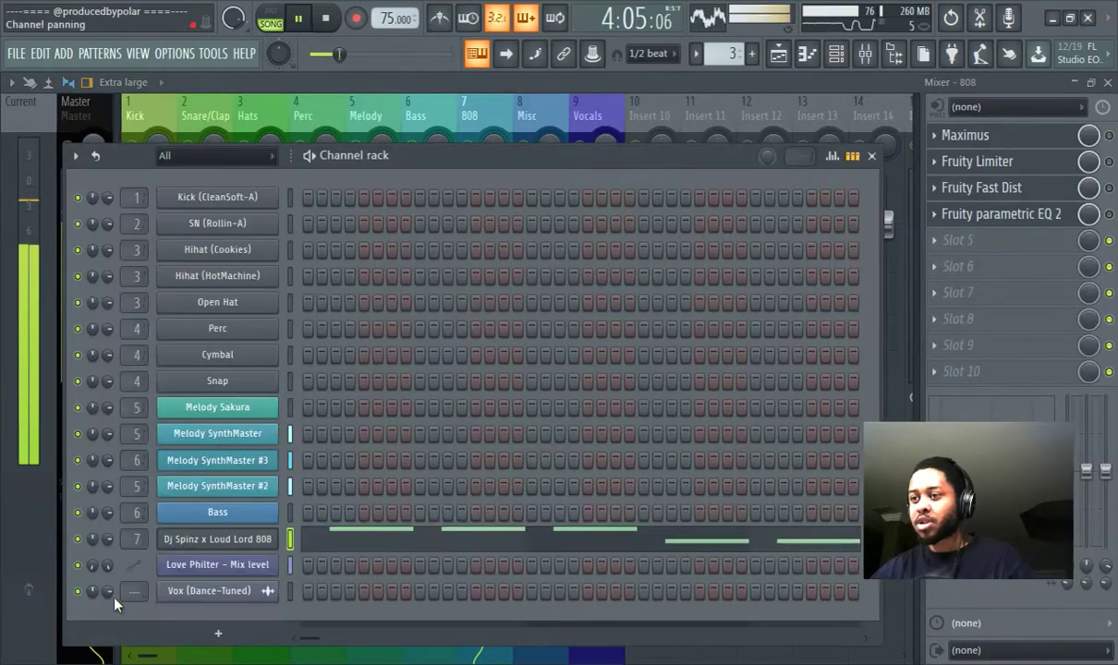
drag(107, 539, 107, 554)
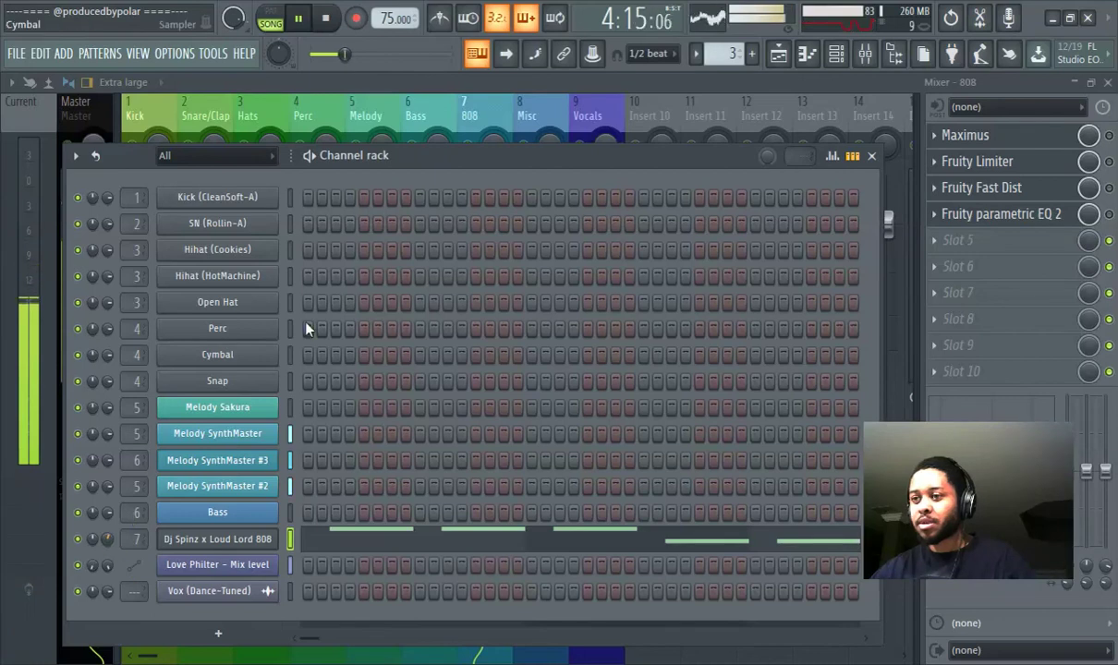
click(374, 74)
right_click(479, 249)
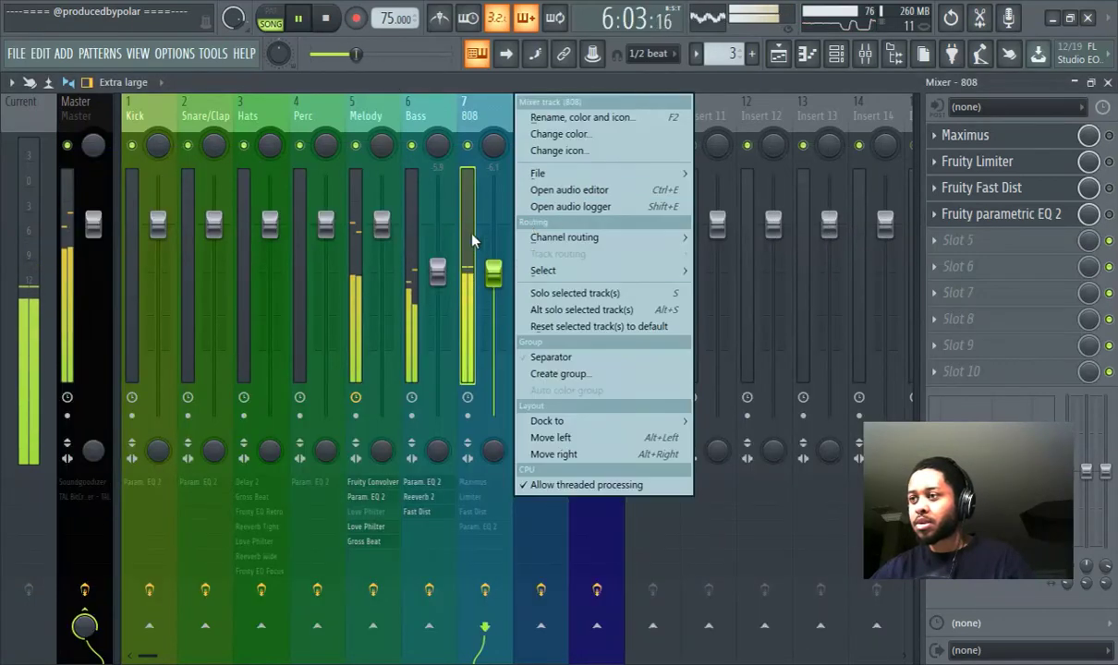
right_click(490, 222)
click(522, 230)
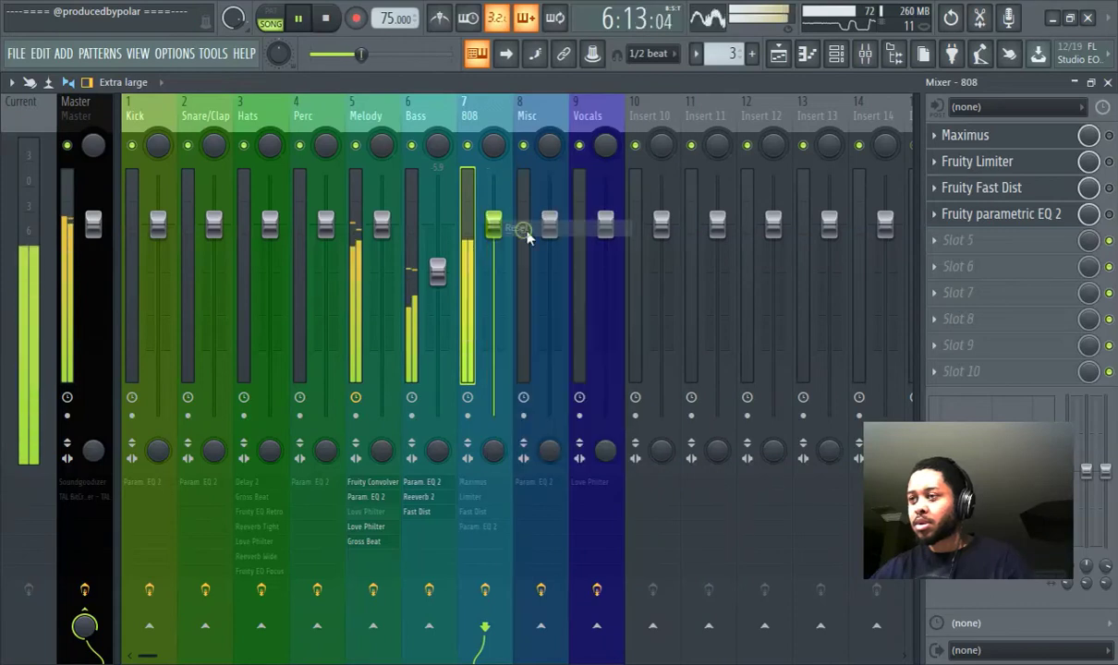
Make Pattern 4 the active pattern and select the Hihat (Cookies) channel for playing.
click(779, 53)
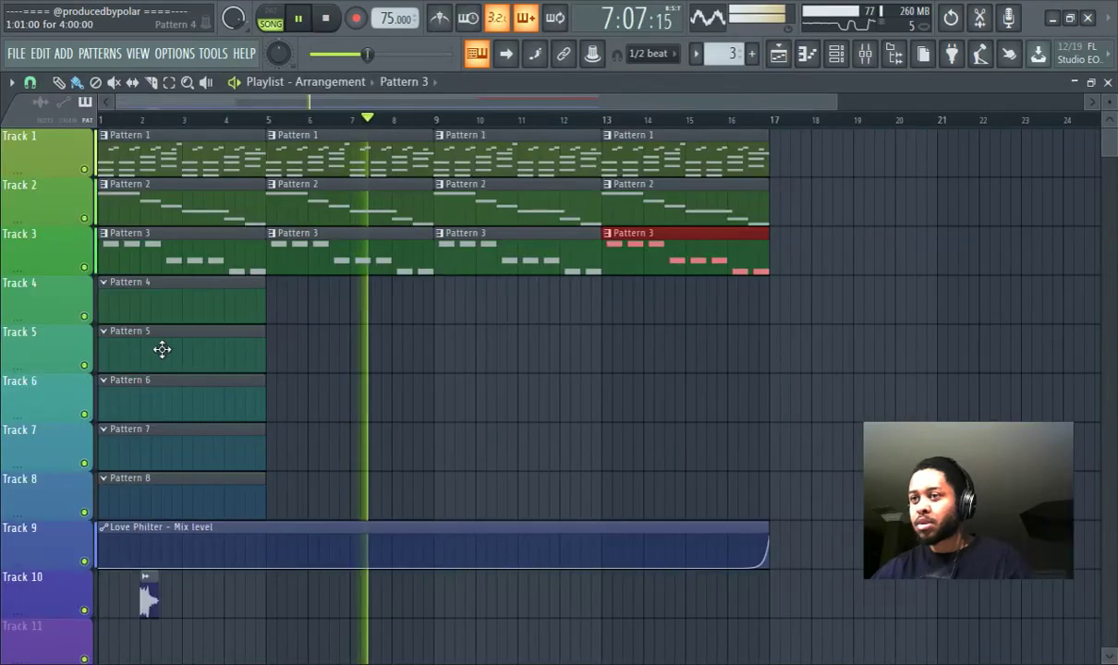
click(149, 292)
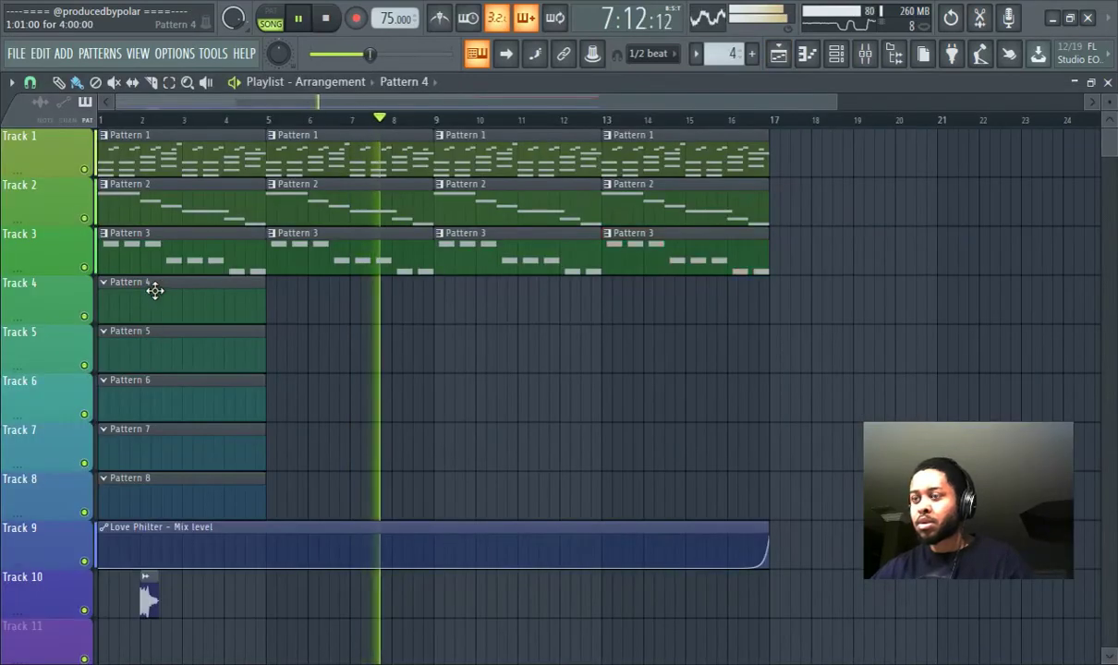
click(836, 54)
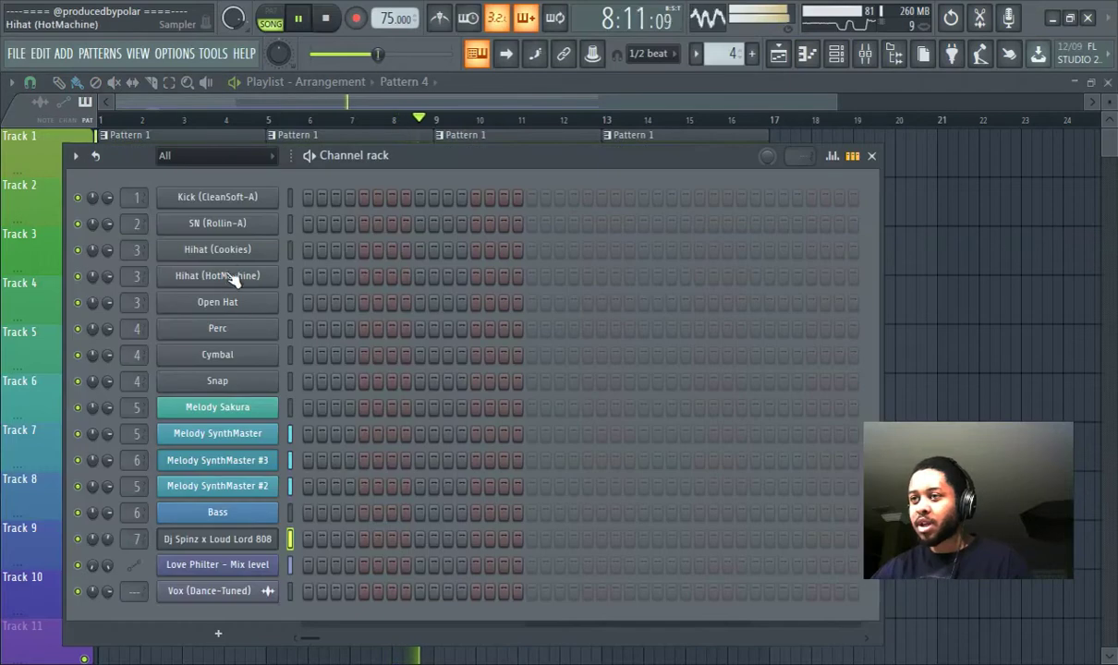
click(242, 249)
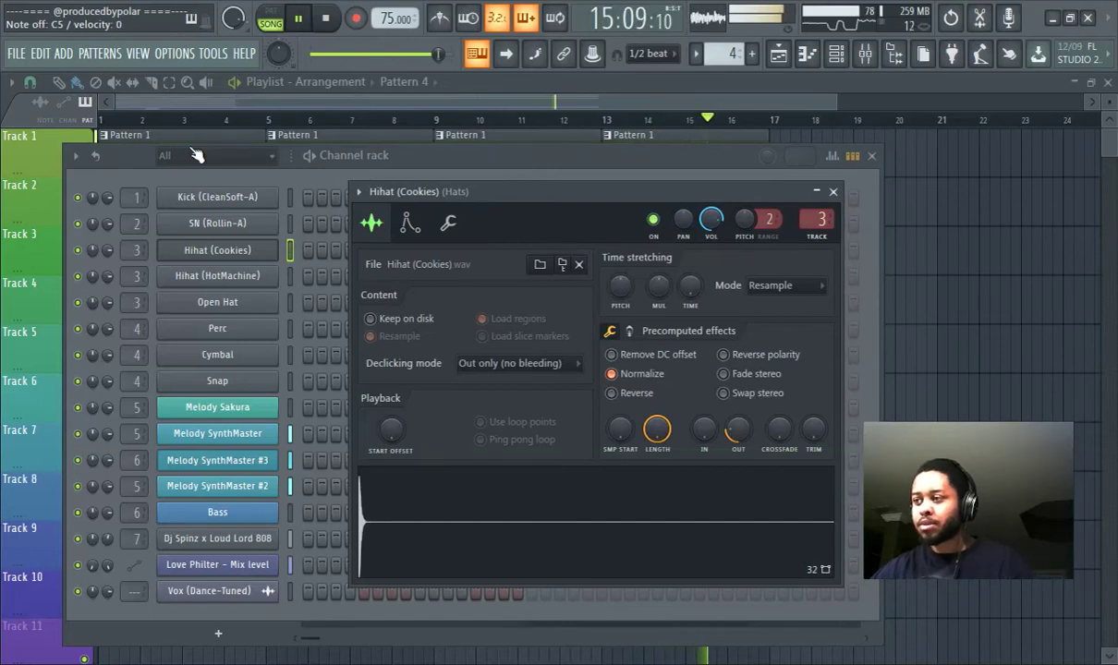
click(265, 169)
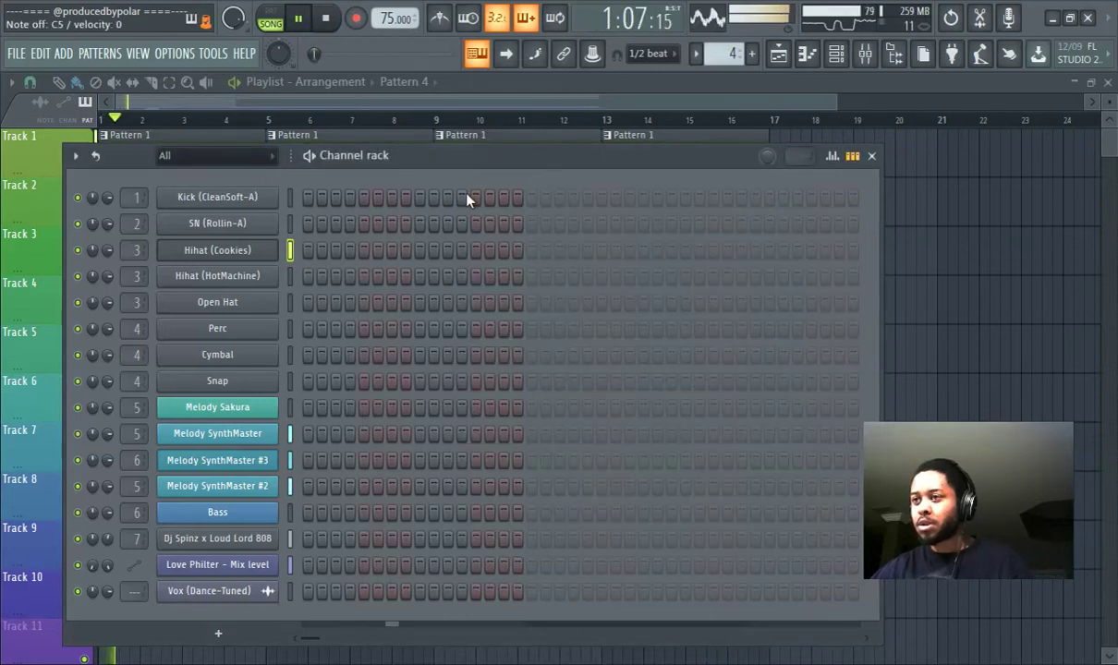
Record a Hihat (Cookies) rhythm into Pattern 4 with the global snap set to (none).
click(299, 19)
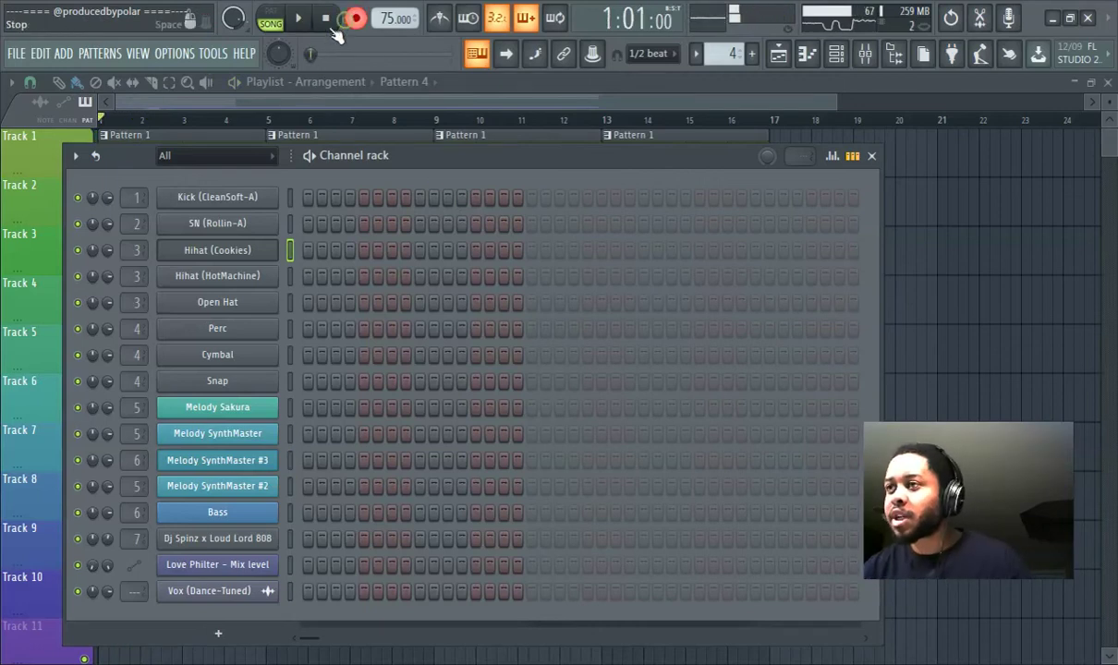
click(300, 19)
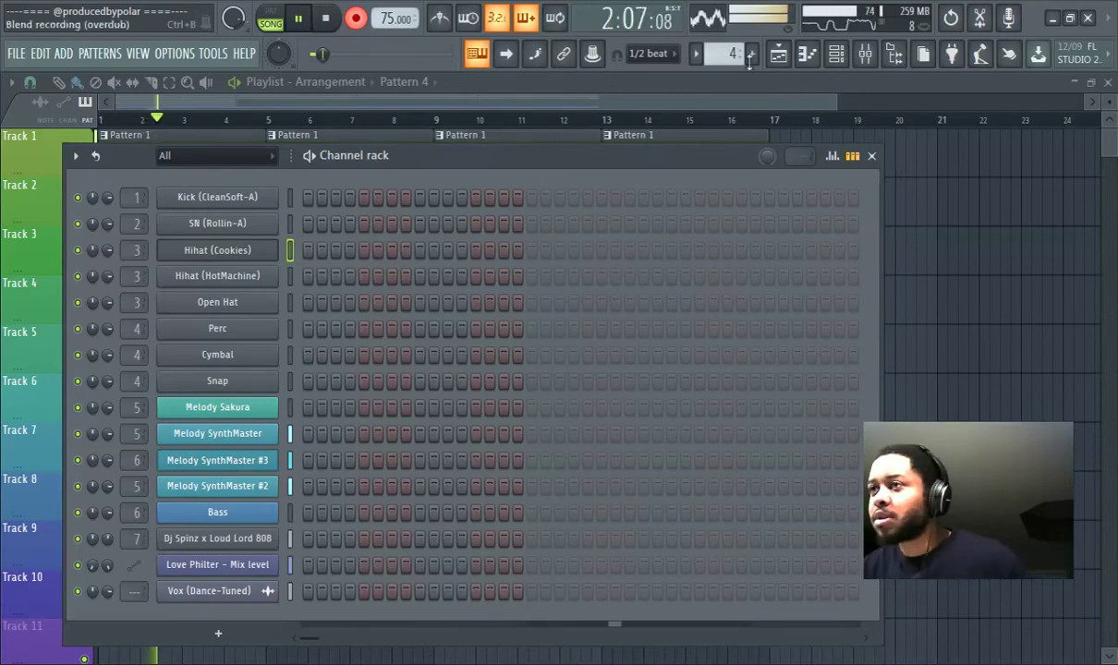
click(652, 53)
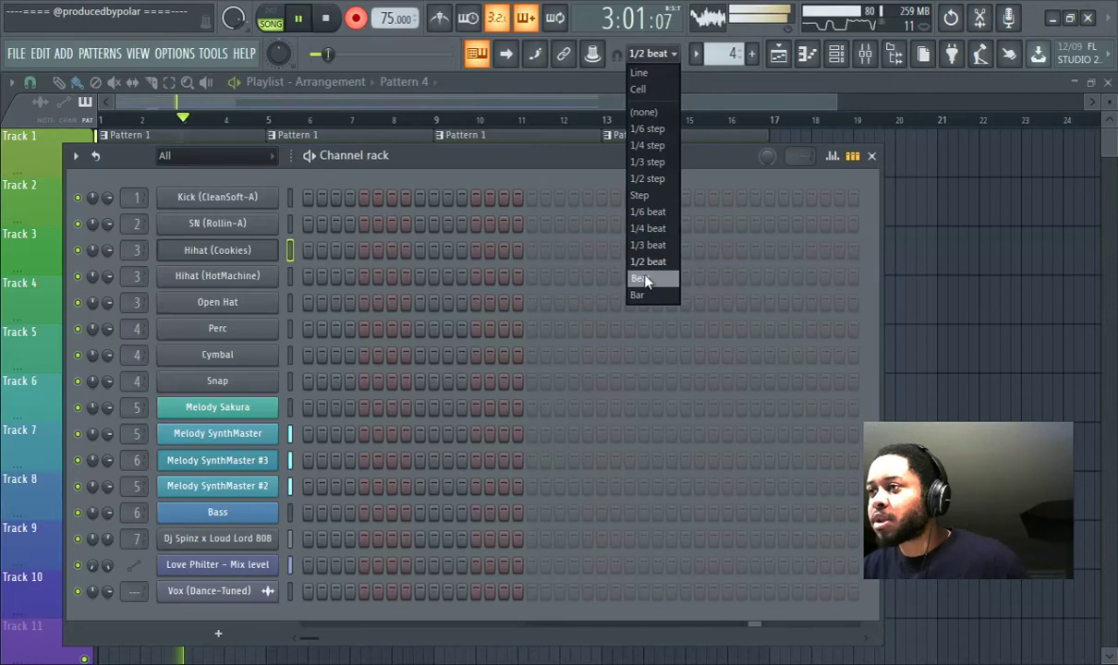
click(643, 111)
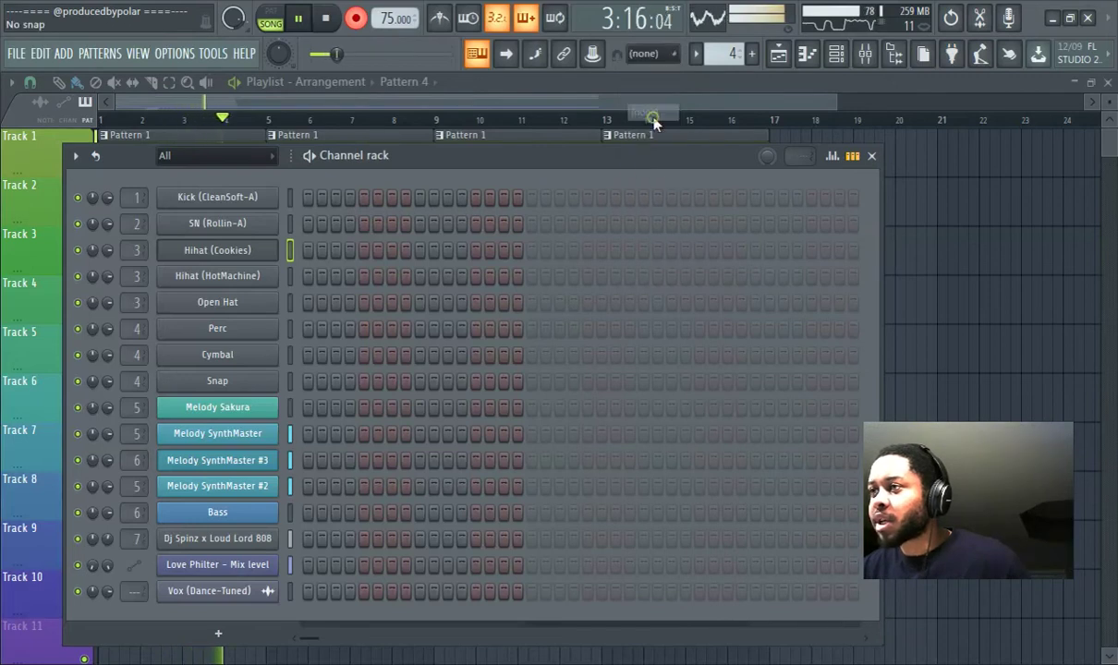
click(359, 22)
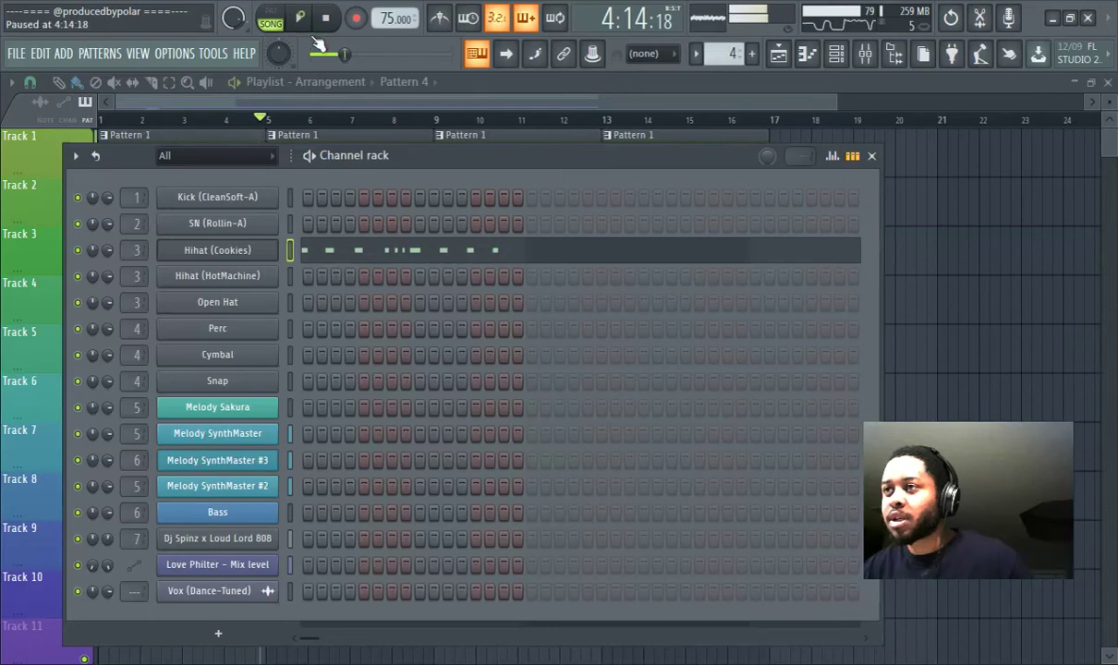
Line up the recorded Hihat (Cookies) notes with the grid in the piano roll and set the global snap to 1/2 beat.
click(809, 56)
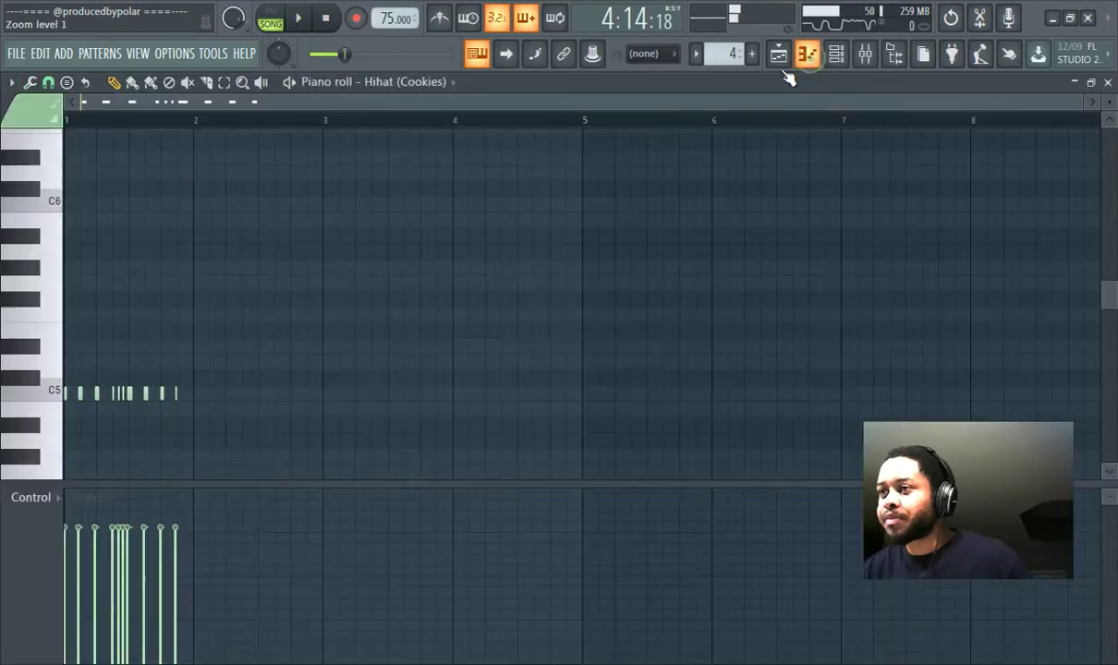
scroll(316, 420, up, 5)
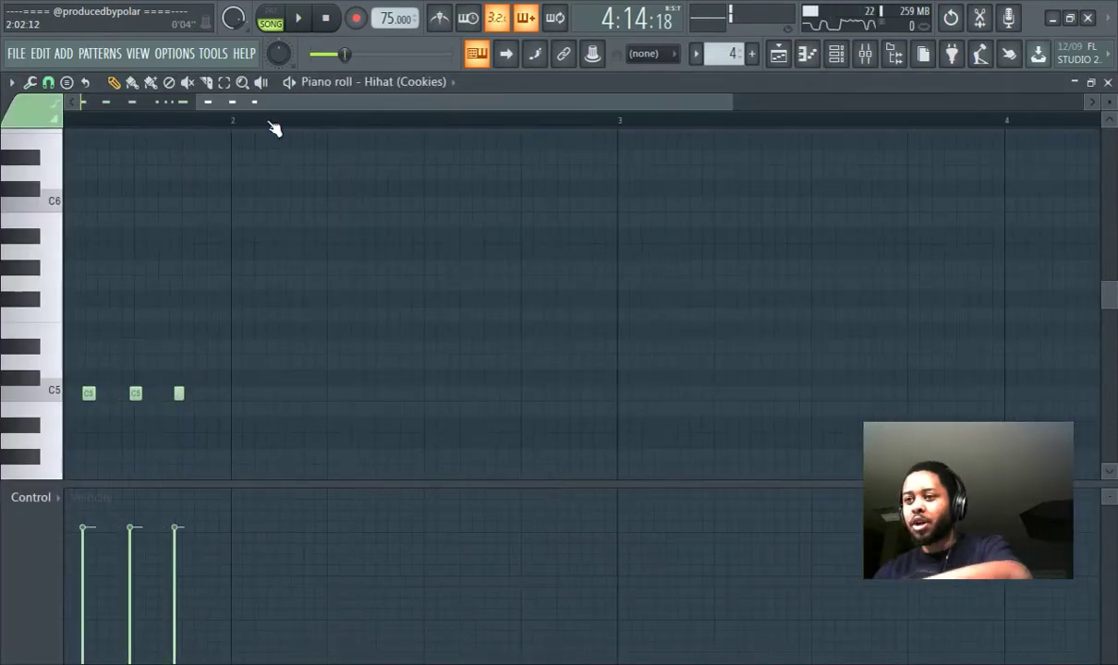
drag(240, 104, 168, 103)
scroll(296, 311, up, 2)
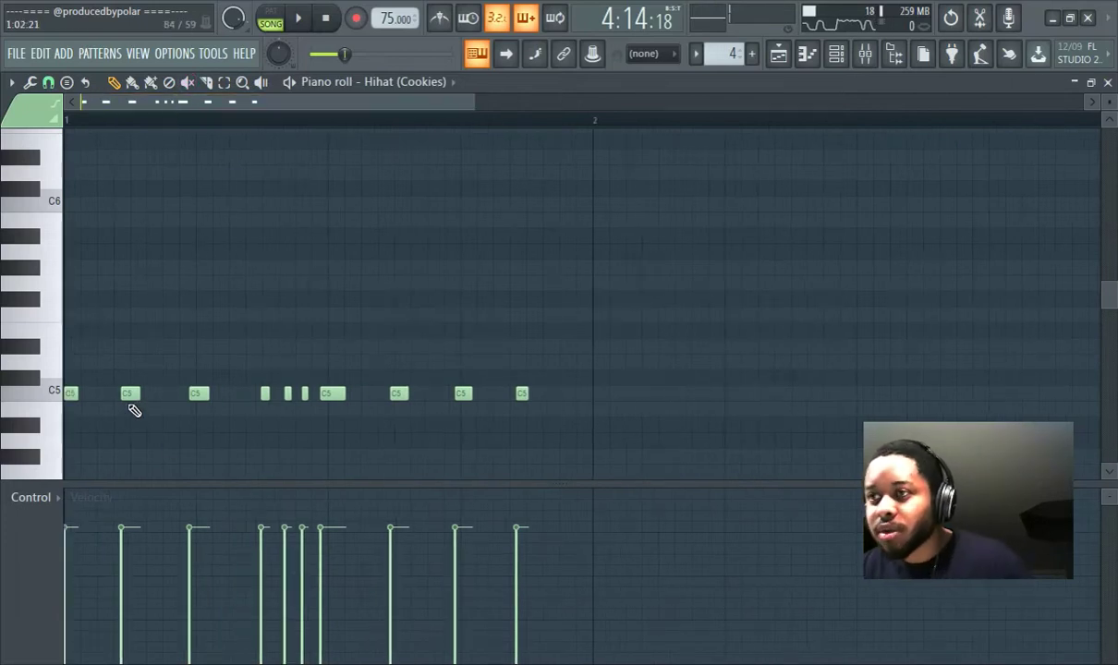
click(130, 395)
drag(196, 393, 203, 394)
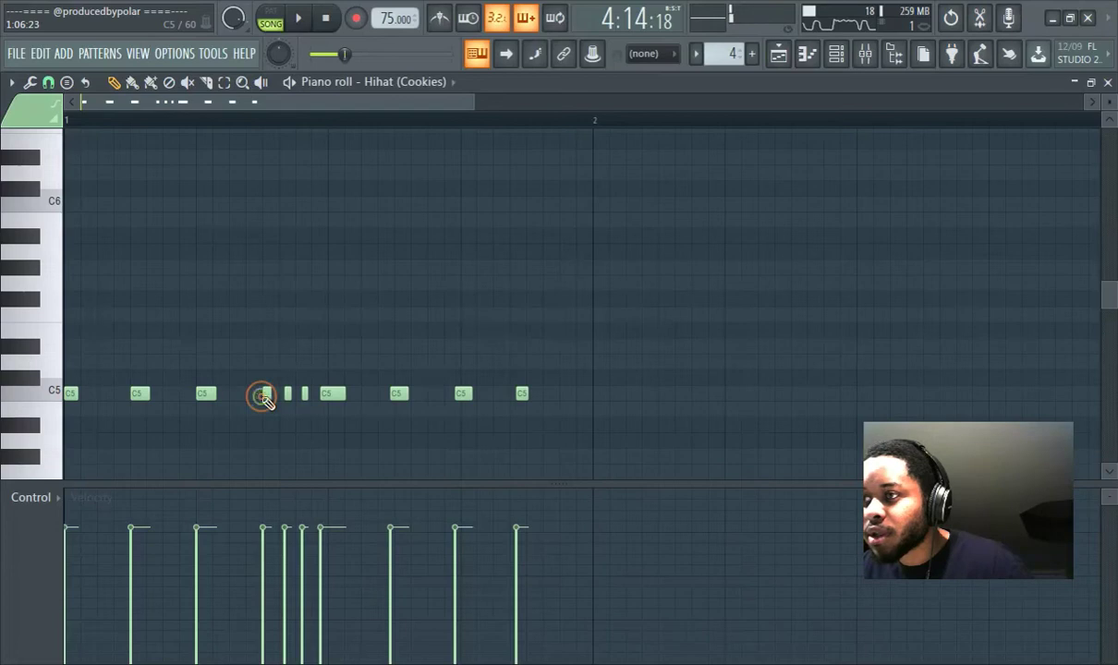
drag(321, 396, 329, 397)
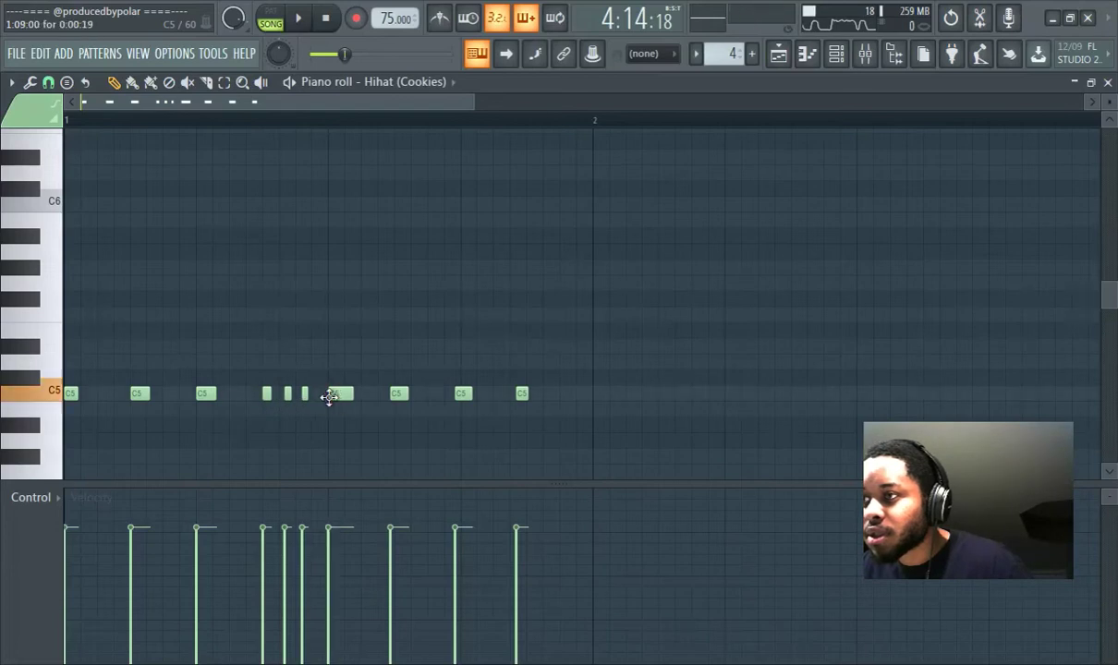
click(398, 396)
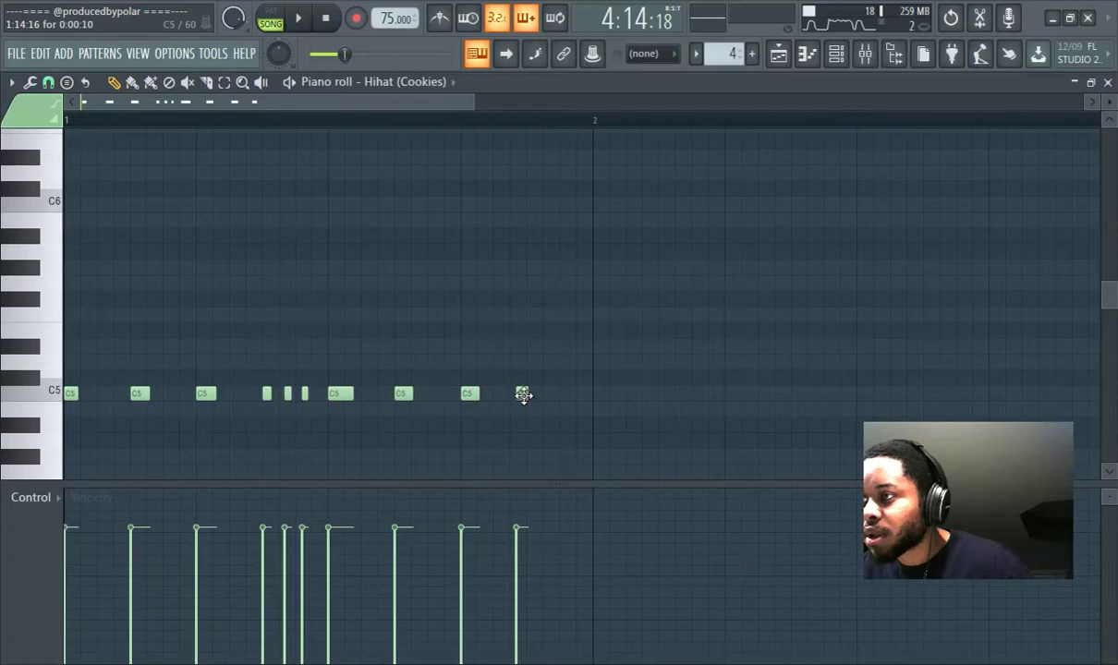
click(671, 59)
click(651, 262)
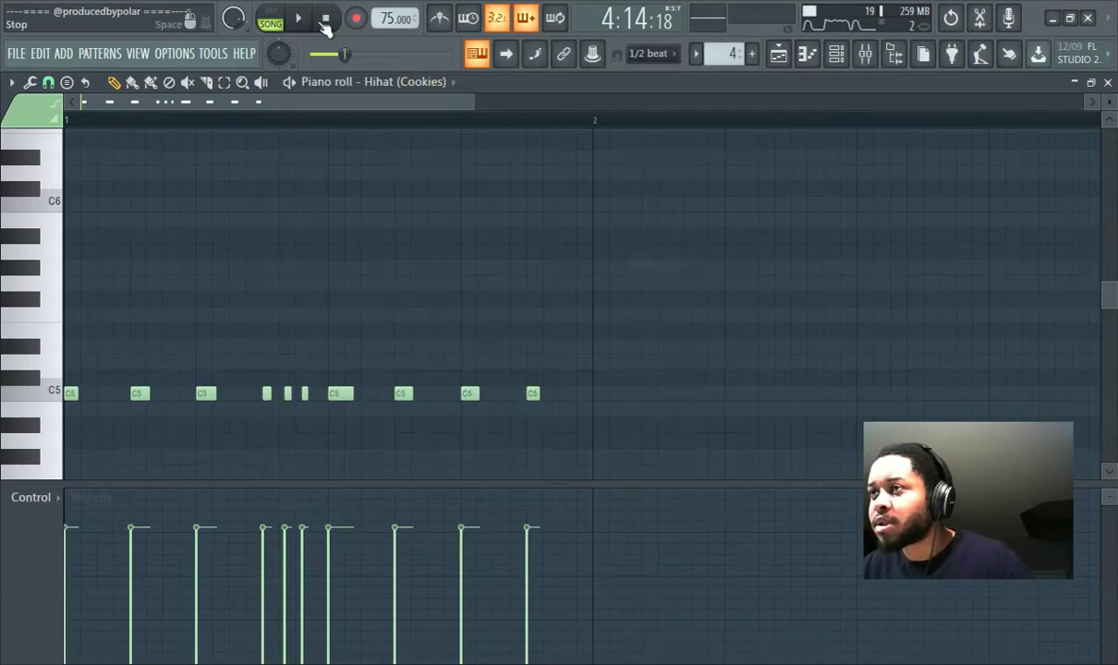
Play the song and duplicate the one-bar hi-hat phrase three times to fill bars 1 to 4.
click(298, 18)
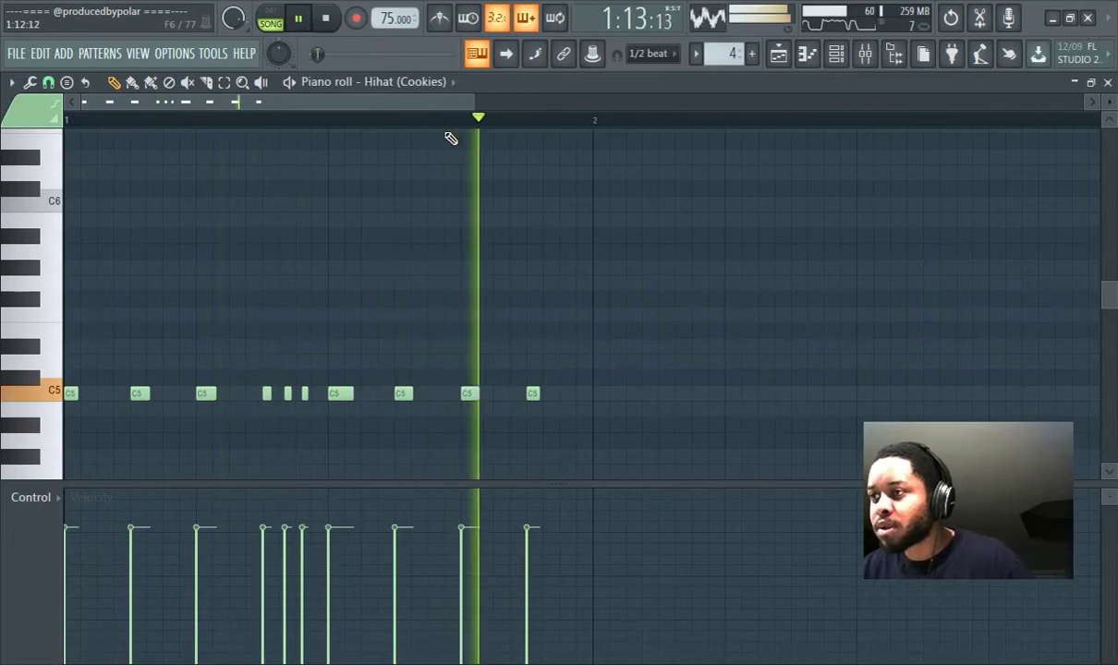
scroll(524, 277, down, 2)
key(ctrl+a)
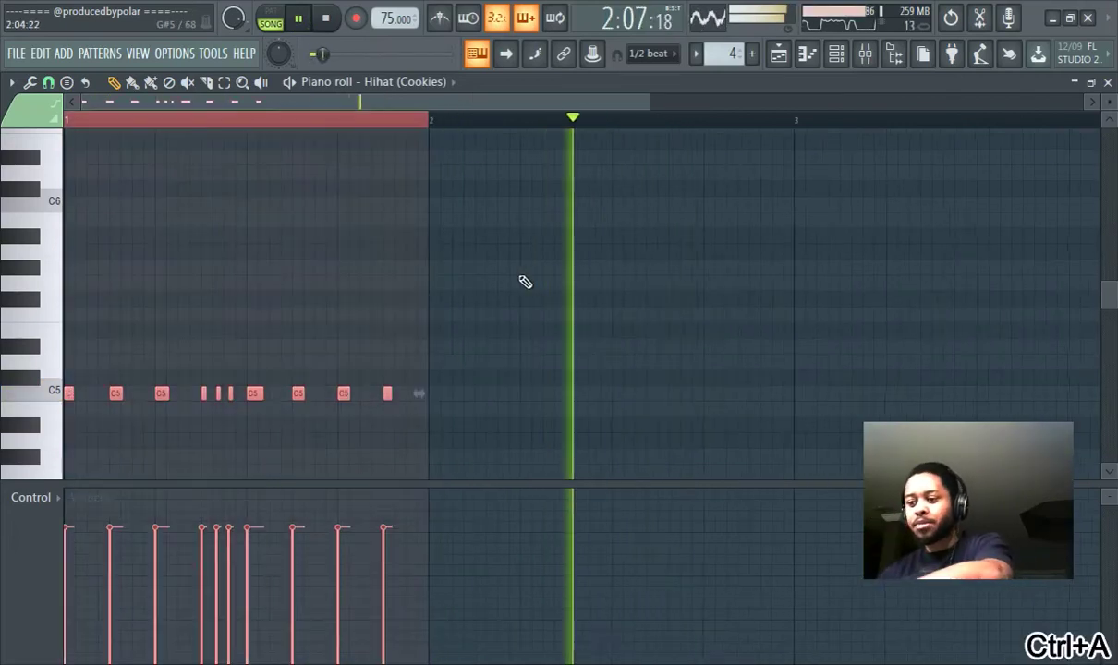
key(ctrl+b)
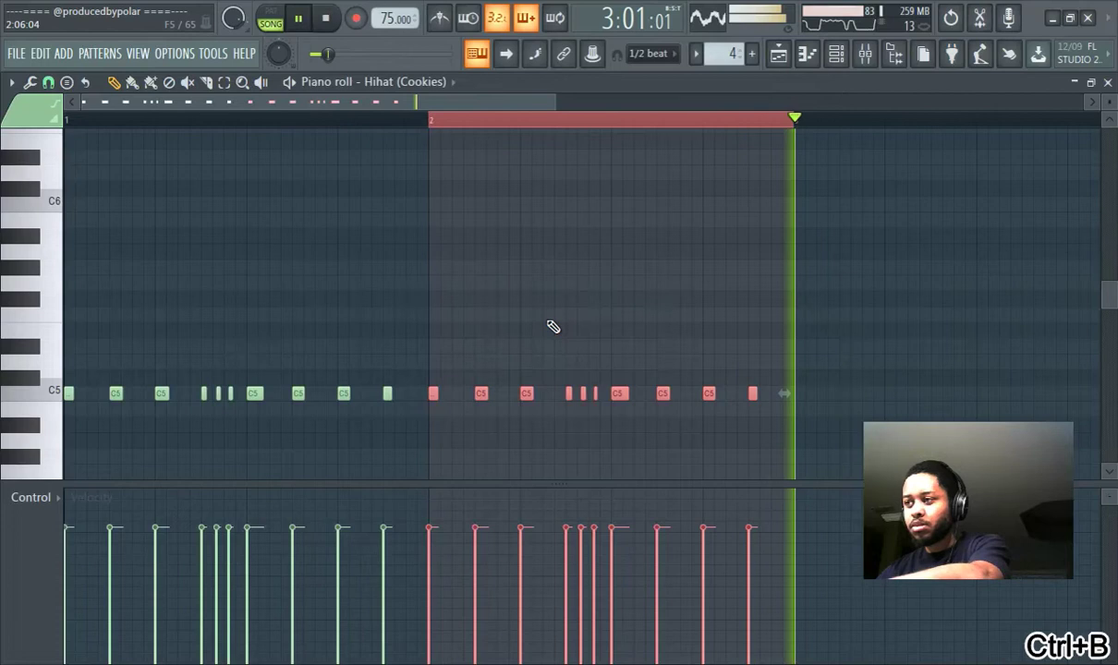
key(ctrl+b)
key(ctrl+b)
scroll(561, 323, down, 2)
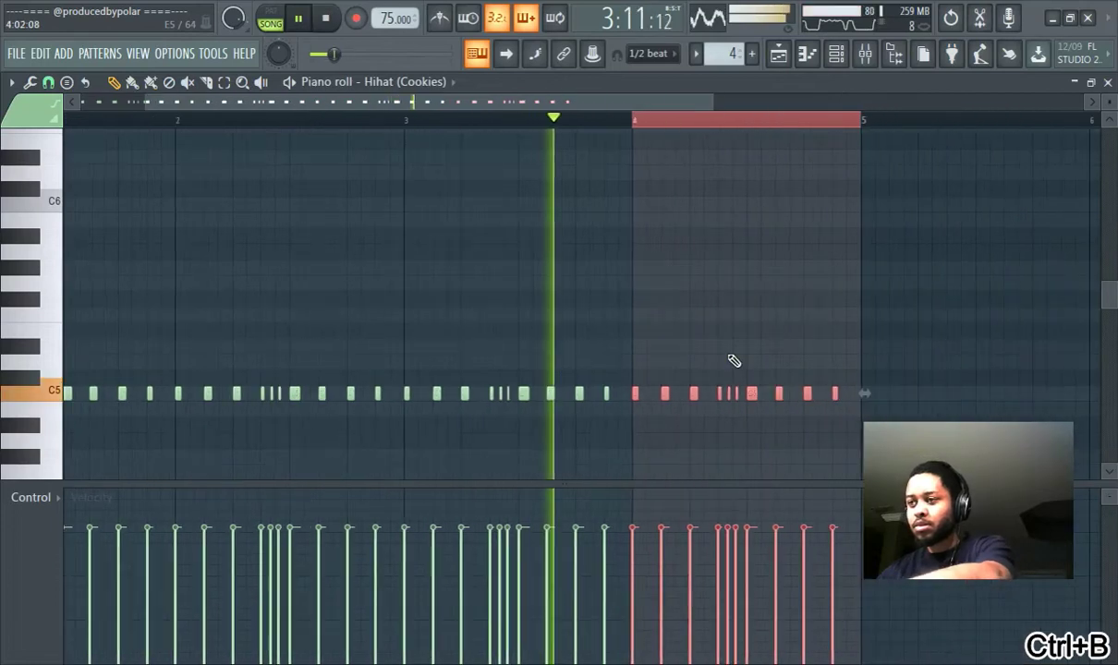
scroll(826, 388, up, 4)
scroll(462, 184, down, 5)
scroll(561, 367, up, 4)
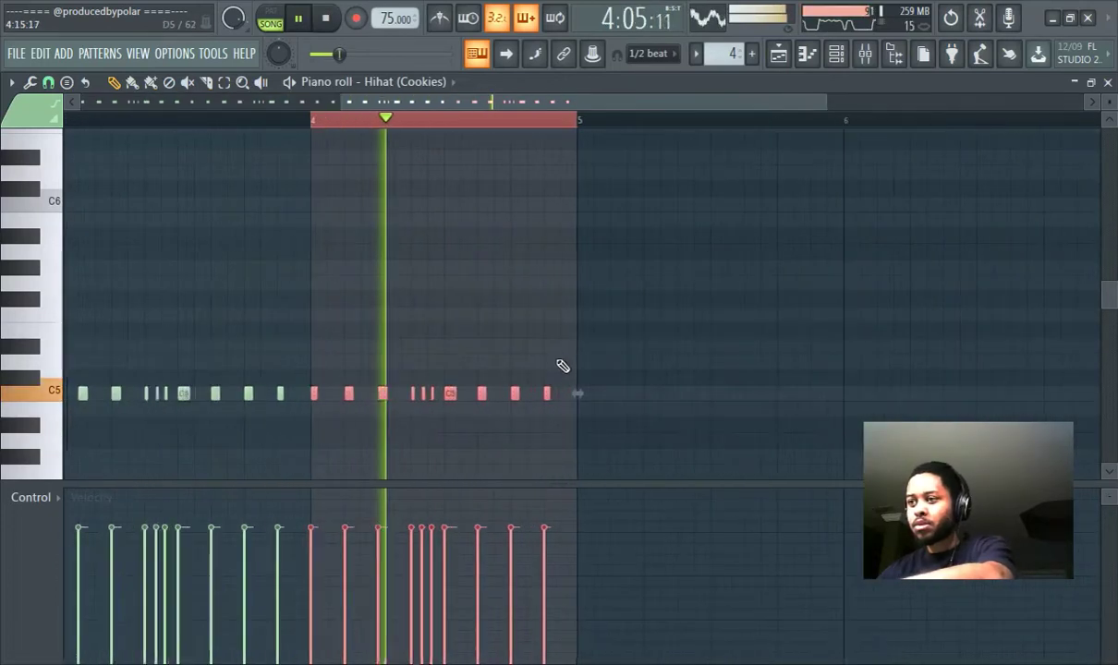
Duplicate the quick three-note hi-hat roll from the middle of bar 4 to the end of that bar.
click(386, 123)
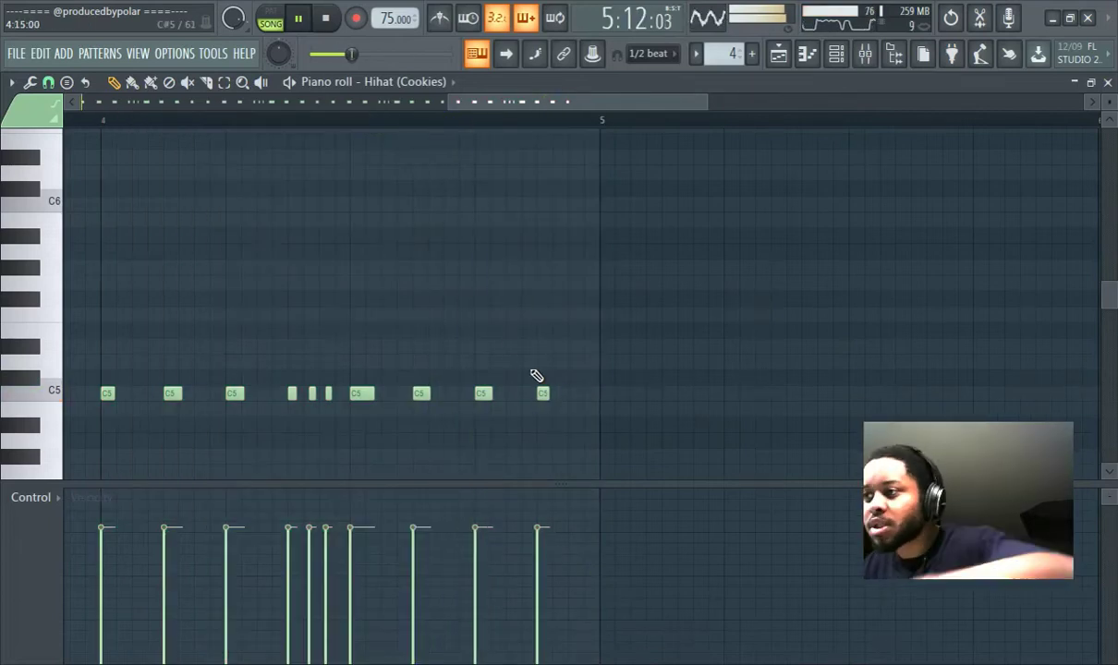
scroll(536, 375, down, 4)
scroll(506, 356, up, 6)
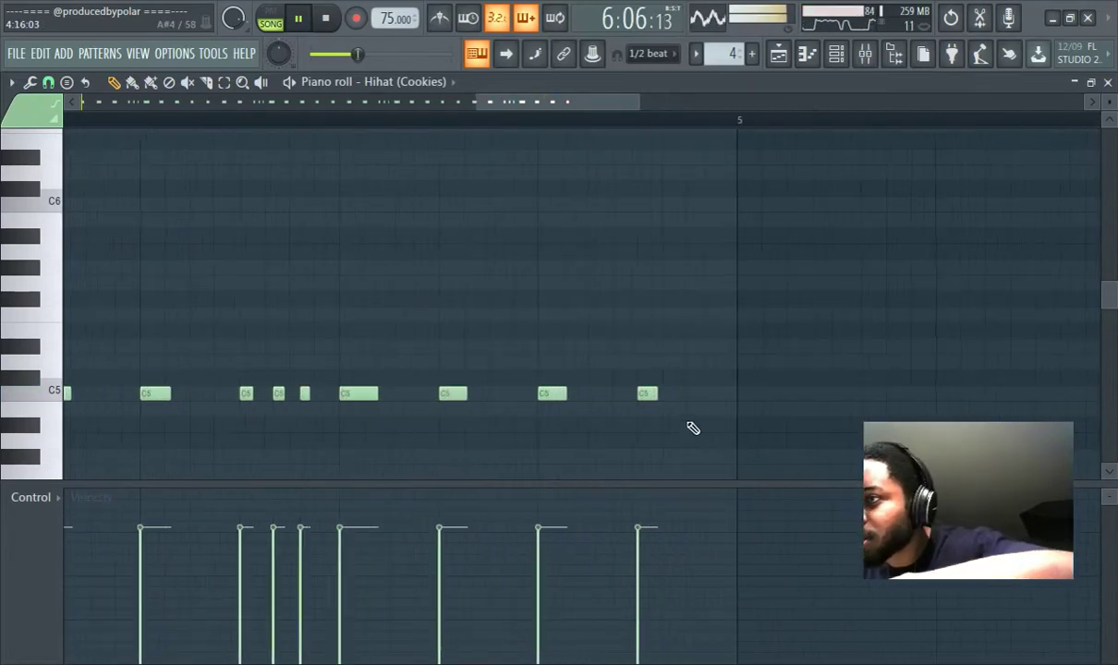
drag(266, 372, 318, 415)
drag(231, 374, 662, 389)
key(ctrl+b)
scroll(631, 398, up, 6)
scroll(554, 277, down, 6)
scroll(173, 148, down, 3)
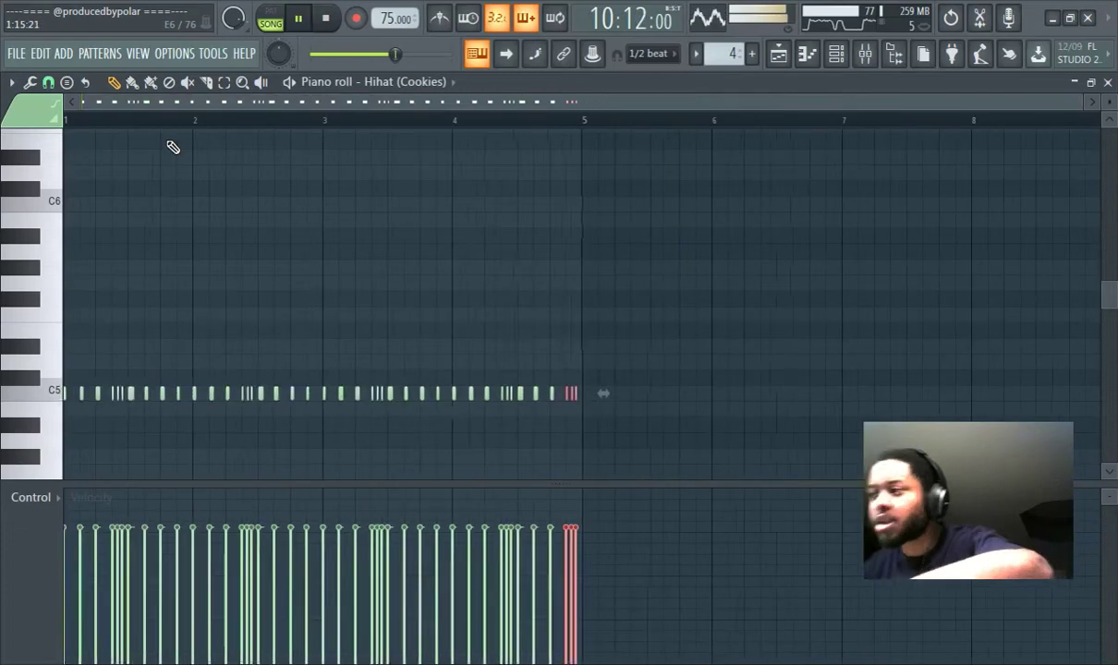
Listen back to the hi-hats, then restart the song in record mode and record a layer of C6 notes over them.
click(139, 120)
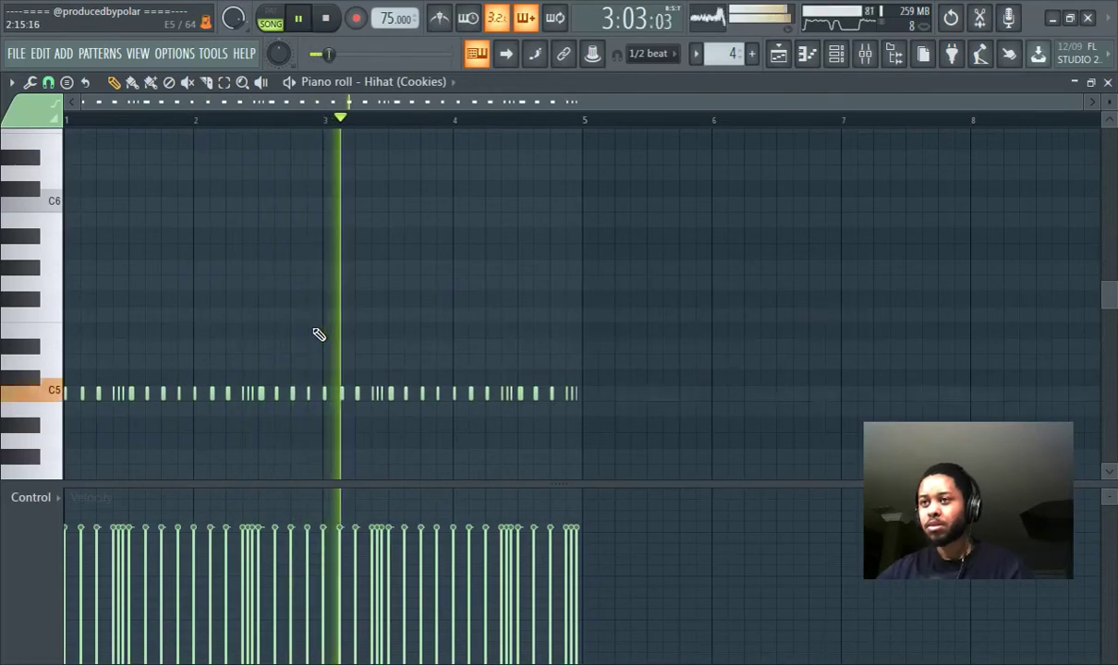
click(325, 20)
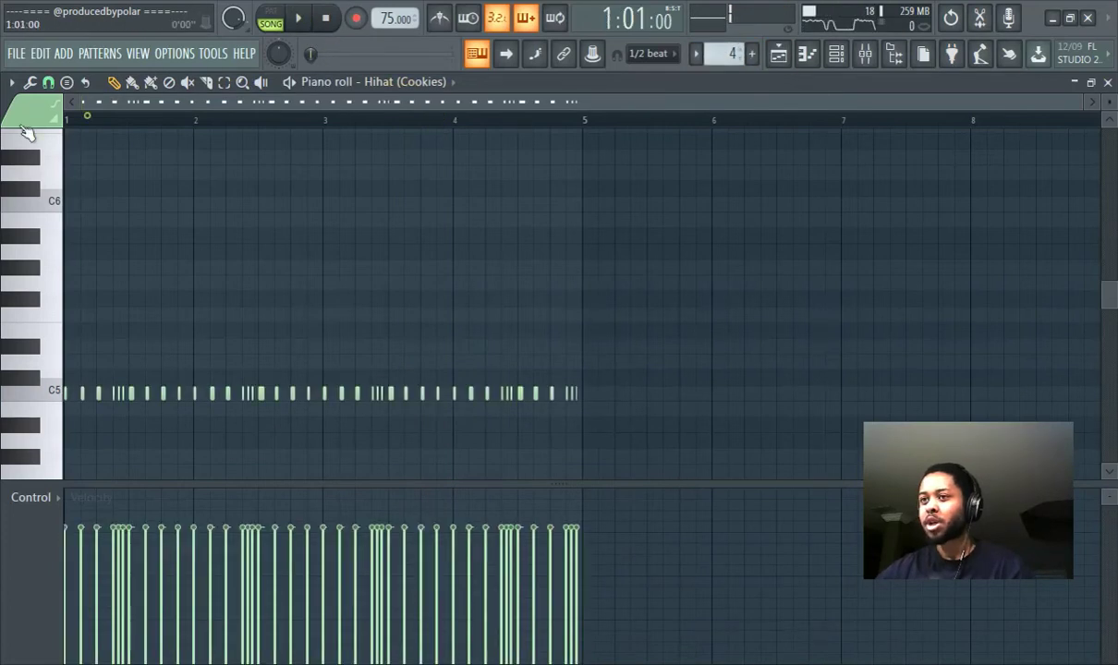
click(352, 21)
click(298, 19)
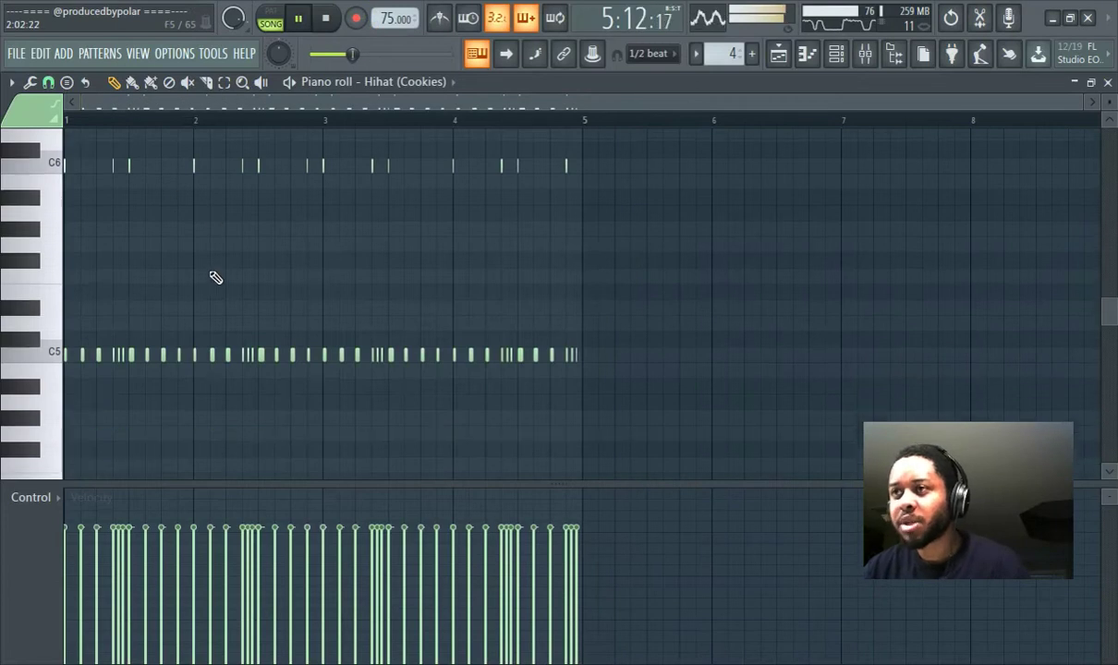
scroll(280, 215, down, 3)
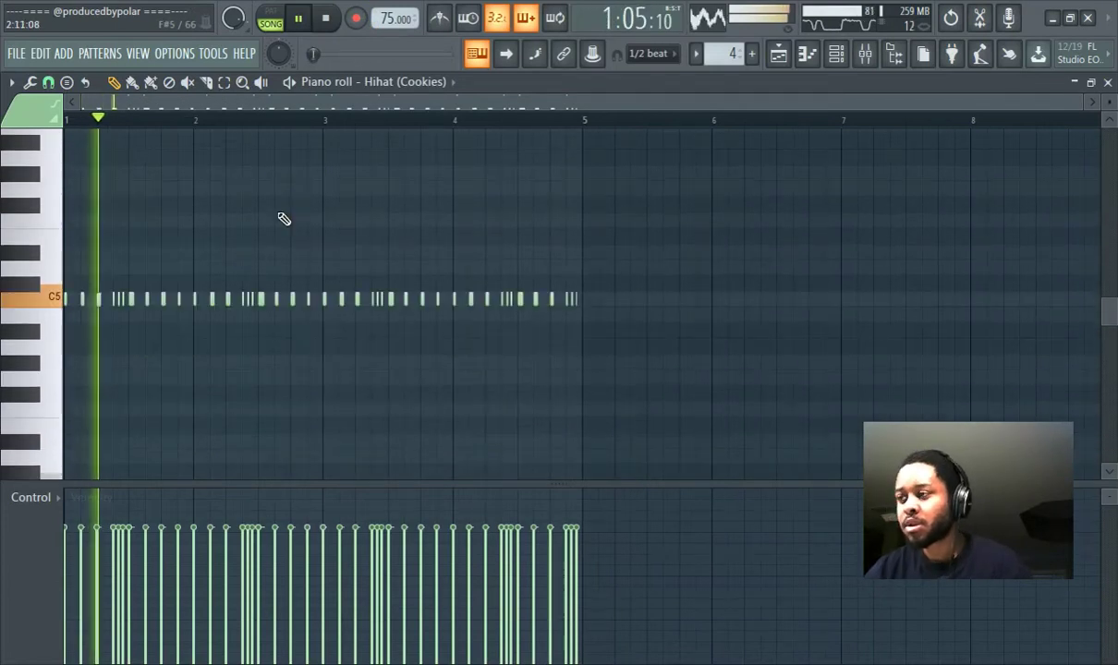
scroll(182, 311, up, 3)
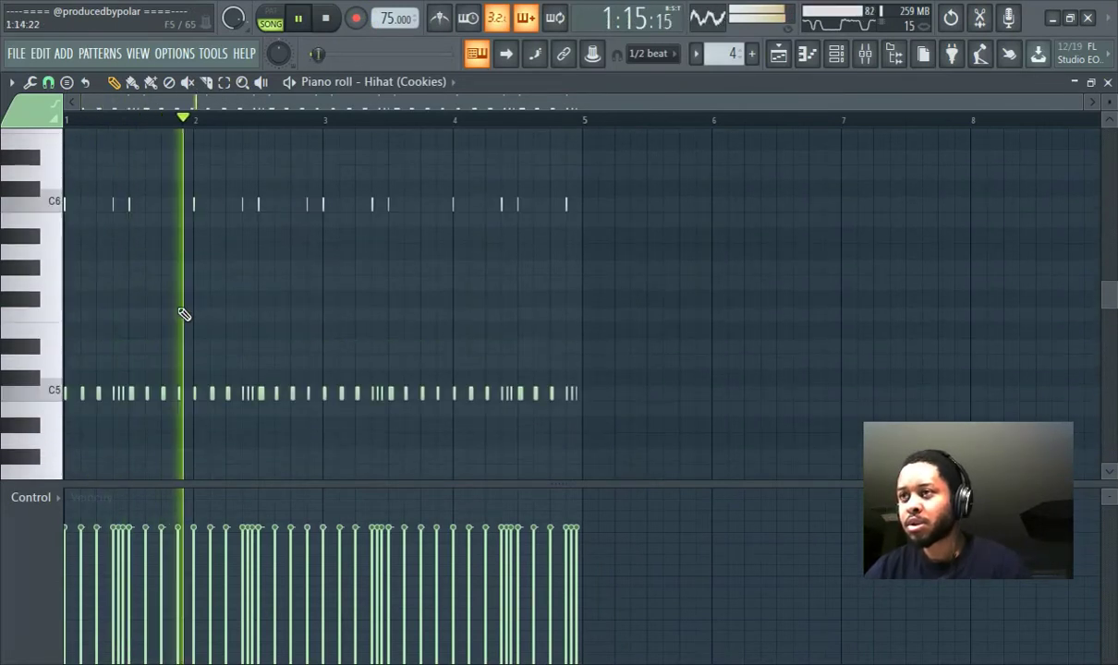
scroll(176, 314, down, 3)
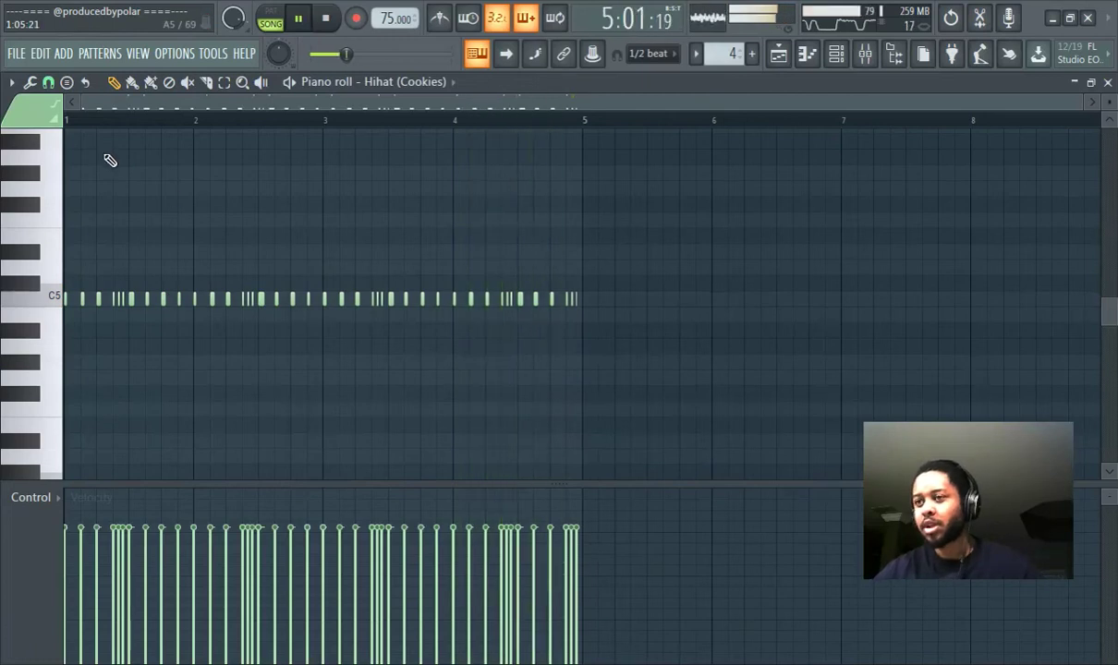
Rewind the song and try recording another layer of notes below C5 in the hi-hat pattern.
drag(351, 52, 318, 54)
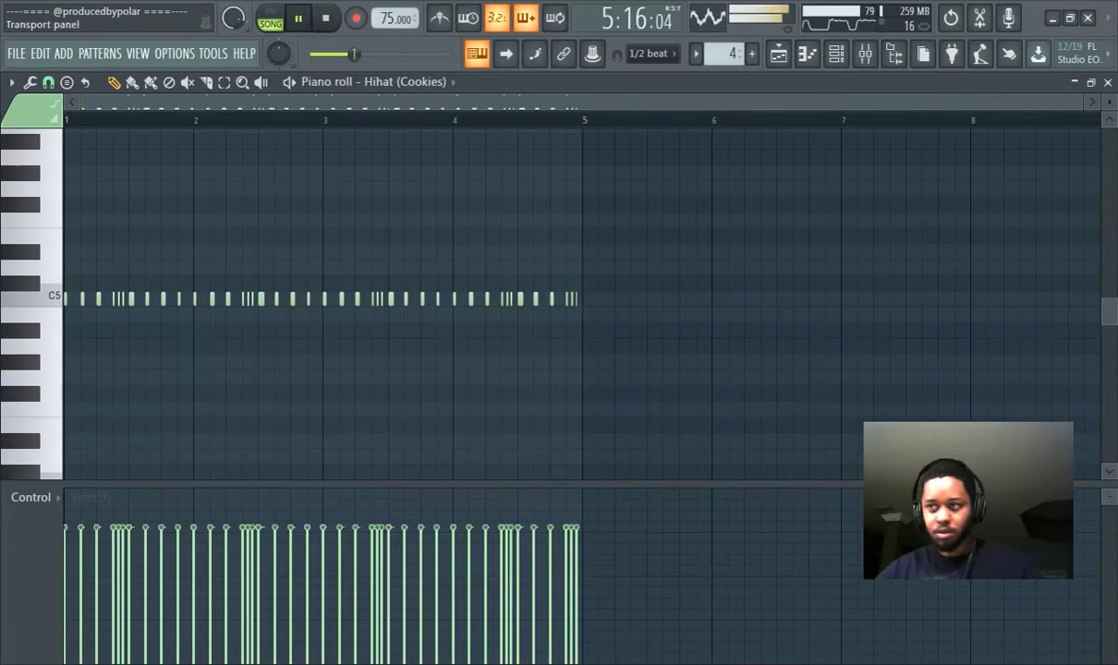
drag(361, 56, 314, 54)
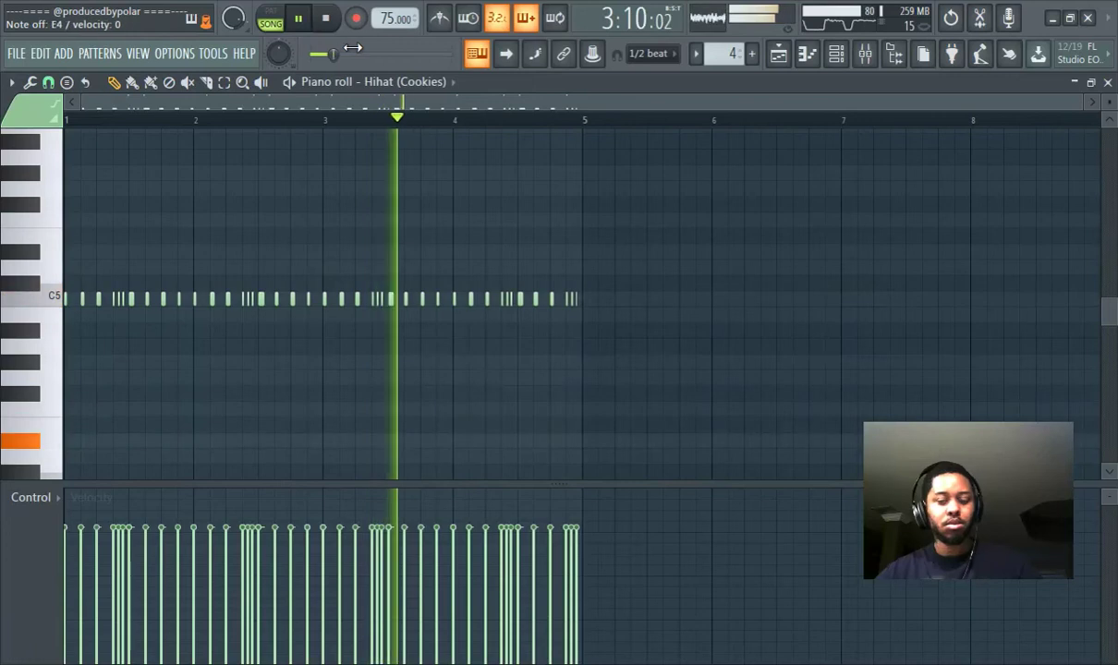
click(298, 19)
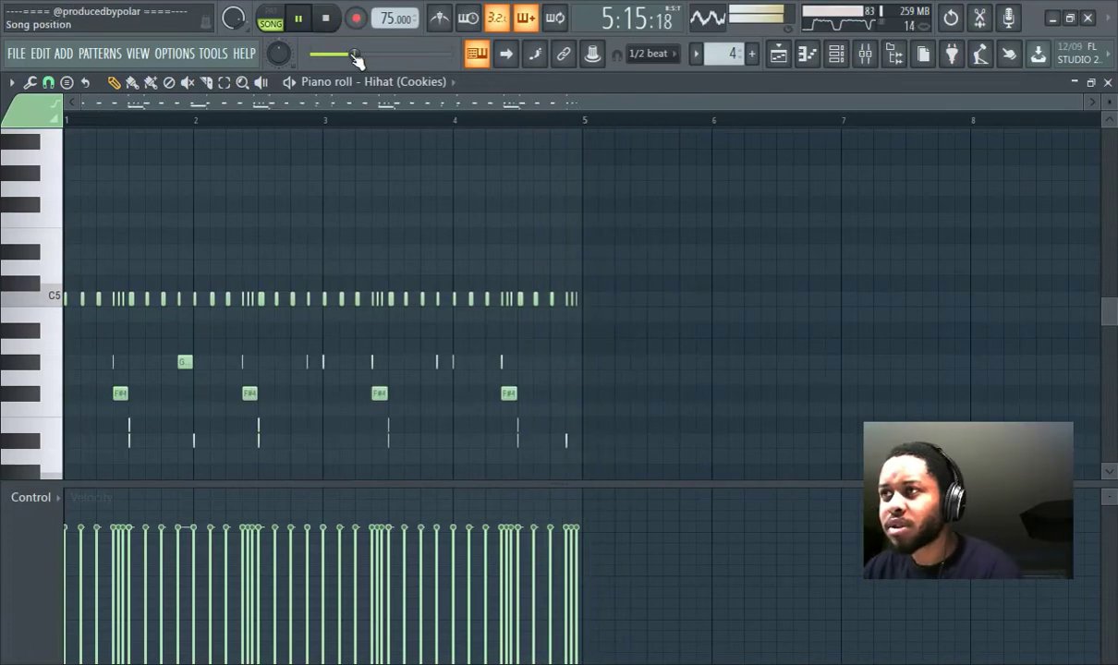
Delete all the recorded notes between the C5 and C4 rows of the Hihat (Cookies) piano roll.
scroll(304, 208, down, 2)
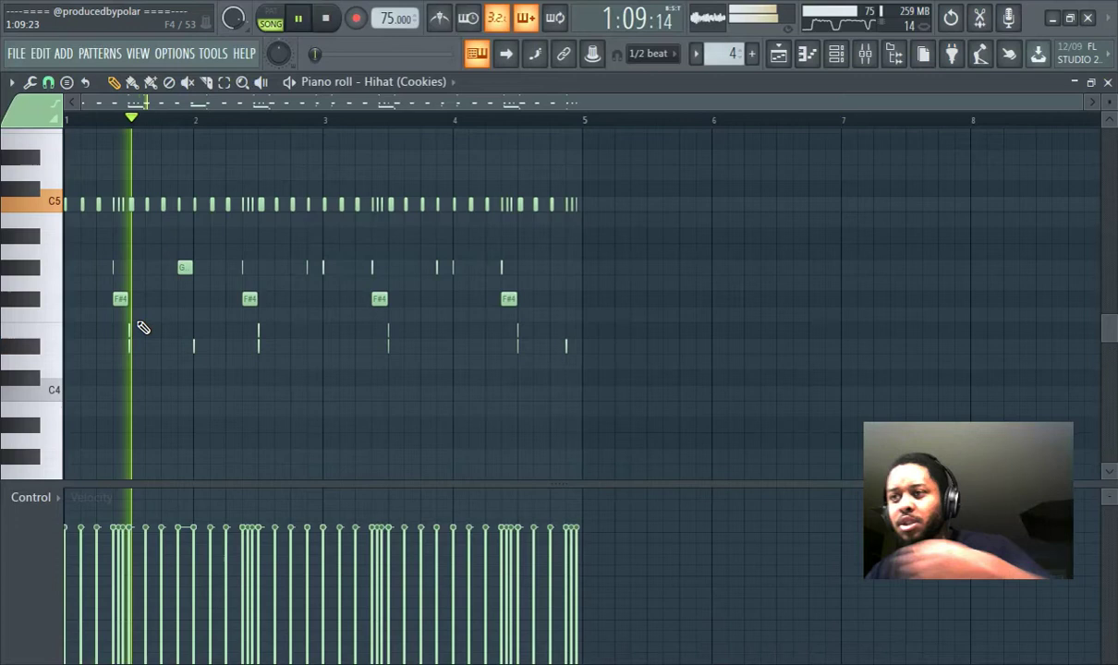
scroll(150, 104, up, 2)
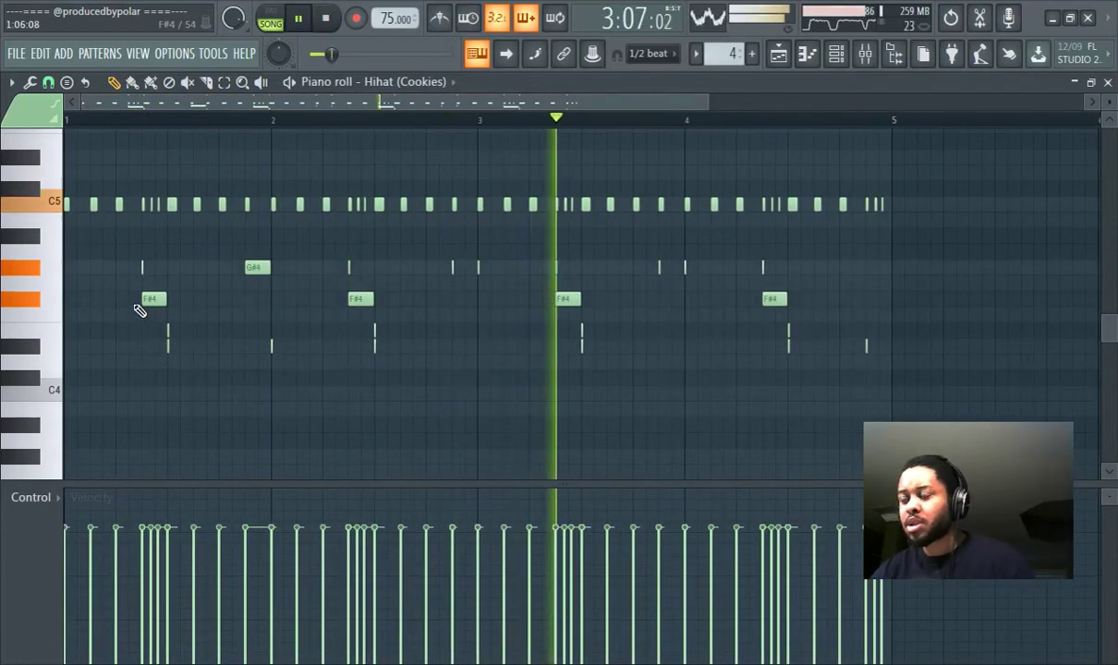
drag(113, 249, 928, 396)
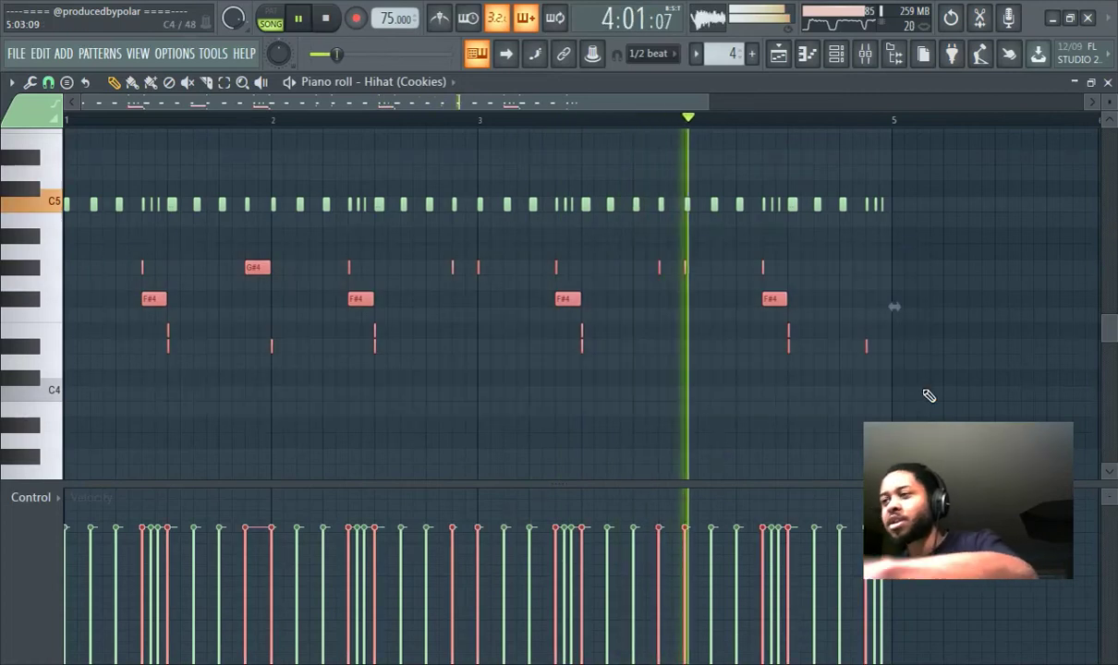
key(Delete)
click(634, 53)
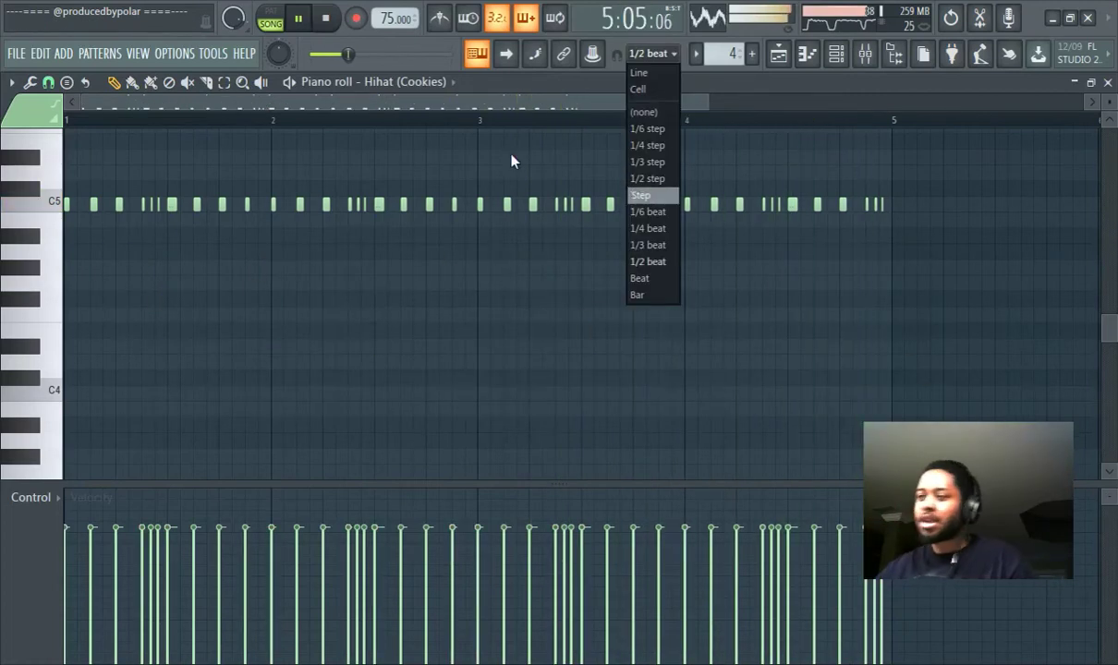
click(324, 96)
Duplicate the Pattern 4 clip three times along Track 4 of the playlist to fill bars 5 to 16.
click(778, 54)
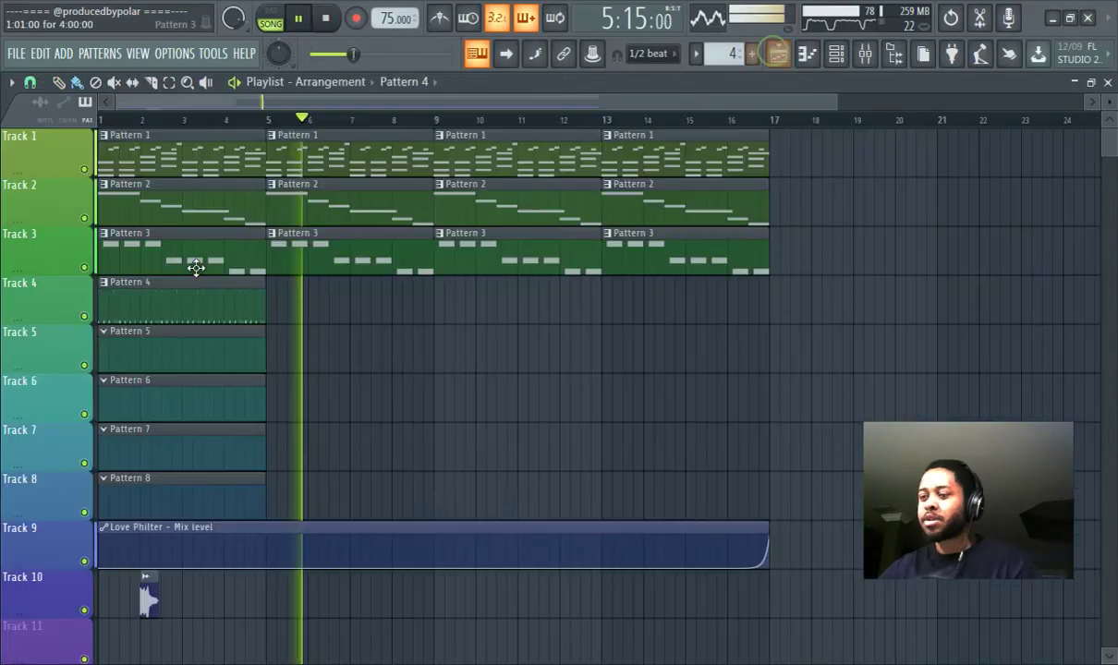
click(262, 294)
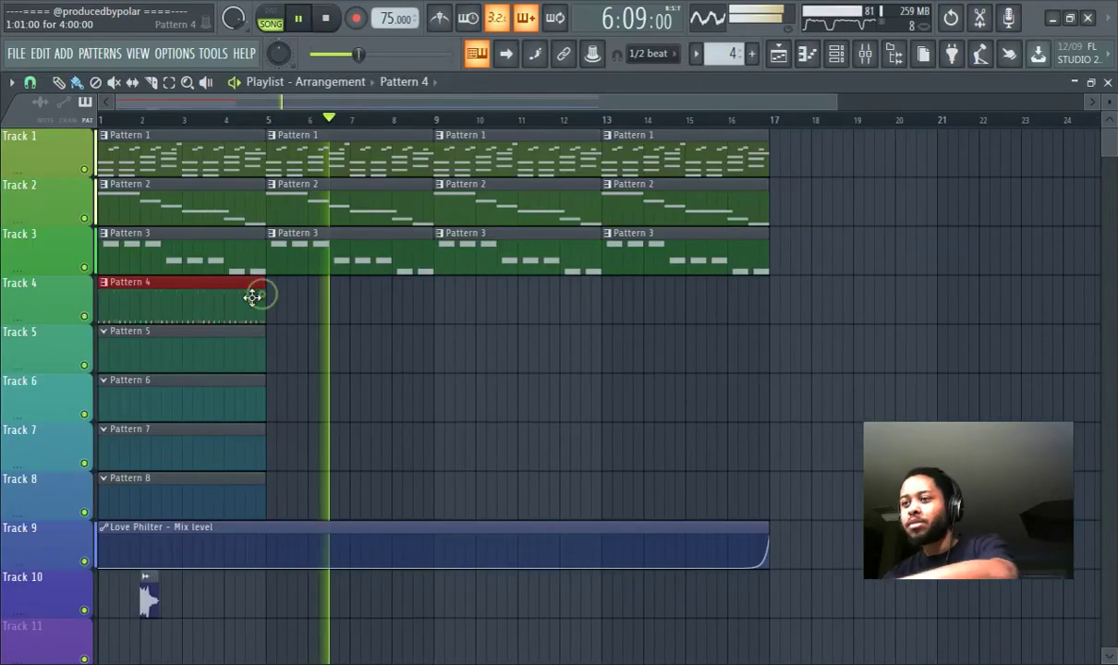
key(ctrl+b)
key(ctrl+b)
key(ctrl+b)
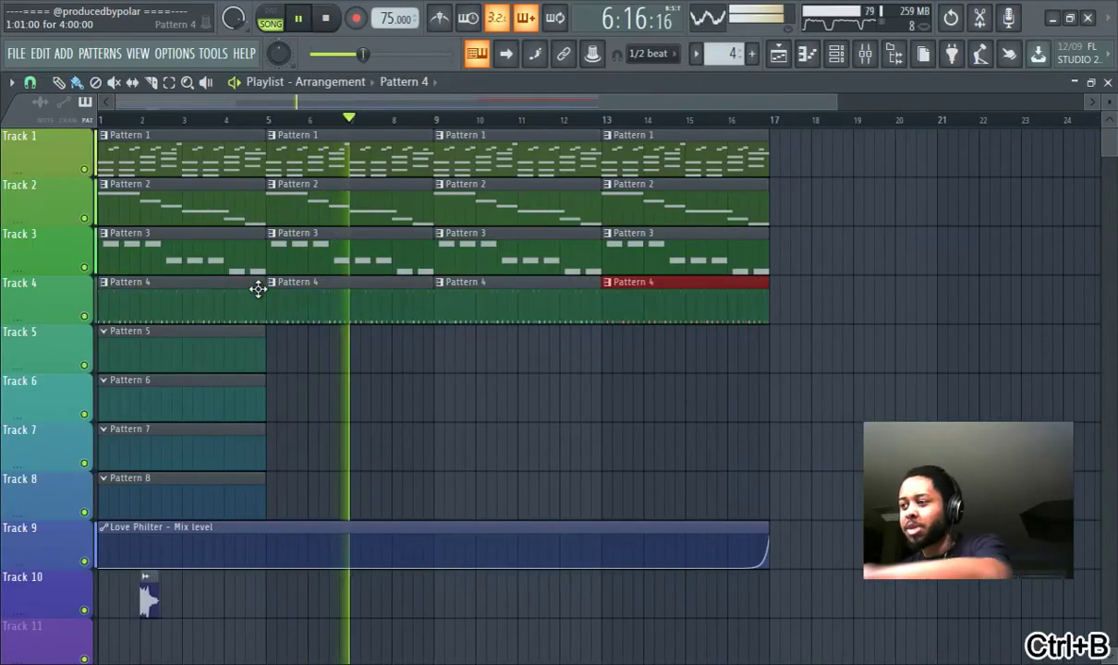
Make Pattern 5 active and add SN (Rollin-A) hits on steps 5, 13, 21 and 29.
click(207, 366)
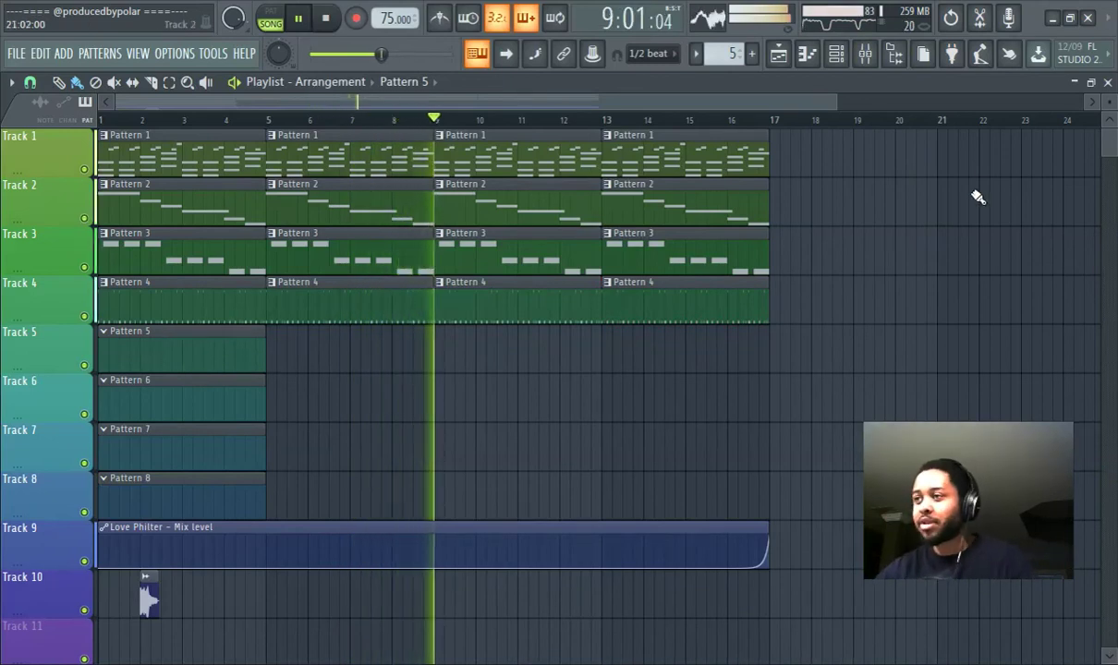
click(842, 56)
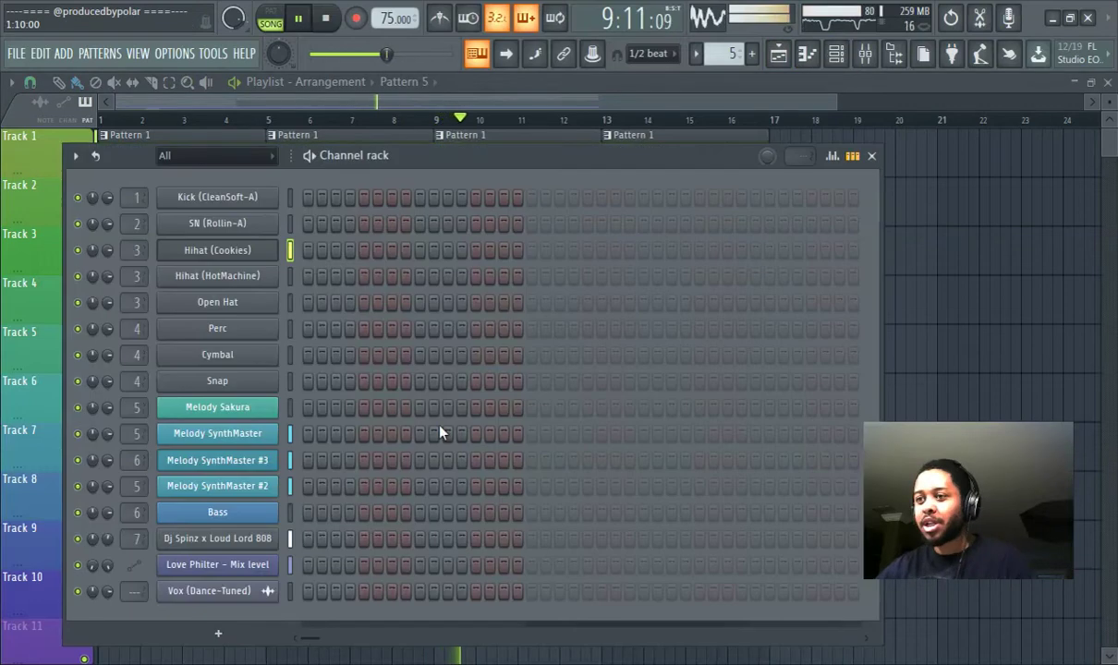
click(363, 224)
click(476, 224)
click(588, 225)
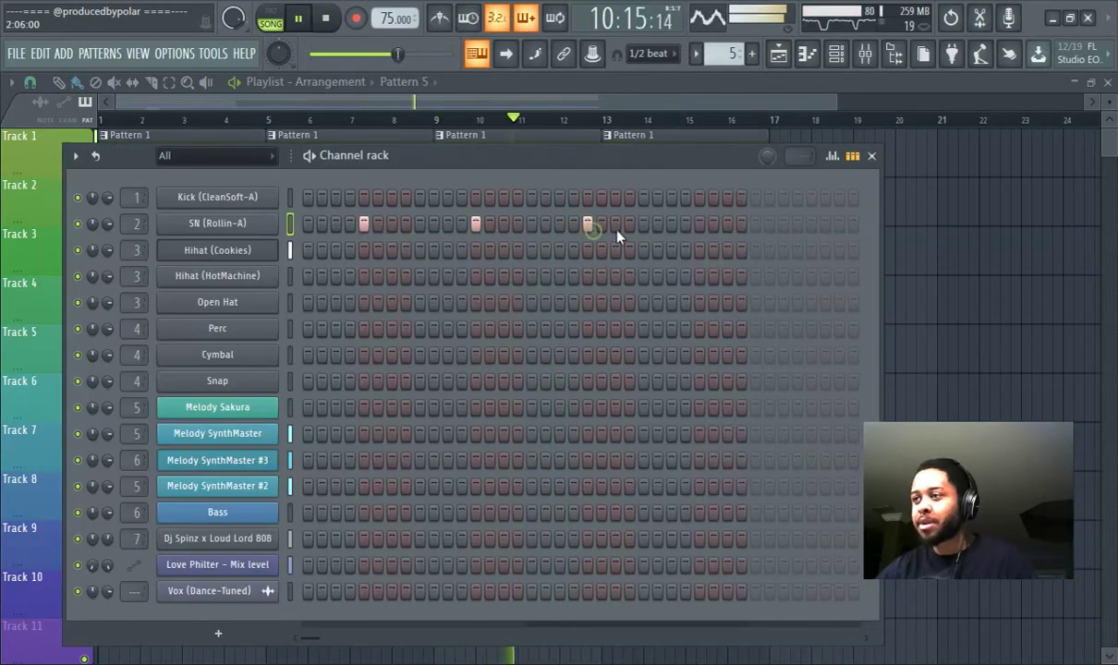
click(699, 225)
click(886, 251)
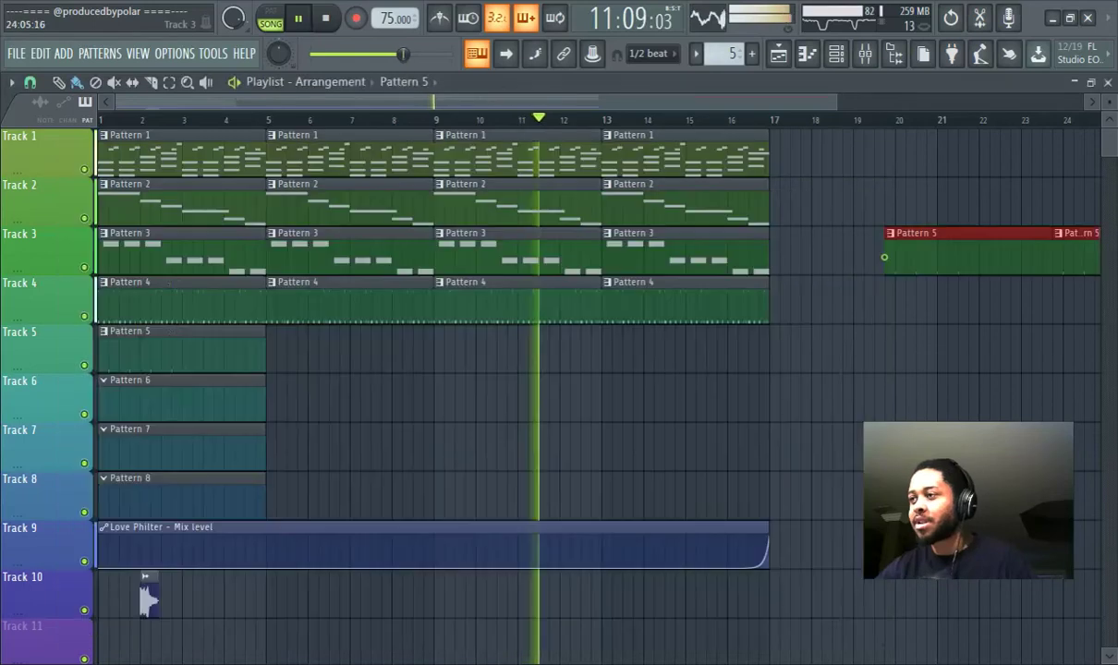
Delete the stray Pattern 5 clips on Track 3 beyond the end of the arrangement.
right_click(976, 251)
right_click(1048, 251)
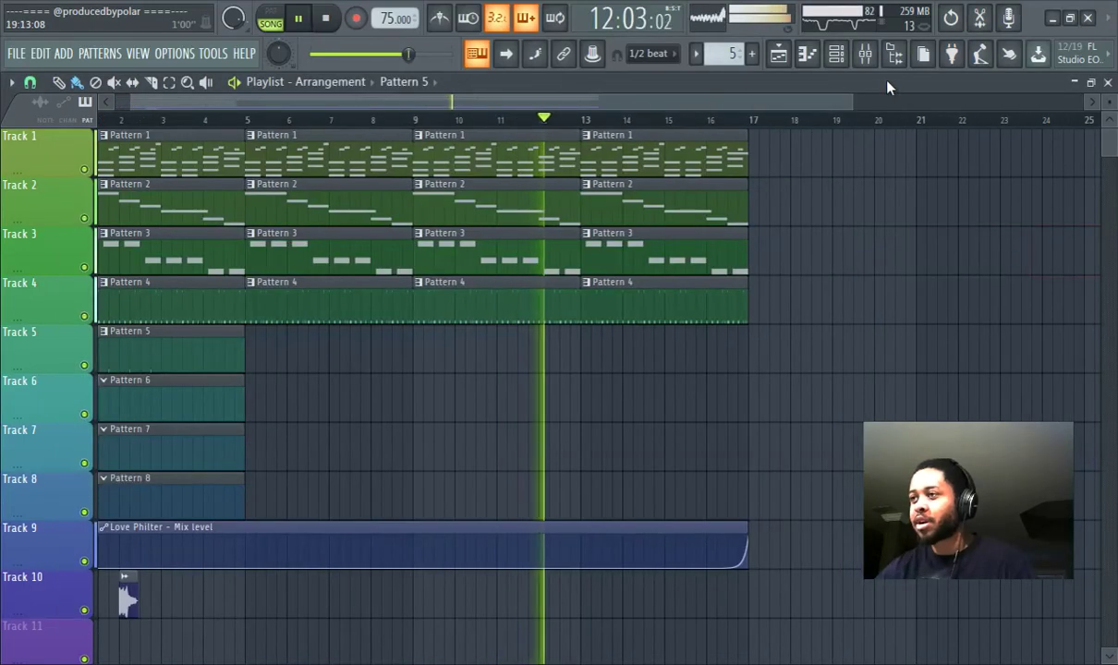
Widen the channel rack and add SN (Rollin-A) hits on steps 22, 37 and 45 of Pattern 5.
click(838, 56)
drag(465, 175, 400, 212)
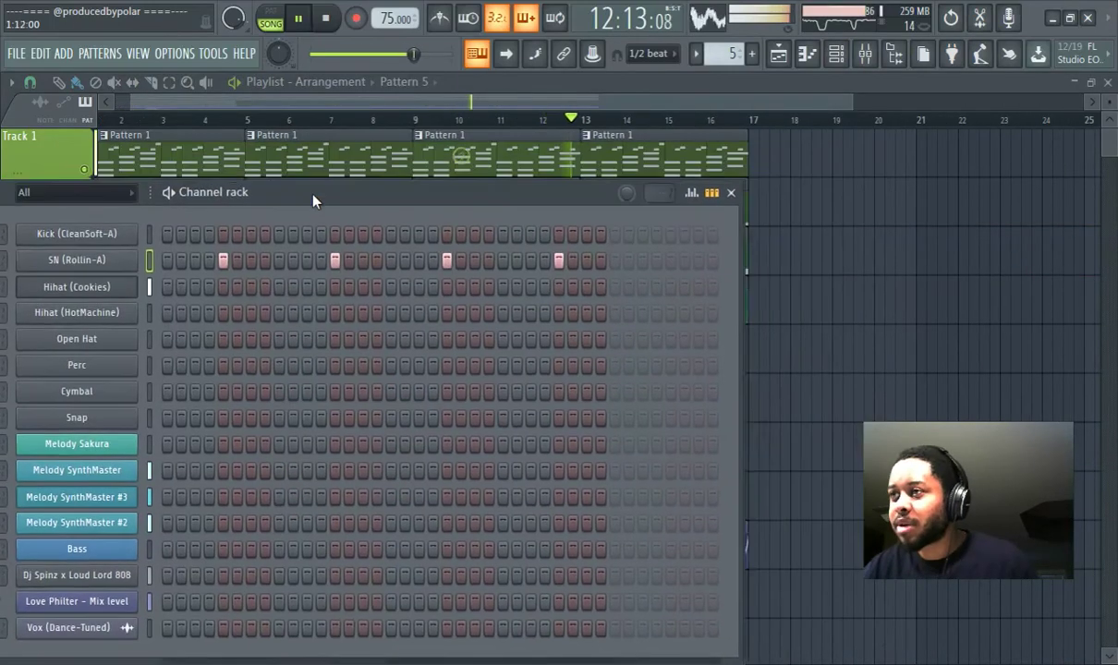
drag(724, 342, 1112, 364)
click(654, 263)
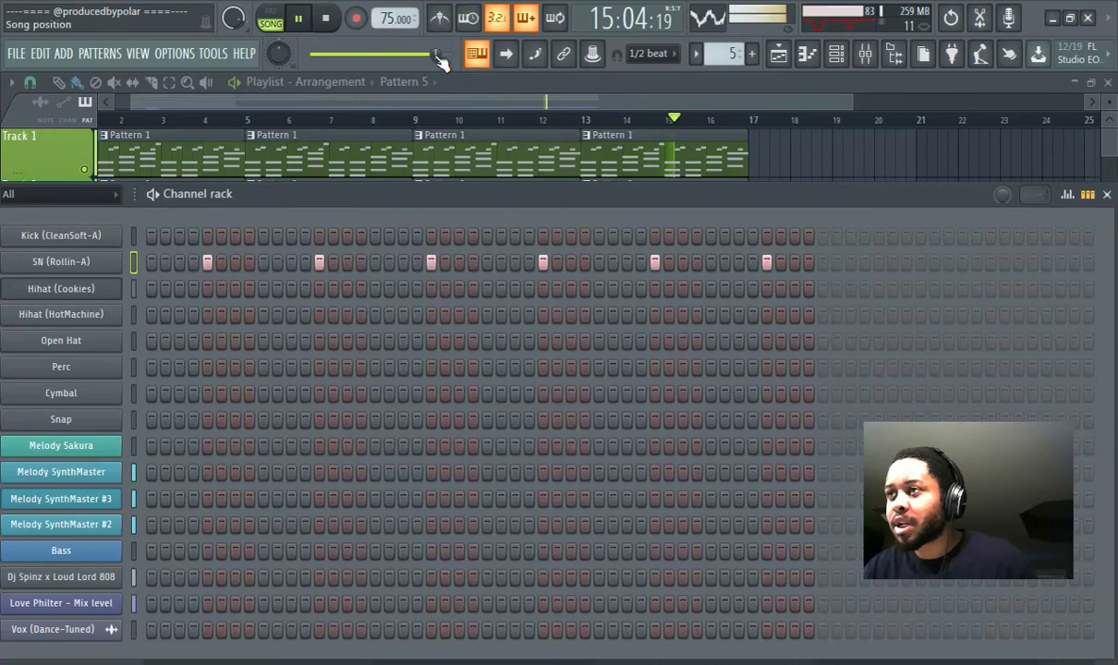
drag(441, 61, 351, 78)
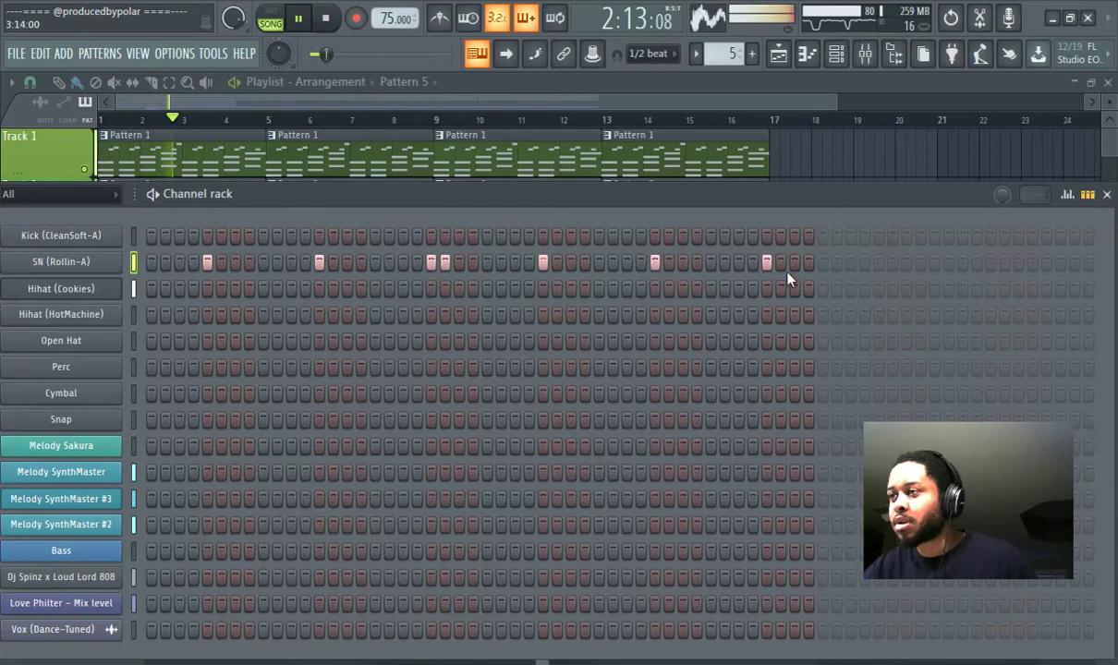
click(381, 99)
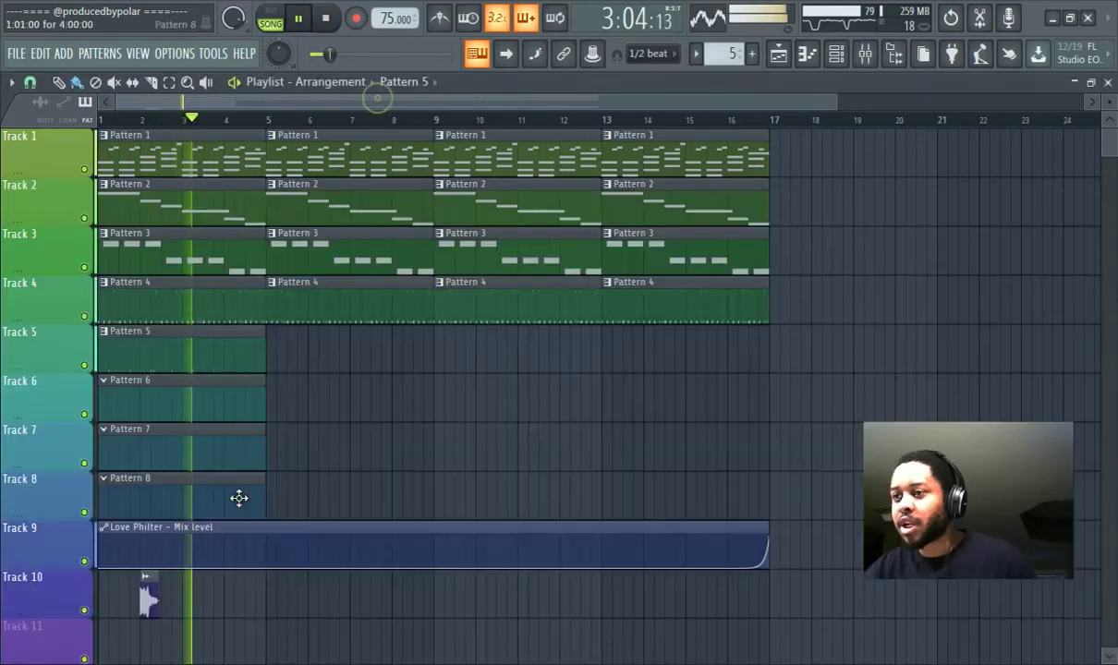
Lower the Vox (Dance-Tuned) sample's volume to about 51%, and reselect Pattern 5 with playback back at the song start.
double_click(146, 605)
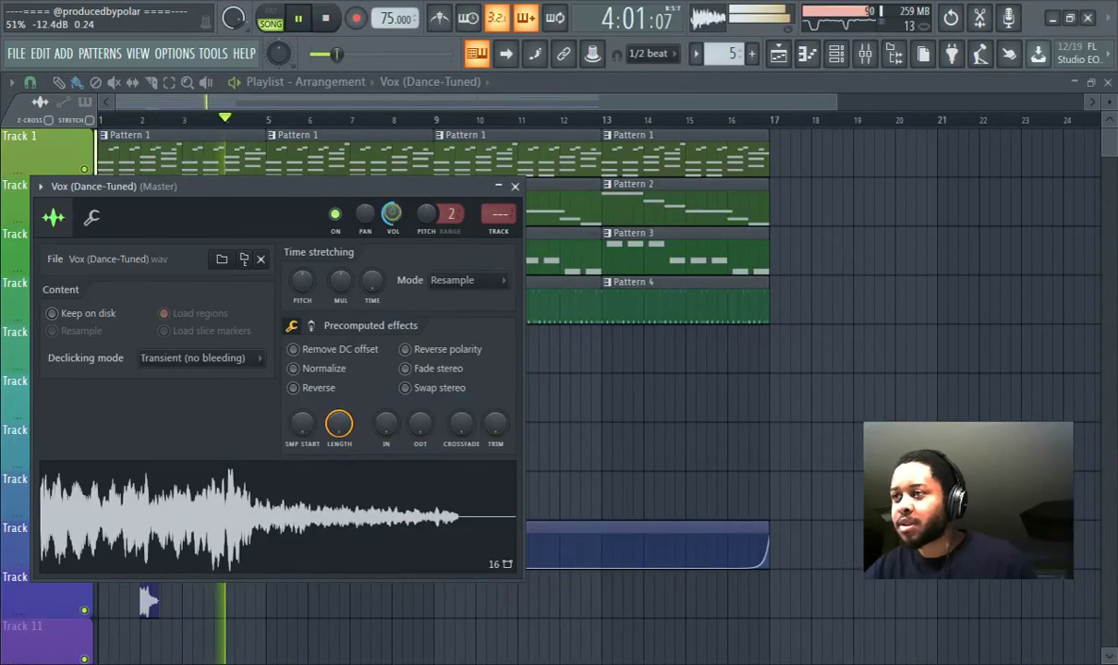
click(320, 114)
click(220, 346)
drag(160, 116, 100, 130)
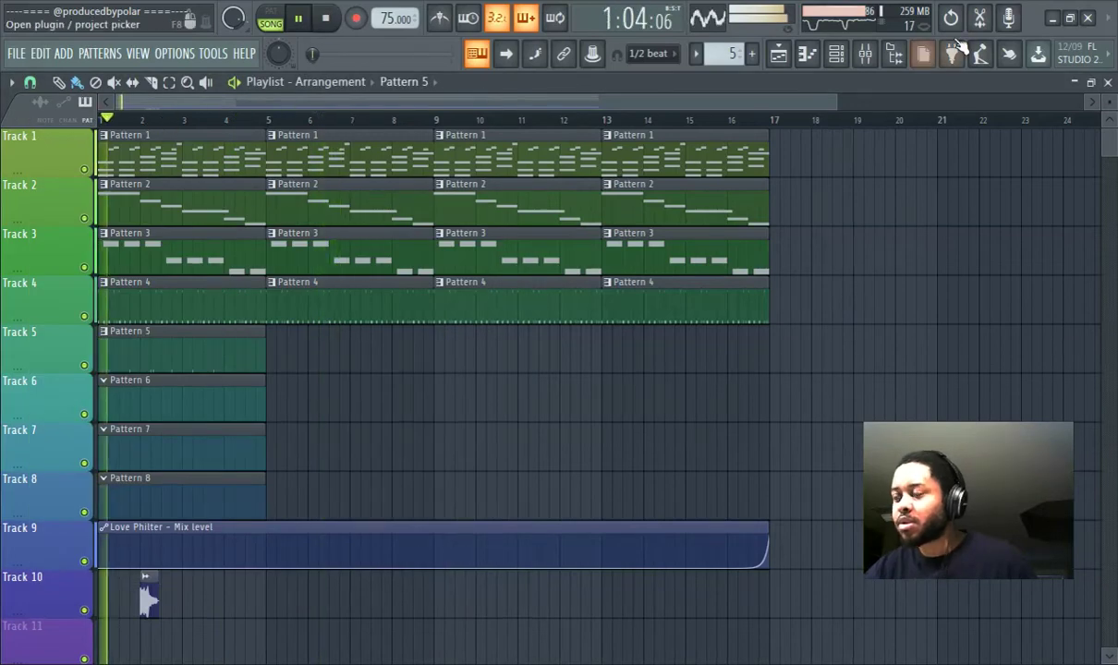
Add SN (Rollin-A) hits on steps 53, 54, 61 and 63 of Pattern 5.
click(841, 55)
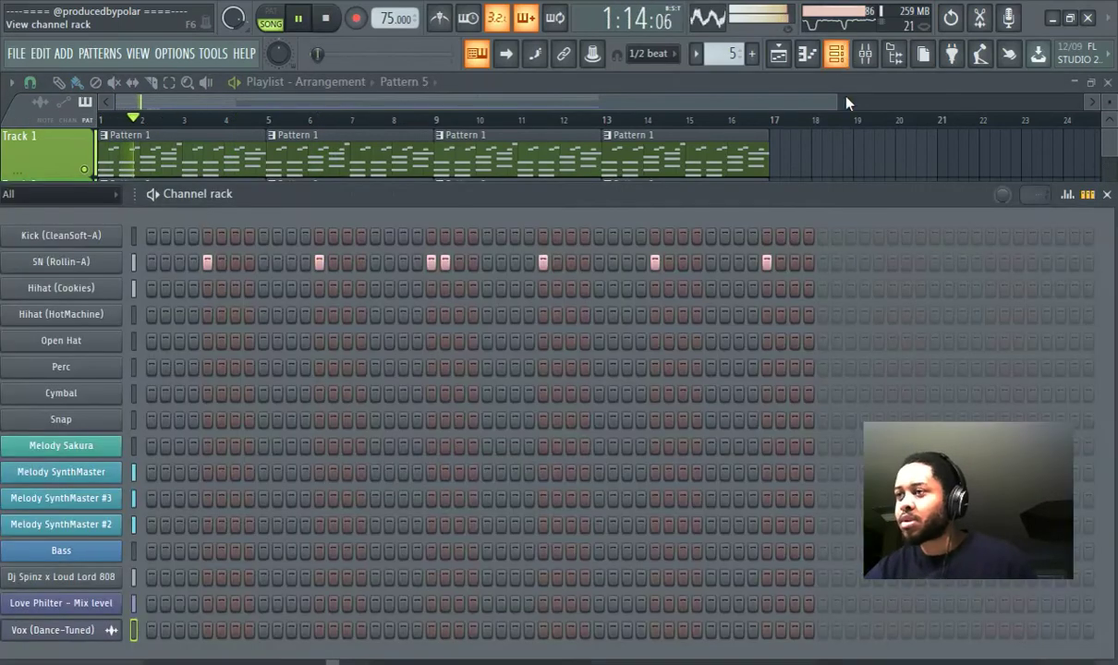
click(878, 262)
click(989, 263)
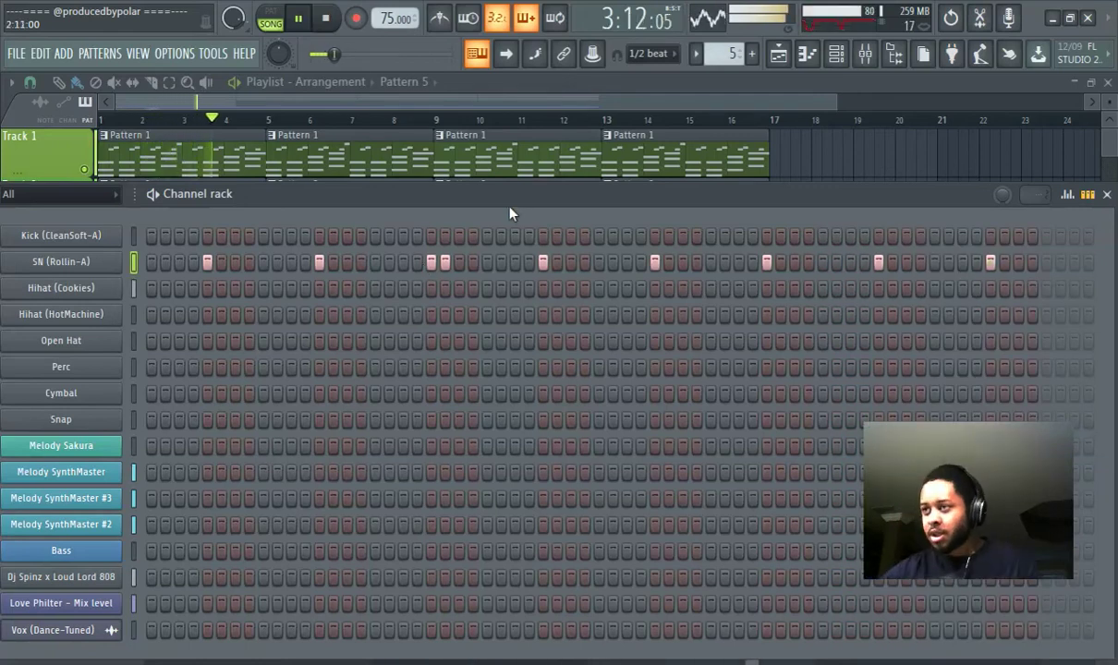
drag(492, 192, 266, 164)
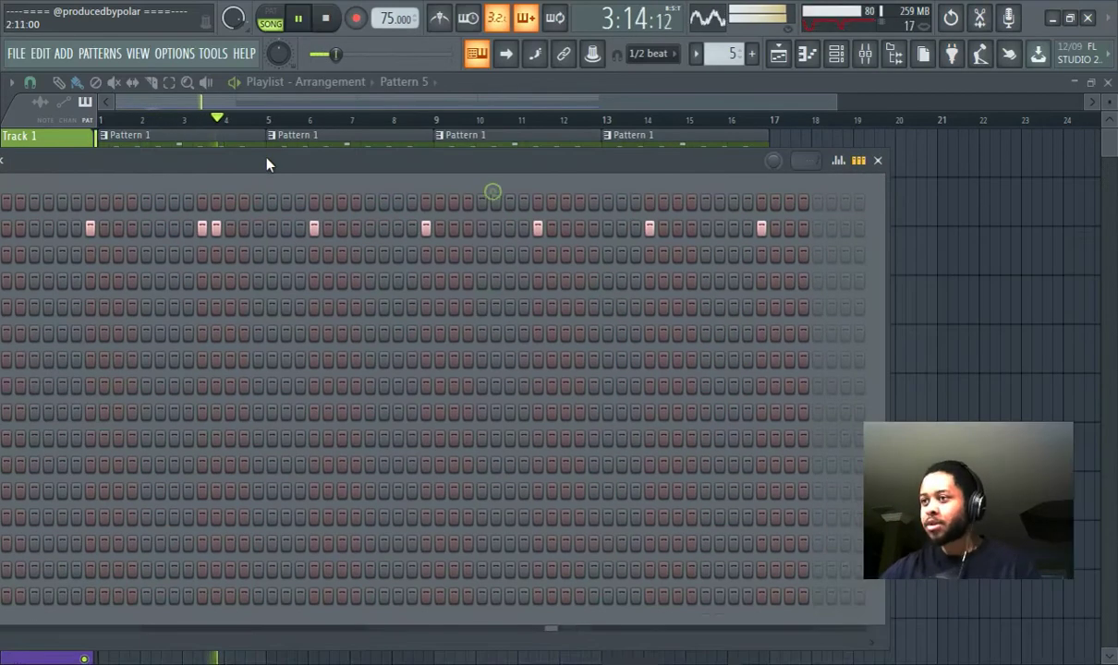
click(663, 228)
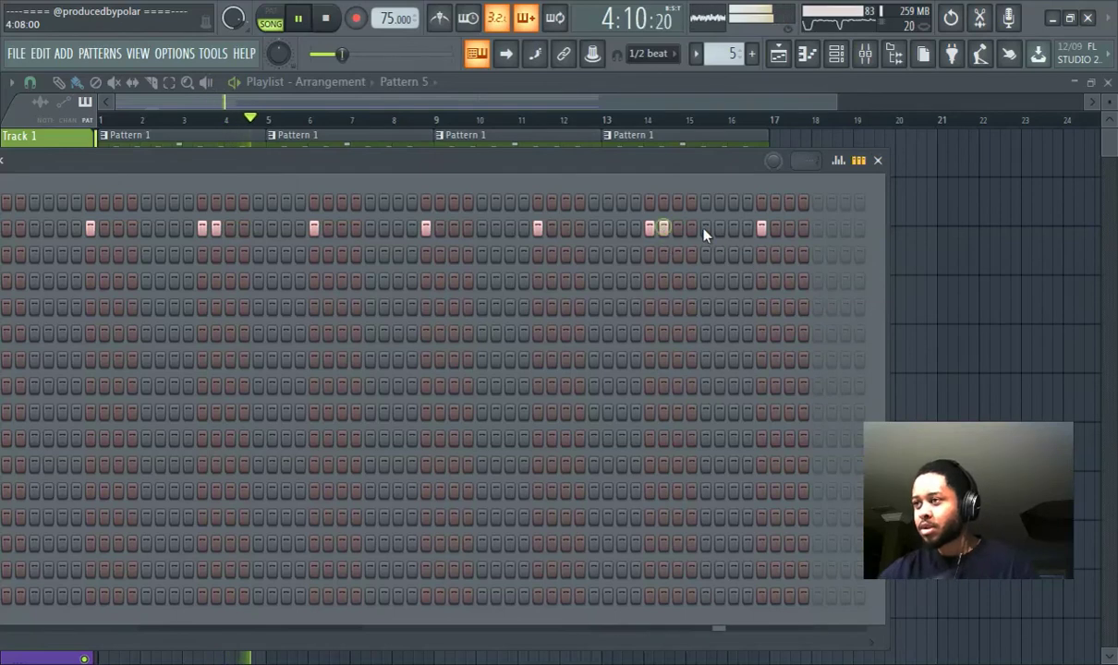
click(789, 229)
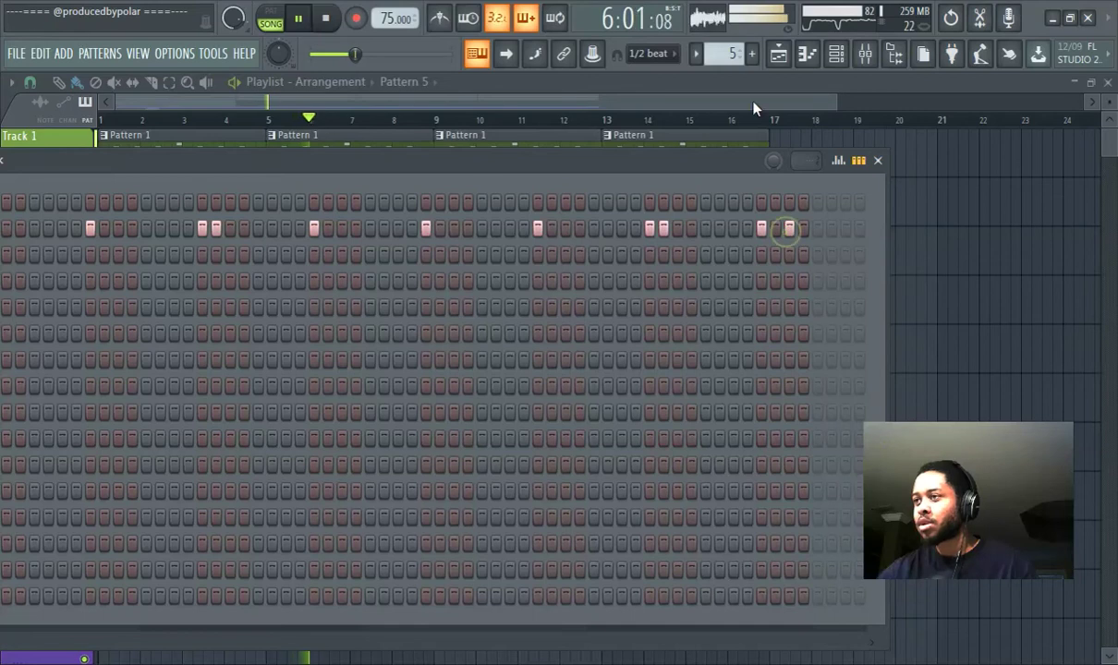
Clone Pattern 5 into a new pattern.
click(730, 53)
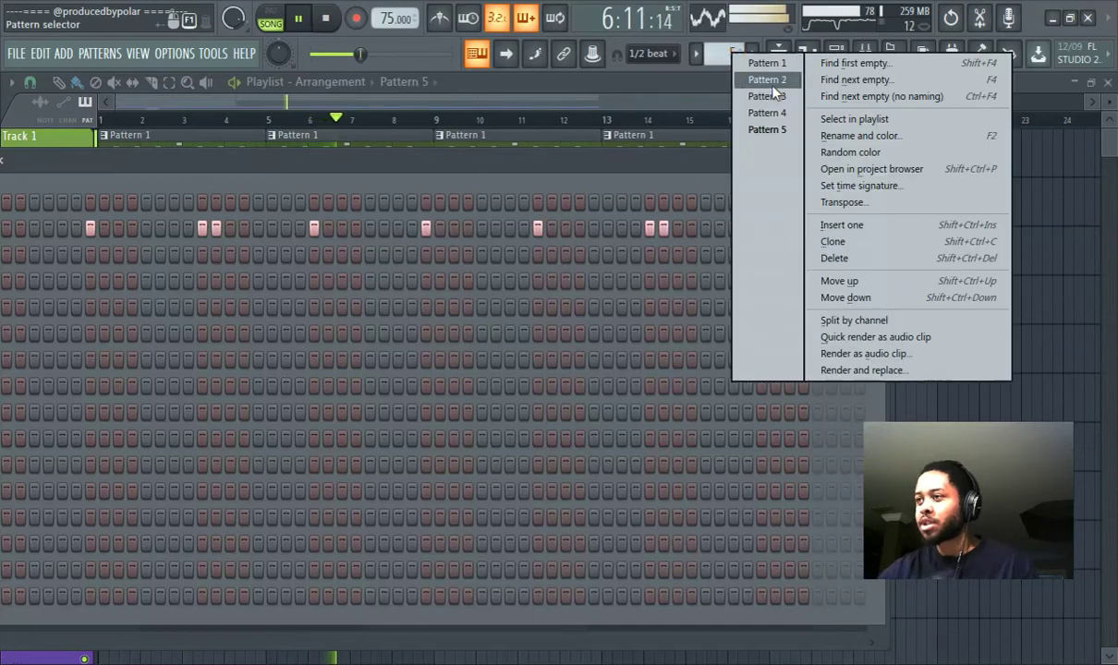
click(855, 242)
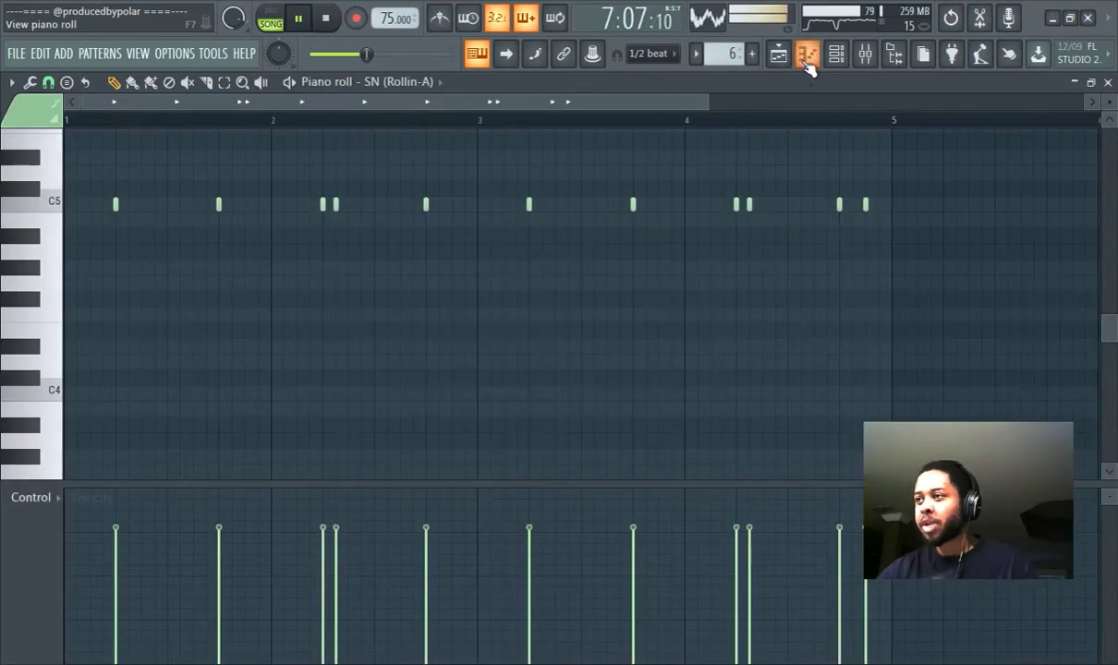
Move the Pattern 5 clip on Track 5 to bar 5 and delete the Pattern 4 clip from bars 1 to 4.
click(776, 55)
drag(220, 372, 377, 352)
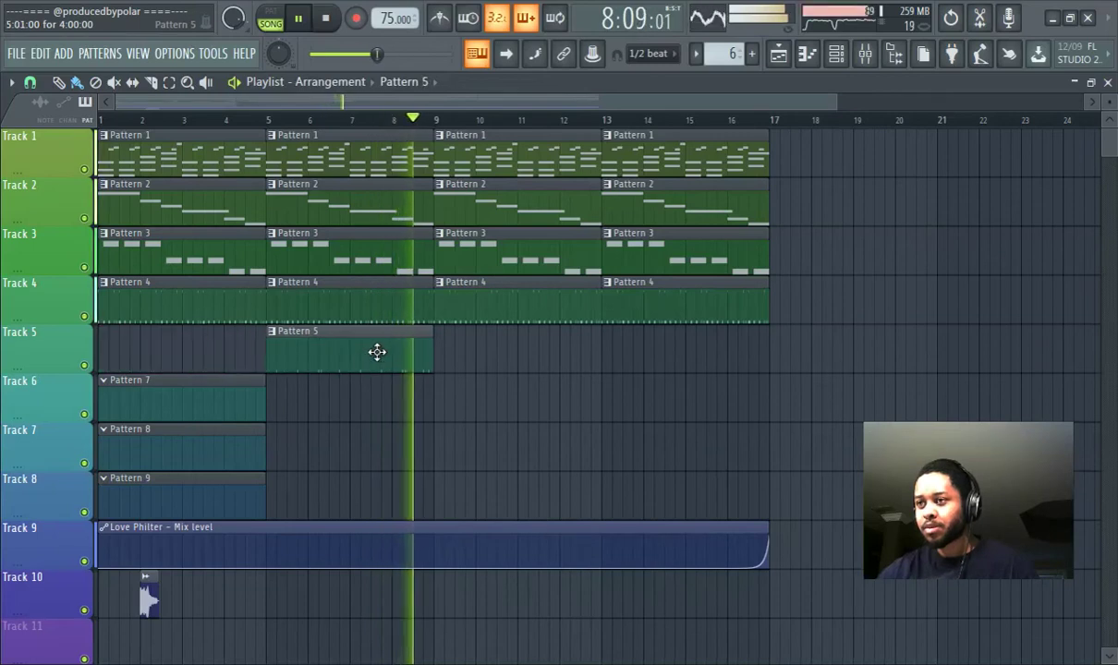
right_click(188, 308)
Place two Pattern 6 clips on Track 6 over bars 9 to 16 and delete the Pattern 7 clip from that track.
click(429, 388)
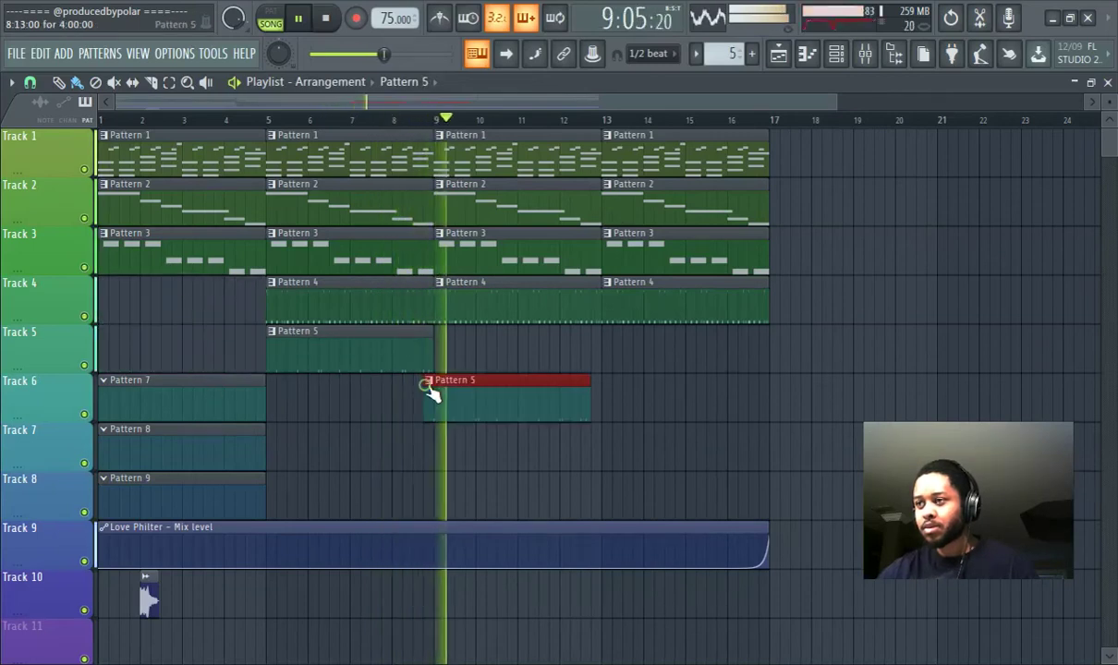
right_click(457, 388)
key(KP_Add)
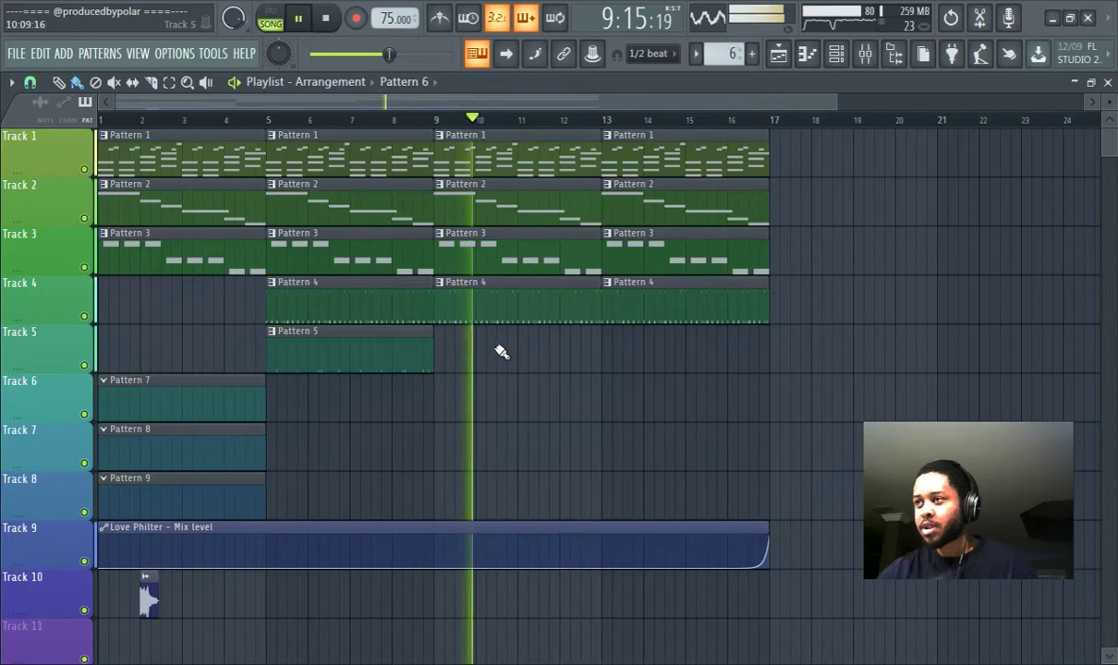
click(453, 393)
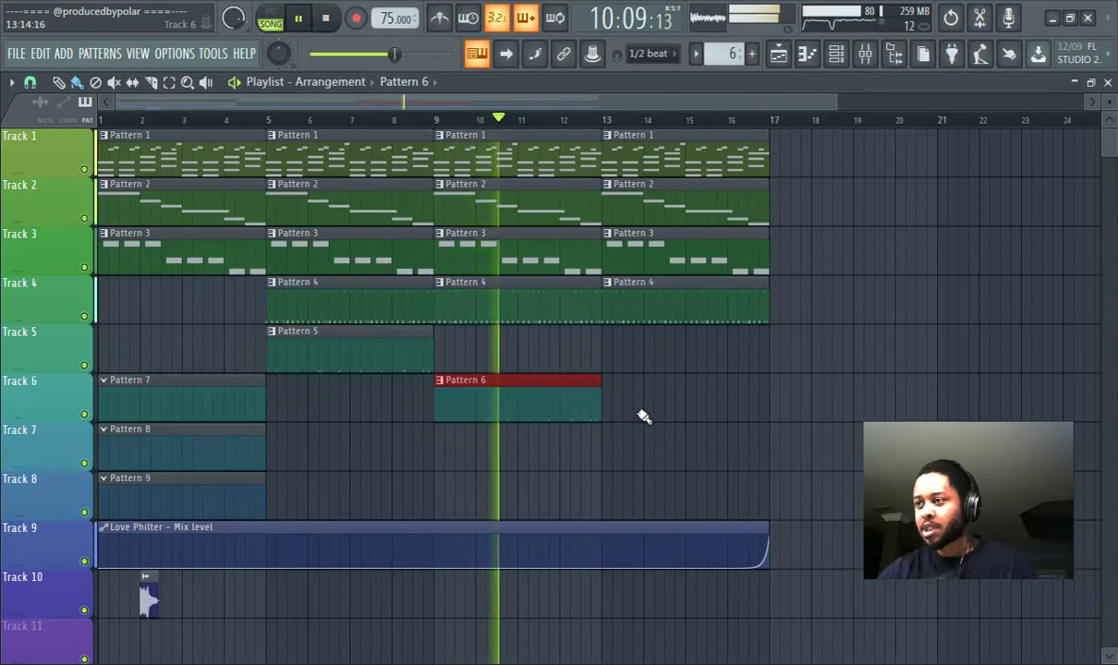
click(609, 409)
right_click(210, 407)
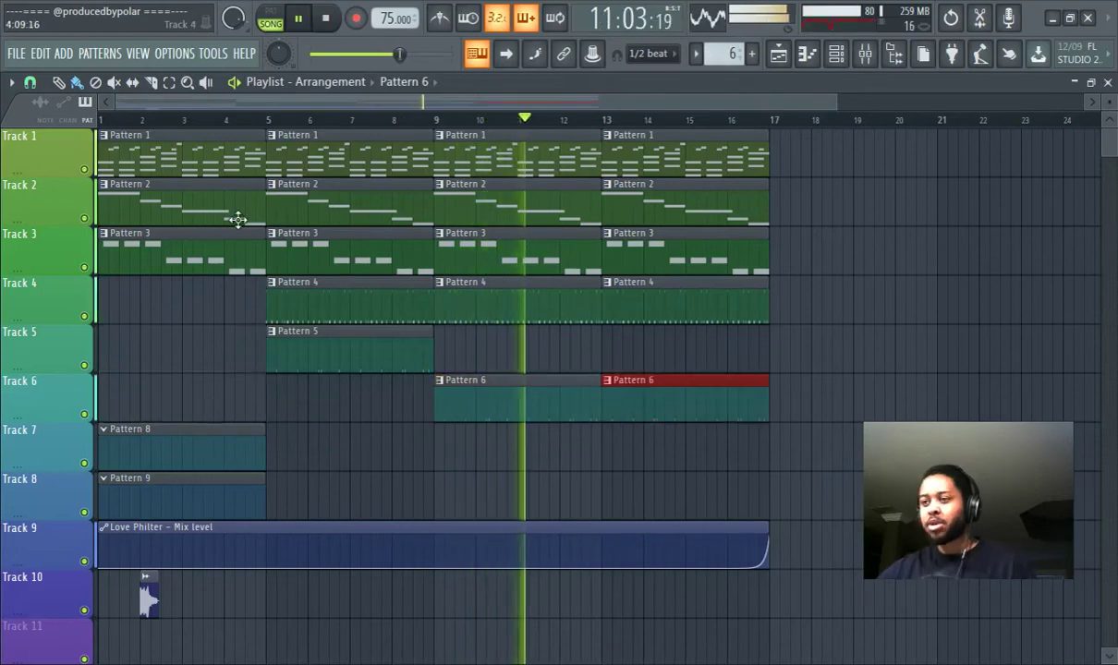
Restart playback from bar 1, and remove the first two Pattern 3 clips on Track 3, placing one again at bar 5.
click(242, 121)
click(101, 121)
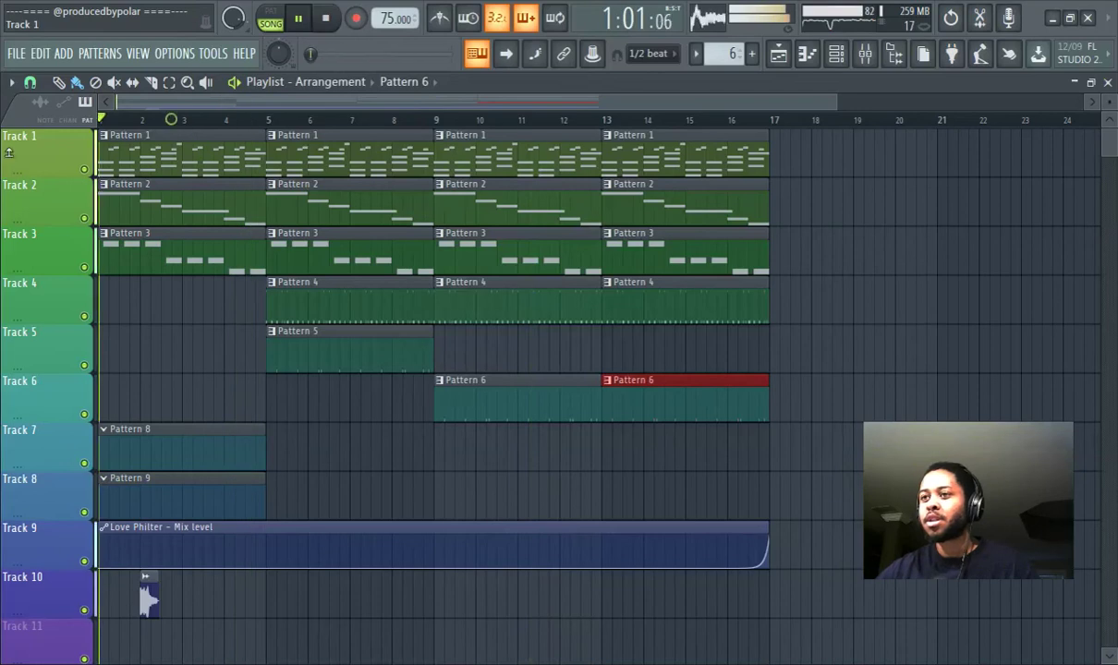
right_click(192, 259)
right_click(356, 257)
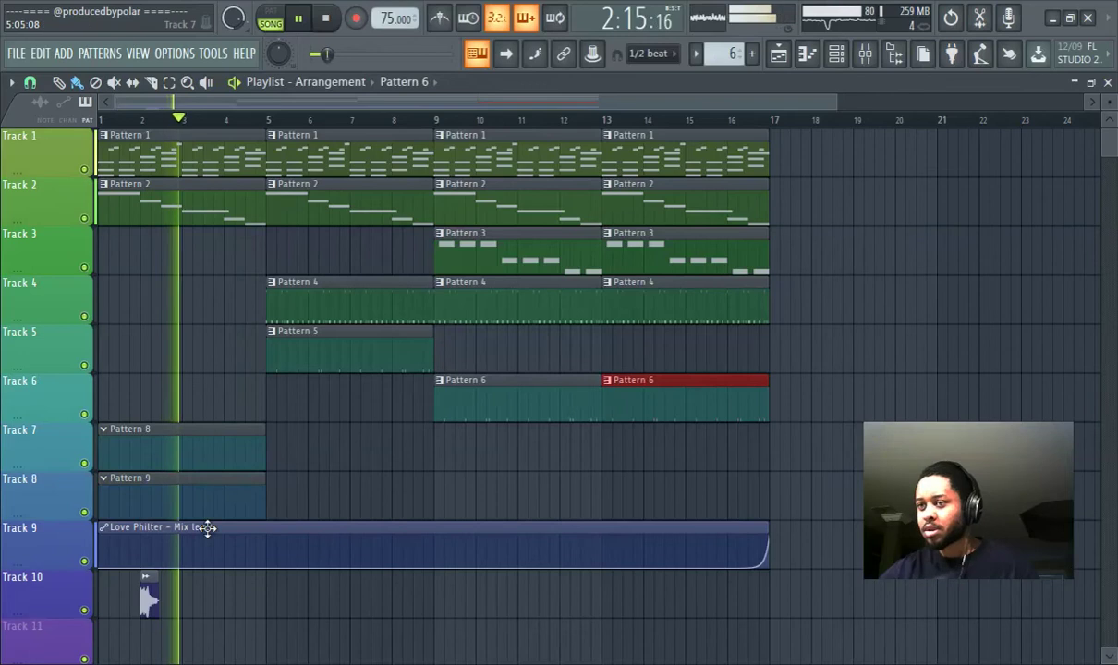
click(445, 259)
click(267, 257)
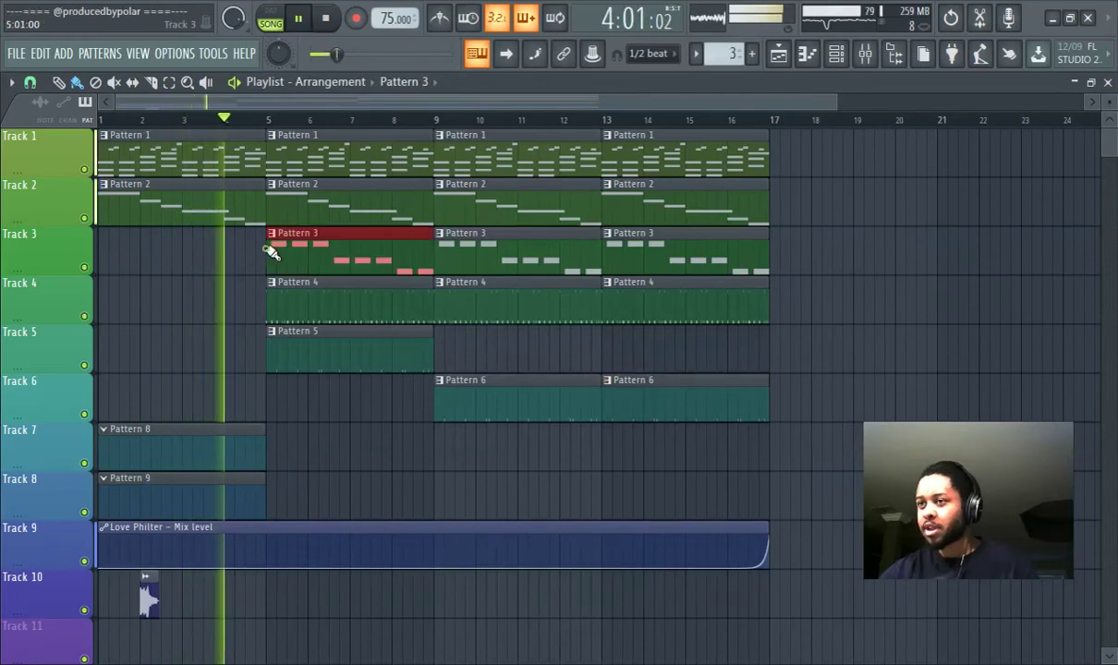
Make Pattern 6 active and add Kick (CleanSoft-A) hits on steps 1, 4, 9, 11 and 12.
click(477, 403)
click(835, 53)
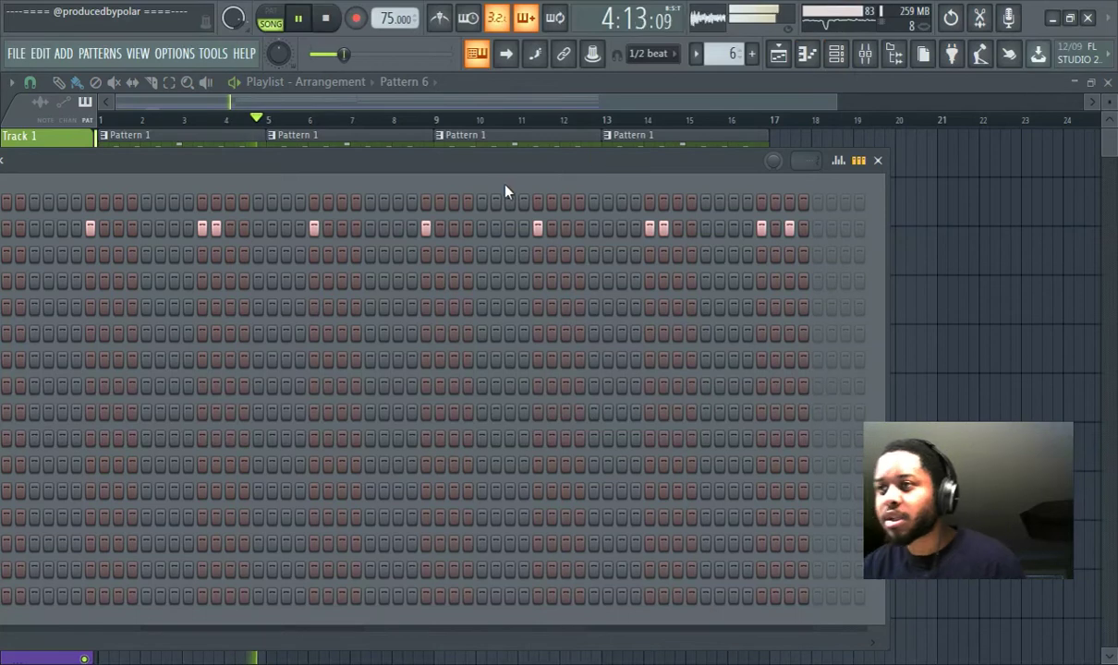
drag(481, 169, 749, 169)
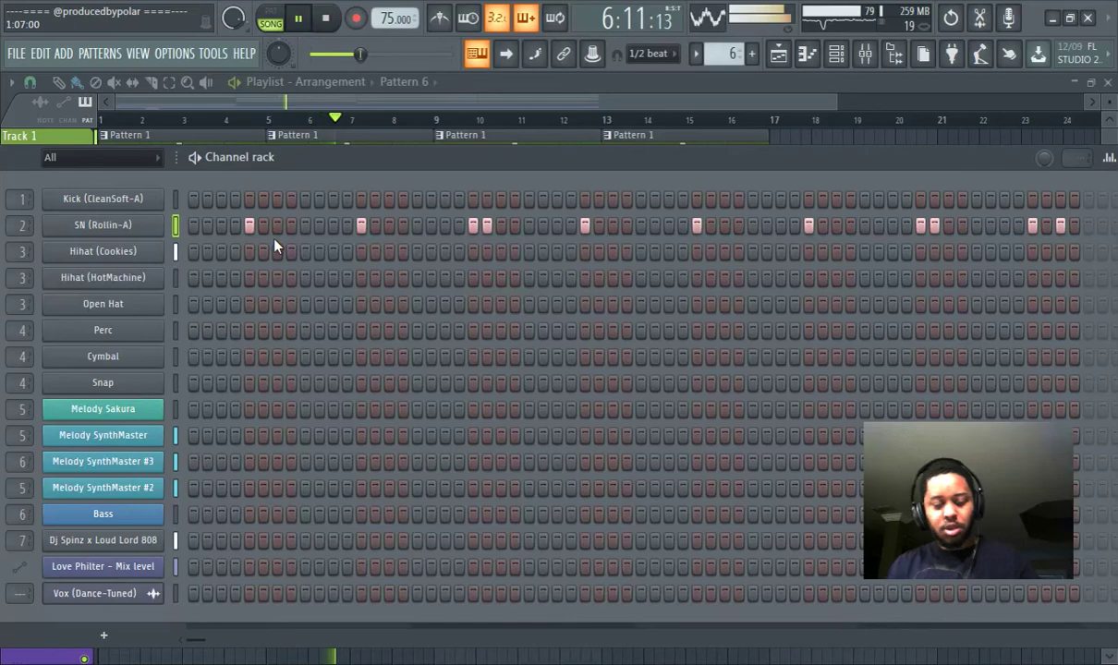
click(99, 202)
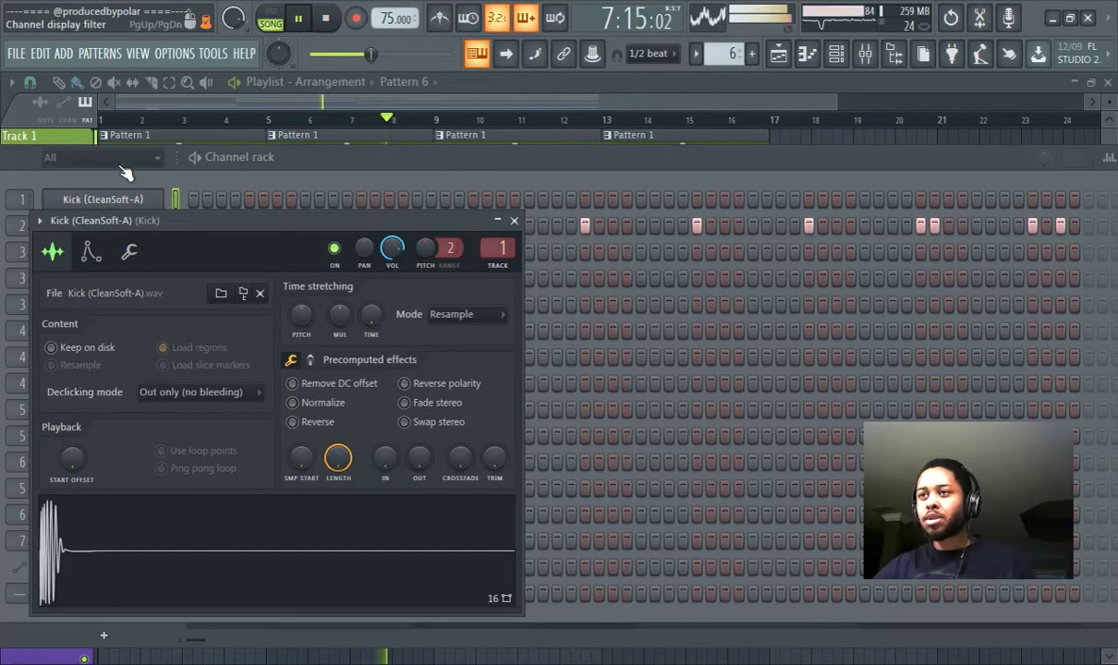
click(283, 172)
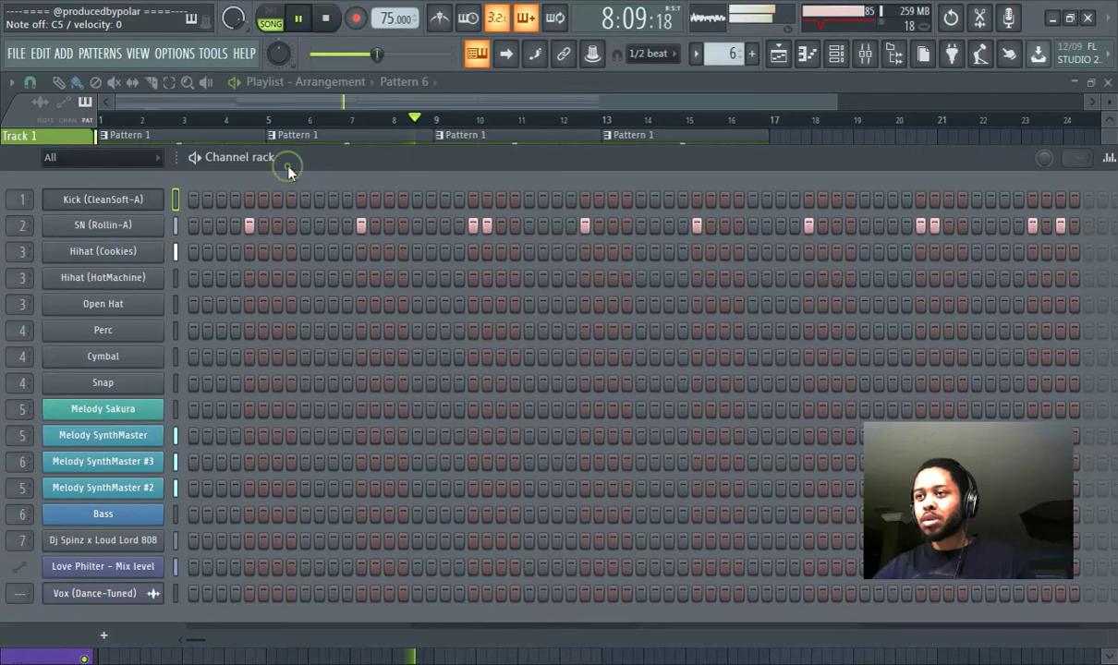
click(193, 201)
click(235, 199)
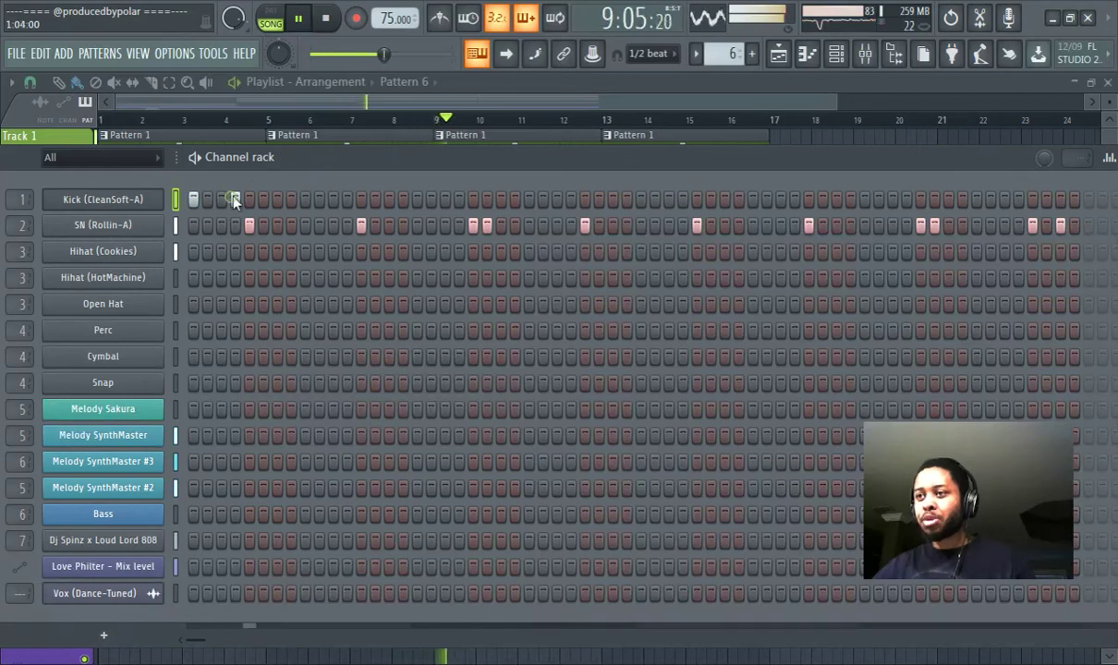
click(305, 200)
click(333, 199)
click(347, 199)
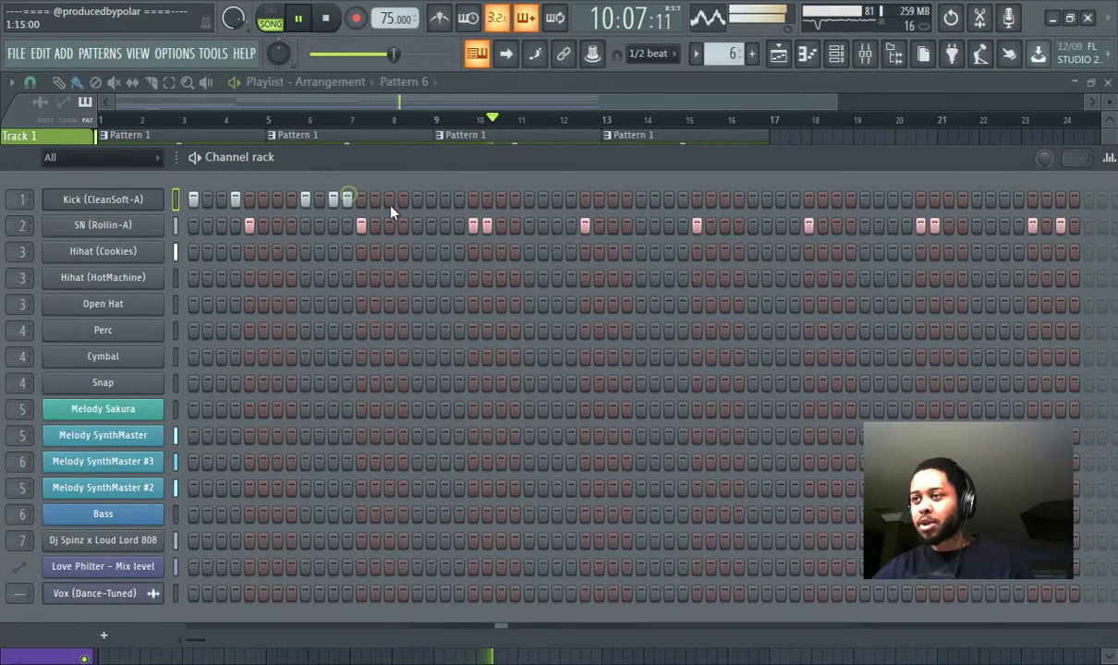
Select bars 9 to 16 of the playlist timeline to loop playback over that section.
click(395, 108)
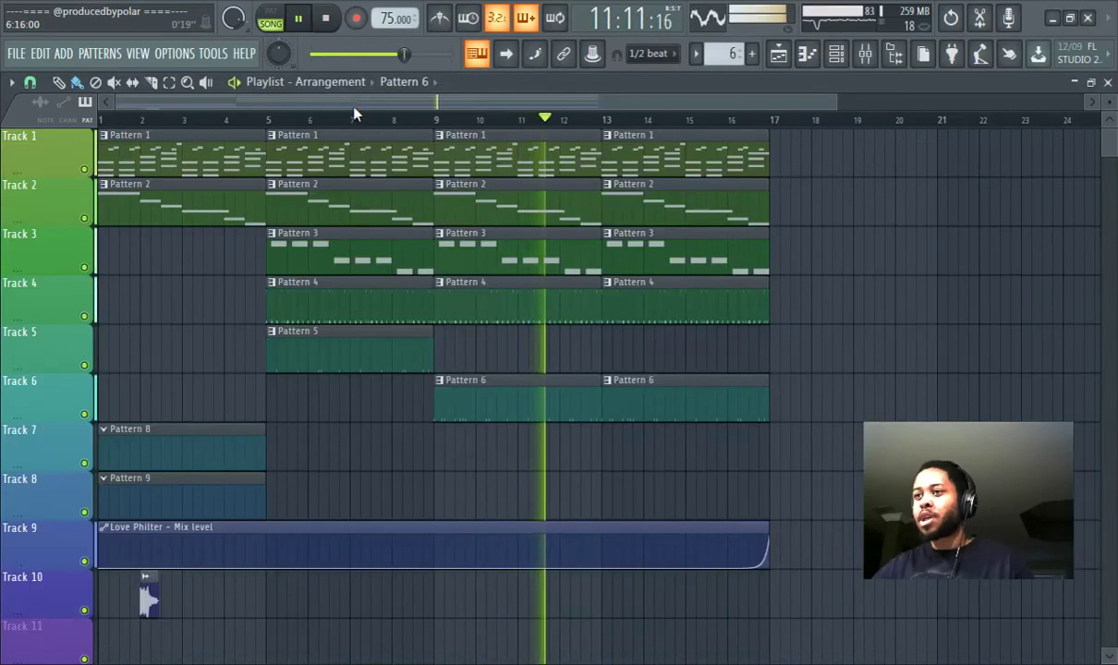
click(150, 82)
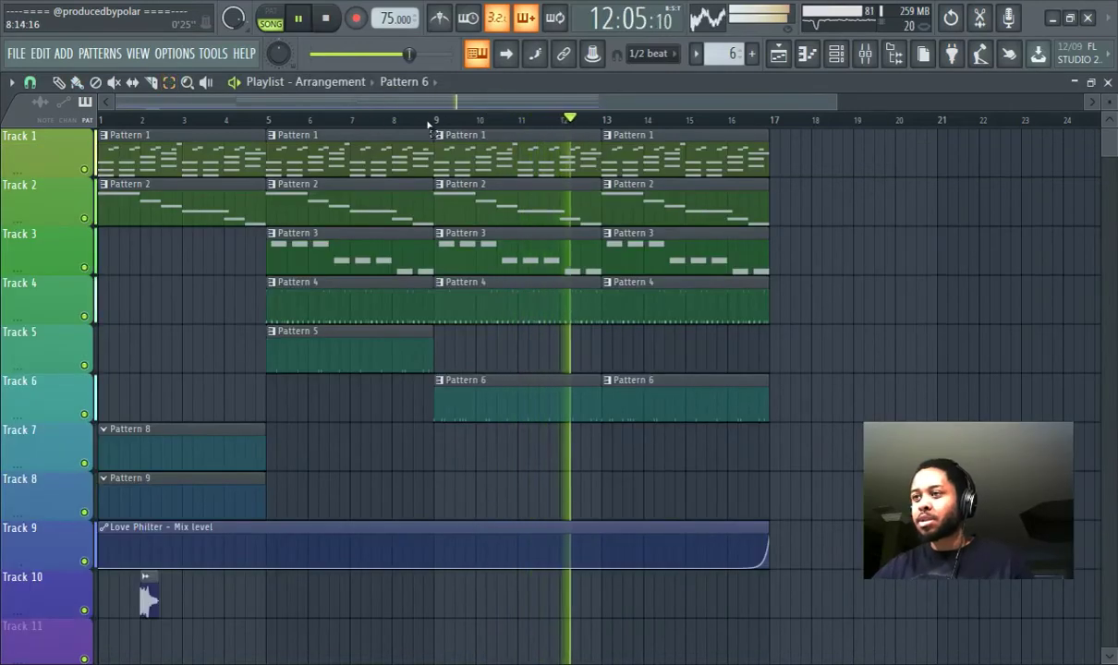
drag(435, 121, 767, 280)
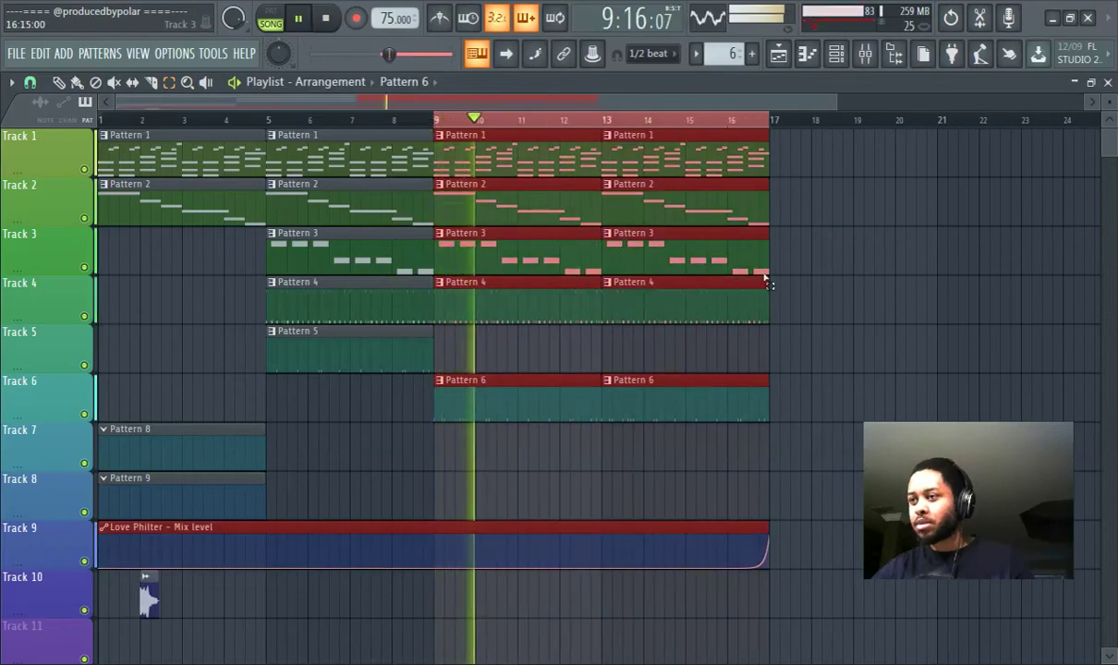
Replace the Kick (CleanSoft-A) hit on step 9 of Pattern 6 with one on step 8.
click(834, 55)
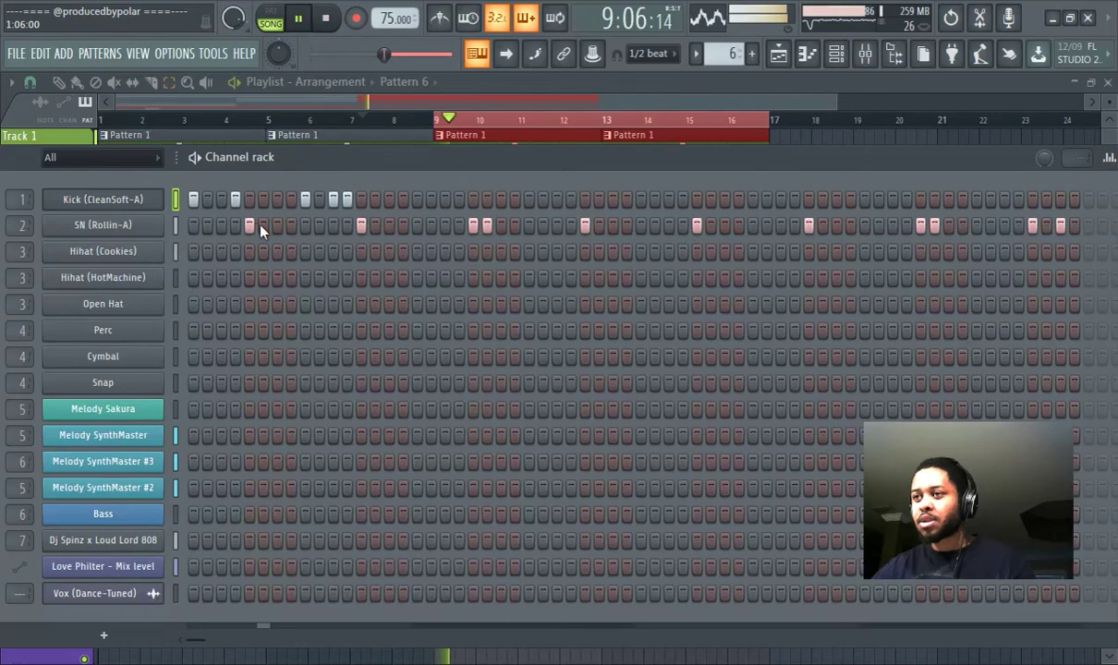
right_click(305, 200)
click(278, 200)
right_click(277, 199)
click(291, 199)
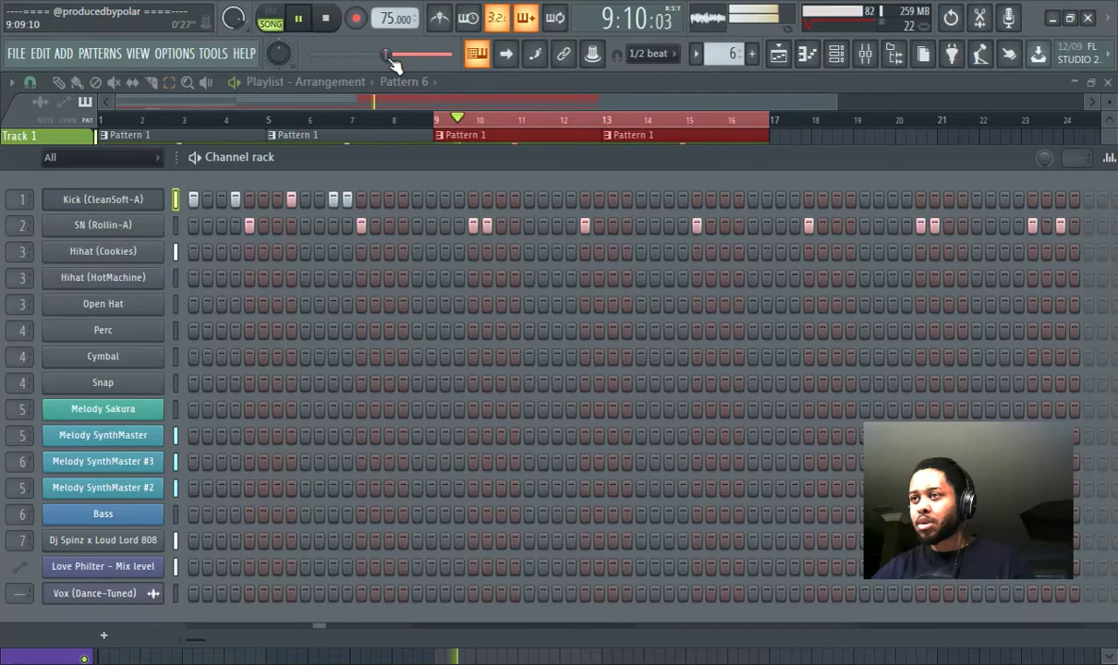
Clear the time selection over bars 9 to 16 of the playlist.
click(396, 105)
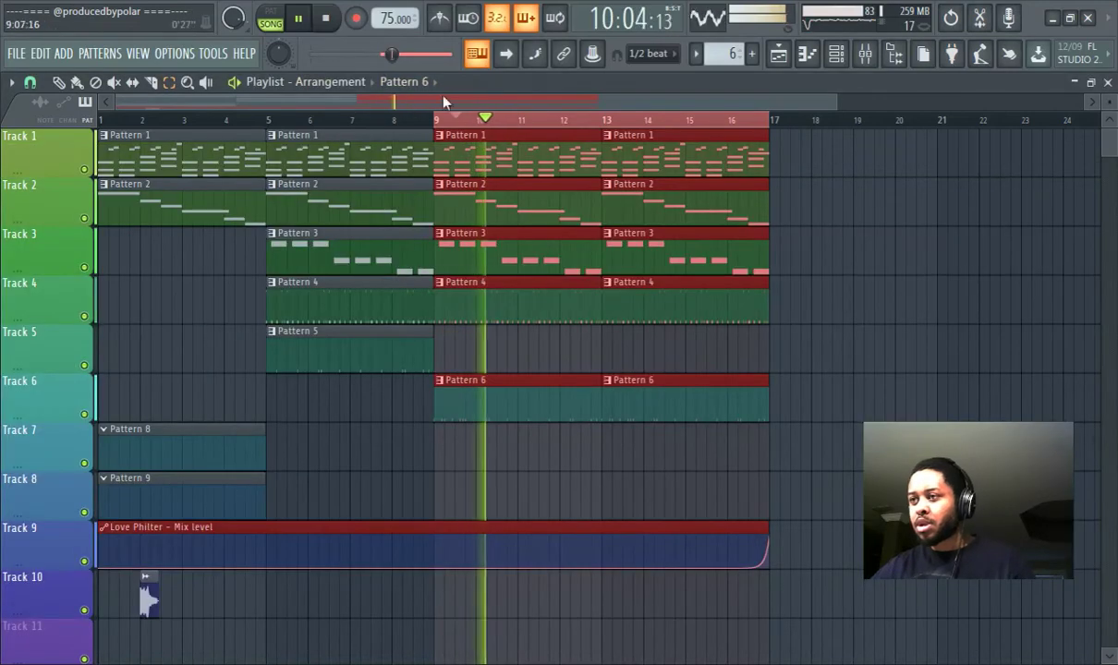
ctrl+click(349, 119)
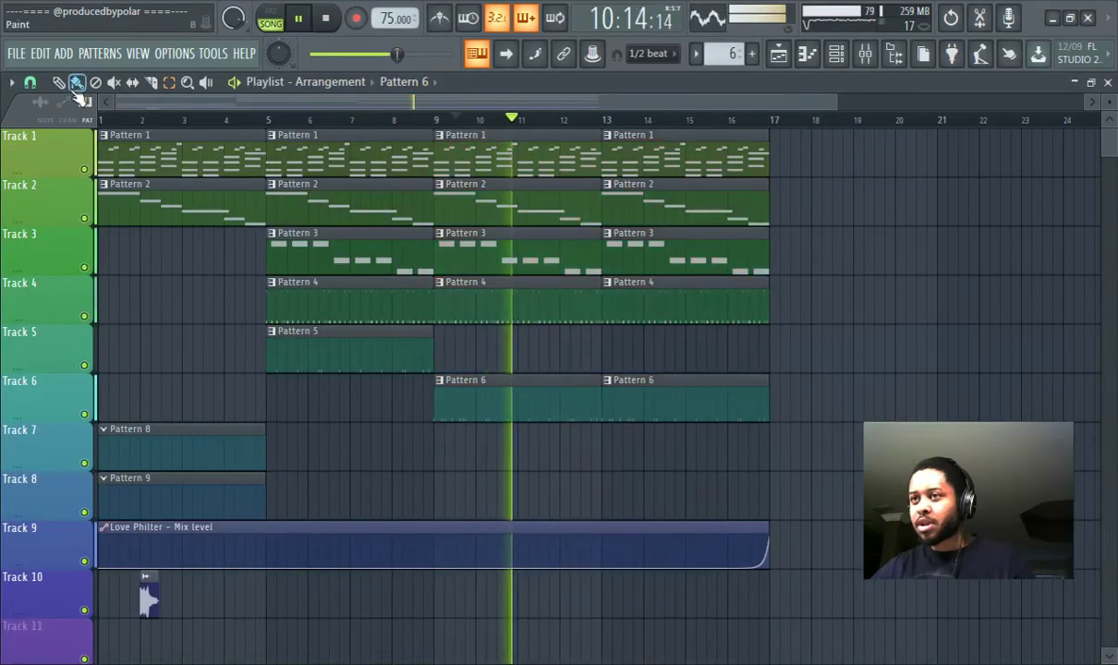
Place Pattern 6 clips on Track 6 across bars 1 to 8 and restart playback from bar 1.
click(494, 403)
click(191, 397)
drag(225, 399, 122, 405)
drag(305, 445, 309, 385)
click(101, 119)
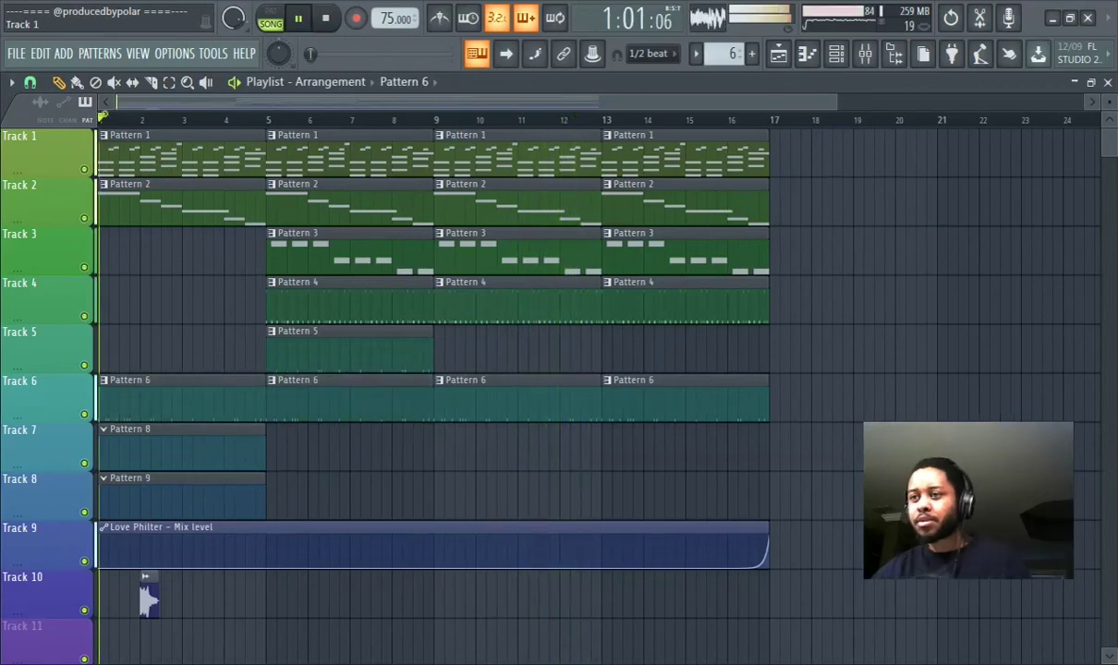
Add Kick (CleanSoft-A) hits on steps 17, 20, 24, 26 and 27 of Pattern 6 and rewind the song to listen.
click(836, 56)
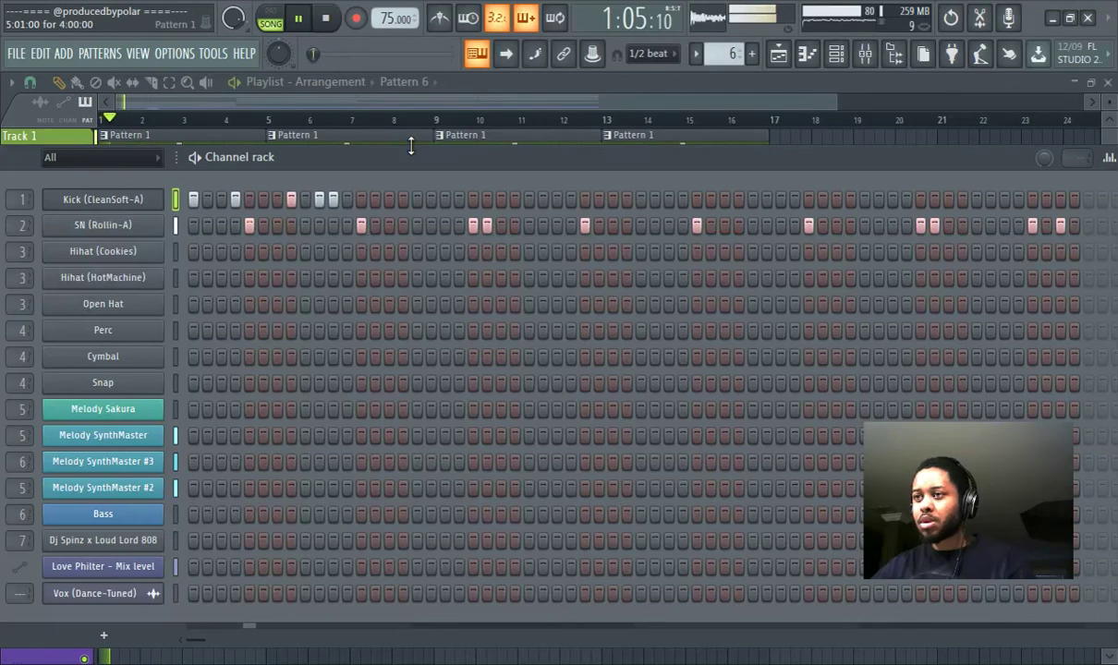
click(417, 199)
click(458, 201)
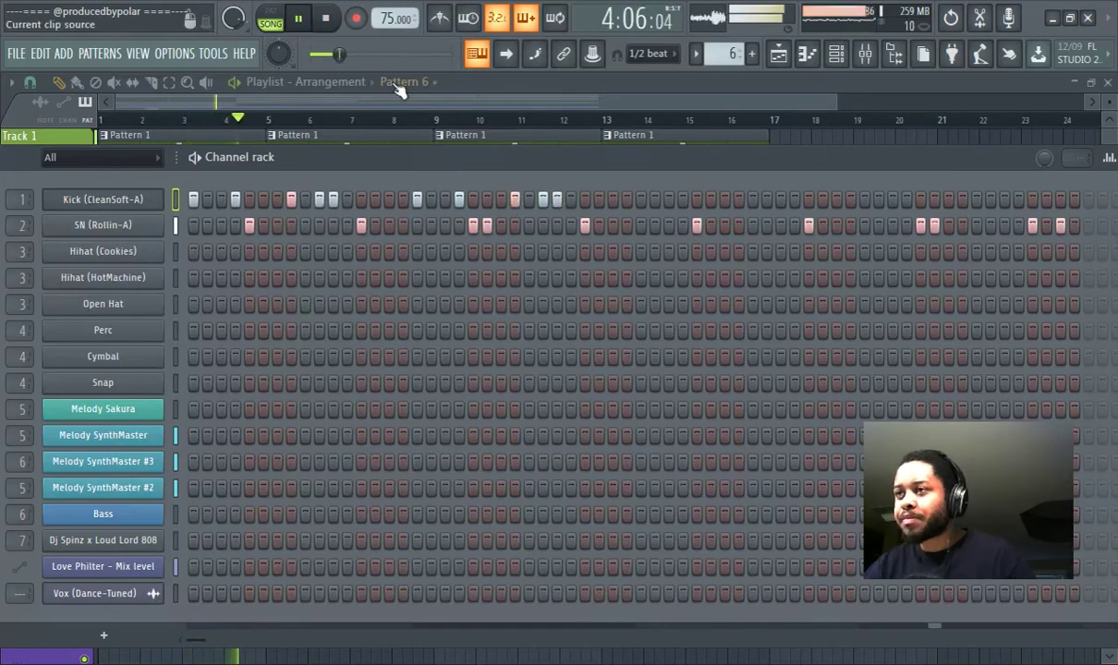
drag(338, 53, 311, 53)
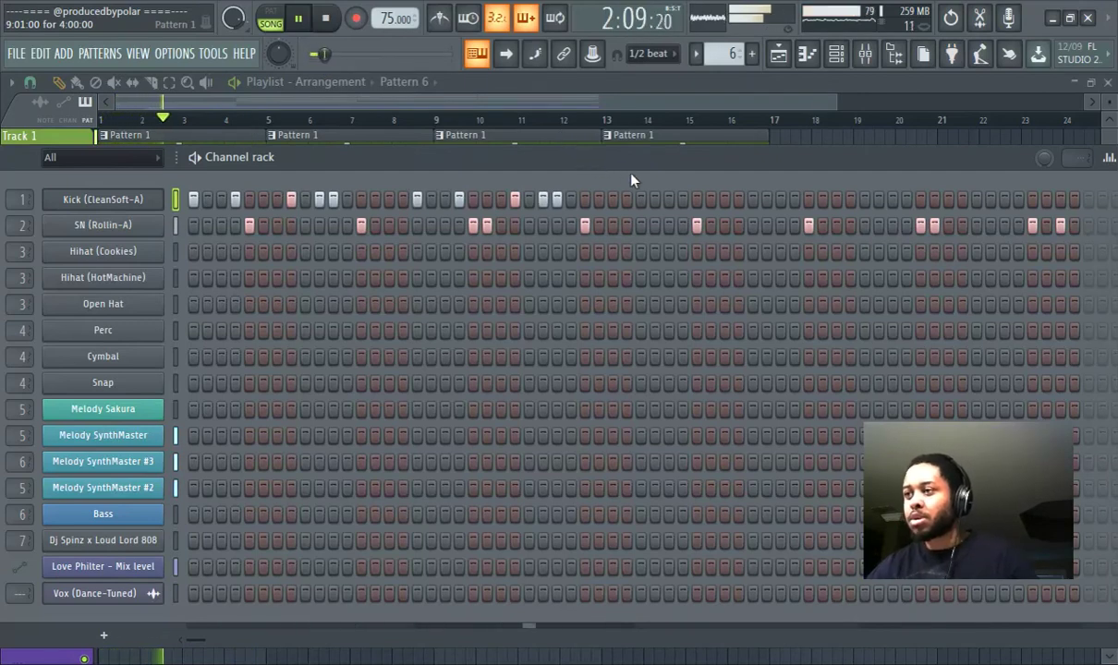
Add an SN (Rollin-A) hit on step 32 and Kick (CleanSoft-A) hits on steps 33, 36, 40, 42 and 43.
click(627, 225)
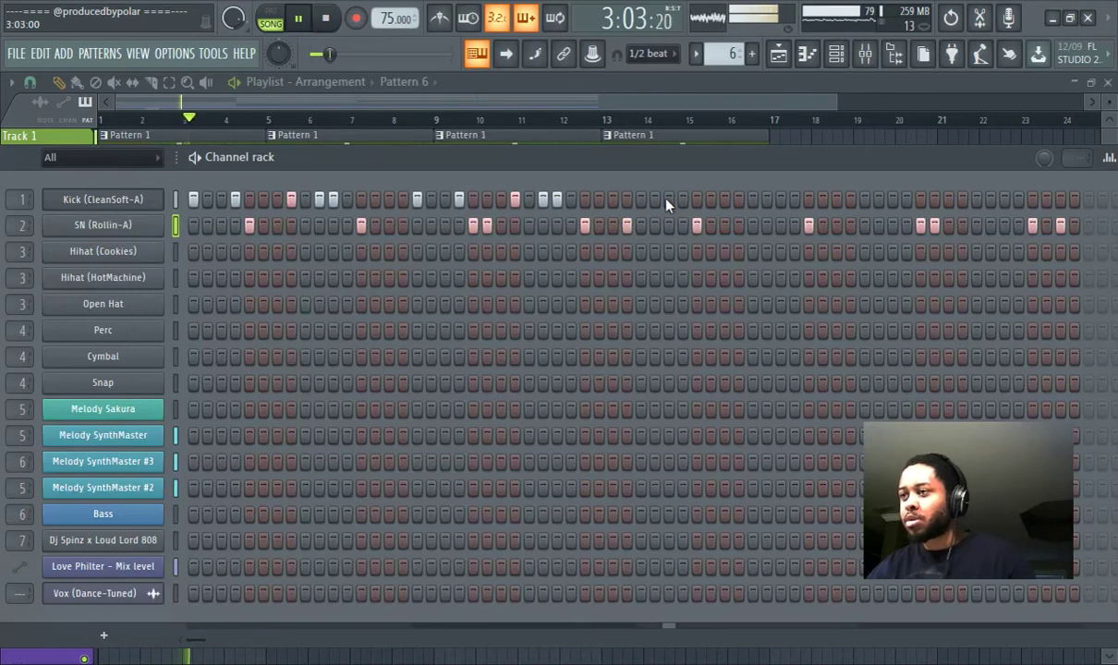
click(641, 201)
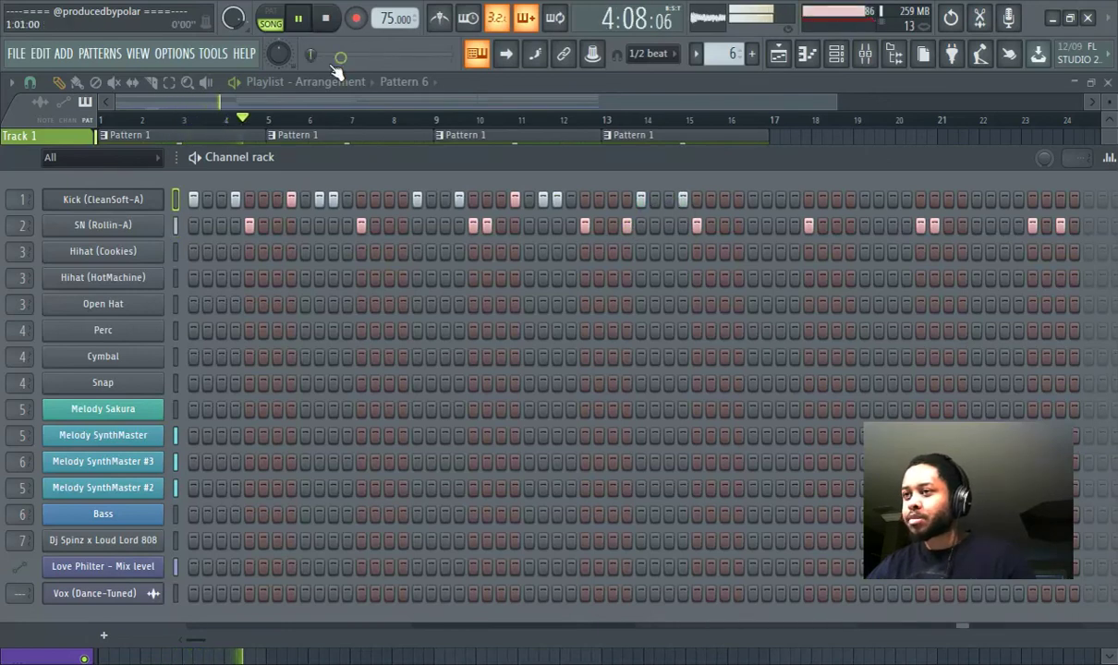
click(739, 200)
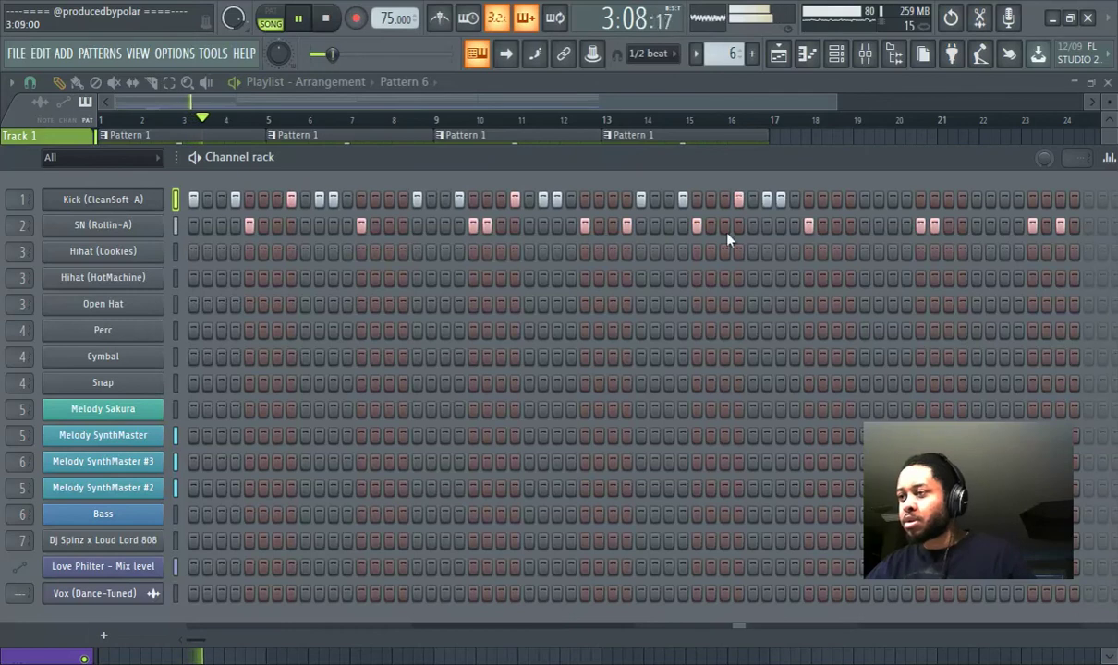
Add an SN (Rollin-A) hit on step 48 and Kick (CleanSoft-A) hits on steps 49, 51, 52, 57, 59 and 60.
click(863, 200)
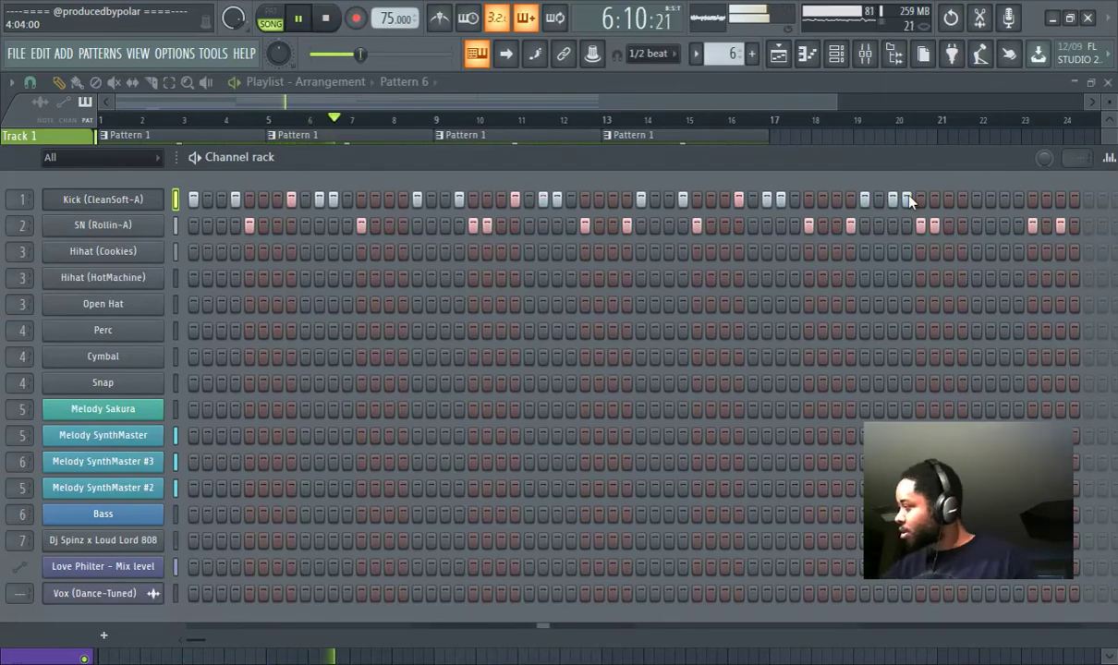
drag(691, 174, 495, 180)
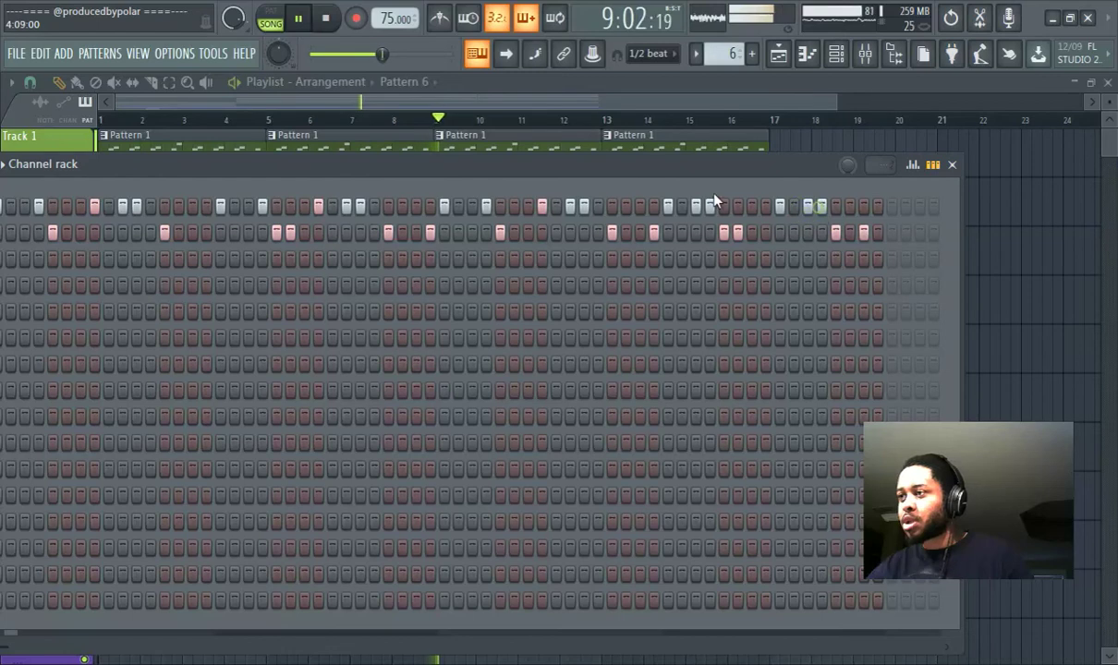
Add Kick (CleanSoft-A) hits on steps 15 and 16 of Pattern 6 and replay the song from the start.
drag(374, 175, 484, 185)
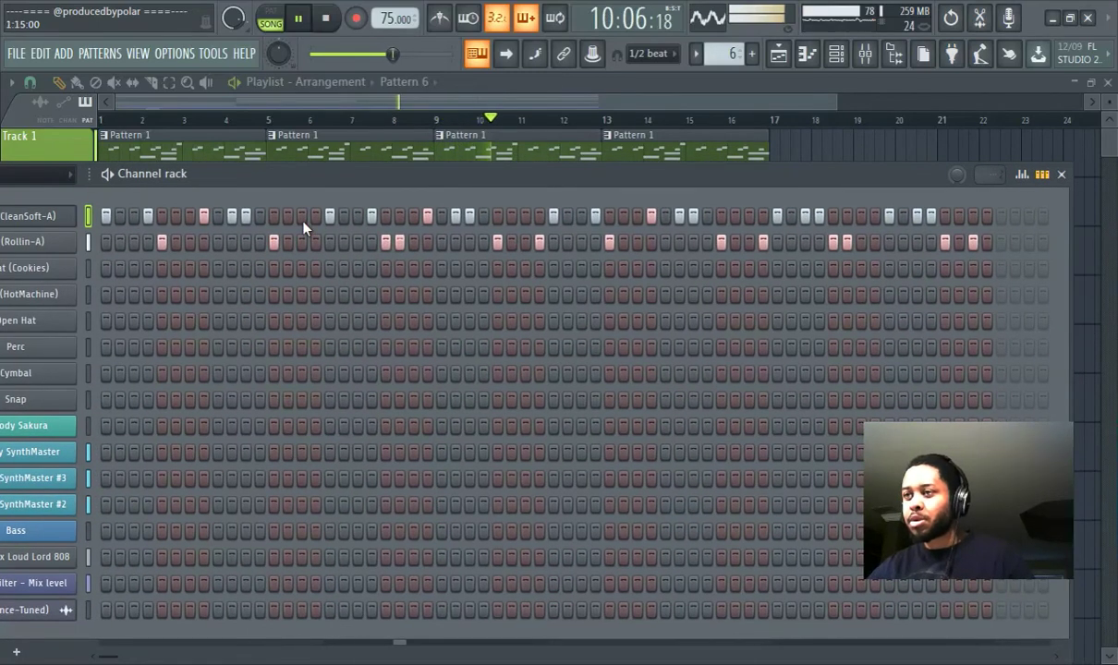
drag(301, 218, 316, 217)
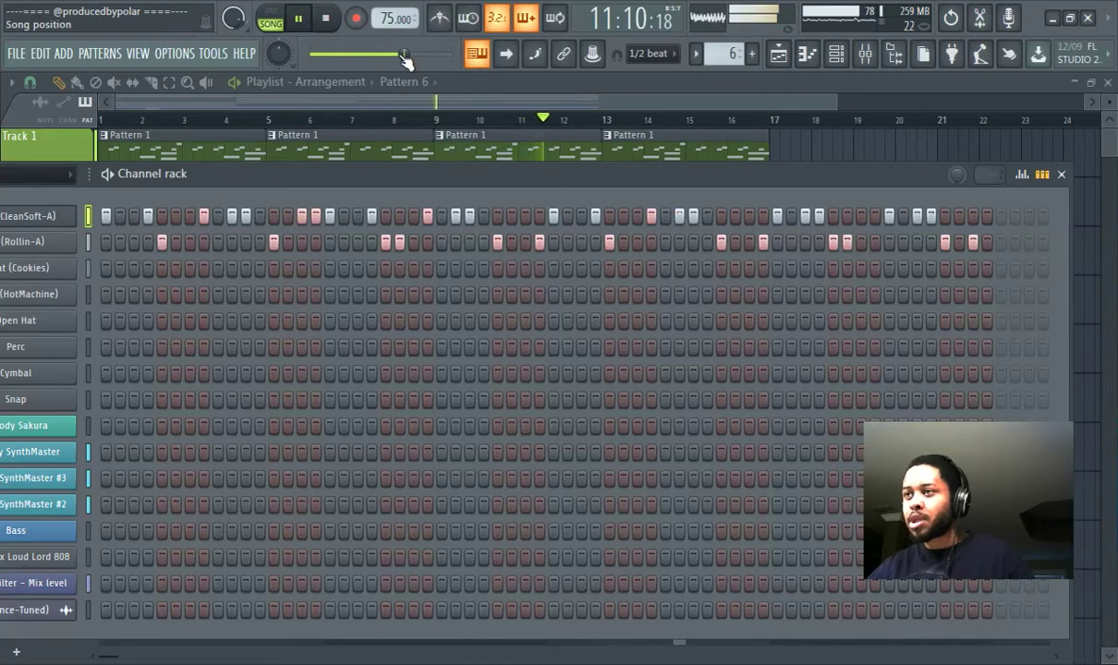
drag(403, 53, 292, 52)
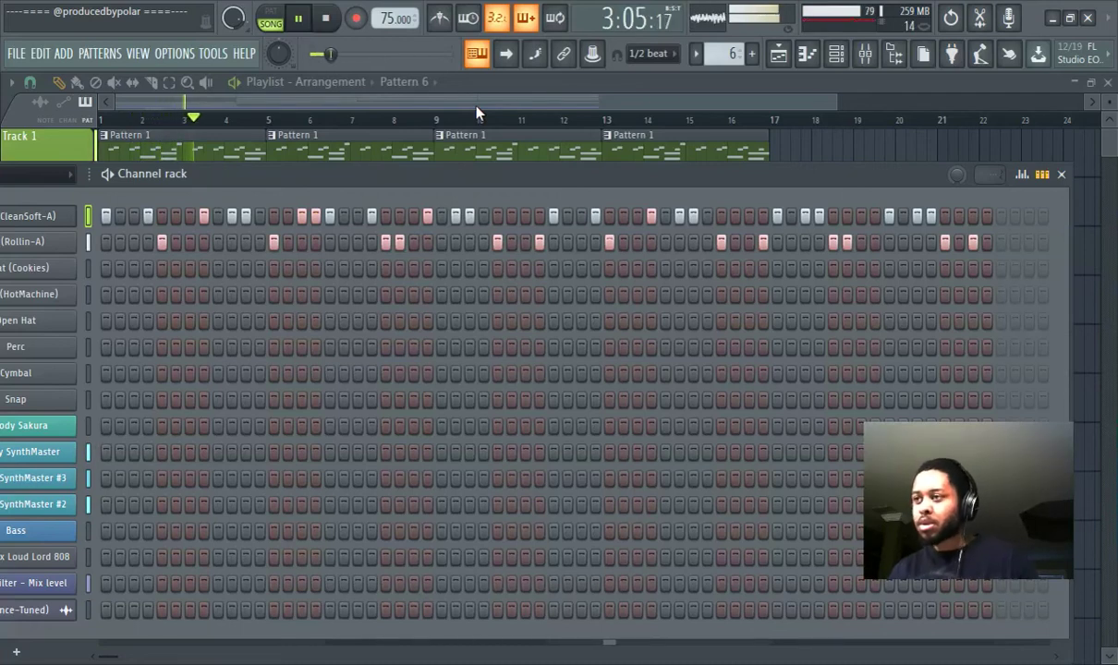
Put SN (Rollin-A) hits on steps 38 and 47 instead of 48, and shift the last three Kick hits to steps 56, 58 and 59.
click(623, 242)
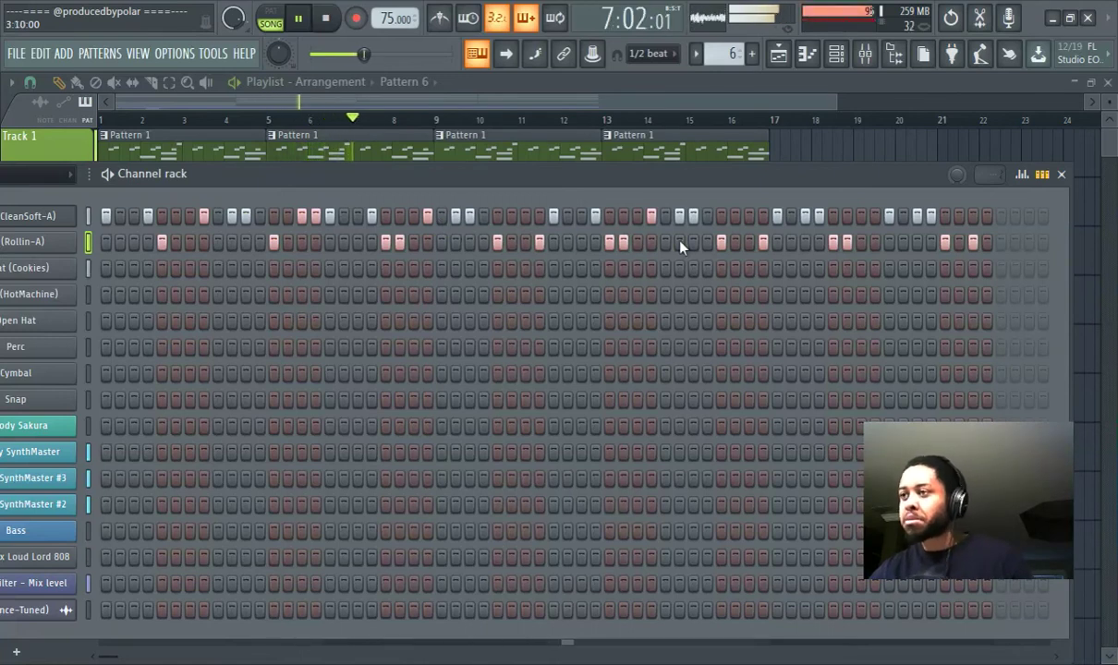
click(749, 242)
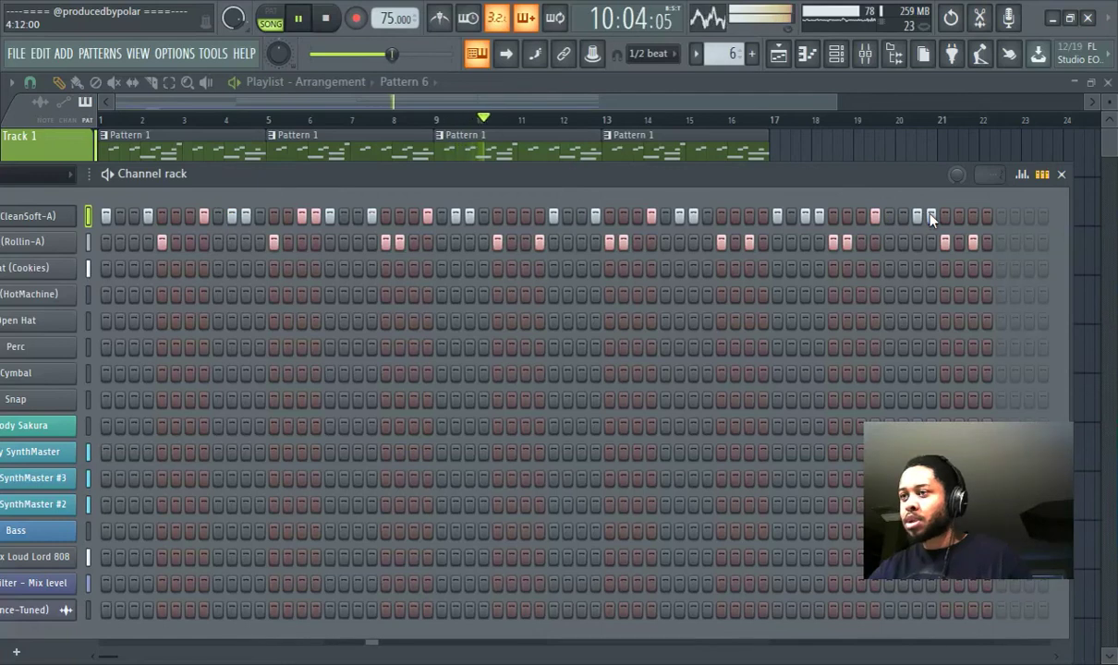
click(902, 216)
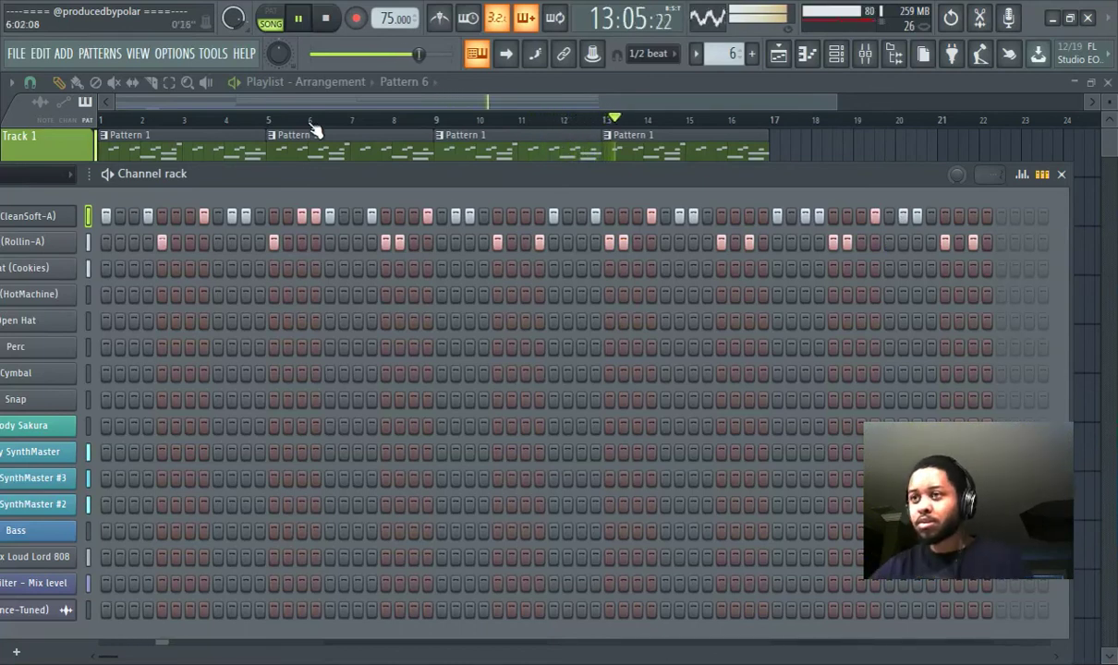
Clone the Kick (CleanSoft-A) channel and copy its Pattern 6 hits into the clone.
drag(308, 177, 407, 168)
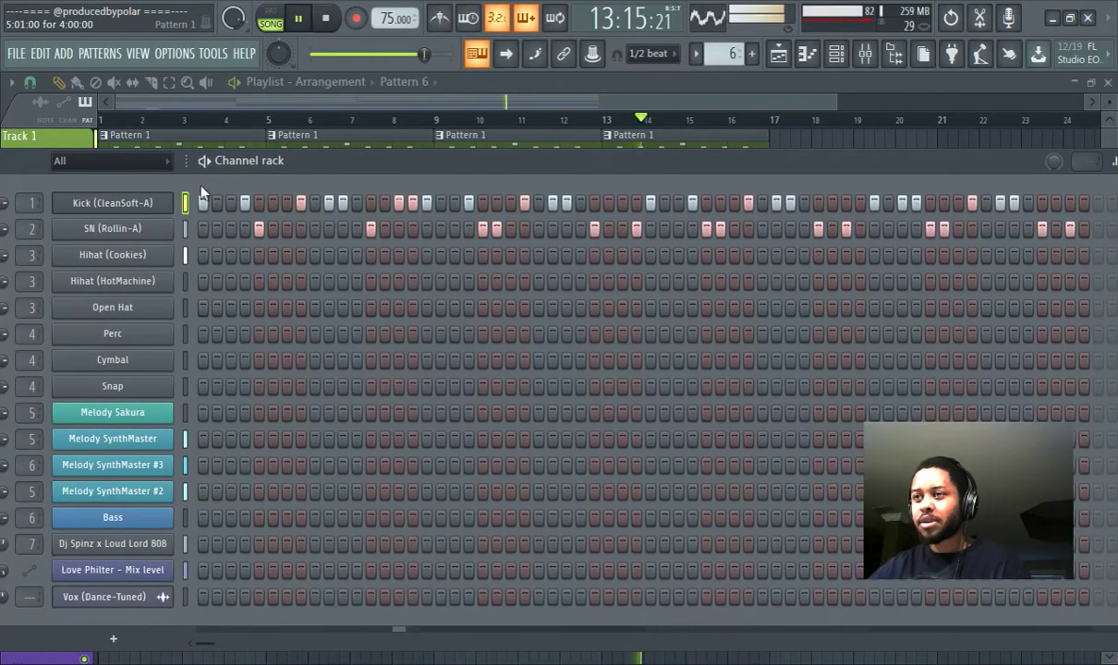
right_click(167, 199)
click(245, 374)
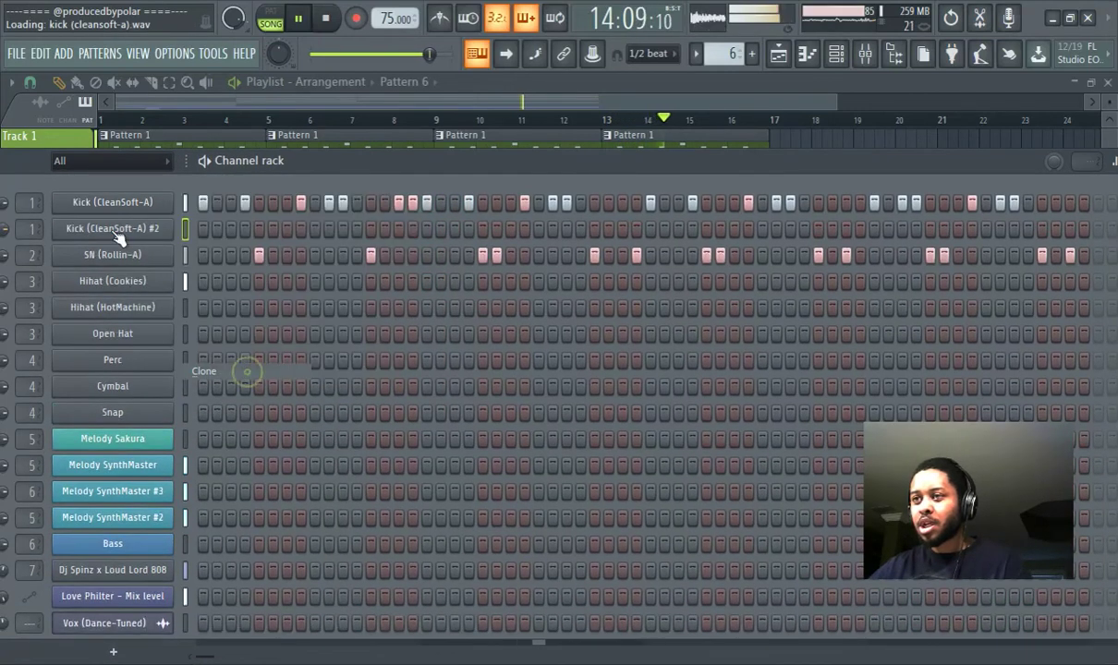
right_click(171, 202)
click(340, 219)
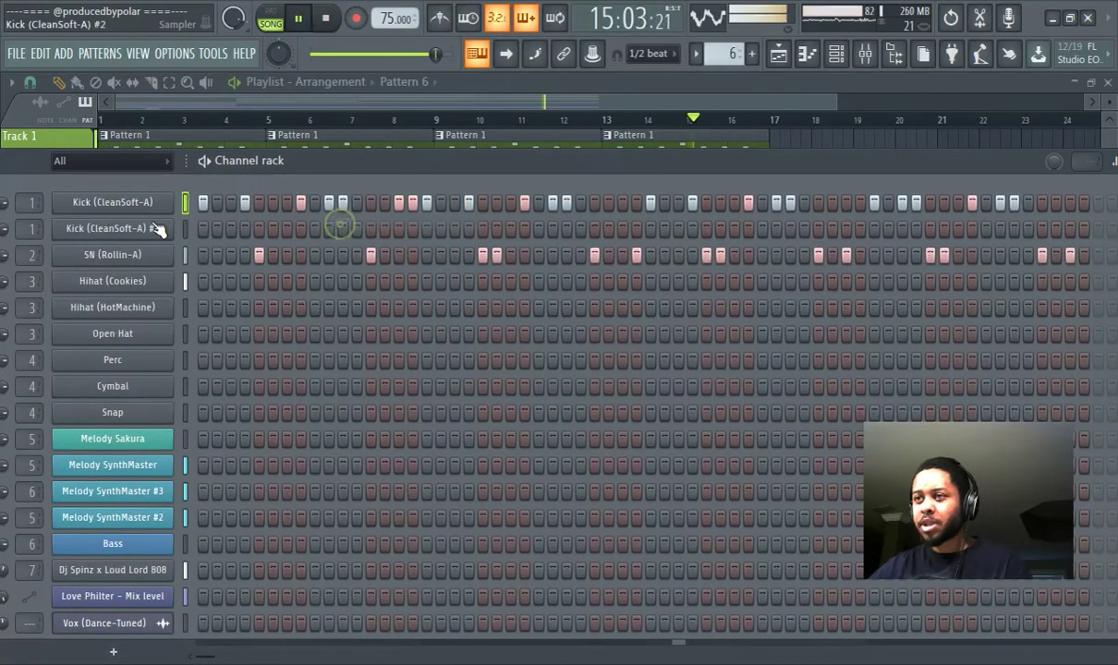
right_click(154, 227)
click(352, 262)
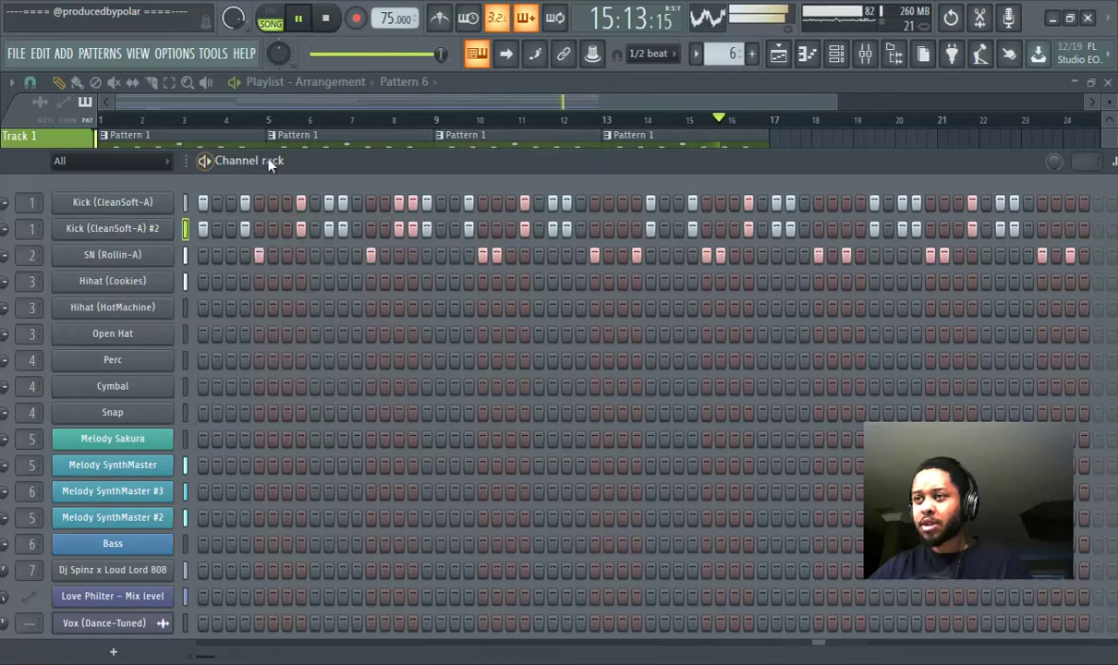
Pan Kick (CleanSoft-A) 30% right and its clone to the left.
drag(215, 156, 261, 156)
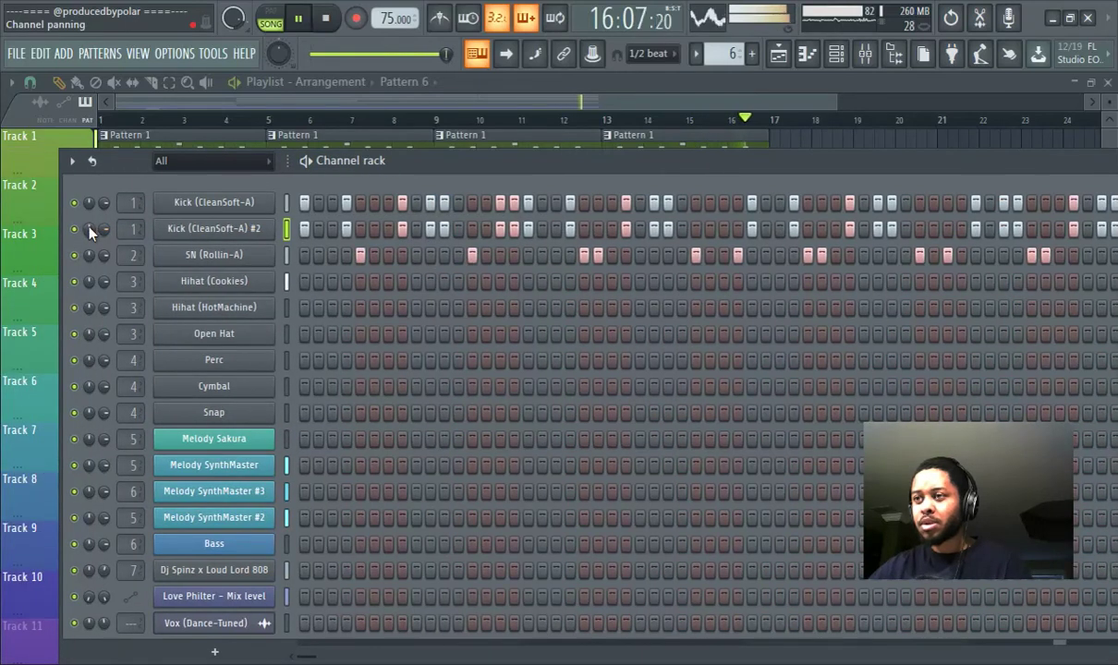
drag(88, 230, 89, 189)
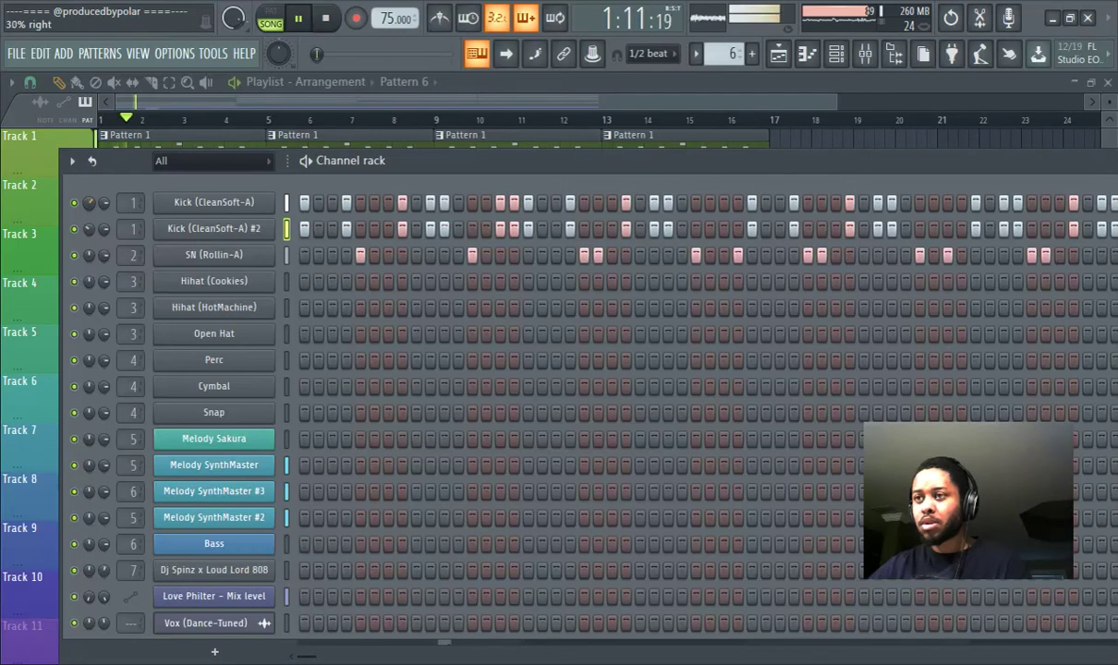
Clone the SN (Rollin-A) channel and copy its Pattern 6 hits into the clone.
right_click(214, 255)
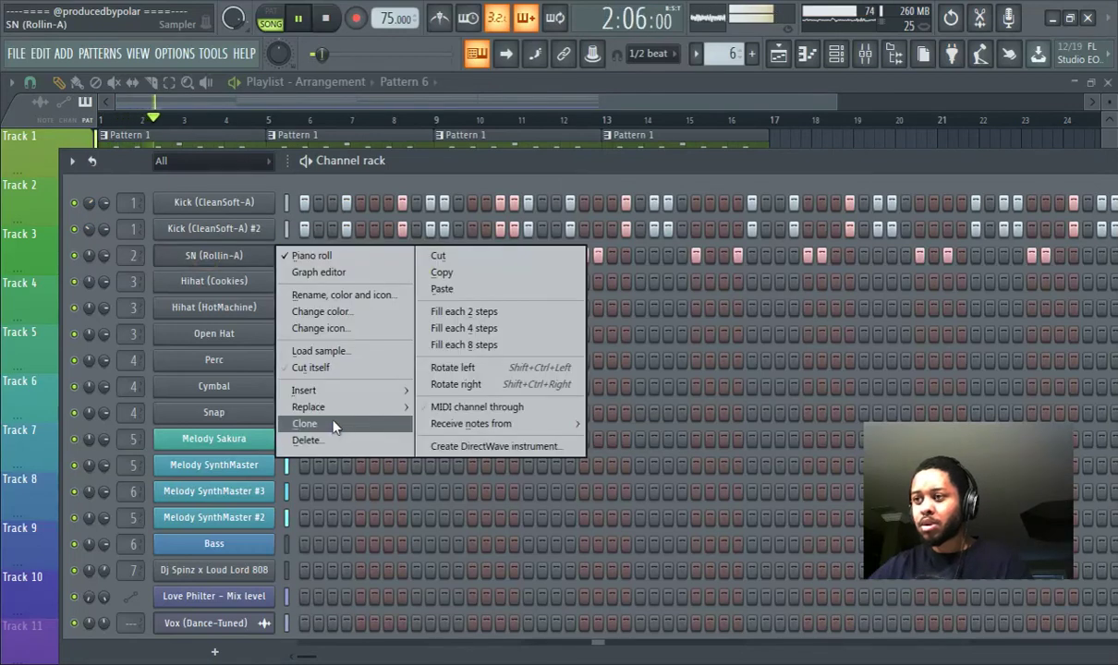
click(328, 423)
right_click(227, 256)
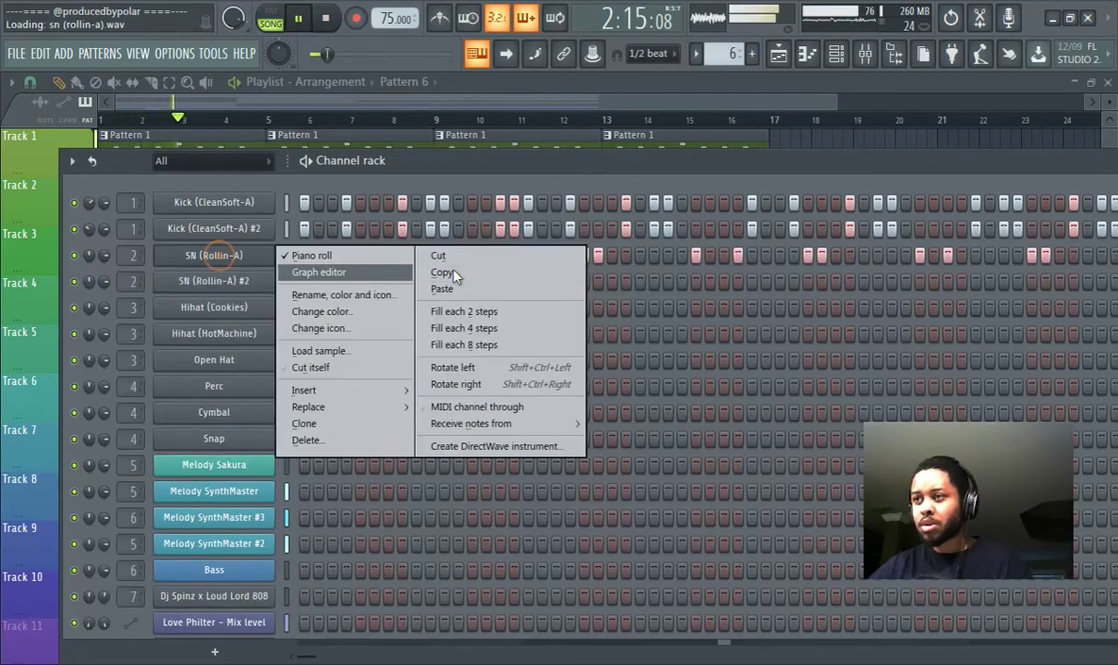
click(459, 271)
right_click(205, 288)
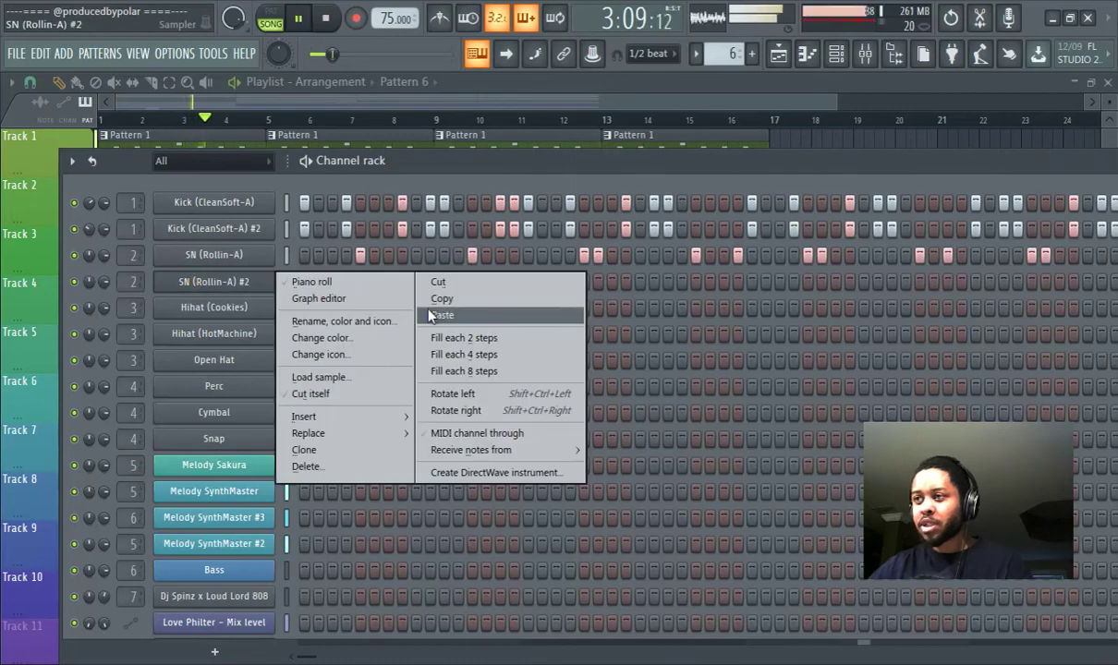
click(448, 316)
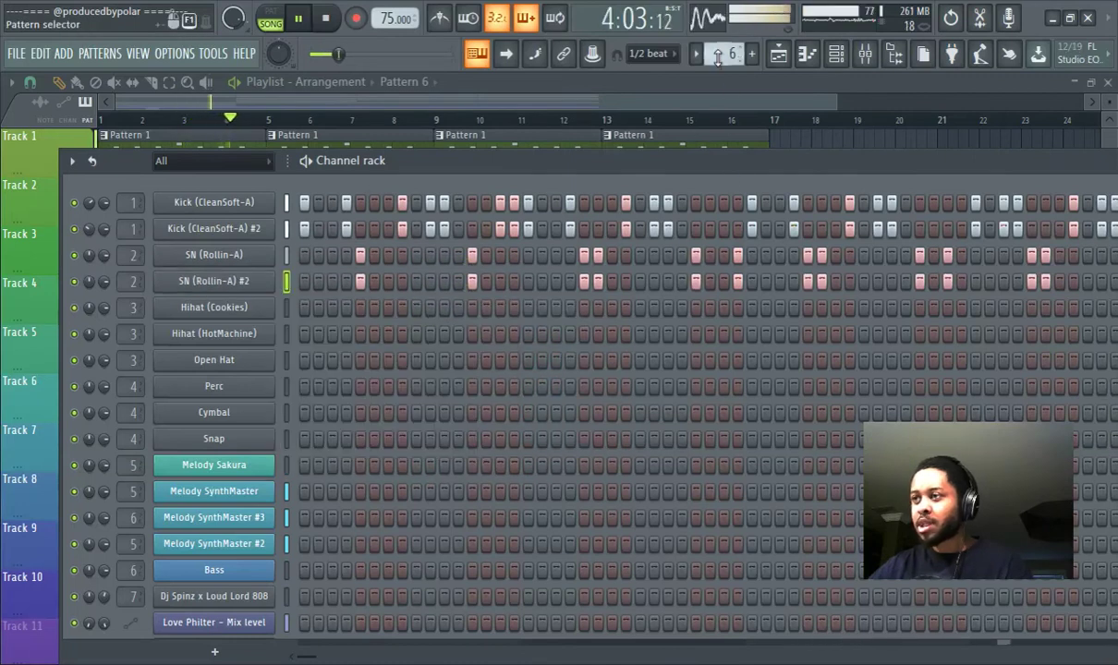
Switch to Pattern 5 and copy the SN (Rollin-A) hits into SN (Rollin-A) #2.
scroll(725, 53, down, 1)
right_click(220, 254)
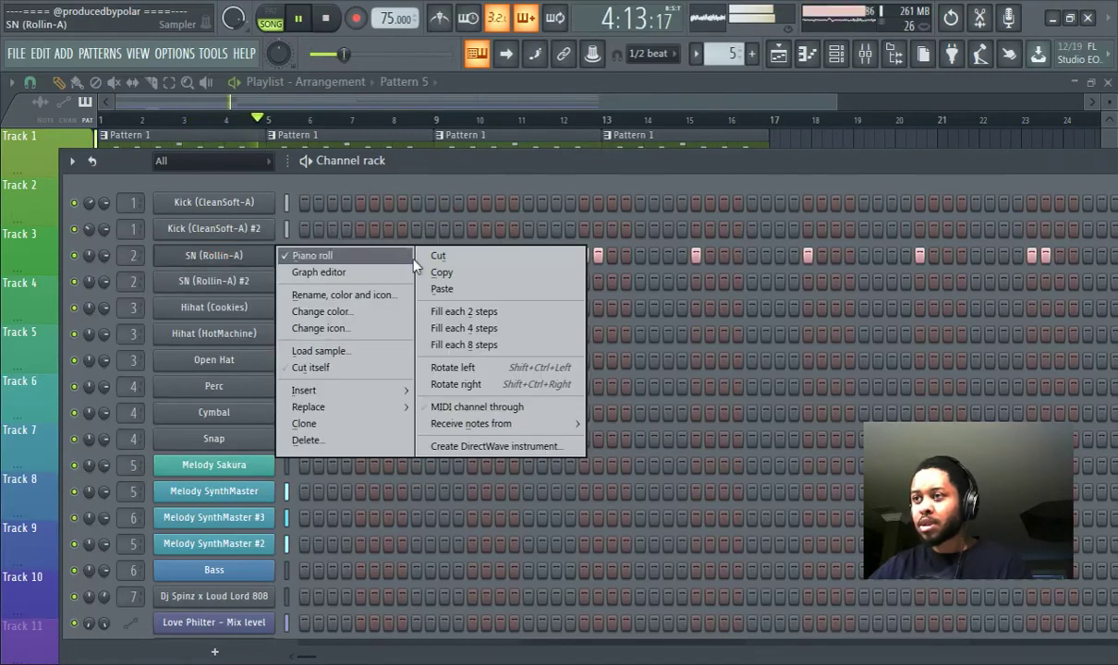
click(443, 269)
right_click(229, 282)
click(448, 314)
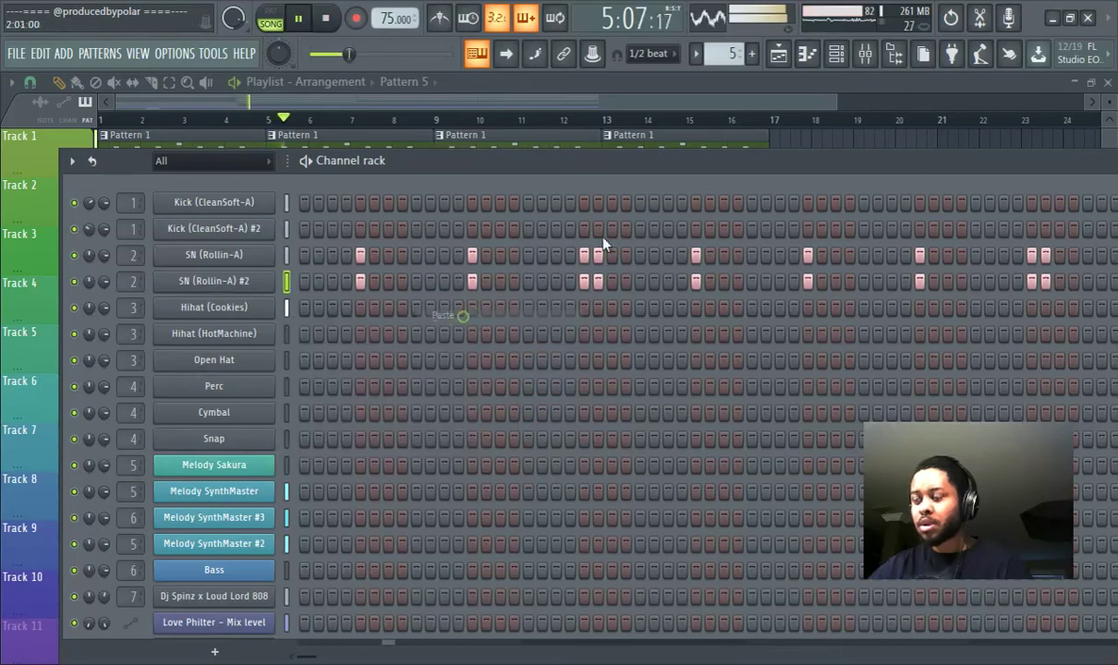
Return to Pattern 6, lower the SN (Rollin-A) channel volume to 65% and pan it to the left.
scroll(708, 55, up, 1)
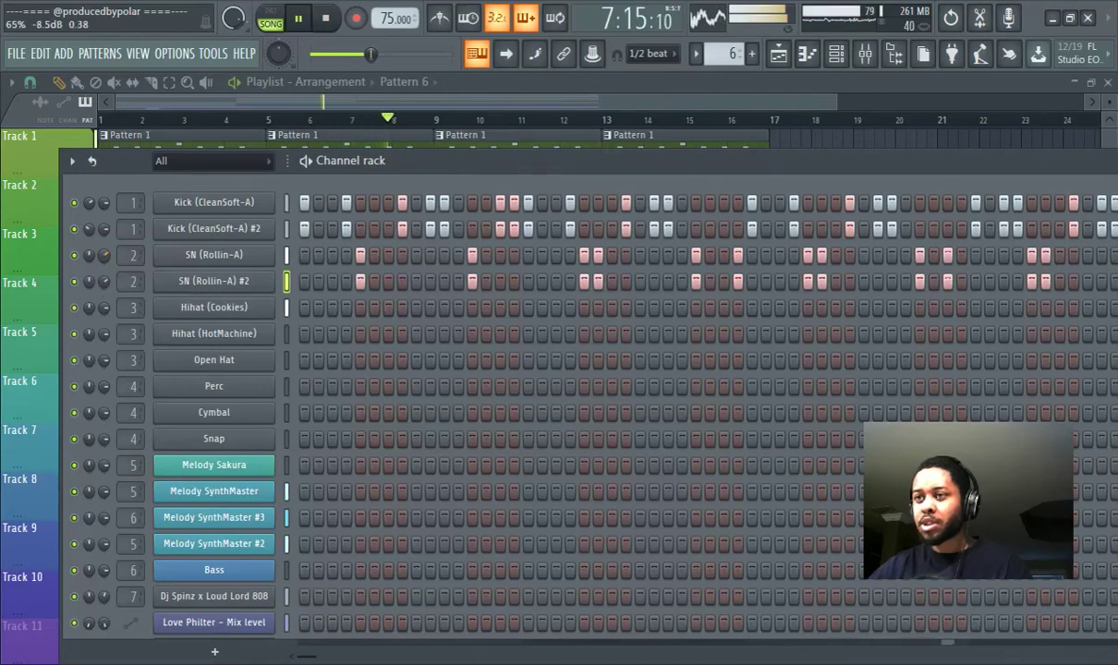
mouse_move(84, 255)
mouse_down()
mouse_move(86, 279)
mouse_move(87, 263)
mouse_up()
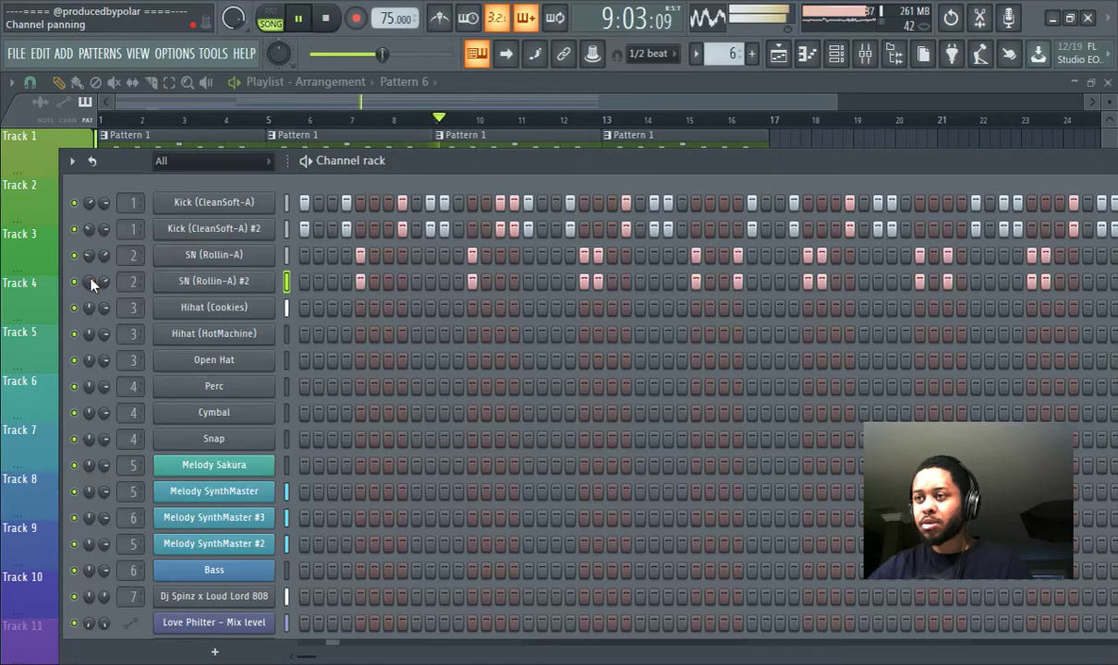
click(285, 98)
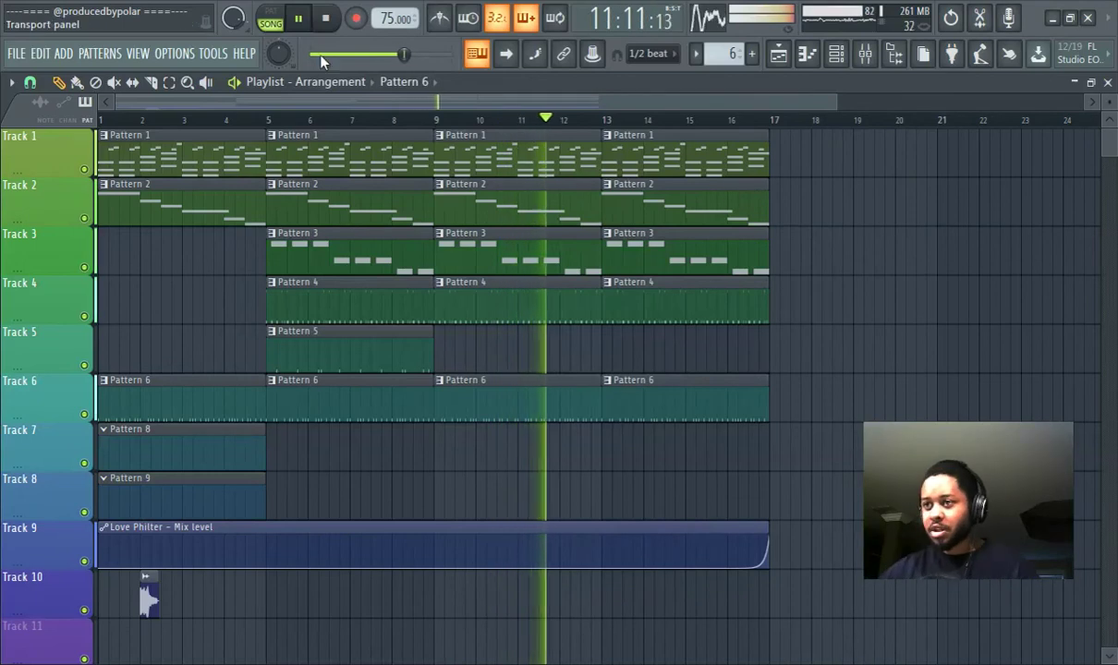
Remove the two Pattern 6 clips covering bars 1 to 8 from Track 6.
right_click(198, 403)
right_click(312, 402)
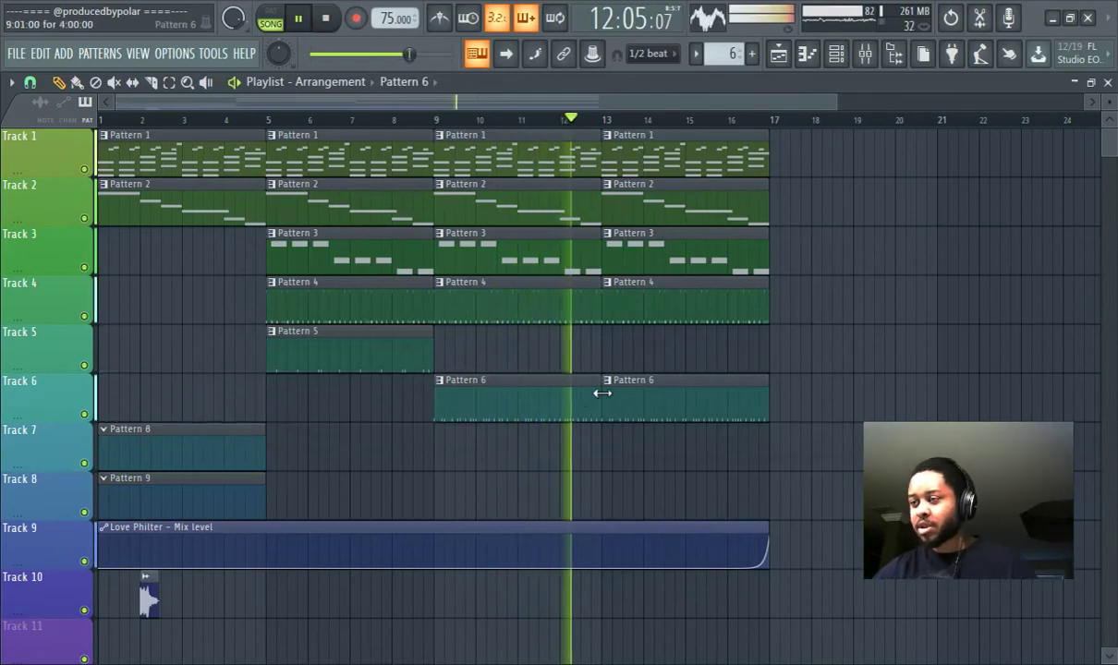
Reshape the Love Philter mix level automation to stay at 0% until bar 13, then jump to full level through bar 16.
right_click(602, 539)
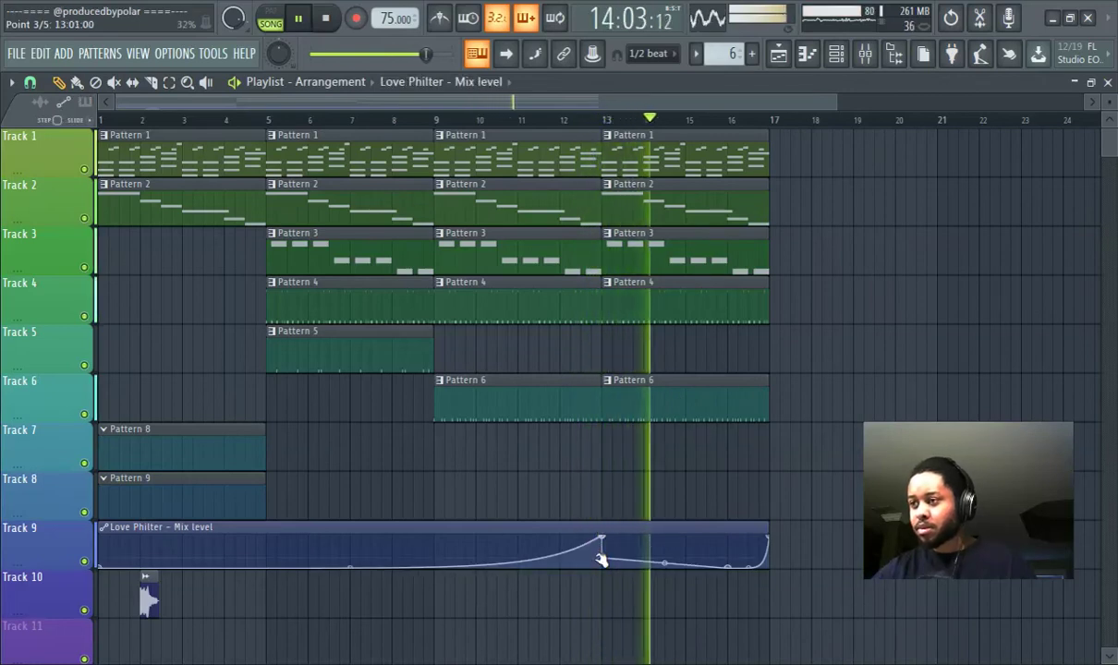
drag(605, 543, 604, 577)
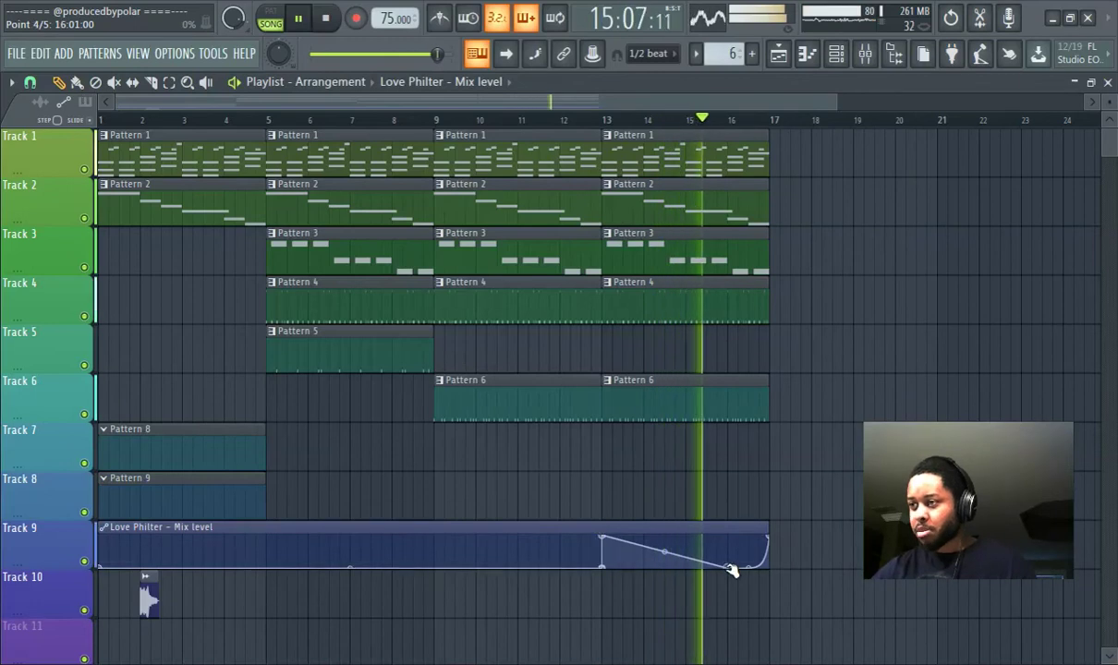
drag(729, 567, 731, 513)
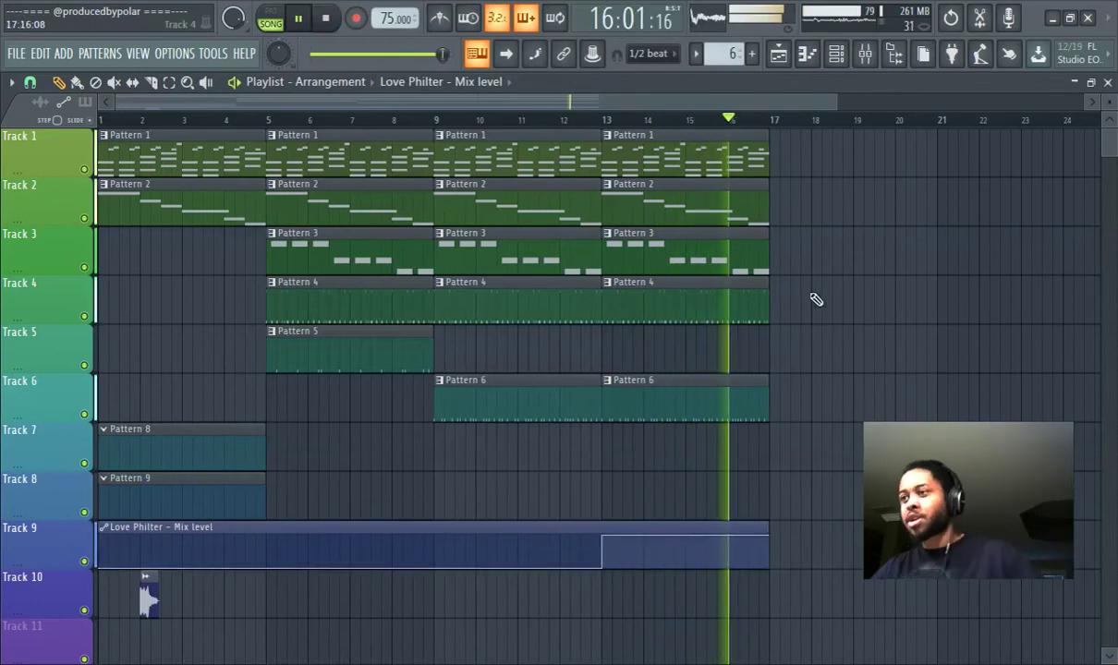
Duplicate the Pattern 1 and Pattern 2 clips at bar 13 twice so both tracks fill bars 17 to 24.
drag(605, 128, 765, 220)
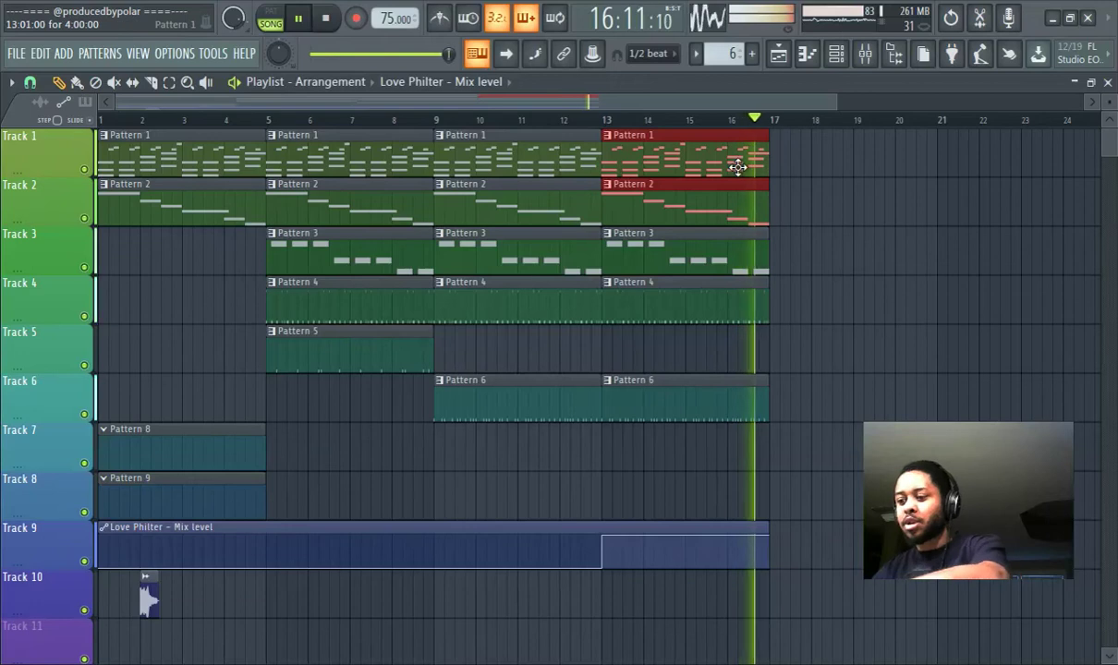
key(ctrl+b)
drag(665, 96, 784, 102)
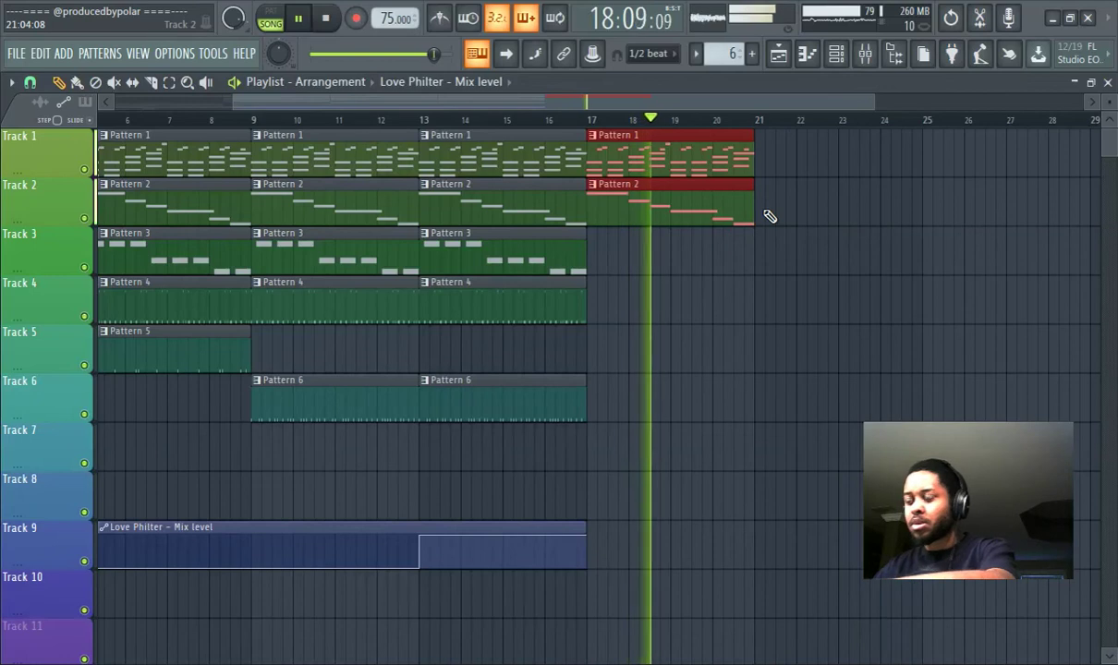
mouse_move(776, 224)
mouse_down()
mouse_move(723, 130)
mouse_move(723, 170)
mouse_up()
key(ctrl+b)
Add a Pattern 4 clip at bar 21 on Track 4 and a Pattern 6 clip at bar 25 on Track 6.
click(342, 314)
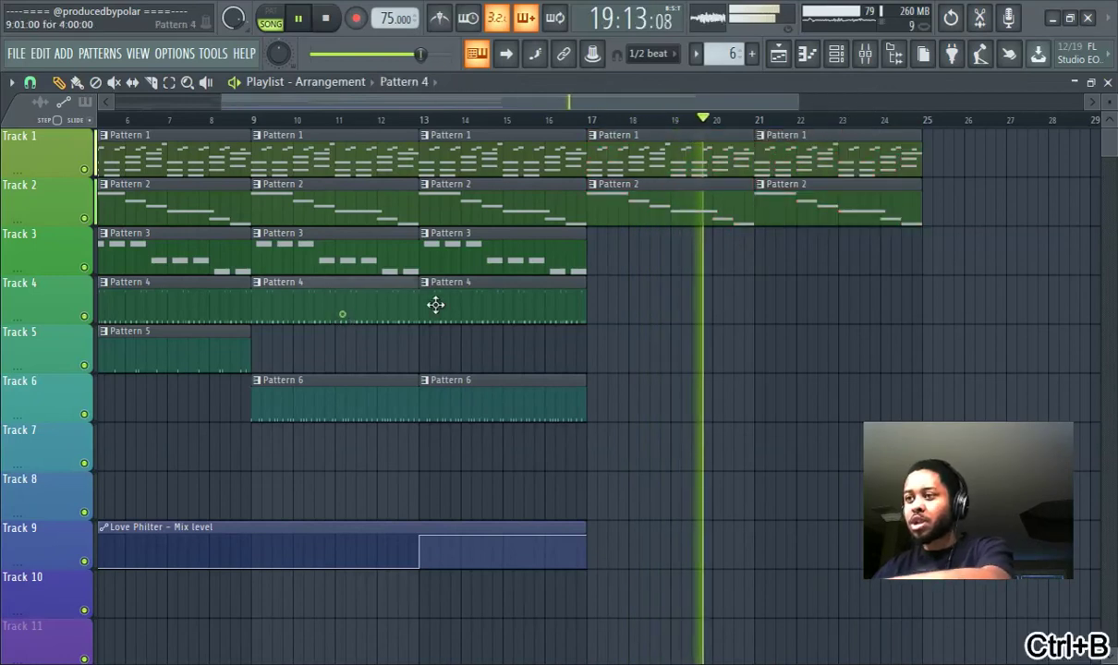
click(756, 293)
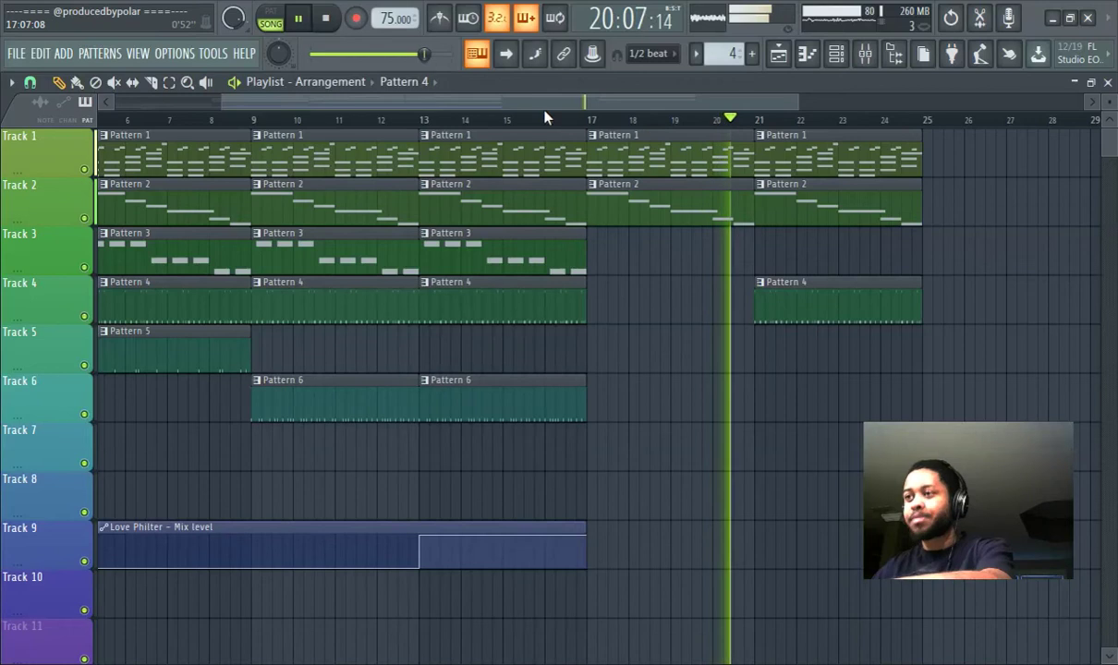
drag(555, 111, 698, 113)
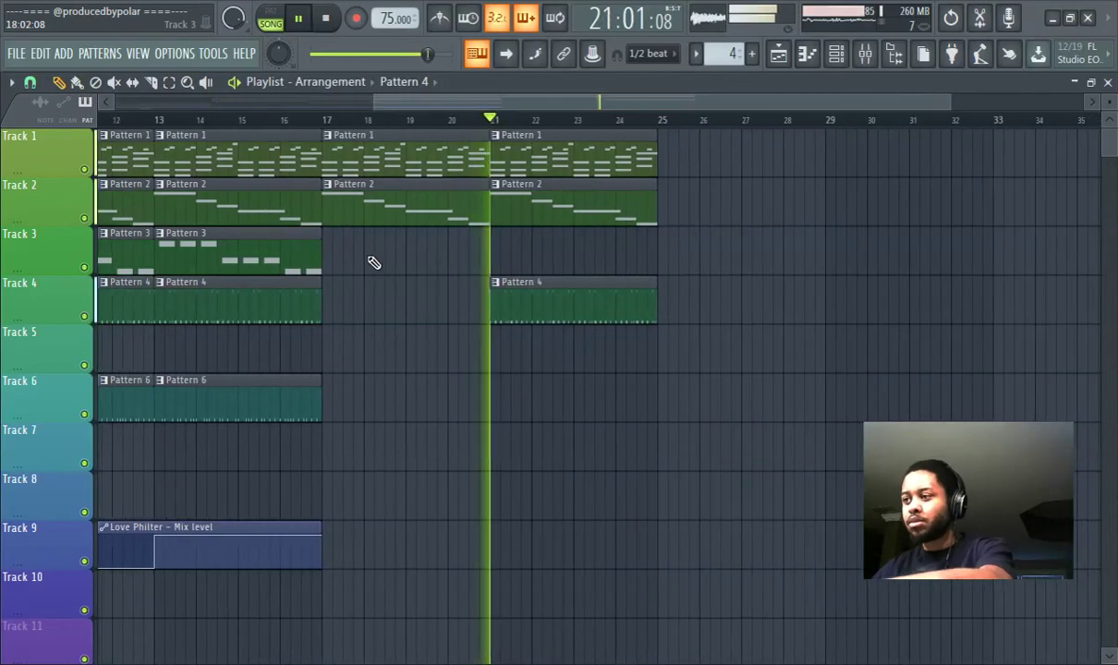
click(287, 382)
click(658, 393)
Duplicate the last Pattern 1 and Pattern 2 clips into bars 25 to 28 and add a Pattern 4 clip at bar 25.
drag(652, 218, 605, 158)
key(ctrl+b)
click(641, 304)
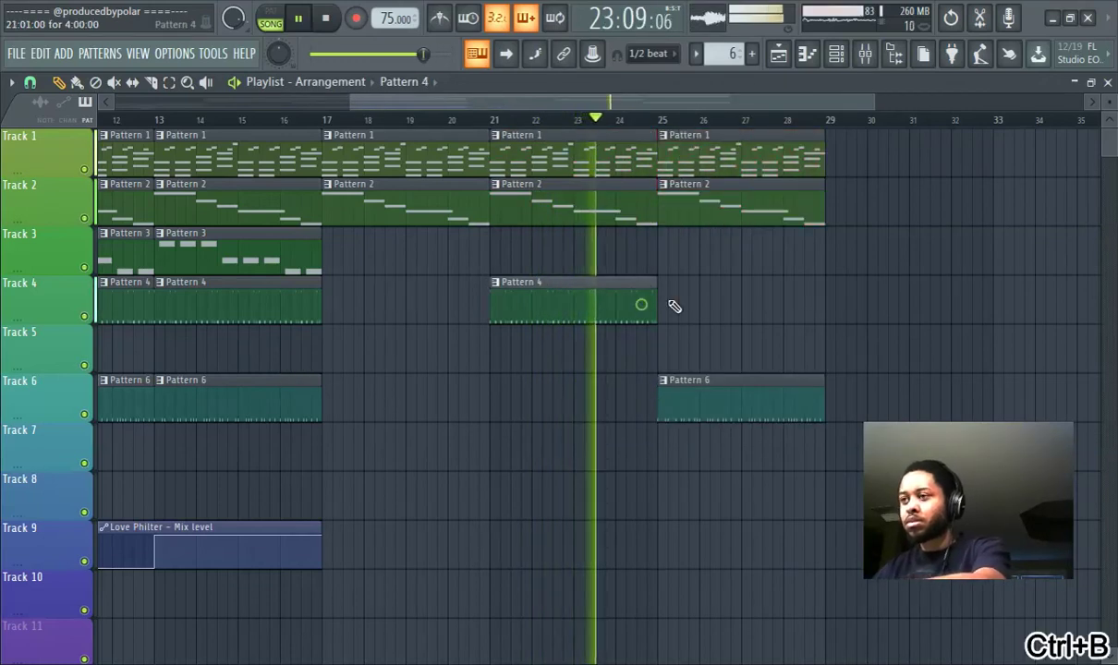
click(667, 304)
scroll(666, 299, down, 3)
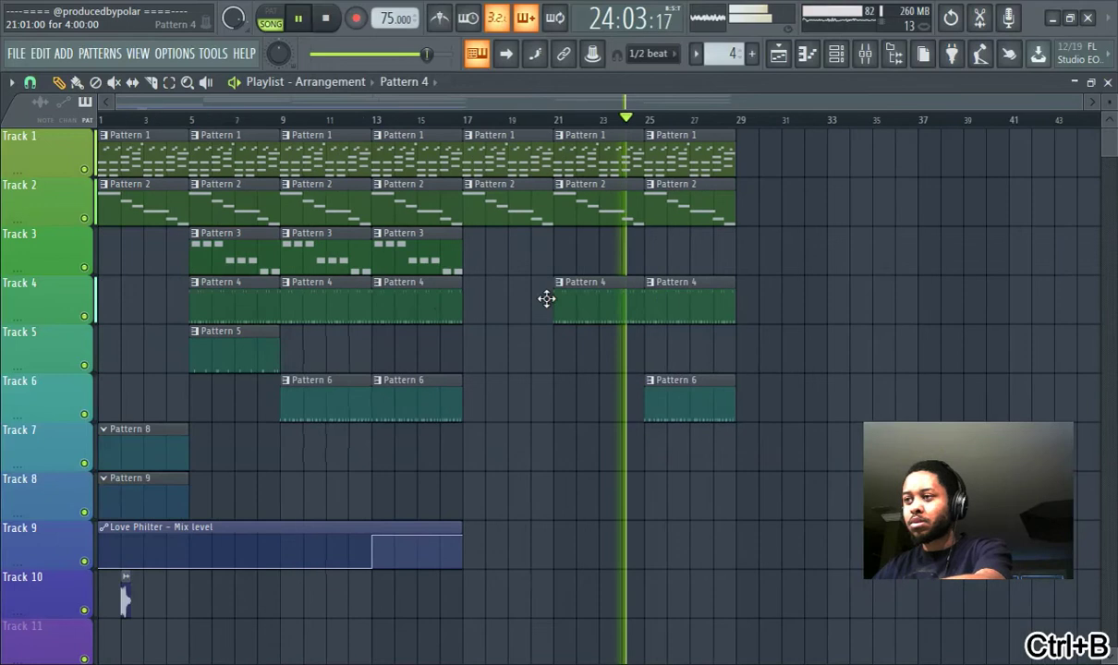
click(431, 269)
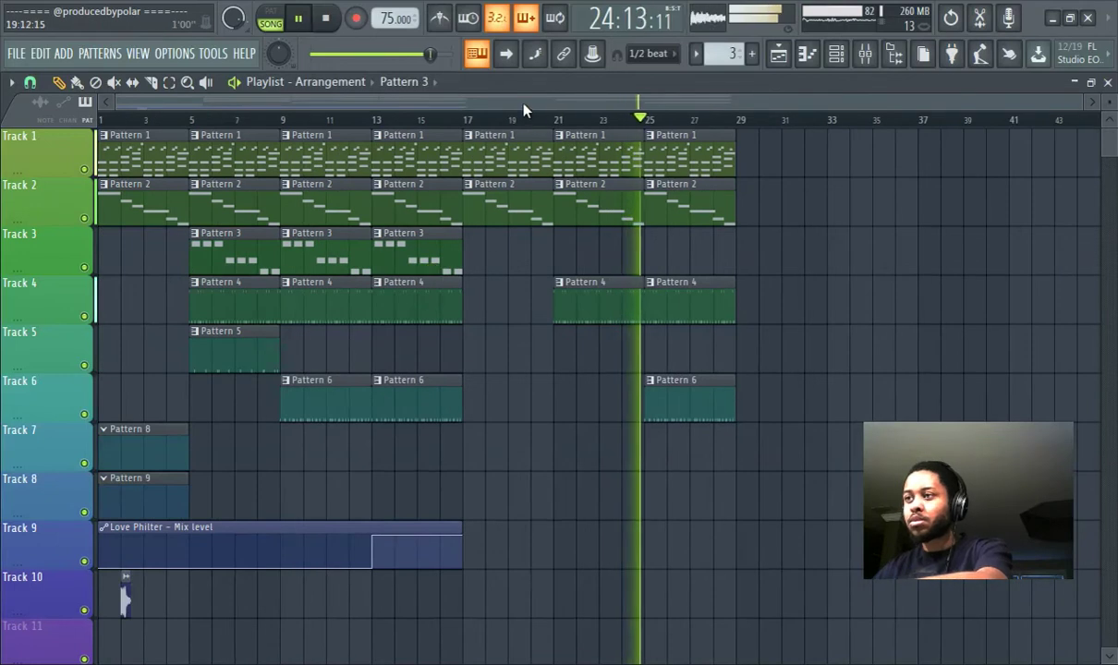
scroll(668, 323, up, 3)
scroll(657, 314, up, 2)
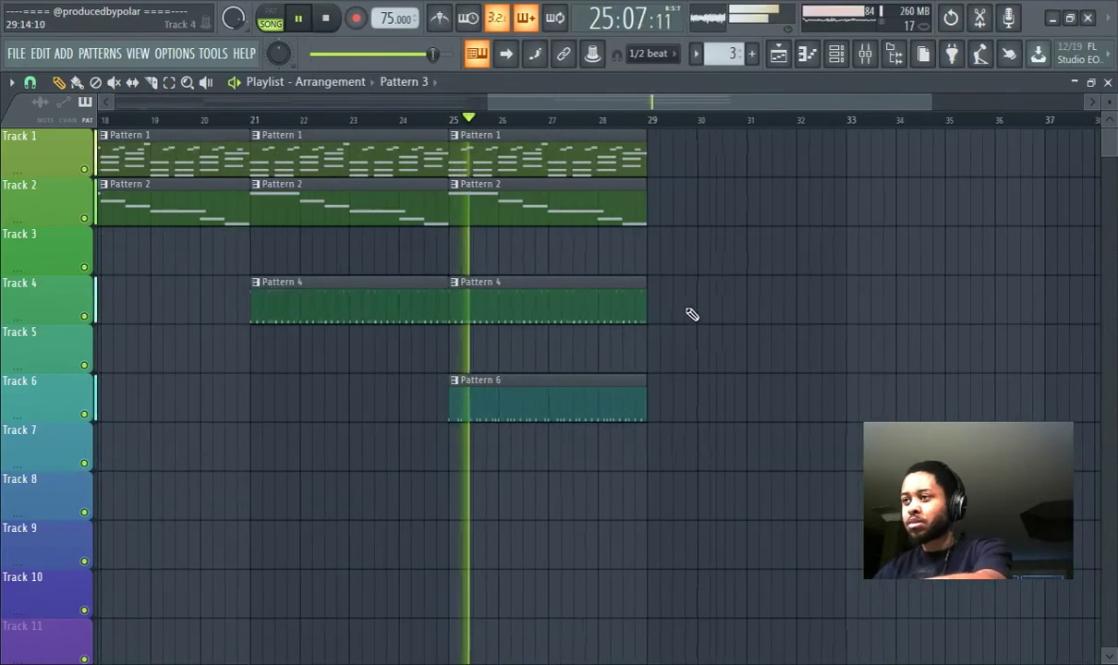
scroll(599, 279, down, 3)
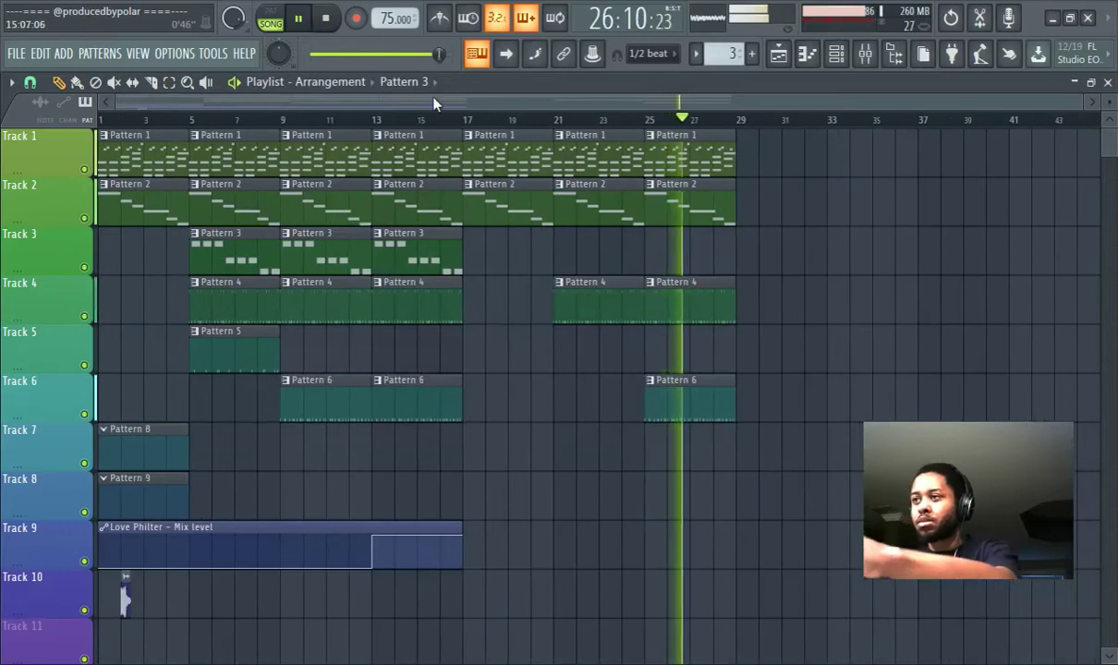
Enable Fruity parametric EQ 2 on the Kick and Snare/Clap mixer tracks.
click(864, 52)
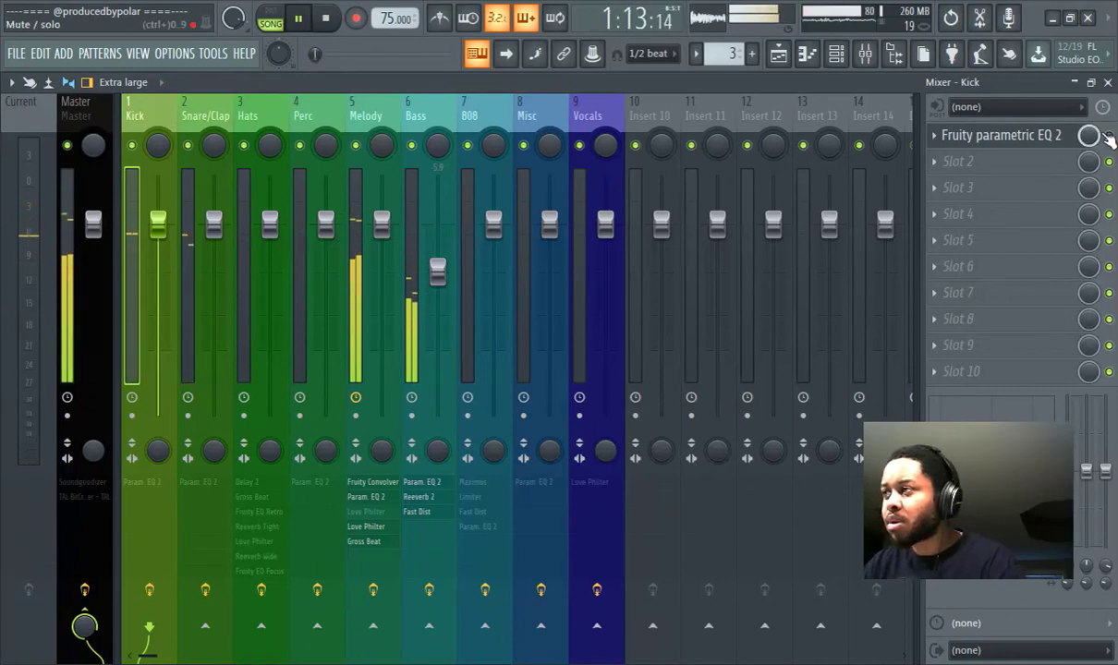
click(1058, 148)
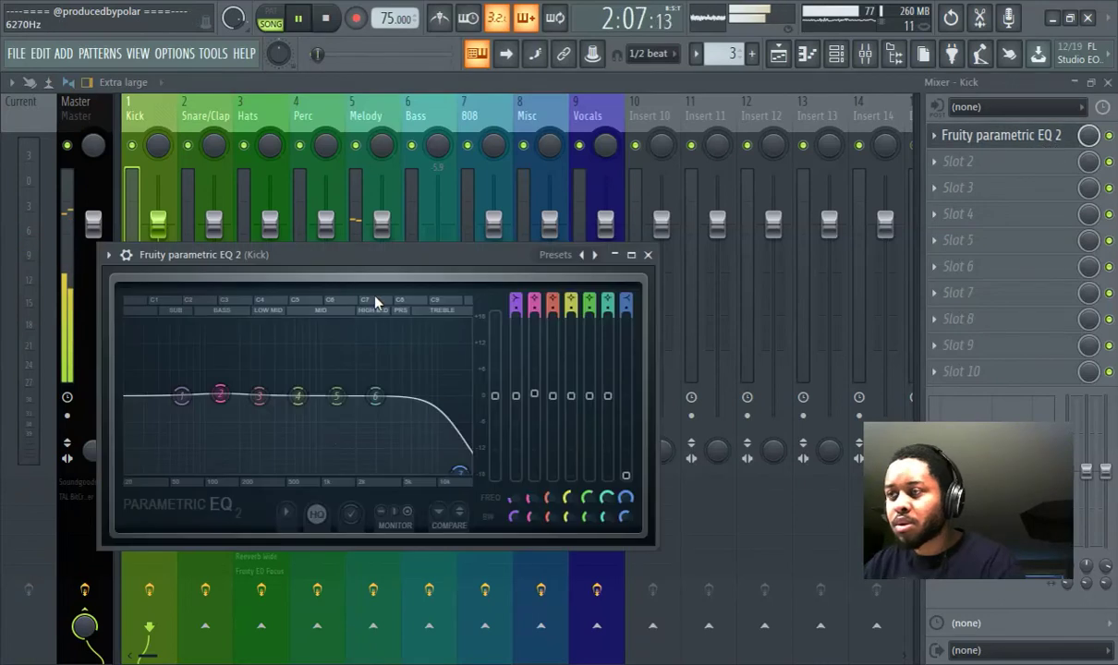
click(197, 202)
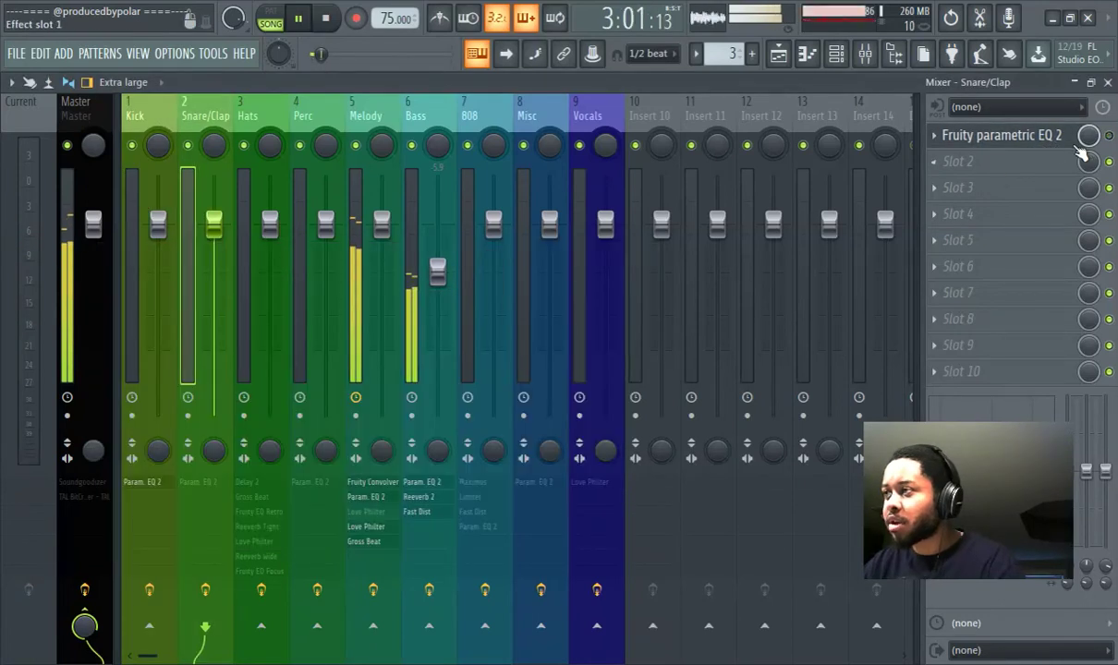
click(1047, 148)
click(1045, 136)
On the Hats mixer track, audition Fruity delay 2, Gross Beat and Fruity EQ Retro by switching each on and off.
click(267, 231)
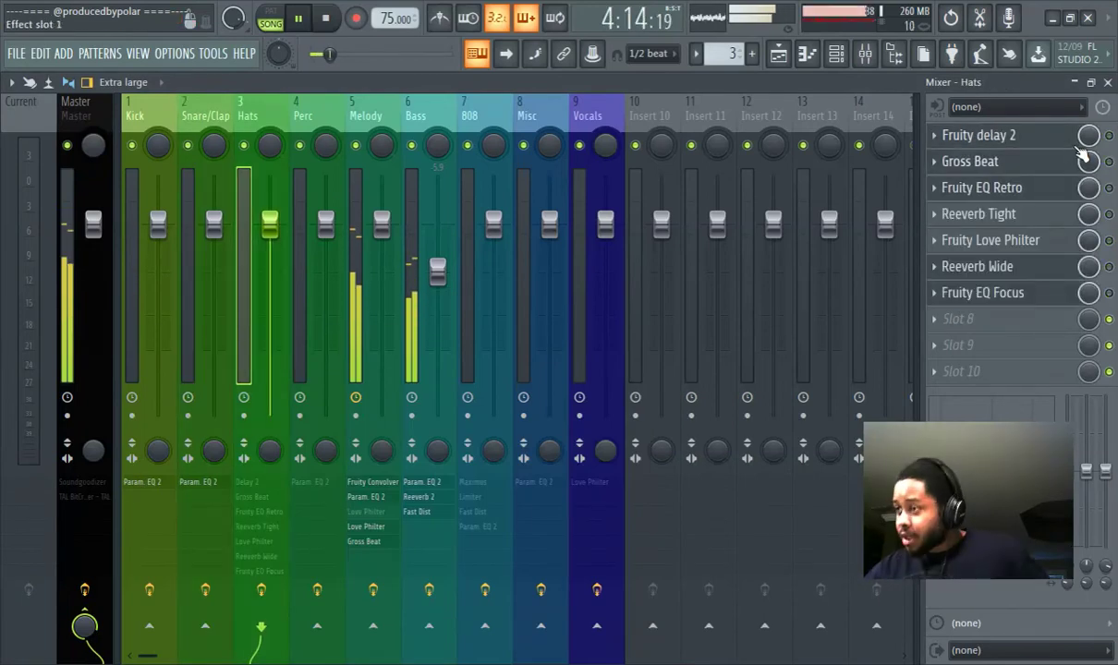
click(1110, 136)
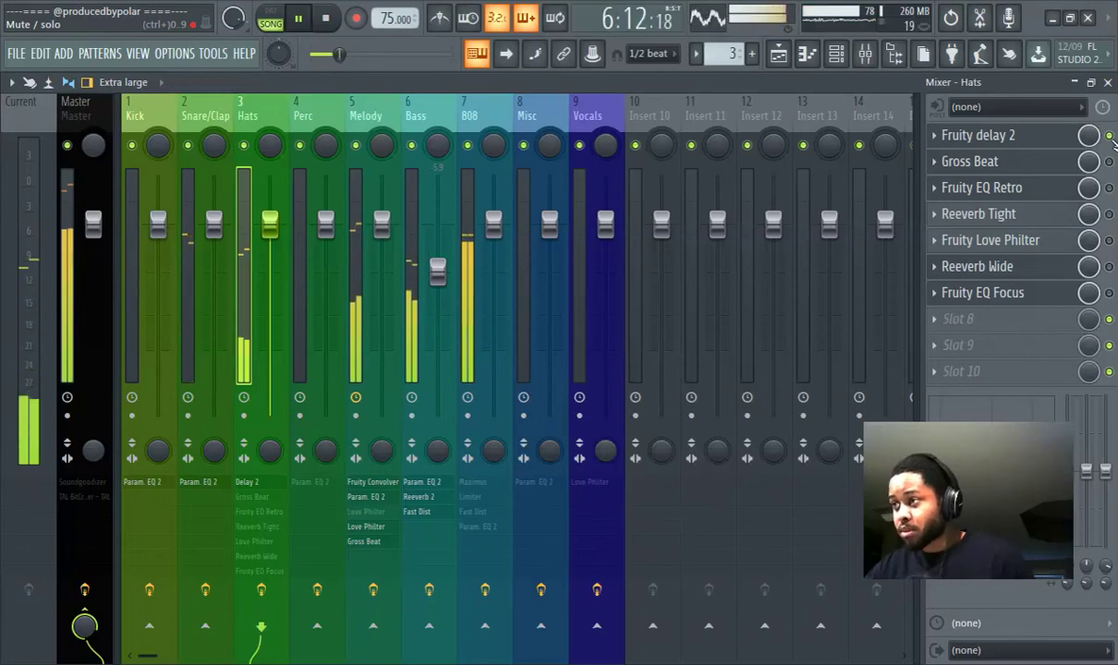
click(1109, 135)
click(1110, 162)
click(1109, 188)
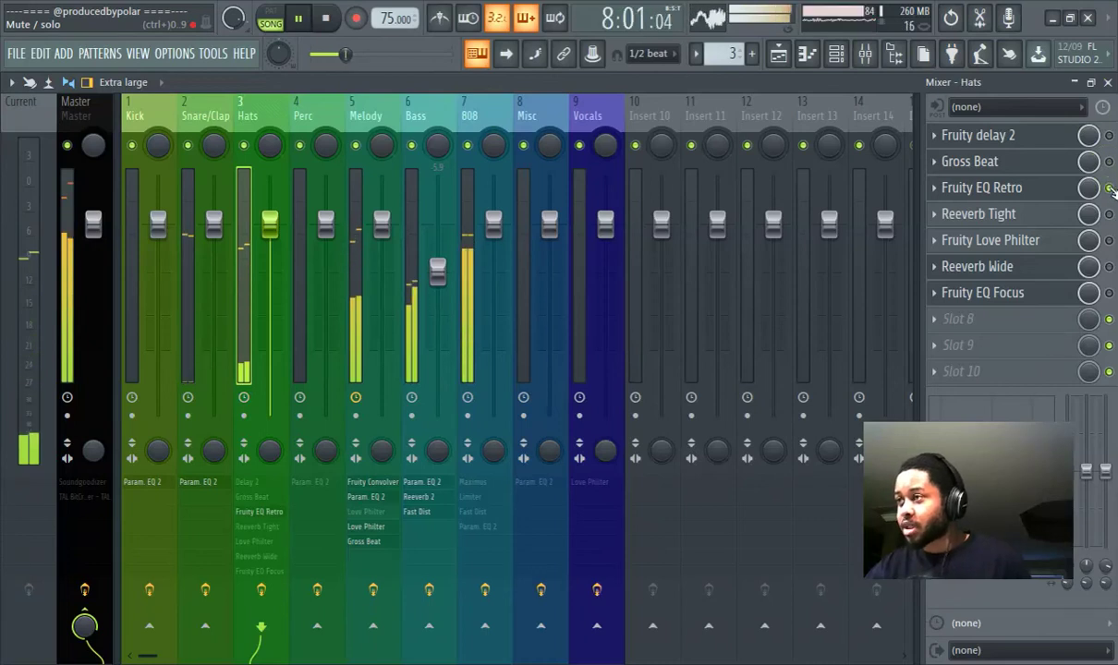
click(1109, 187)
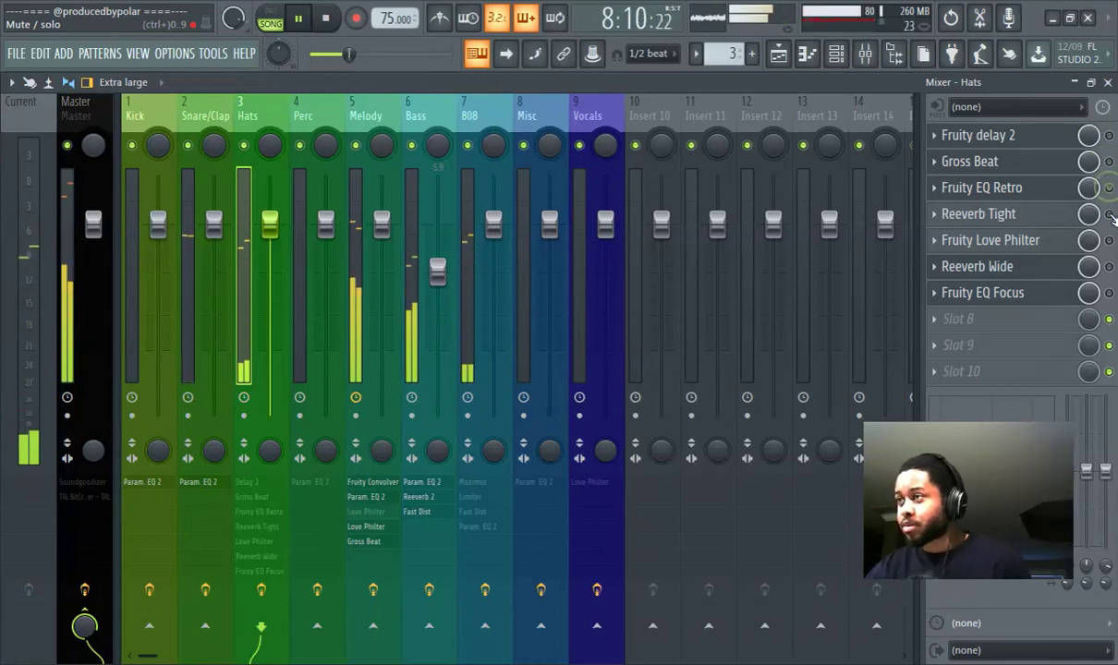
Enable Reeverb Tight on the Hats track and create an automation clip for its mix level.
click(1109, 213)
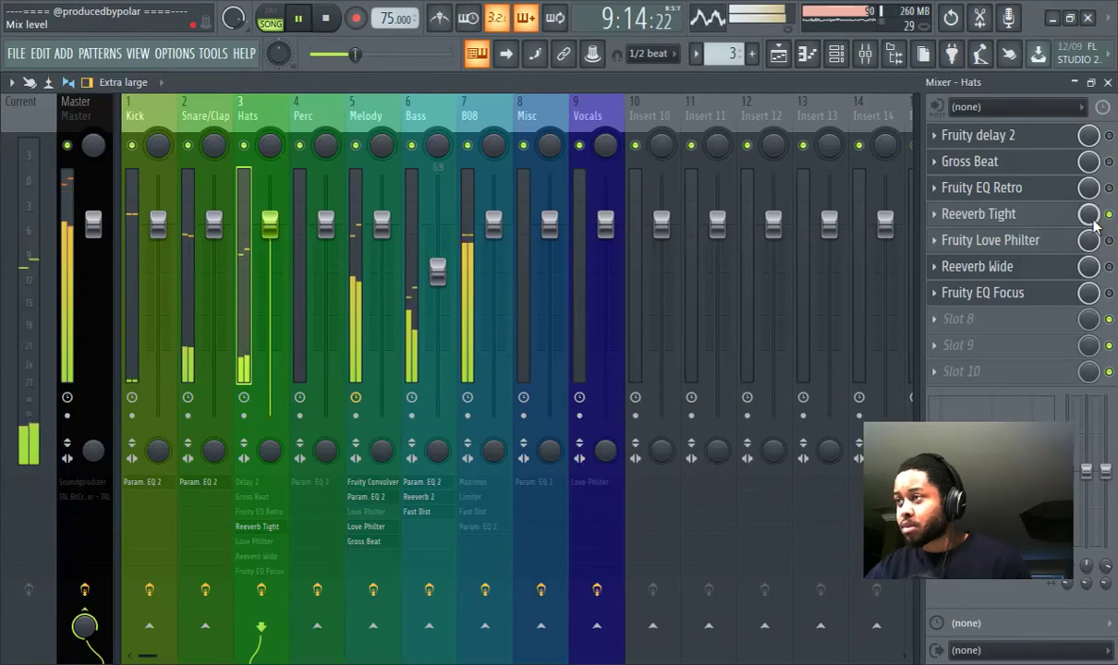
right_click(1090, 216)
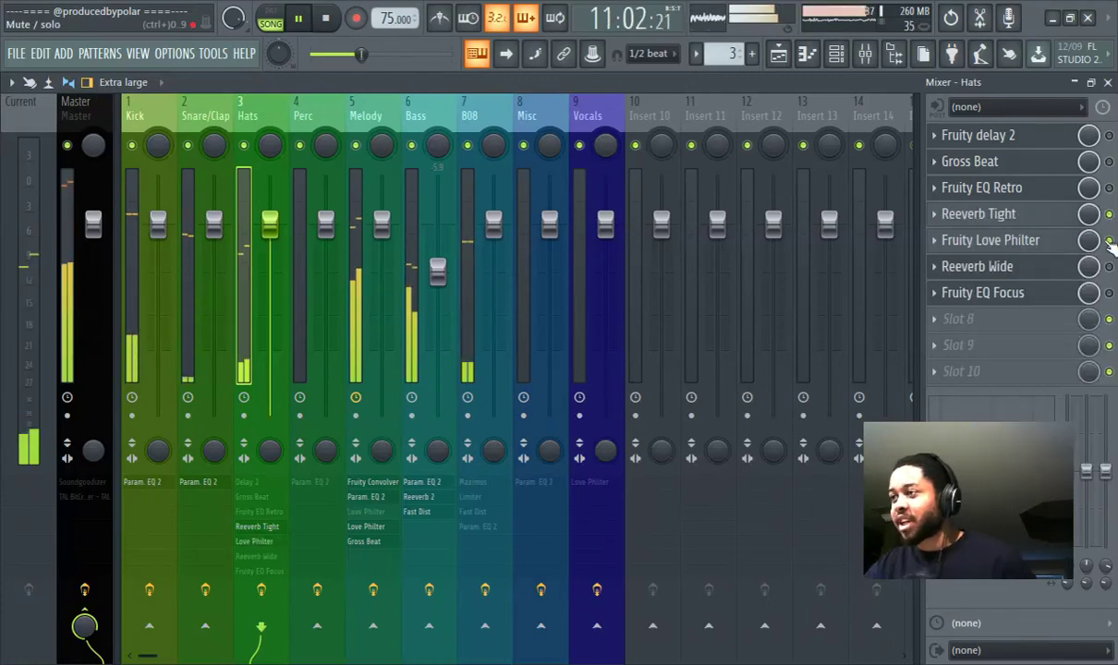
Enable Fruity EQ Focus on the Hats track and shift its band 7 slightly higher in frequency.
click(1108, 292)
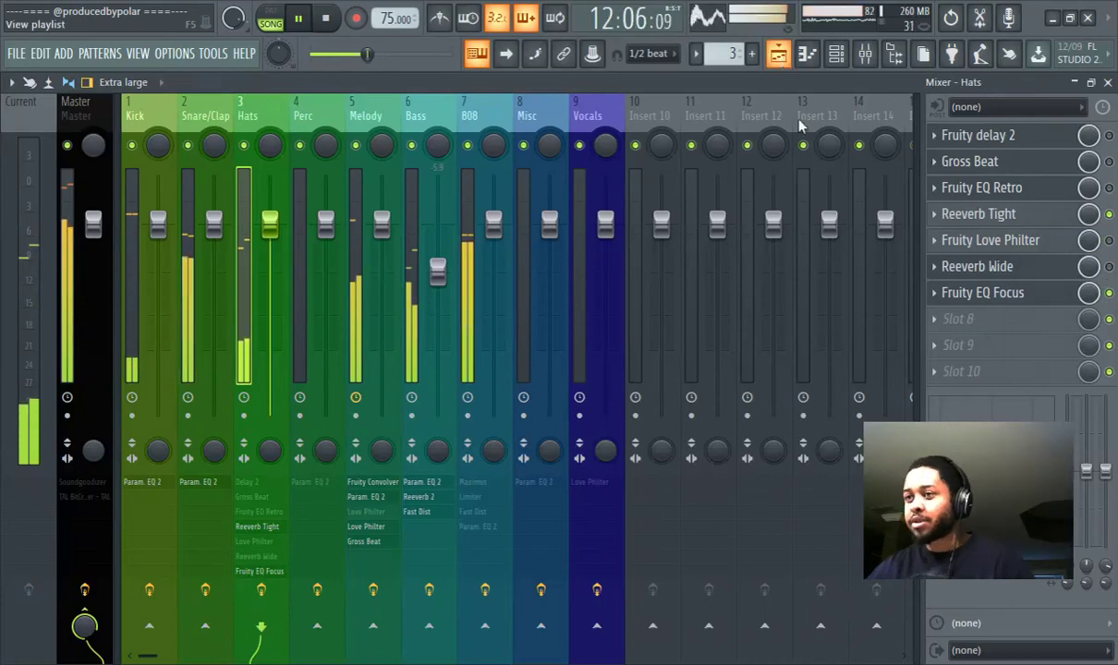
click(969, 294)
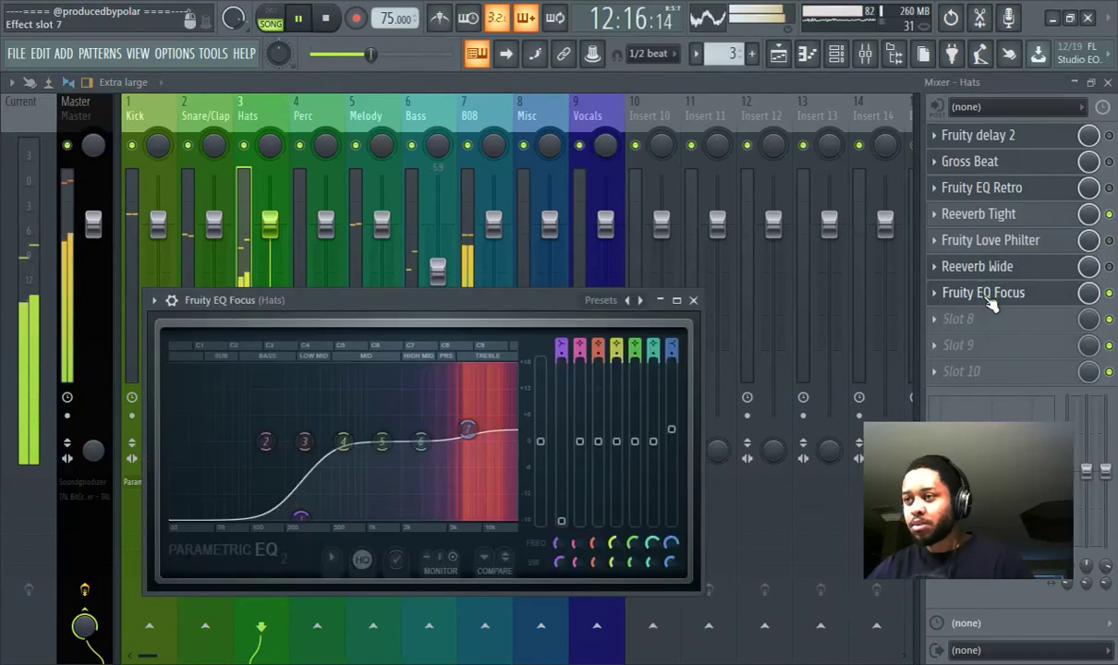
drag(474, 435, 487, 434)
In the playlist, add a point near bar 6 of the Reeverb Tight mix level automation and lower it and the start point to the minimum.
click(776, 57)
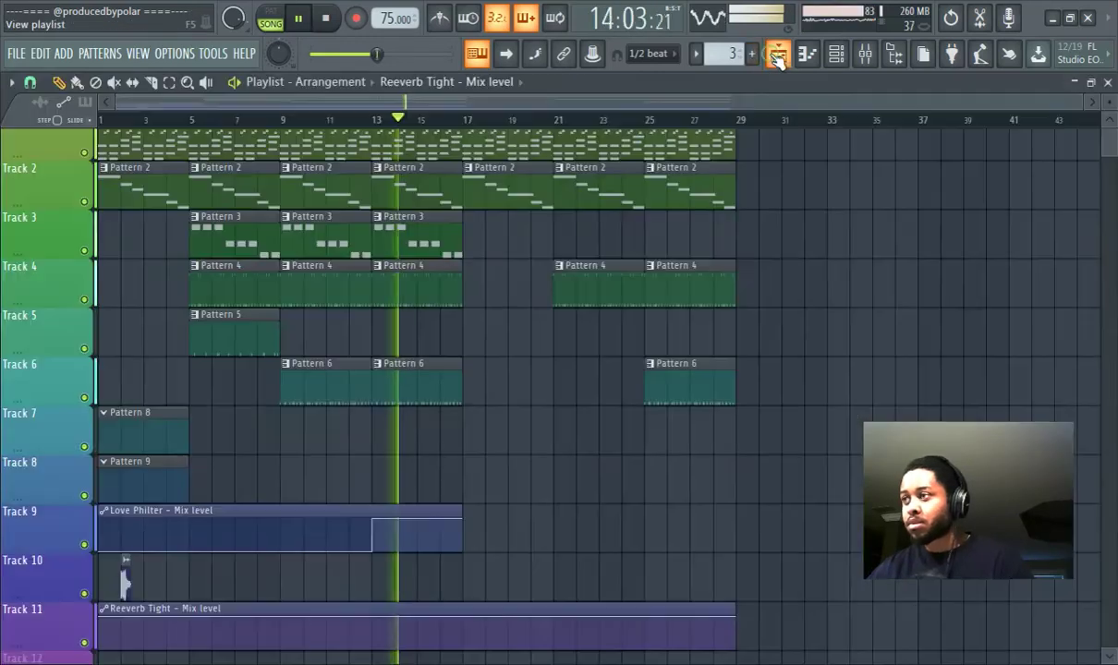
scroll(309, 554, down, 3)
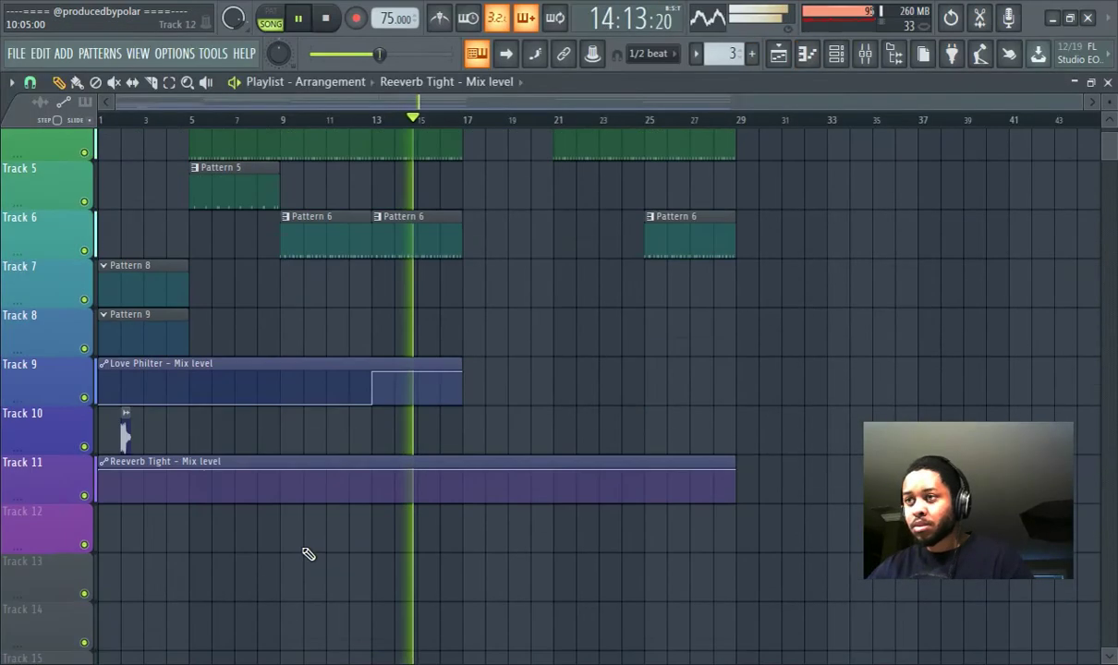
scroll(270, 484, up, 2)
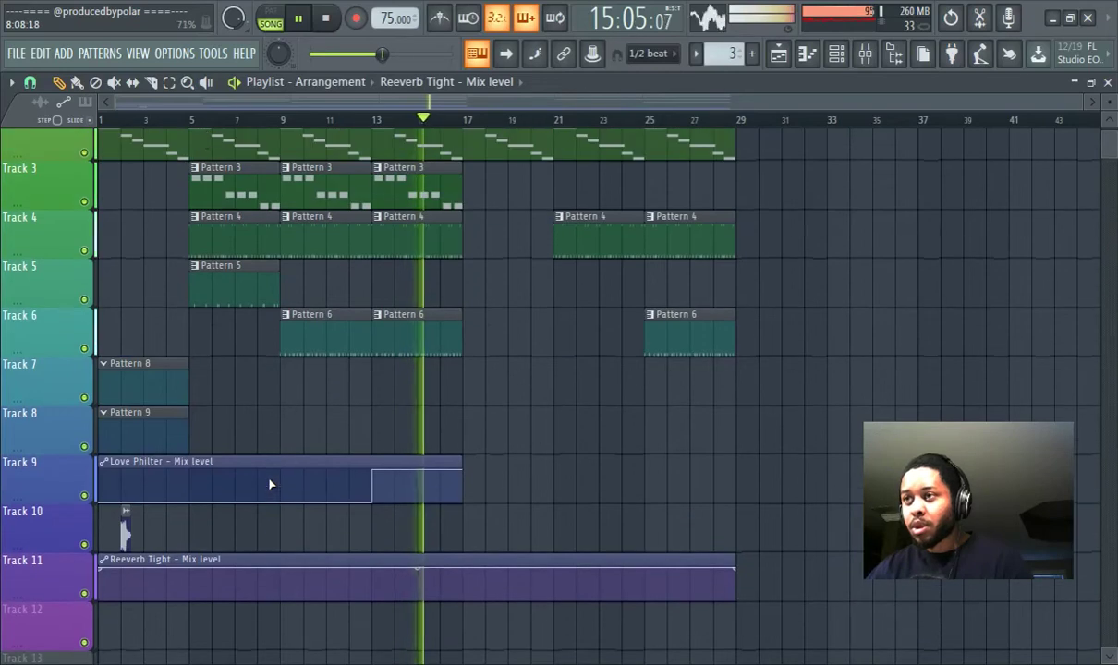
click(145, 116)
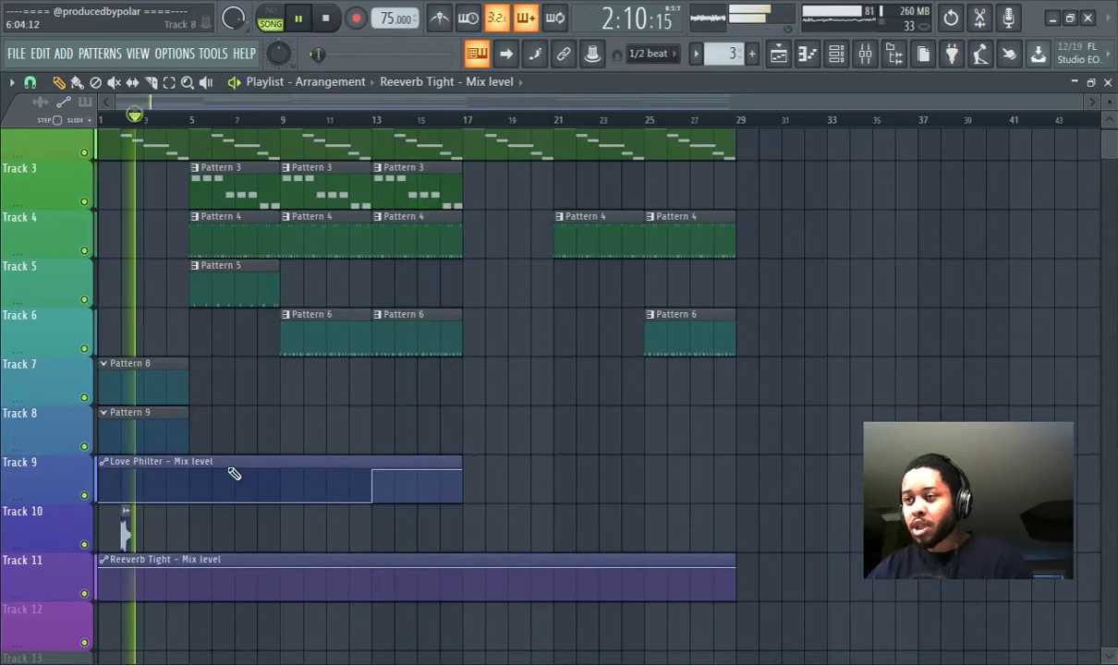
right_click(229, 586)
drag(229, 591, 223, 601)
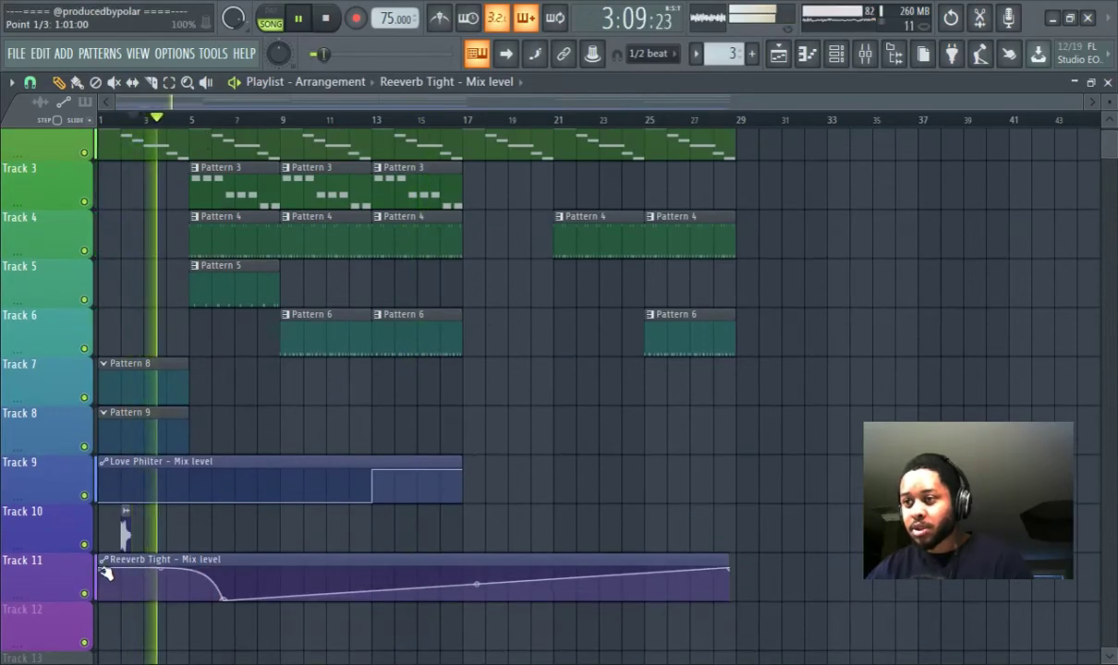
drag(101, 568, 100, 600)
Reshape the Reeverb Tight mix level automation to stay at the minimum until bar 9, then jump straight to full level.
mouse_move(246, 579)
mouse_down()
mouse_move(249, 561)
mouse_move(238, 558)
mouse_move(251, 558)
mouse_up()
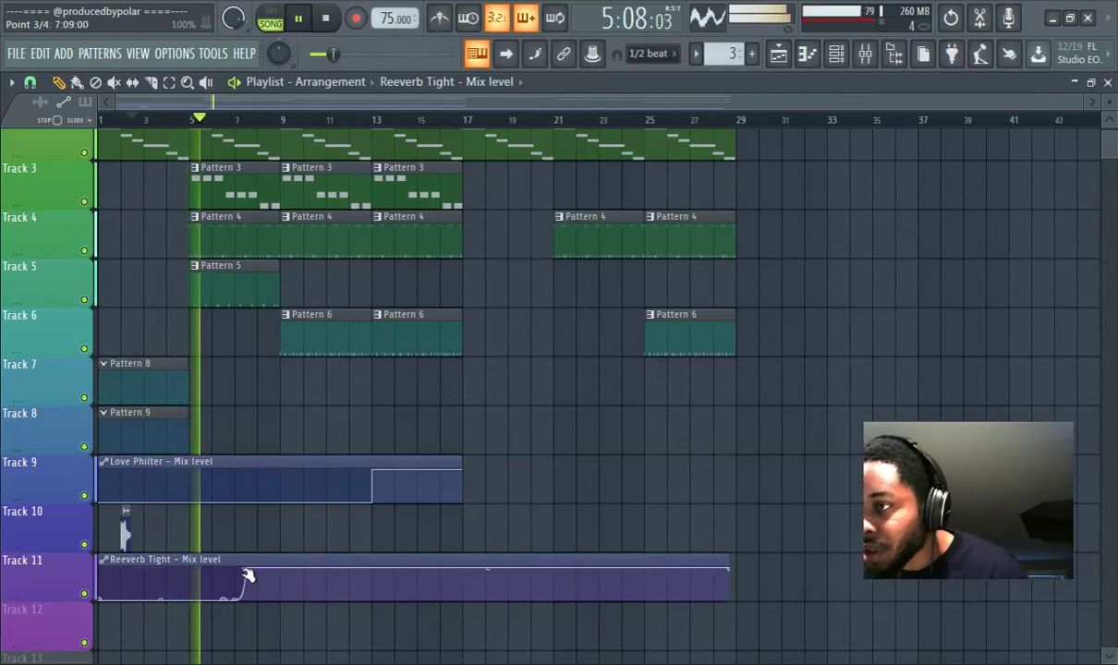
right_click(247, 574)
click(245, 572)
drag(248, 569, 240, 655)
right_click(241, 598)
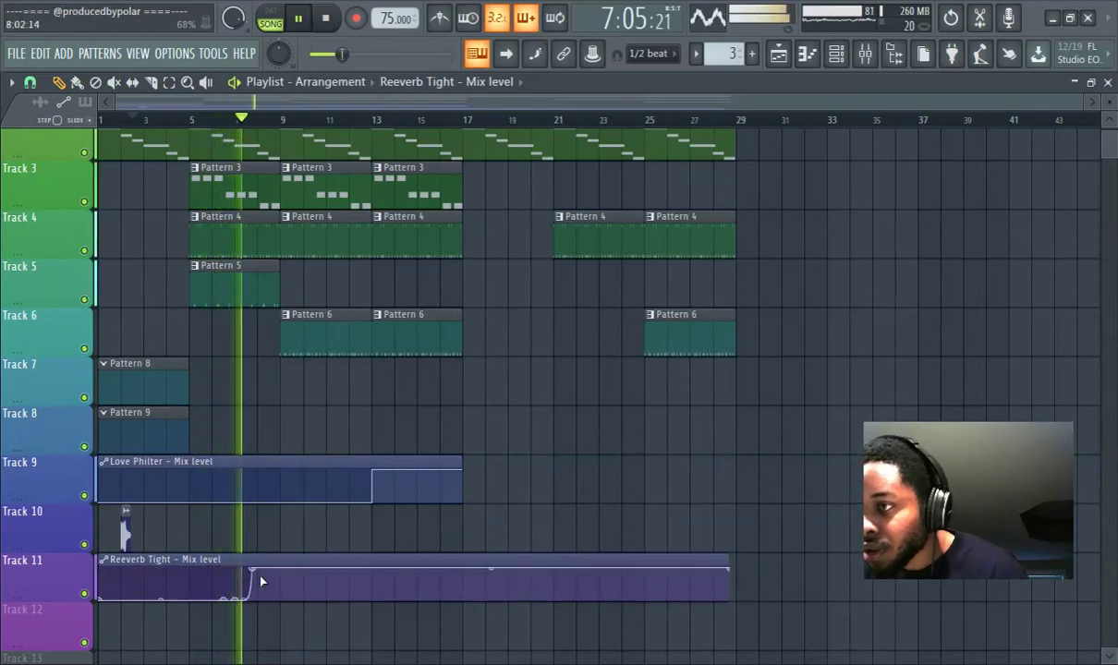
drag(261, 568, 290, 559)
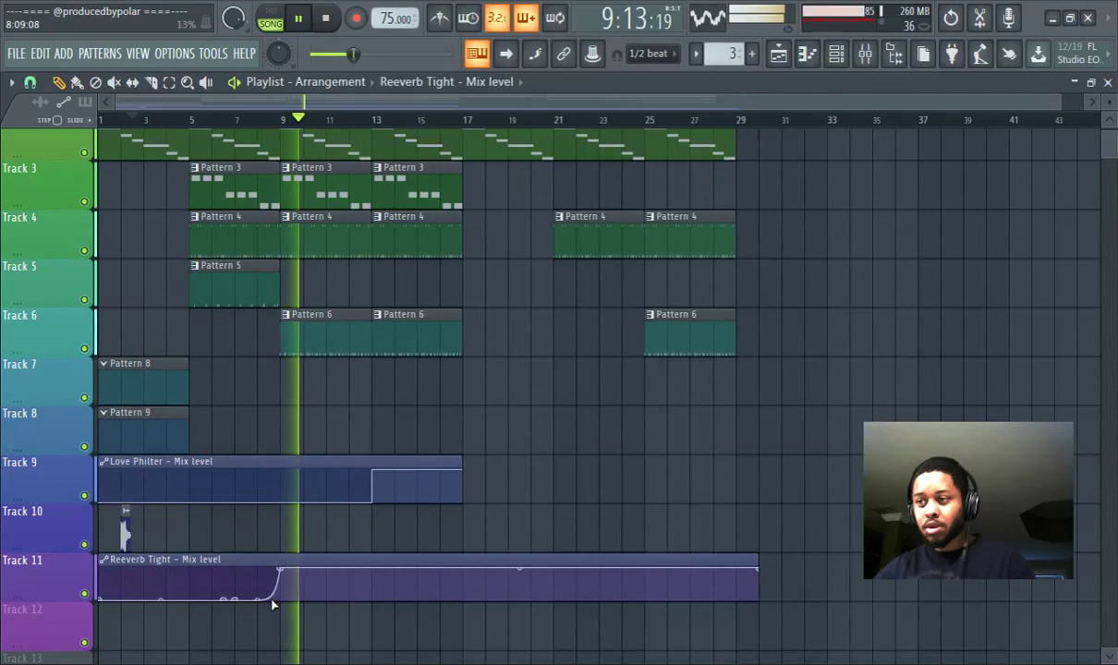
click(280, 597)
drag(282, 583, 281, 569)
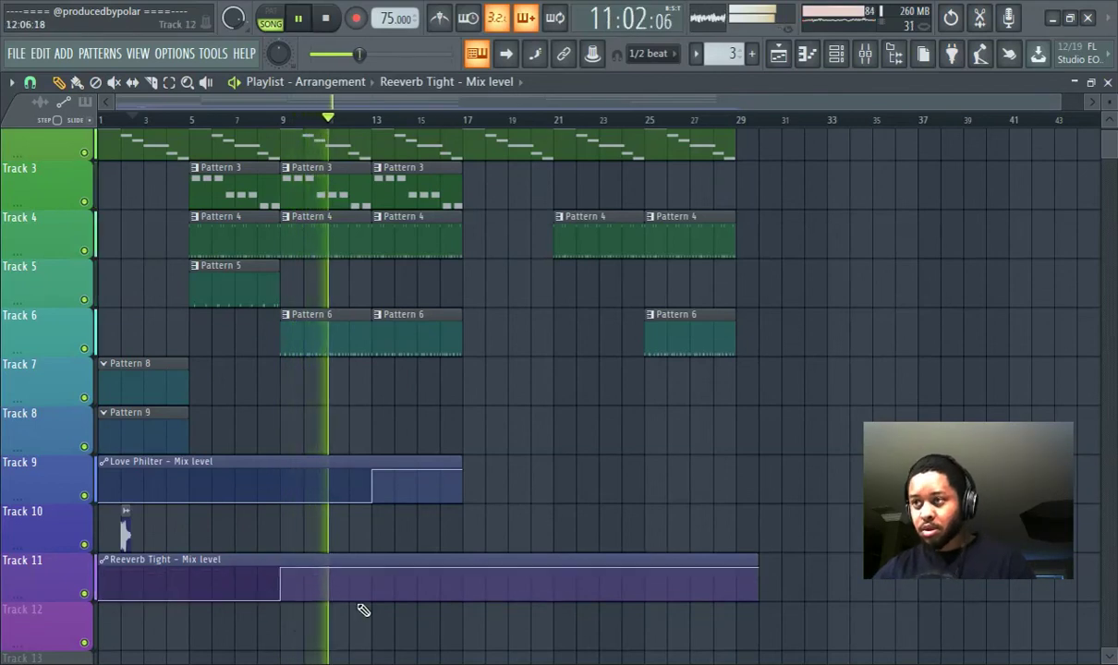
Make the Reeverb Tight mix level automation hold full level until bar 13, then drop straight to the minimum.
scroll(381, 404, up, 2)
scroll(419, 484, down, 3)
scroll(421, 489, up, 2)
scroll(412, 487, down, 2)
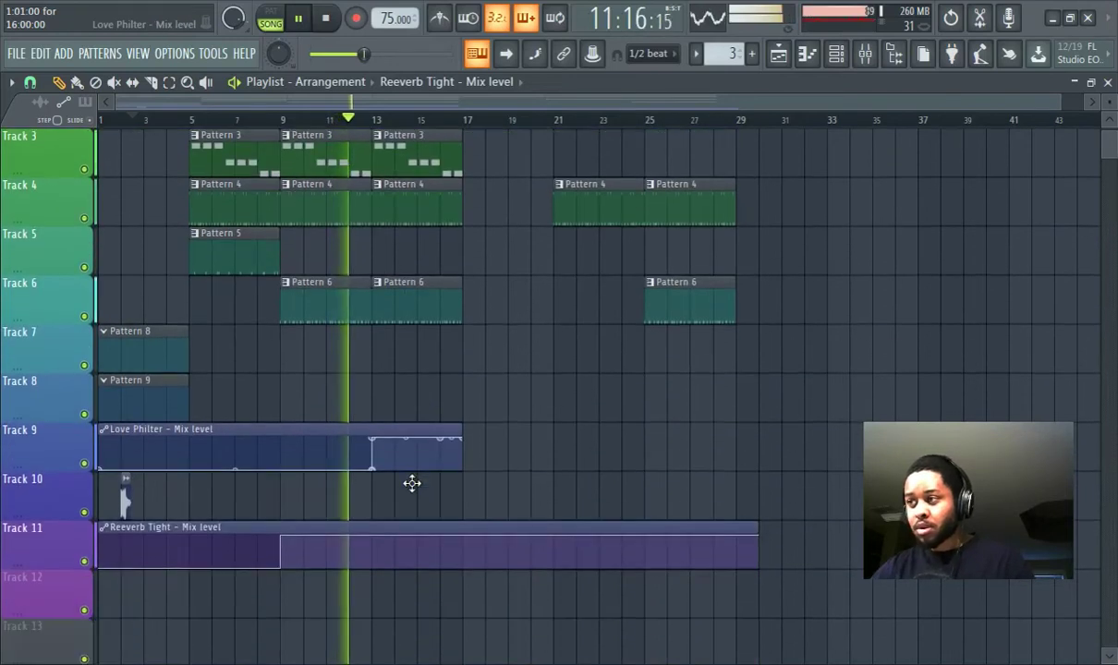
click(372, 561)
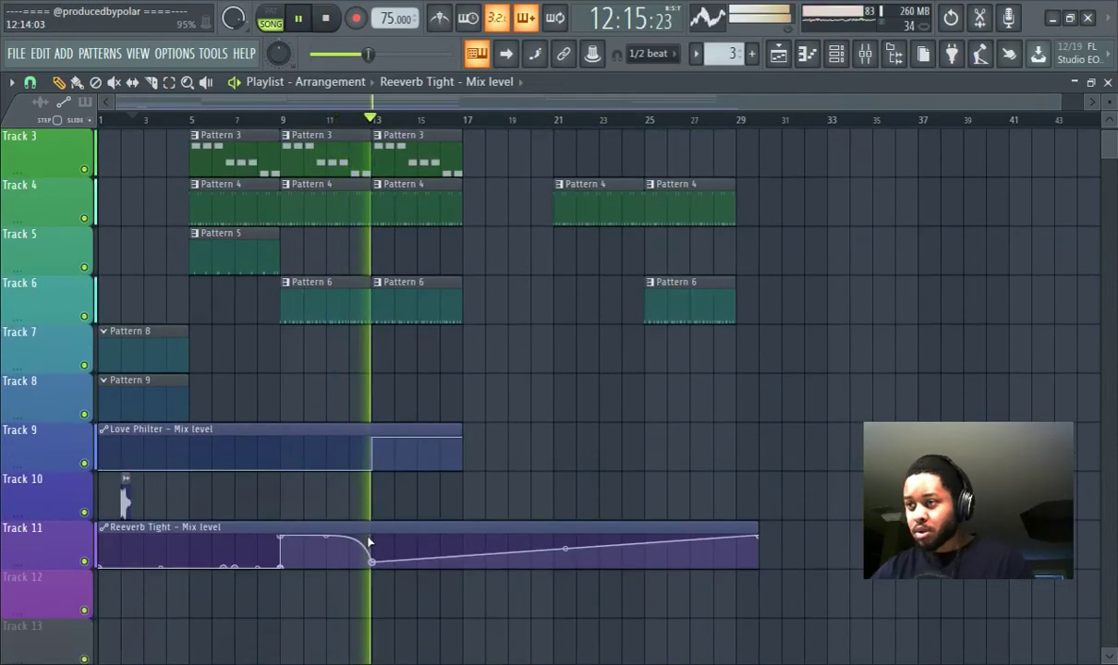
right_click(372, 542)
drag(371, 542, 378, 592)
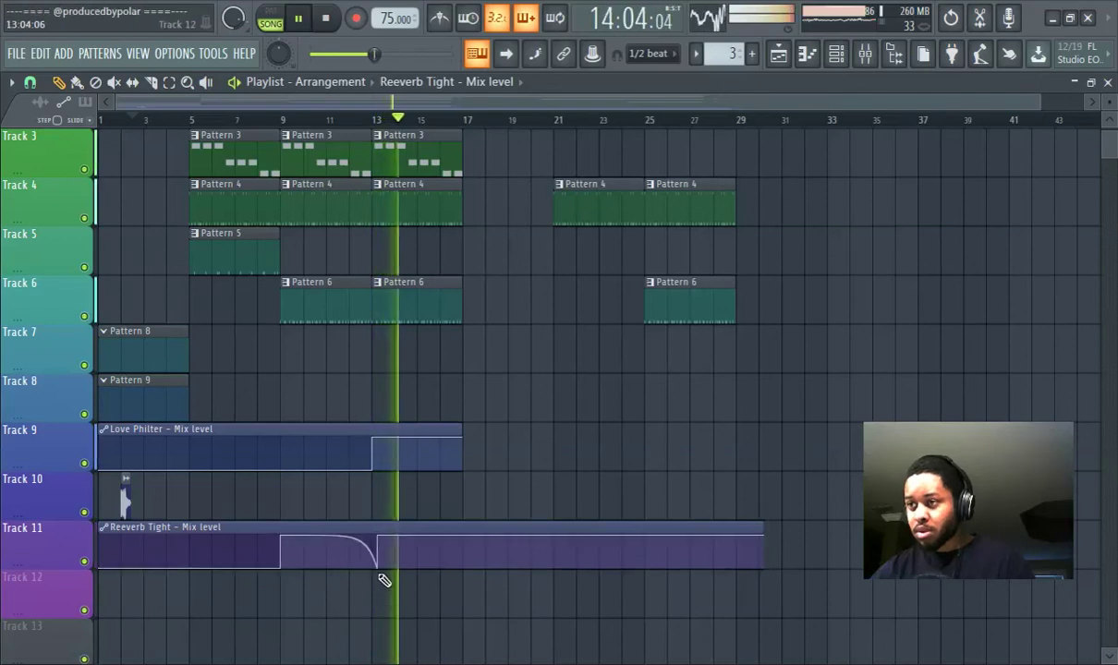
drag(382, 538, 388, 568)
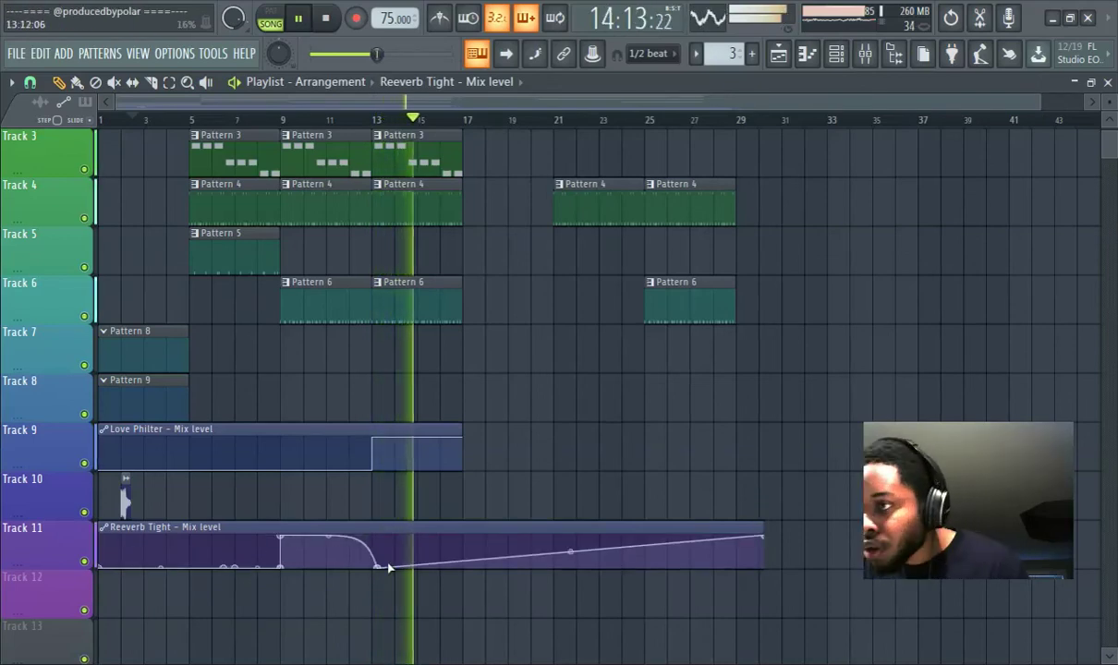
right_click(374, 537)
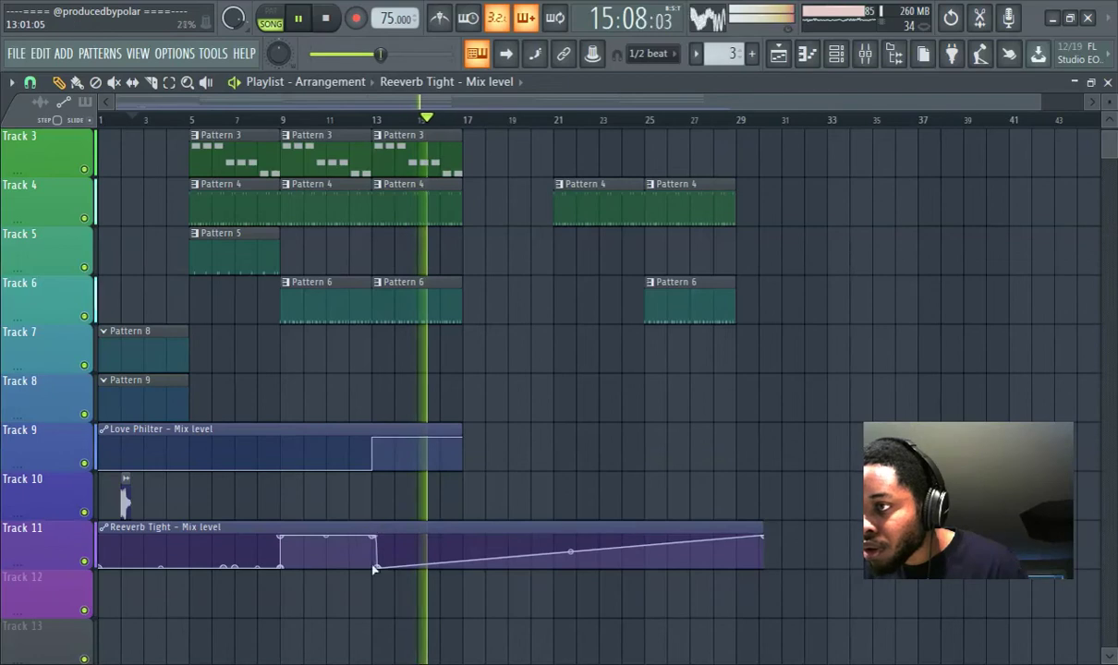
drag(380, 574, 371, 575)
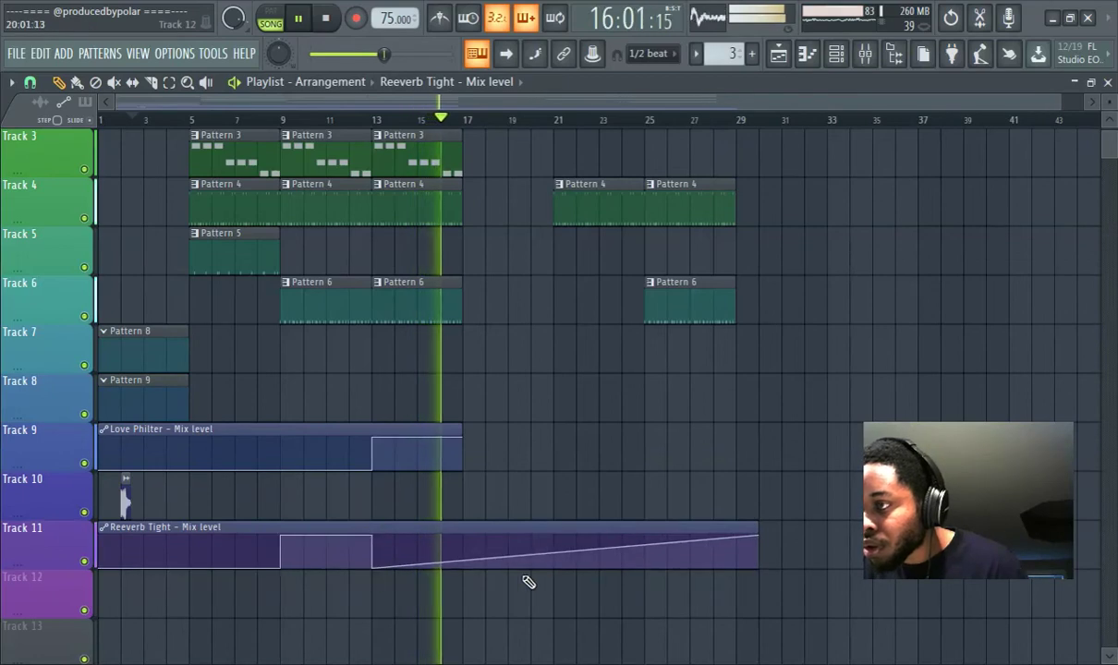
Flatten the Reeverb Tight automation at the minimum from bar 13 to bar 25, then jump it straight to full level.
drag(563, 551, 565, 566)
scroll(609, 531, up, 2)
scroll(617, 531, down, 2)
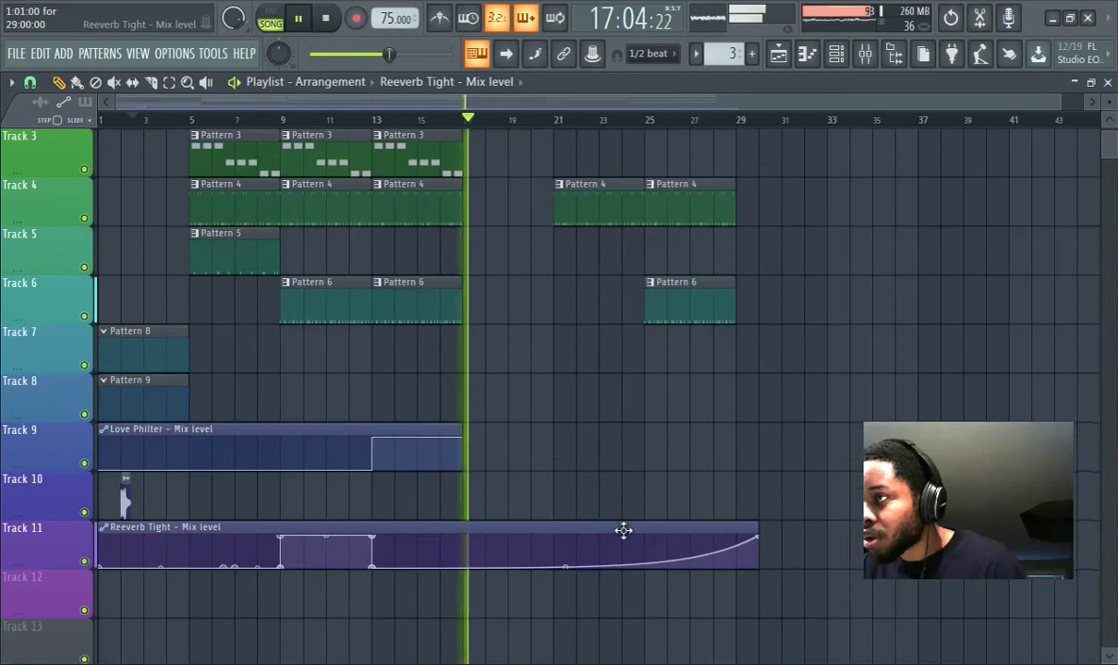
right_click(654, 543)
drag(654, 543, 651, 585)
right_click(642, 556)
click(653, 543)
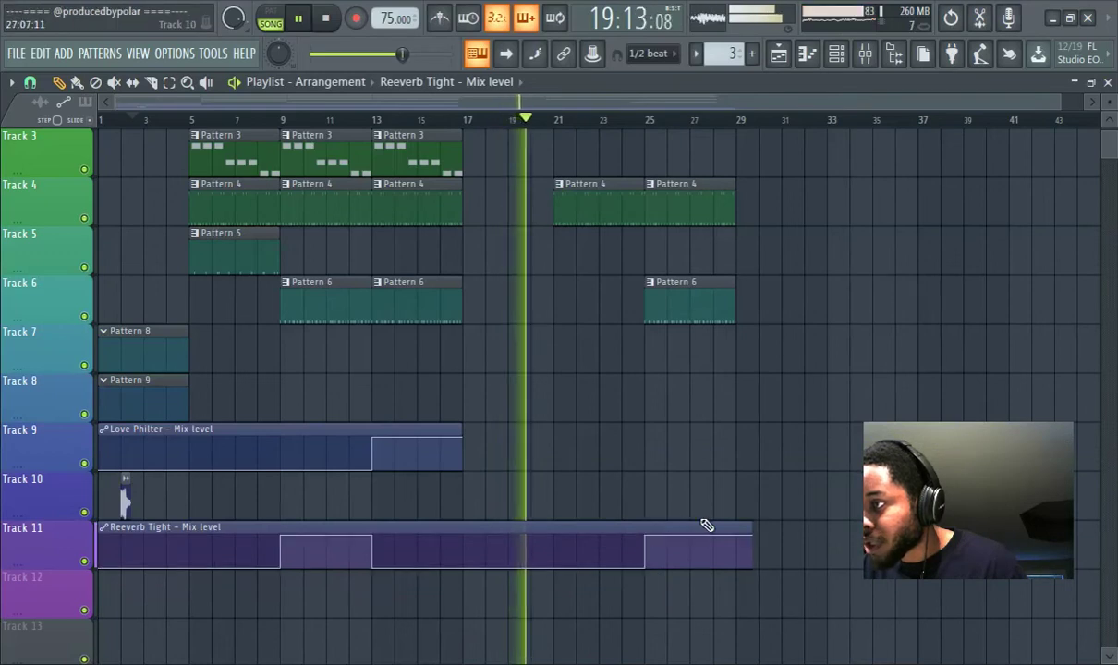
Trim the Reeverb Tight mix level automation clip so it ends at bar 29 with the other patterns.
scroll(704, 519, up, 2)
scroll(704, 517, down, 3)
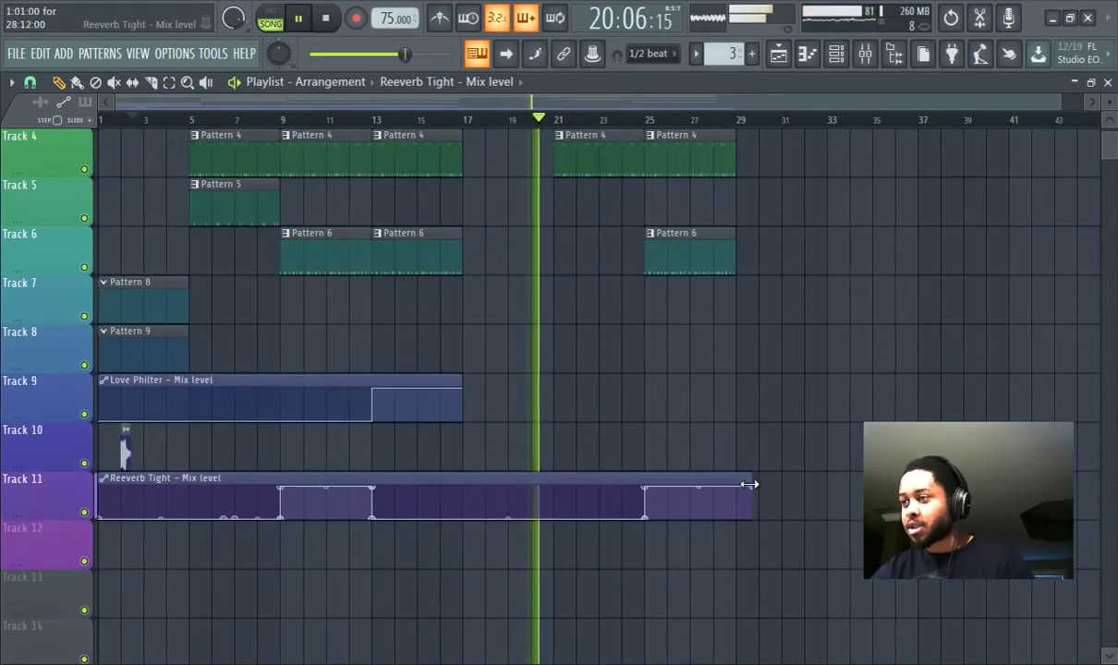
drag(753, 482, 736, 474)
scroll(651, 459, up, 3)
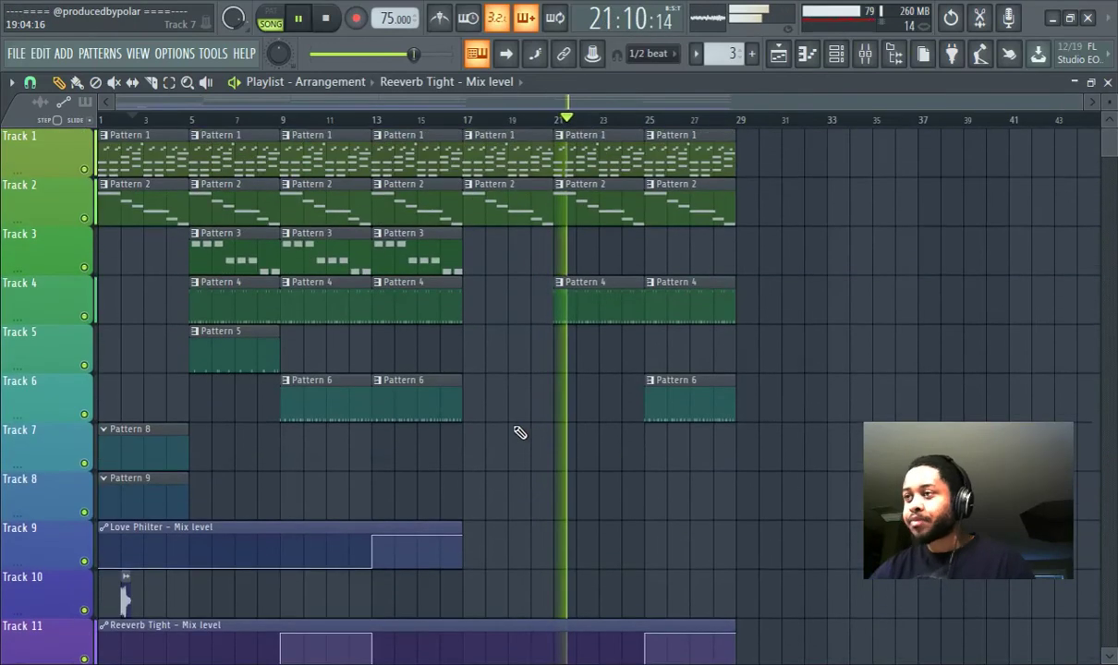
Stop playback and play the arrangement again from the beginning while reviewing the playlist tracks.
key(space)
scroll(138, 346, down, 3)
scroll(145, 359, up, 3)
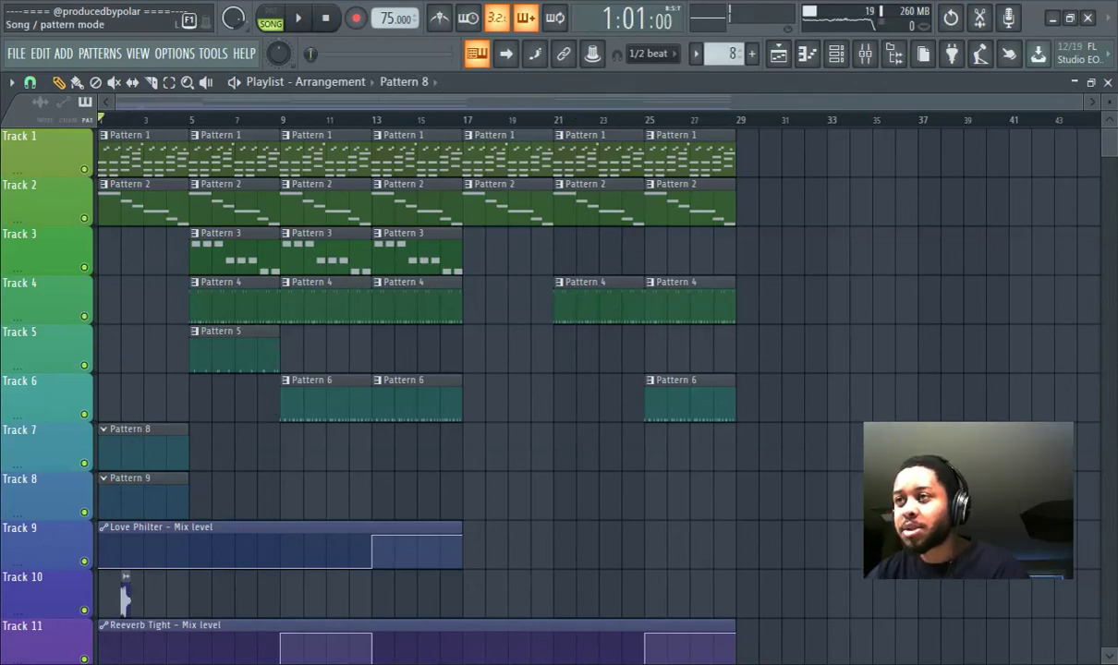
click(304, 20)
scroll(143, 328, down, 2)
scroll(153, 338, up, 2)
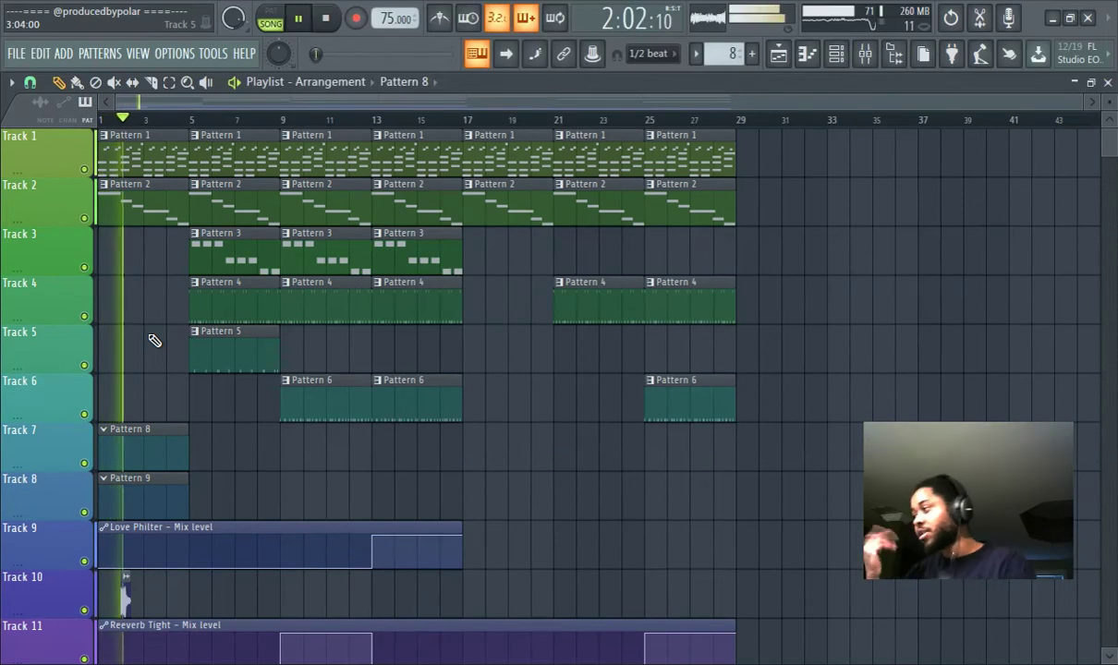
Open the Vox (Dance-Tuned) clip's channel settings on Track 10 and set its volume to about 41%.
scroll(166, 407, down, 2)
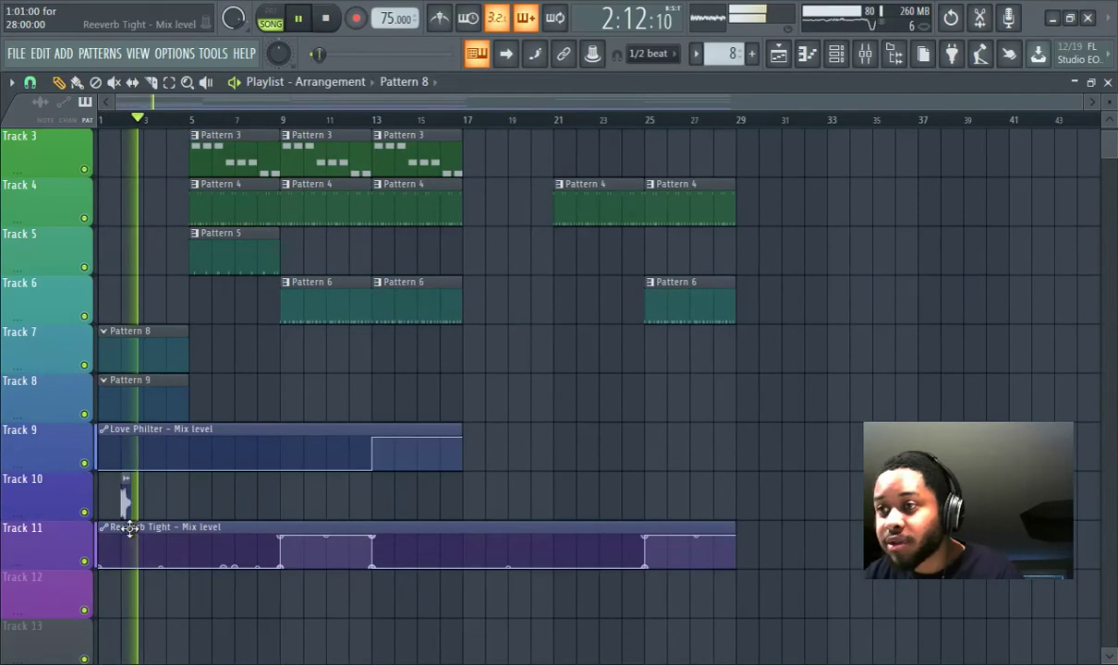
double_click(123, 499)
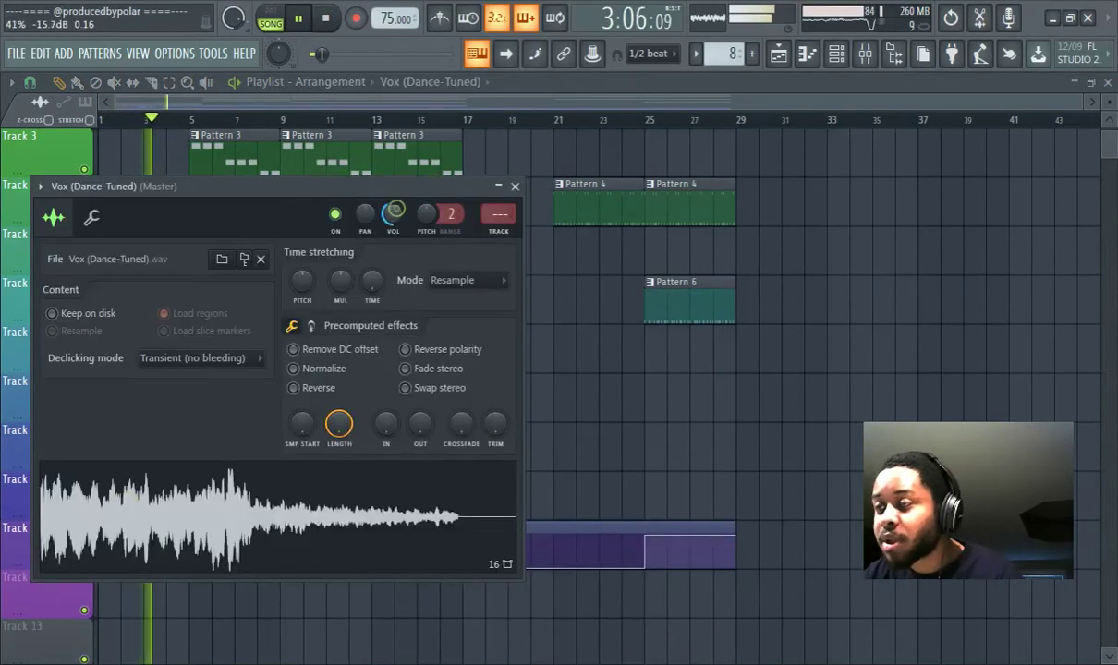
key(Escape)
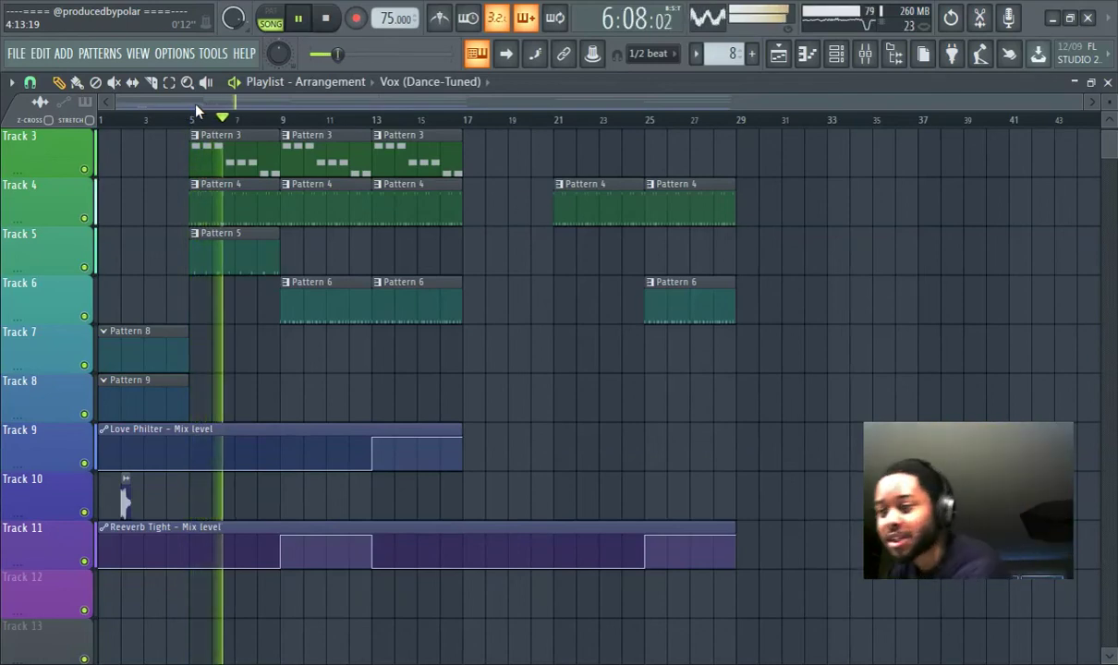
Inspect the Kick mixer track's levels and its Fruity parametric EQ 2 curve, then close the EQ.
scroll(267, 315, up, 2)
scroll(337, 352, down, 2)
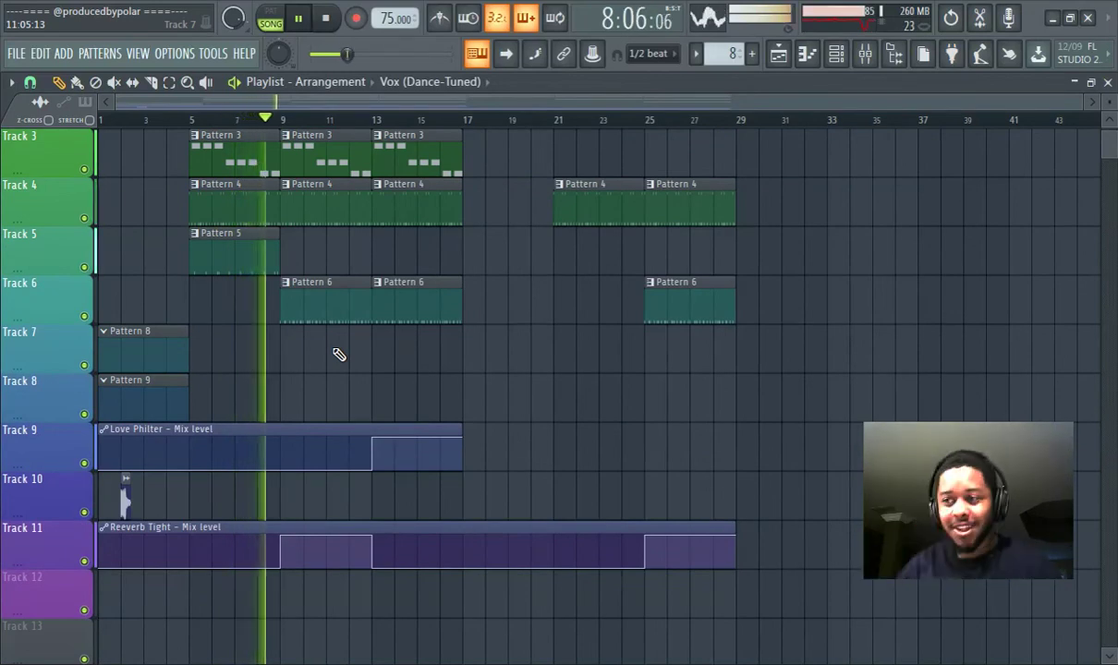
scroll(337, 352, up, 2)
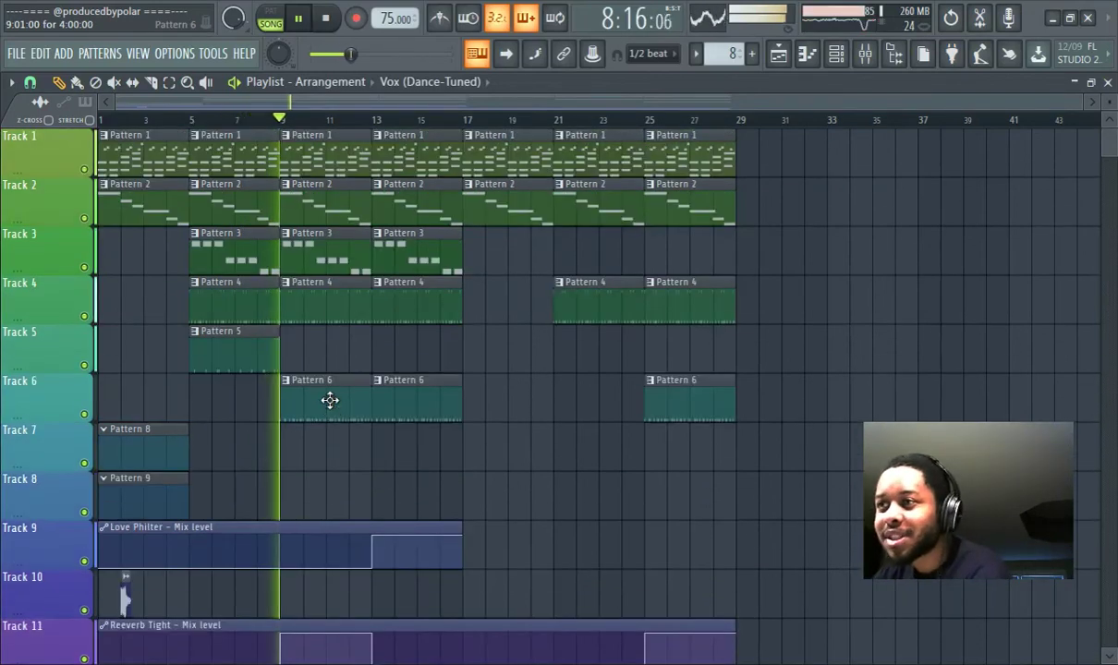
click(866, 55)
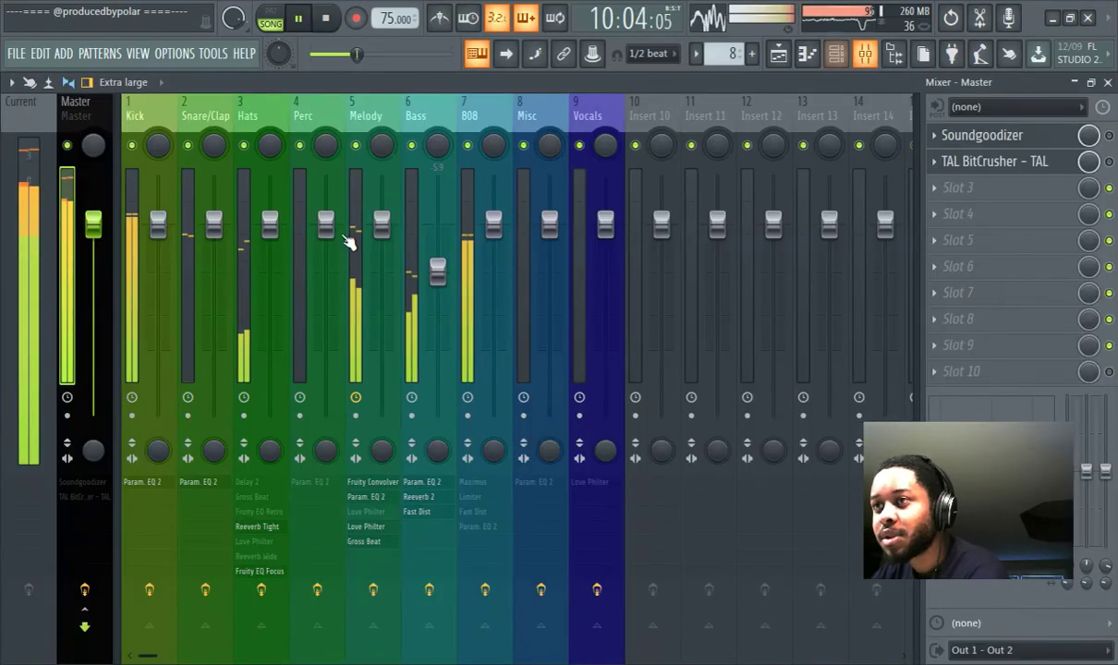
click(141, 240)
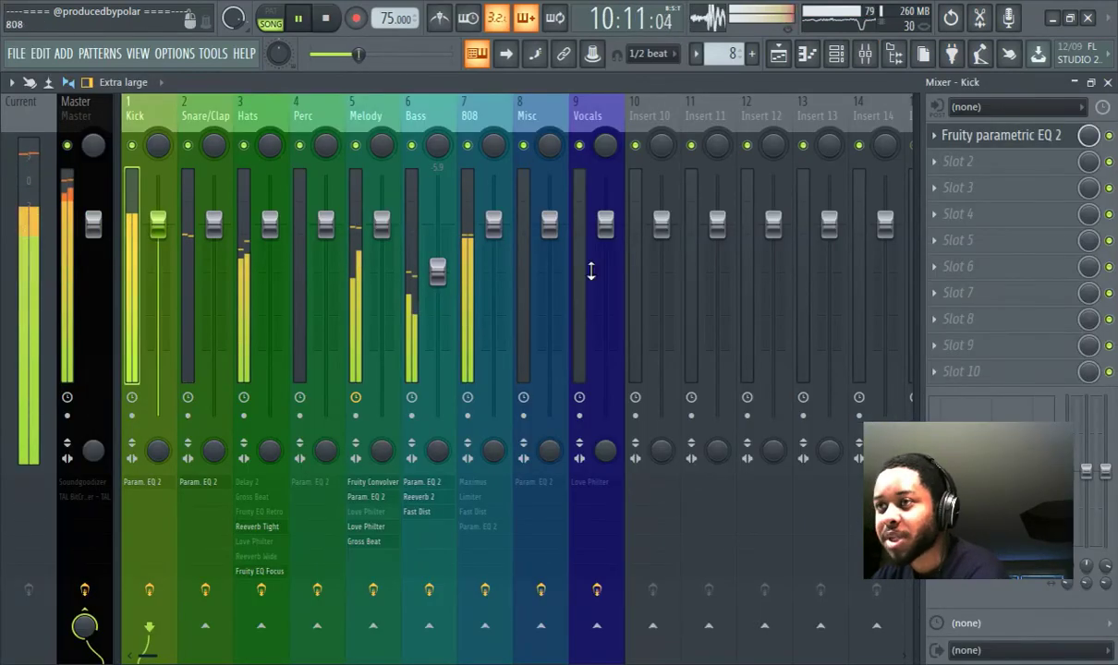
click(1001, 136)
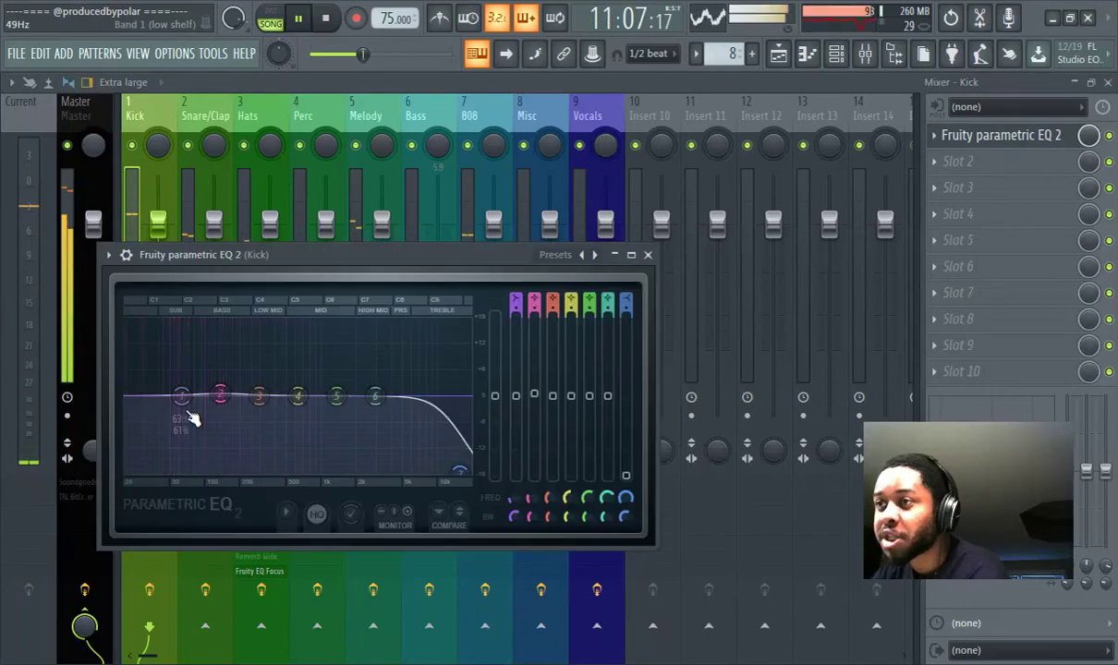
key(Escape)
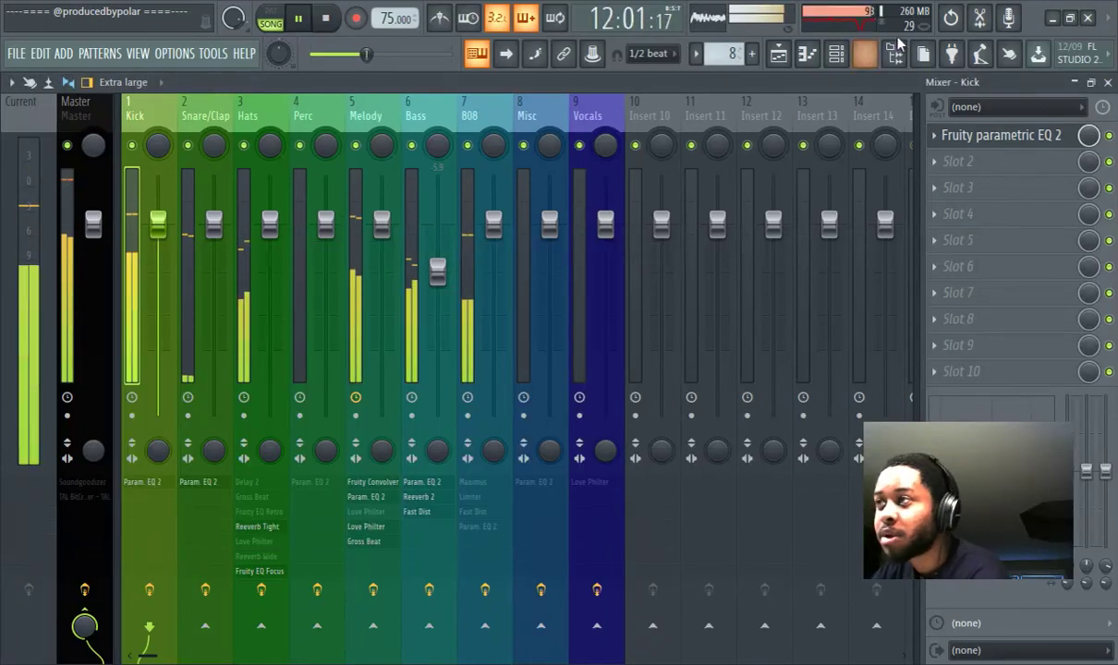
Select pattern 6 in the channel rack and open the Kick (CleanSoft-A) channel's notes in the piano roll.
click(841, 55)
scroll(531, 229, up, 2)
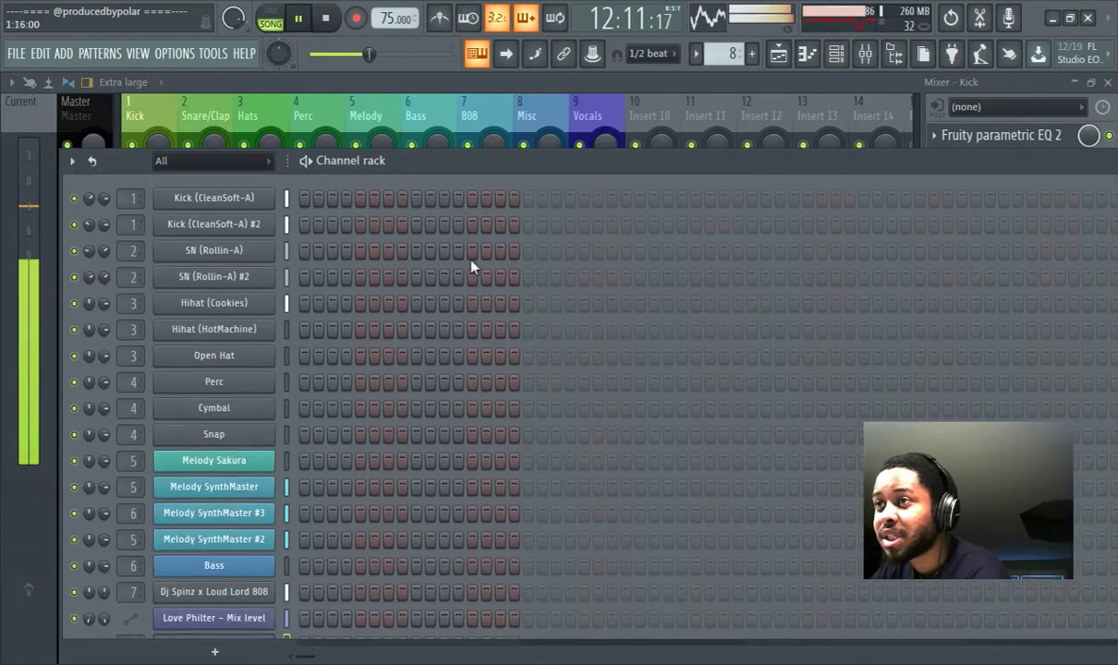
click(809, 55)
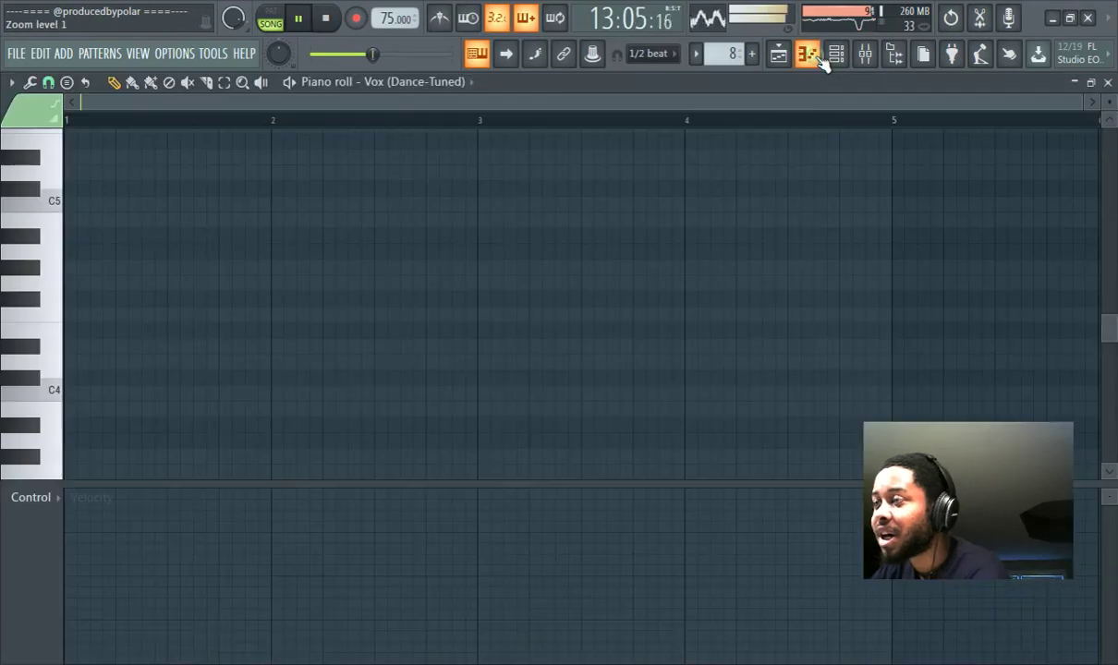
click(817, 56)
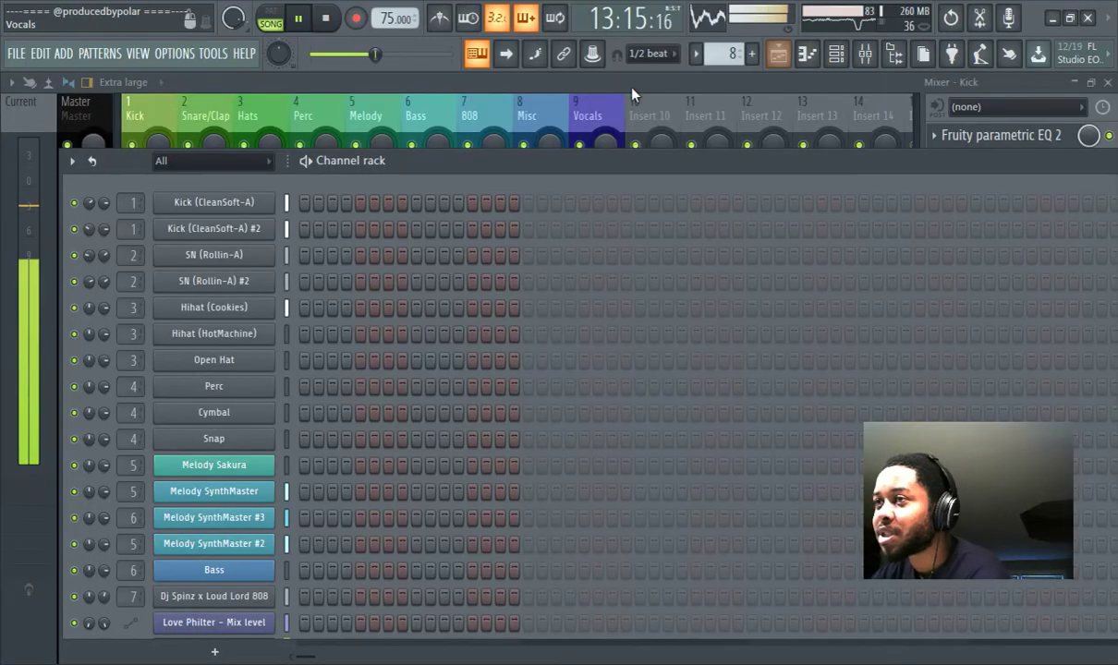
scroll(725, 52, down, 2)
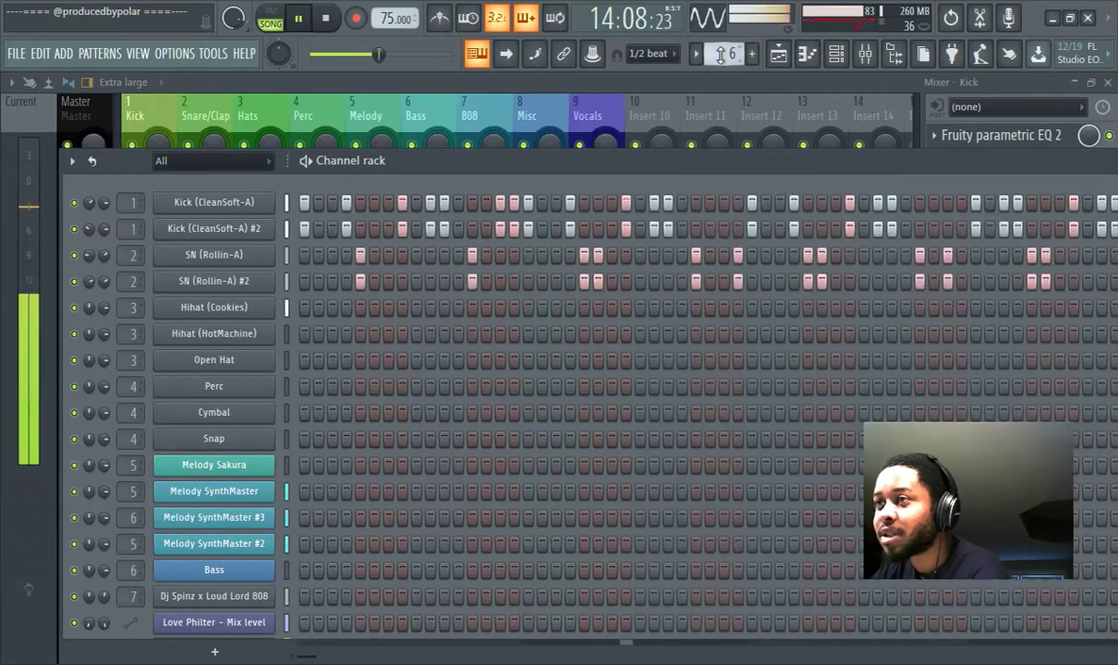
click(211, 201)
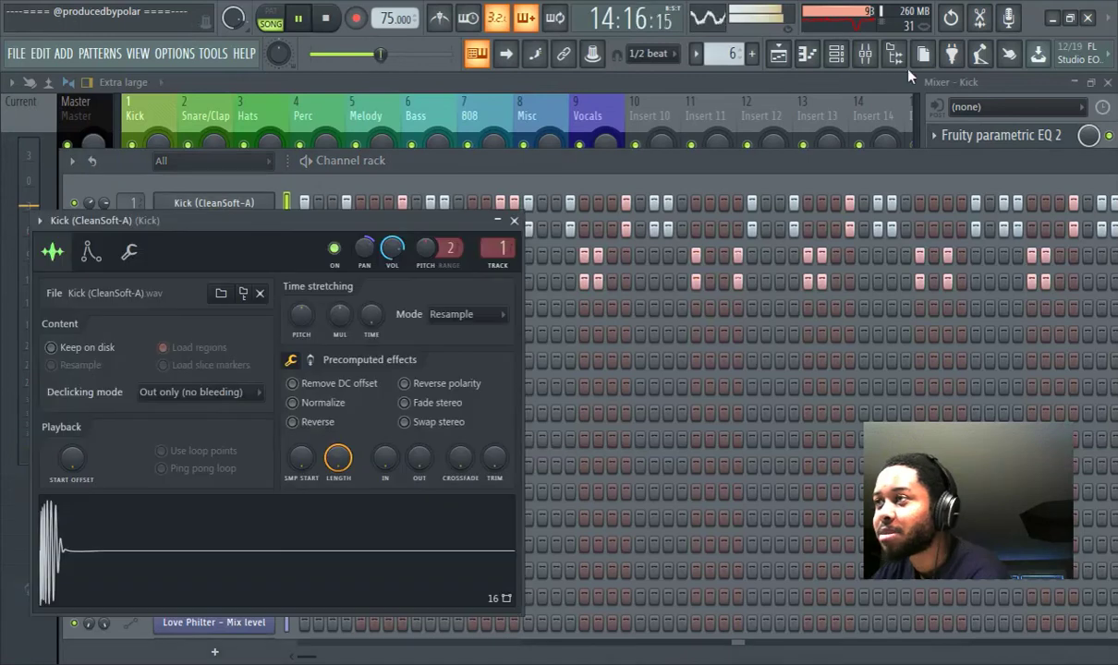
click(809, 54)
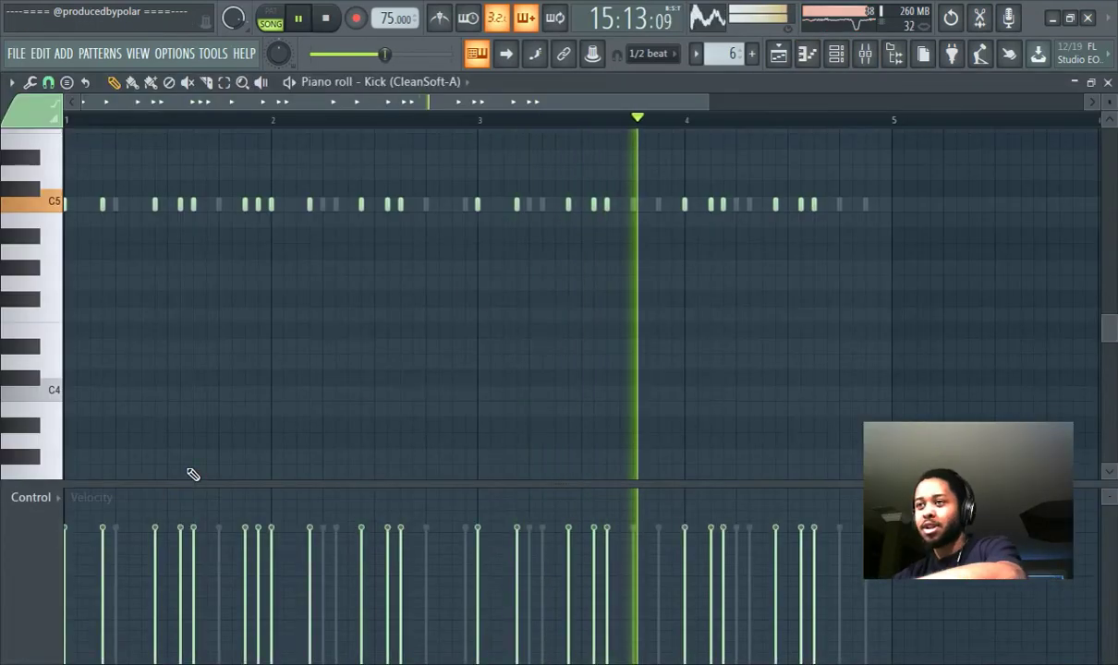
Save the project under the name skip.
click(16, 54)
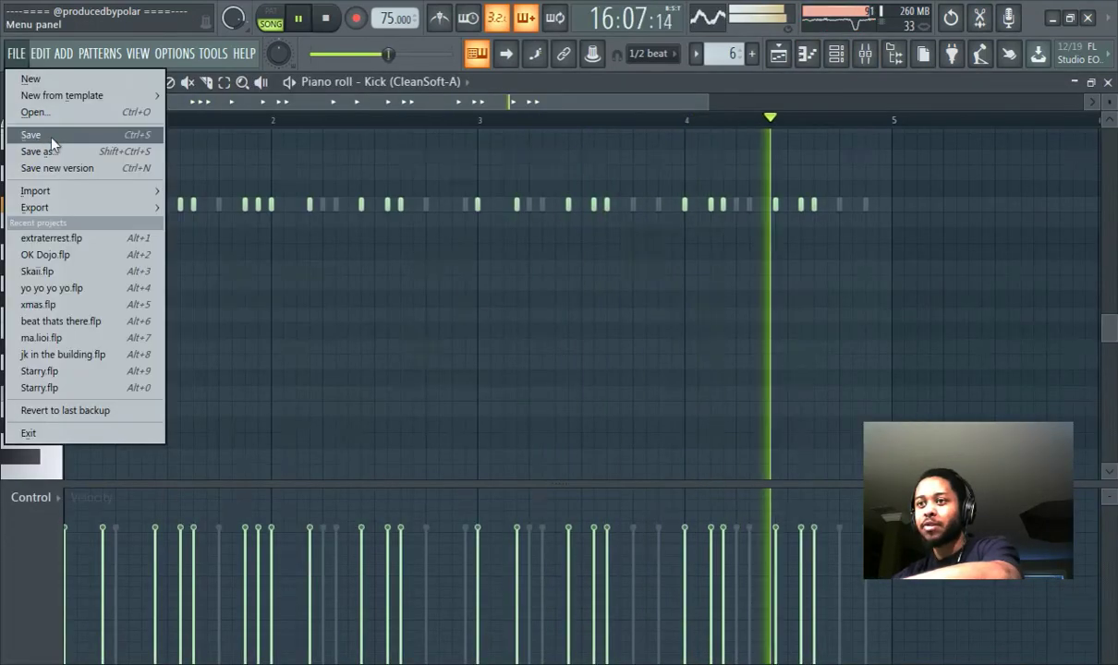
click(51, 136)
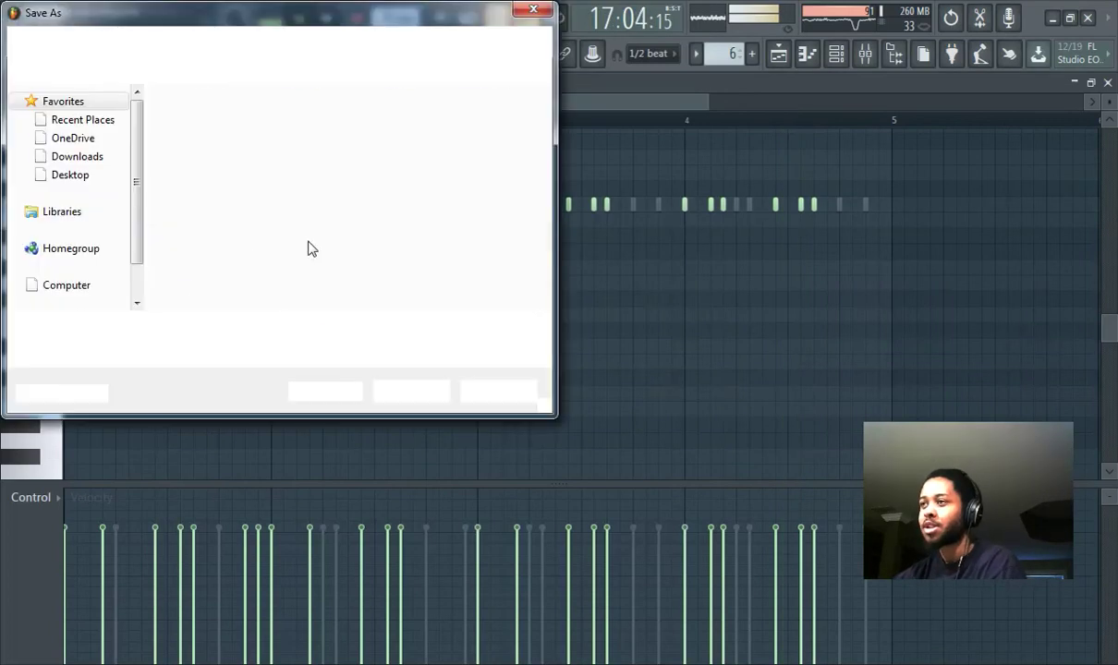
text(sk)
text(ip)
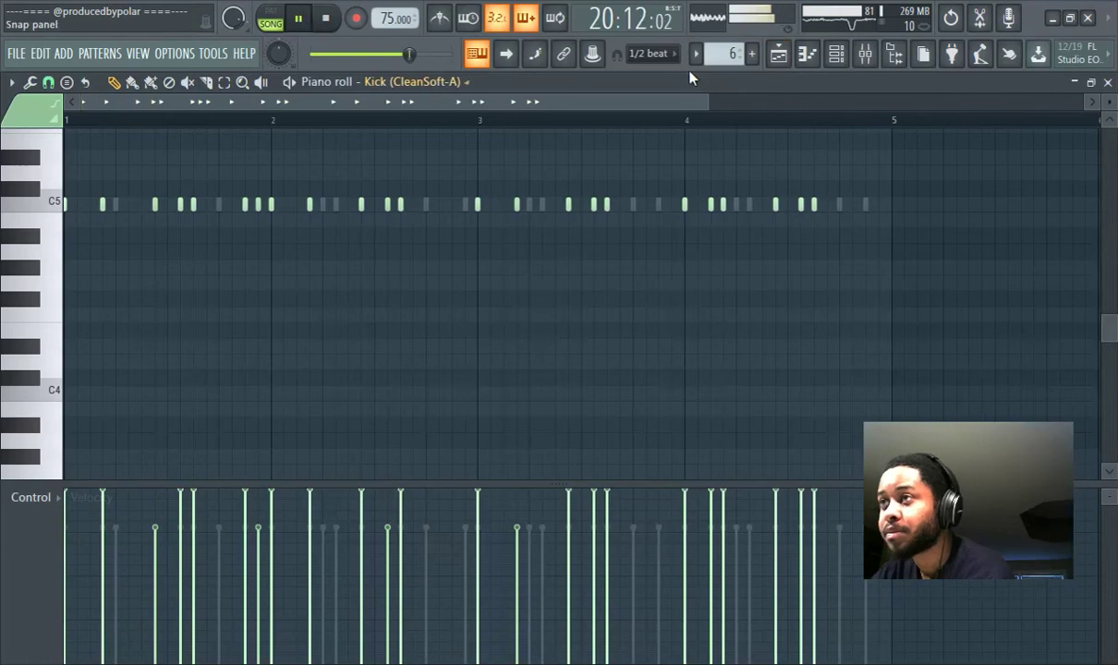
Switch the piano roll to Kick (CleanSoft-A) #2 and raise most of its note velocities to near maximum.
click(441, 85)
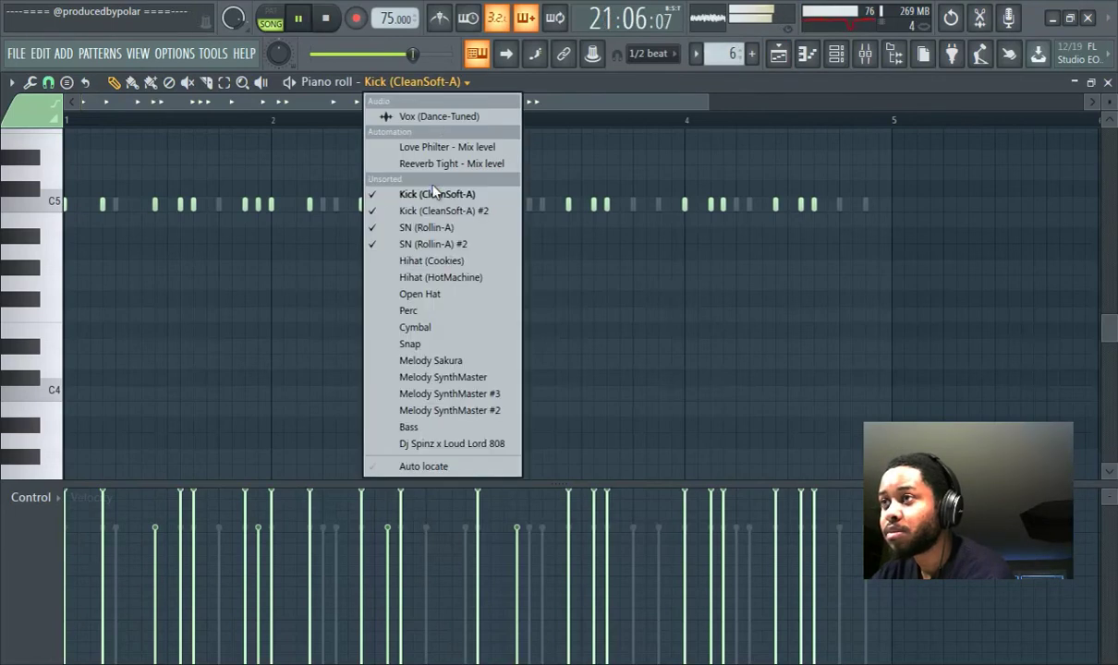
click(444, 214)
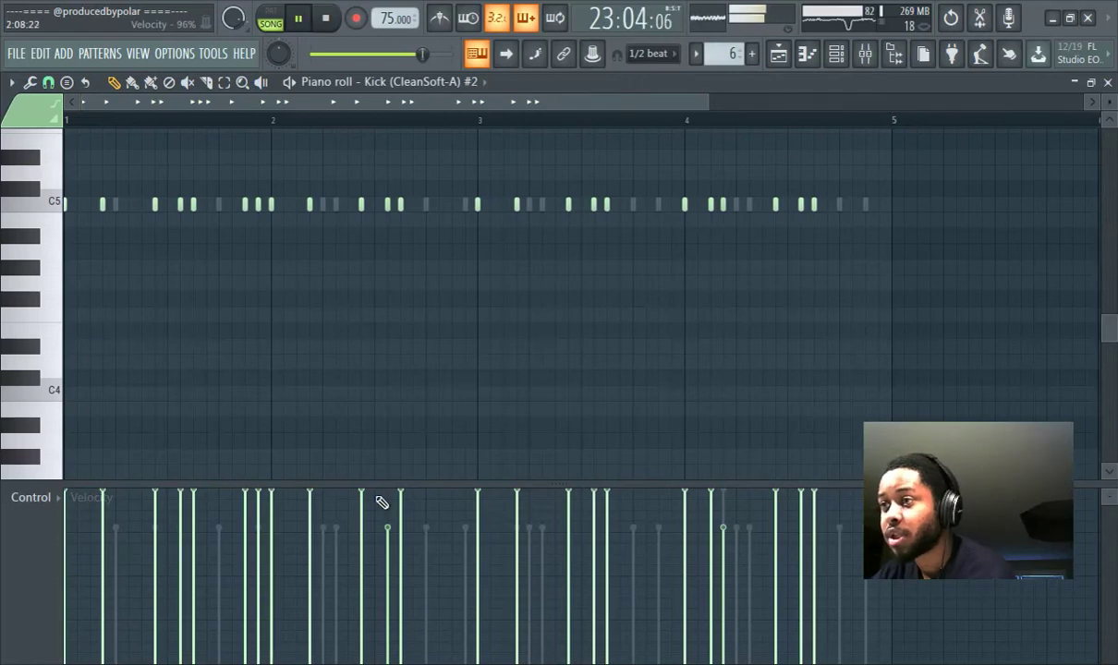
In the mixer, lower the 808 track's volume to about -3.8 dB and the Kick track's to about -4 dB.
click(835, 54)
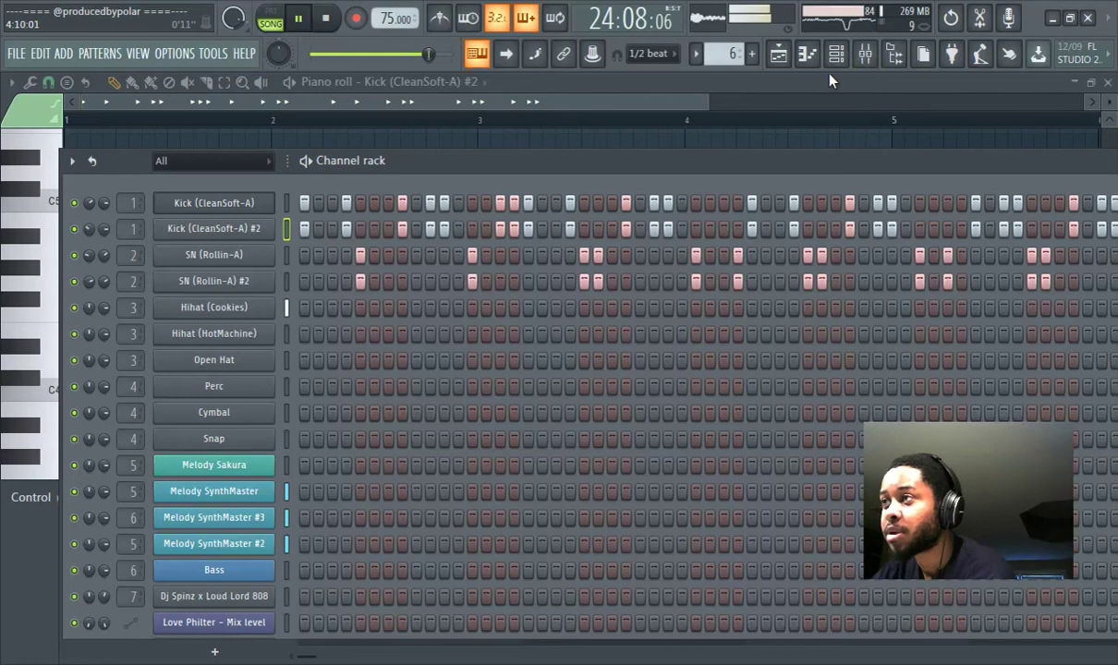
click(863, 59)
drag(499, 239, 497, 258)
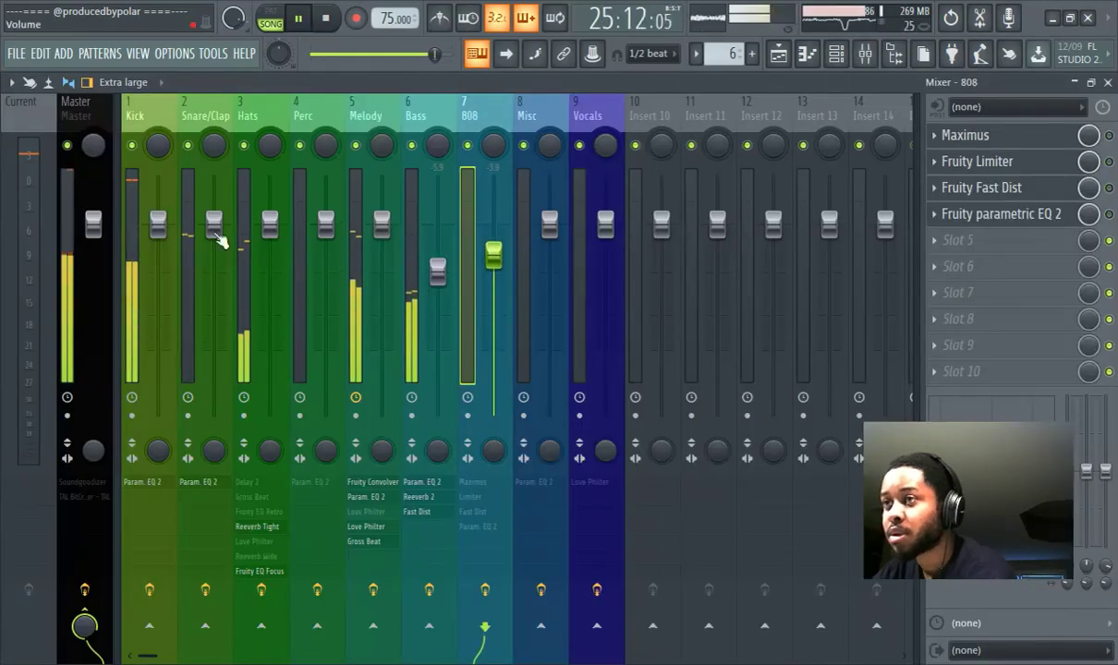
drag(157, 222, 155, 257)
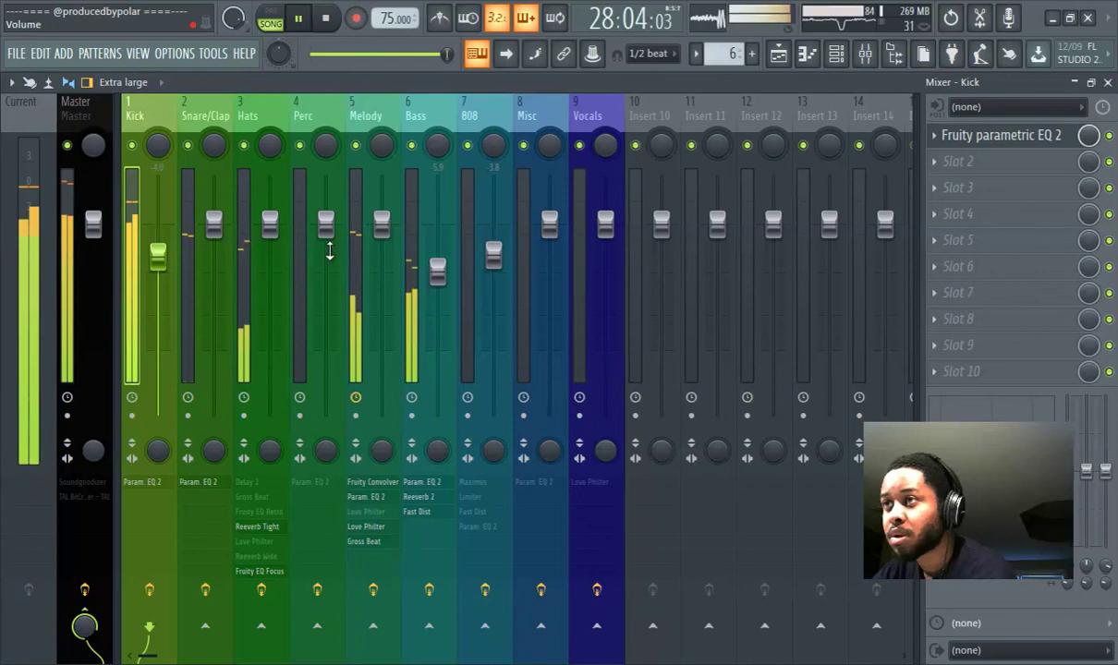
Sidechain the 808 mixer track to the Kick track, and stop the song's playback with the playlist arrangement in view.
click(414, 242)
click(469, 233)
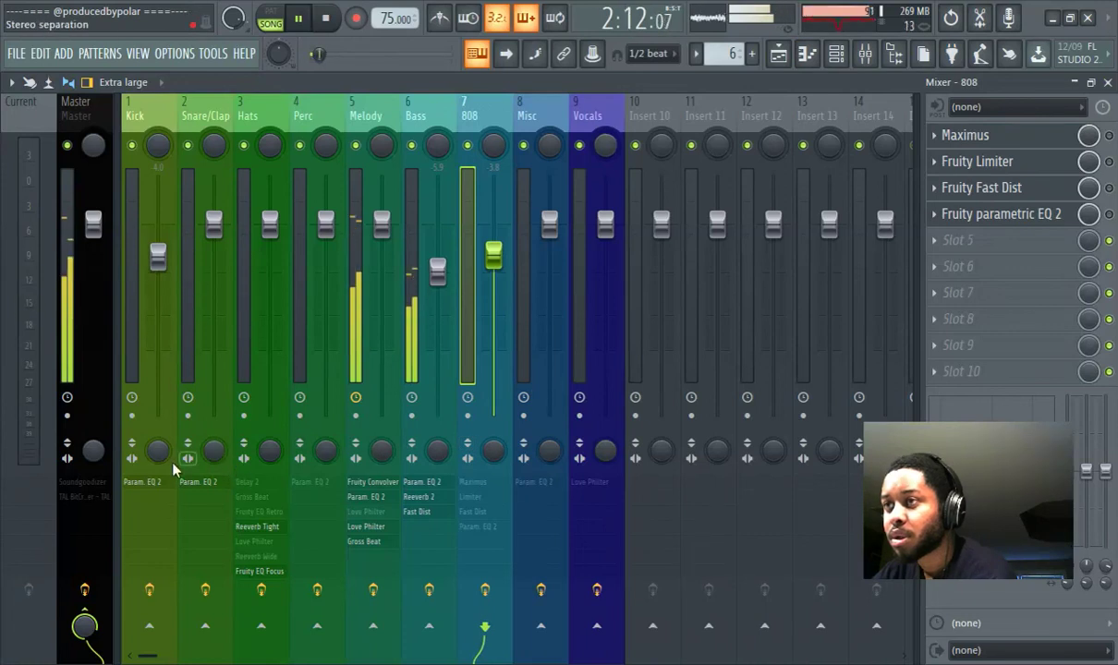
right_click(161, 634)
click(169, 623)
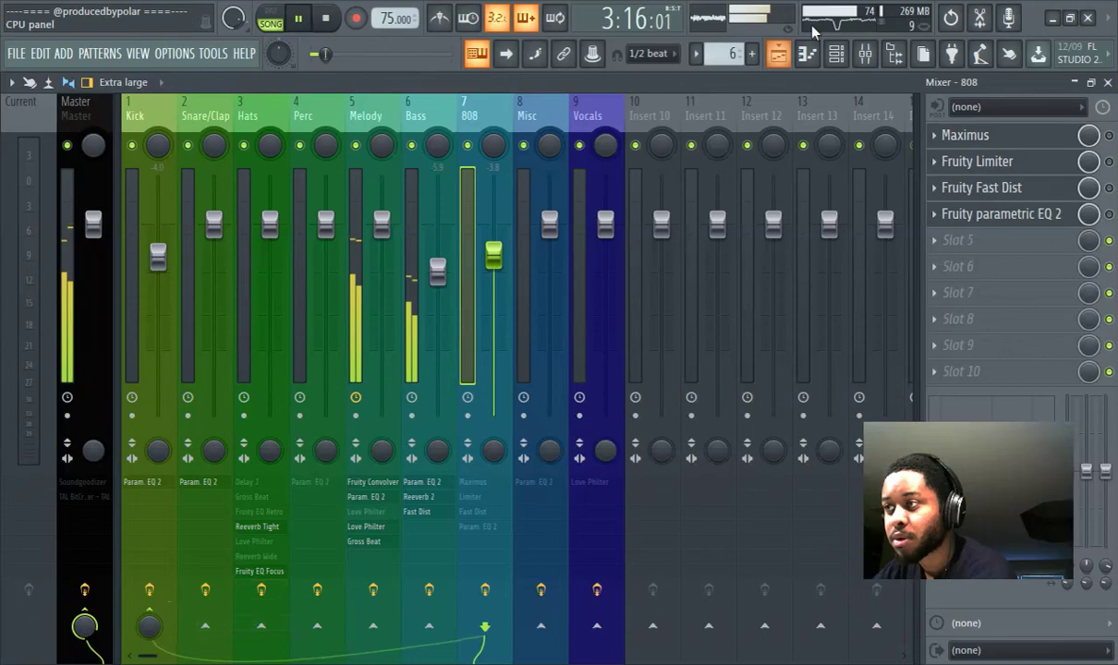
click(778, 54)
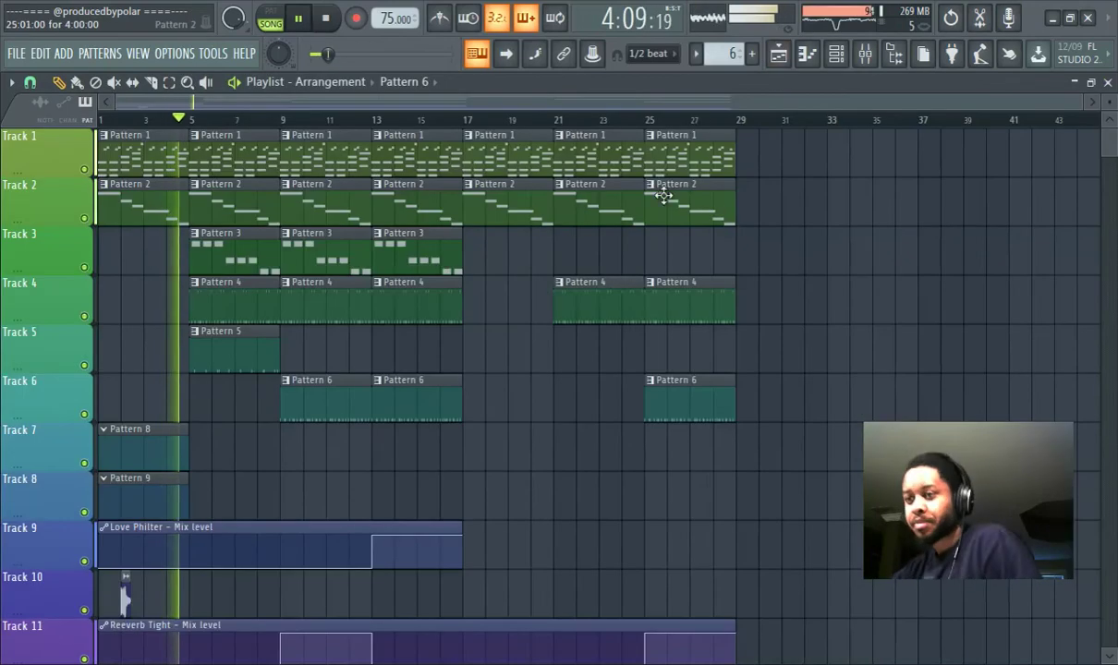
click(325, 17)
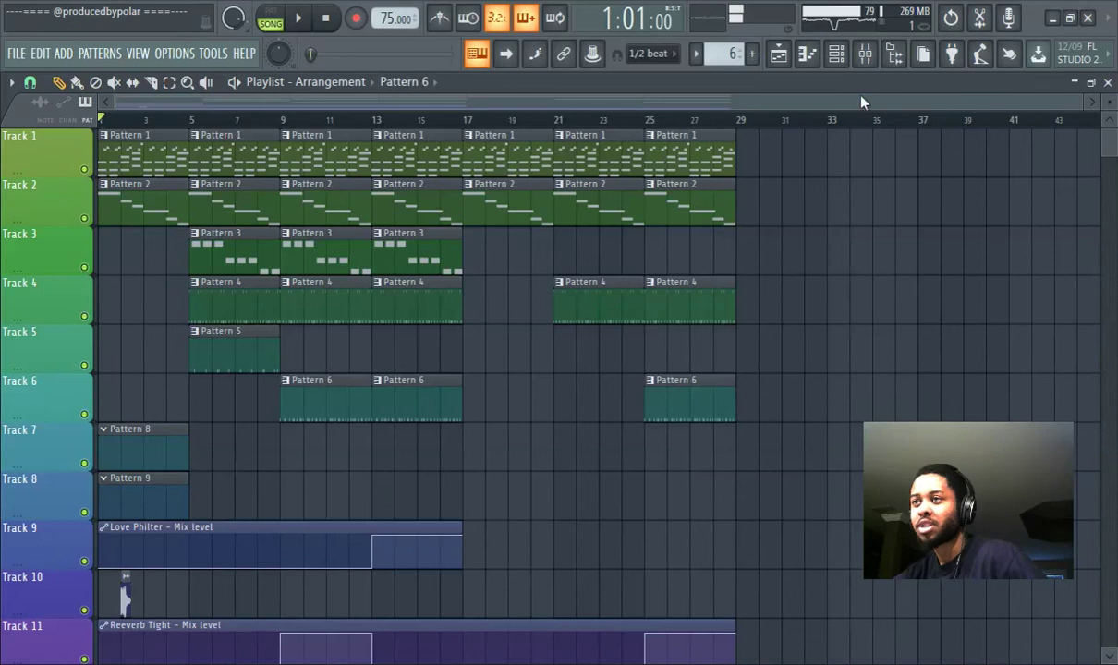
Set the audio input of the Vocals mixer track to In 1 and return to the playlist arrangement.
click(866, 55)
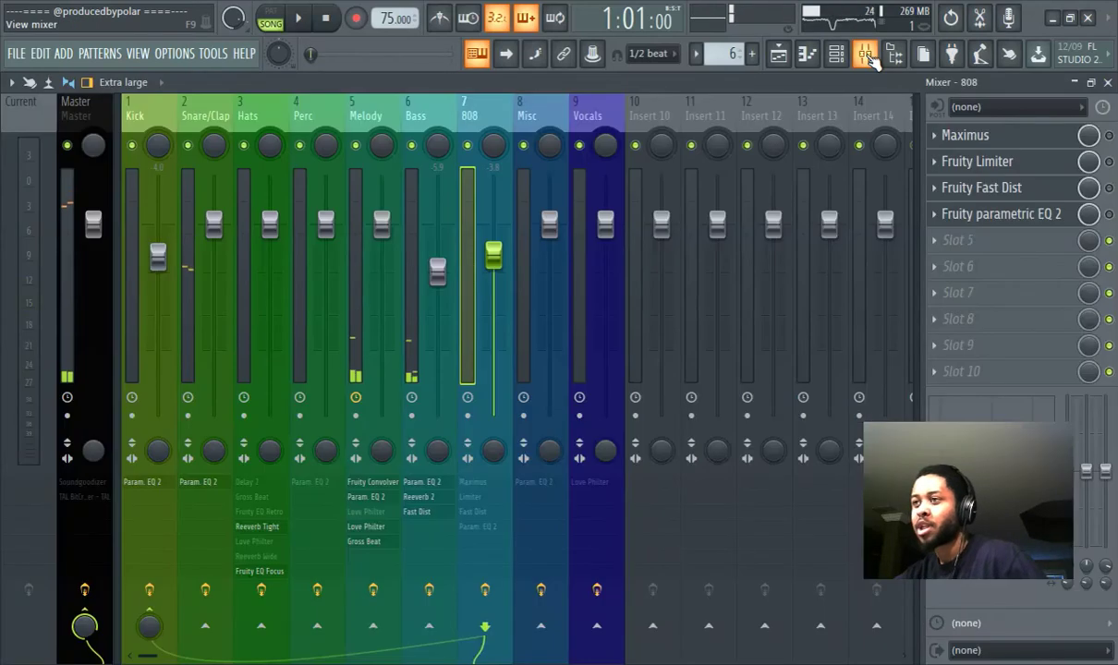
click(582, 222)
click(967, 108)
click(977, 170)
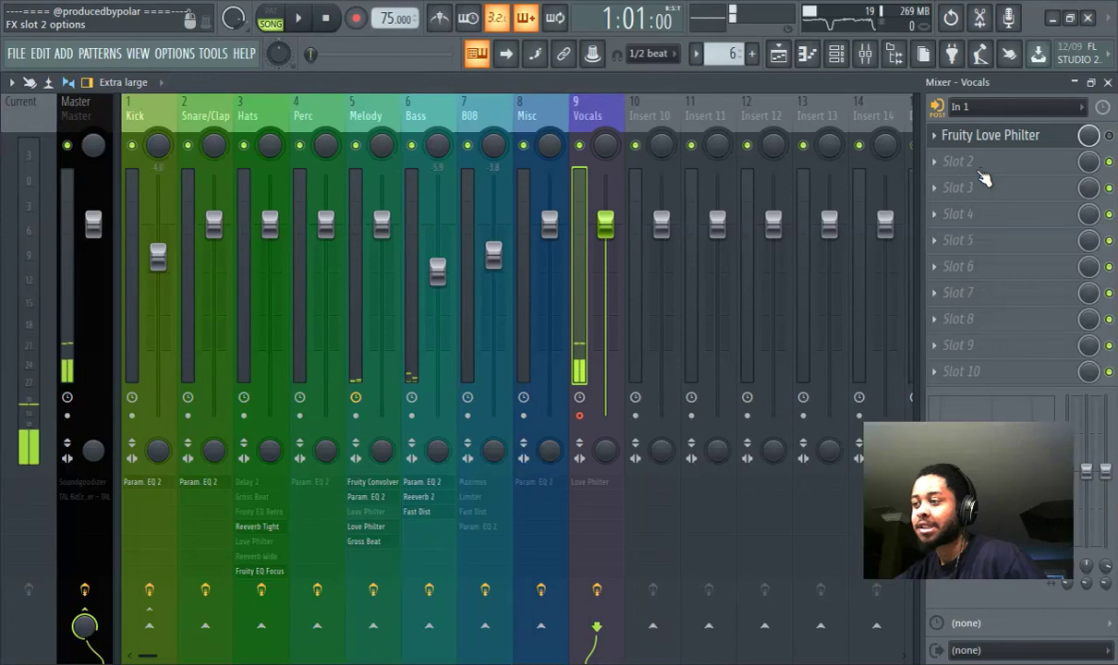
click(778, 54)
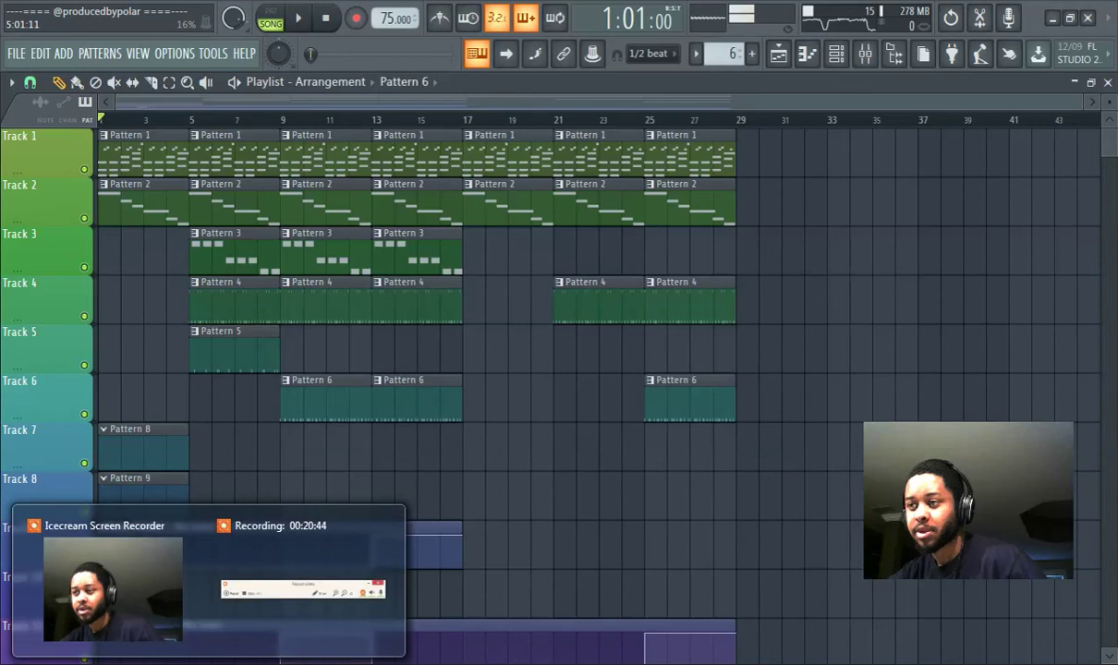